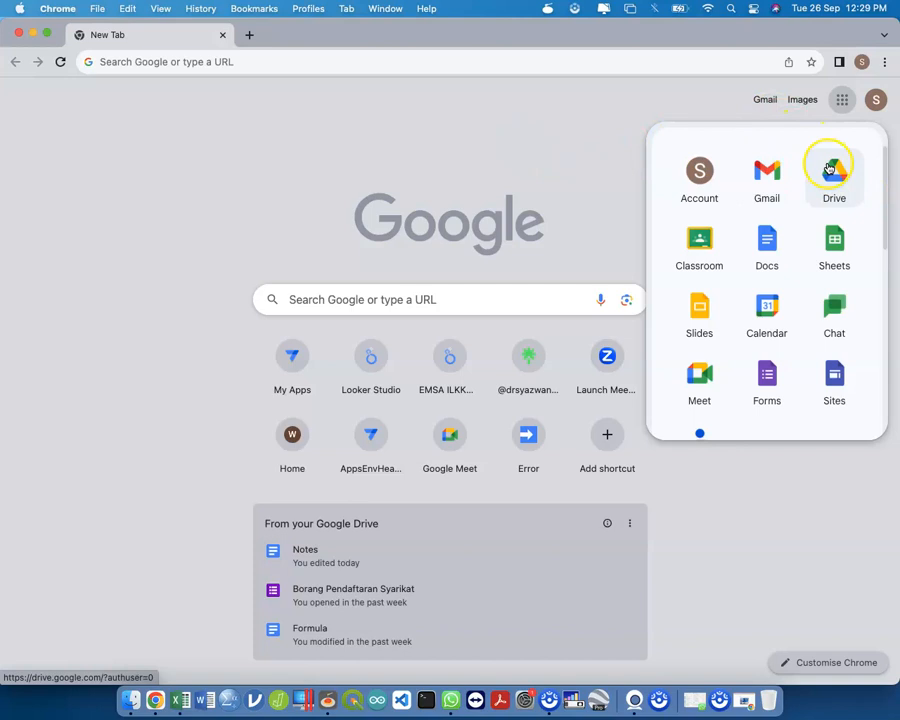
# Step: Check the signed-in Google account's details and open the Gmail inbox
pyautogui.click(875, 104)
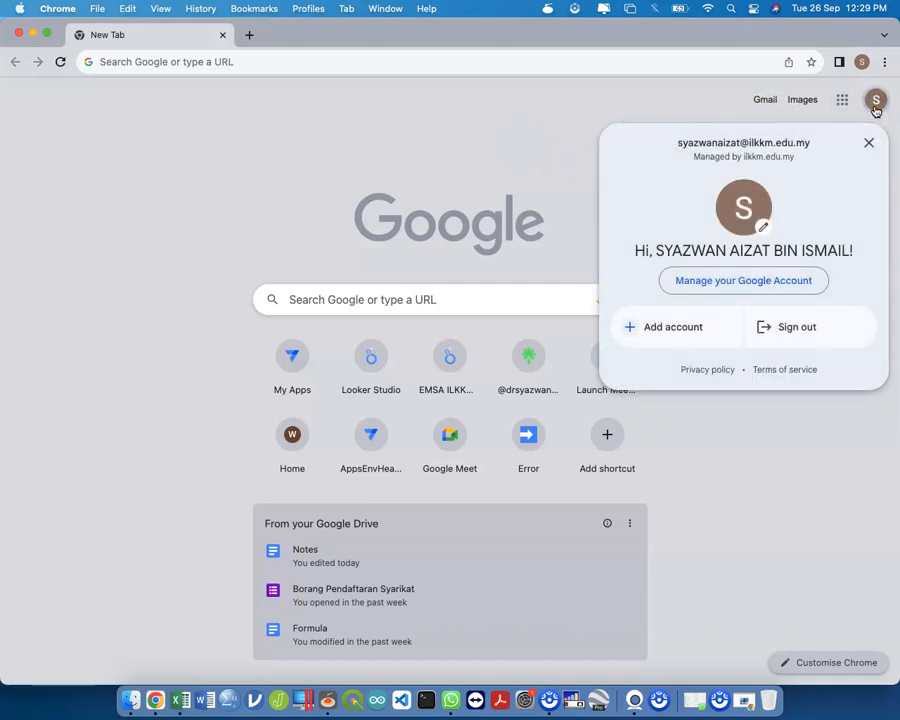
pyautogui.click(803, 115)
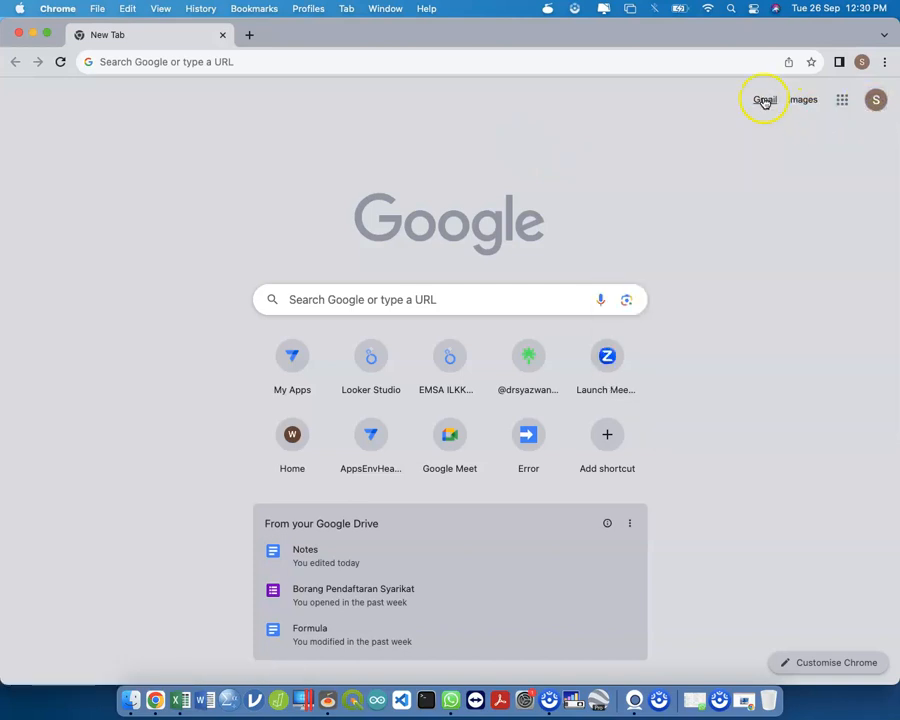
pyautogui.click(765, 101)
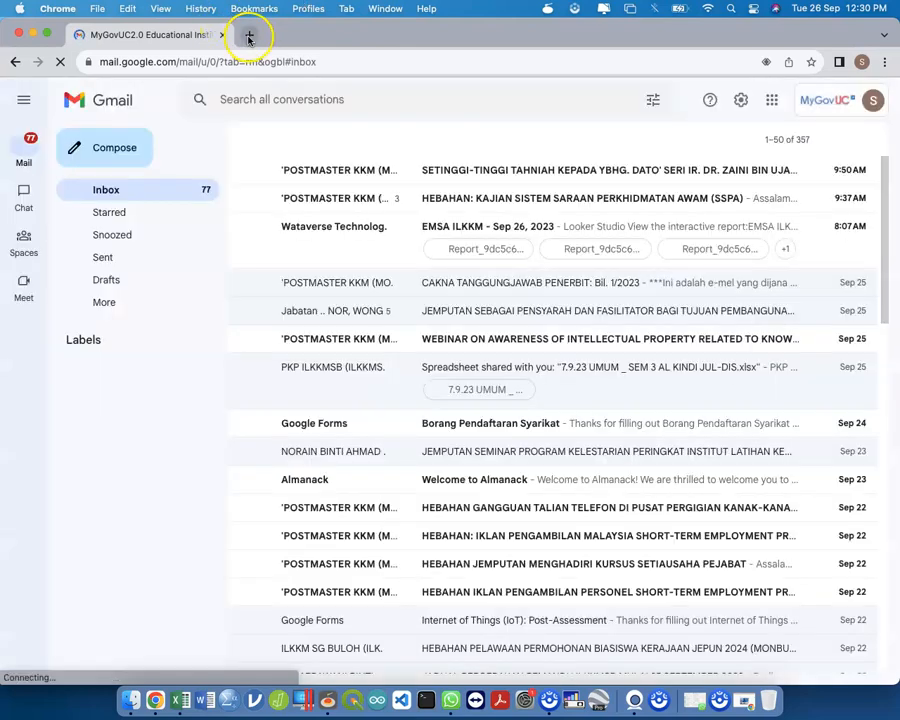
# Step: Open Google Drive in a new browser tab and close the Gmail tab
pyautogui.click(249, 35)
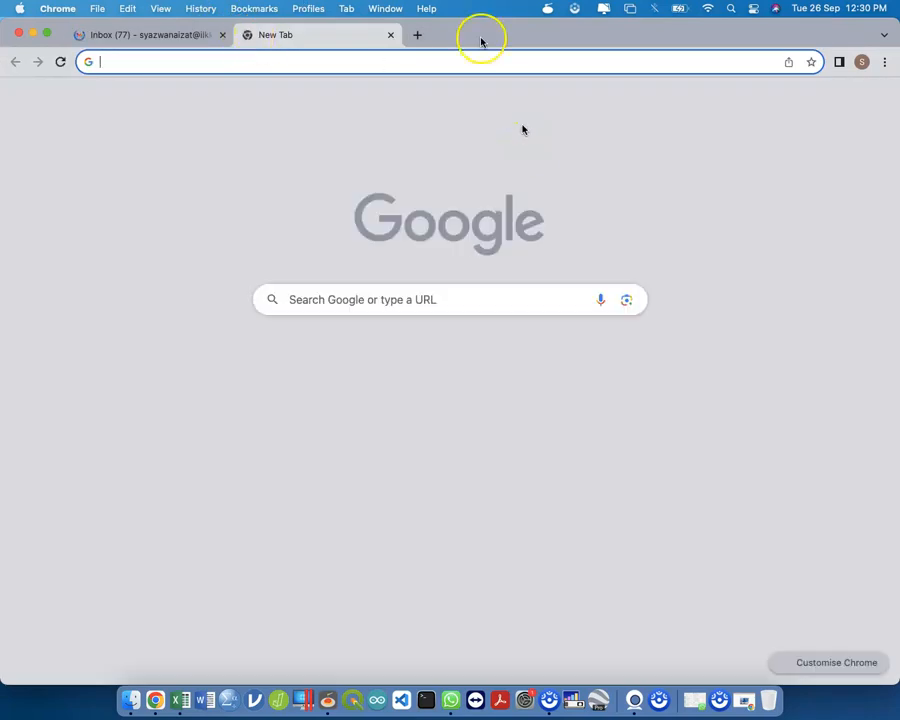
pyautogui.click(842, 100)
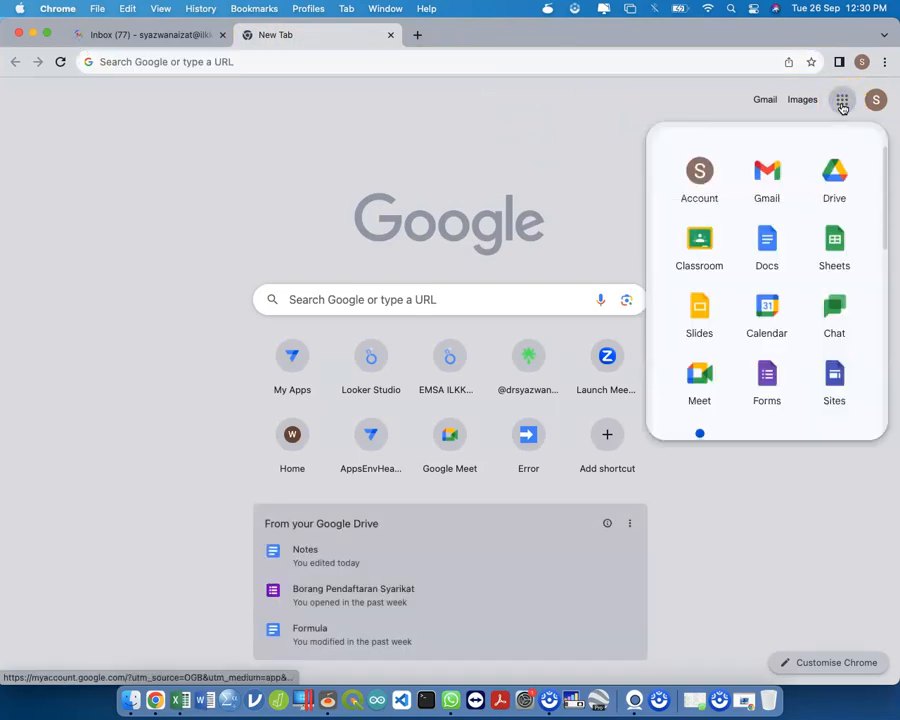
pyautogui.click(831, 178)
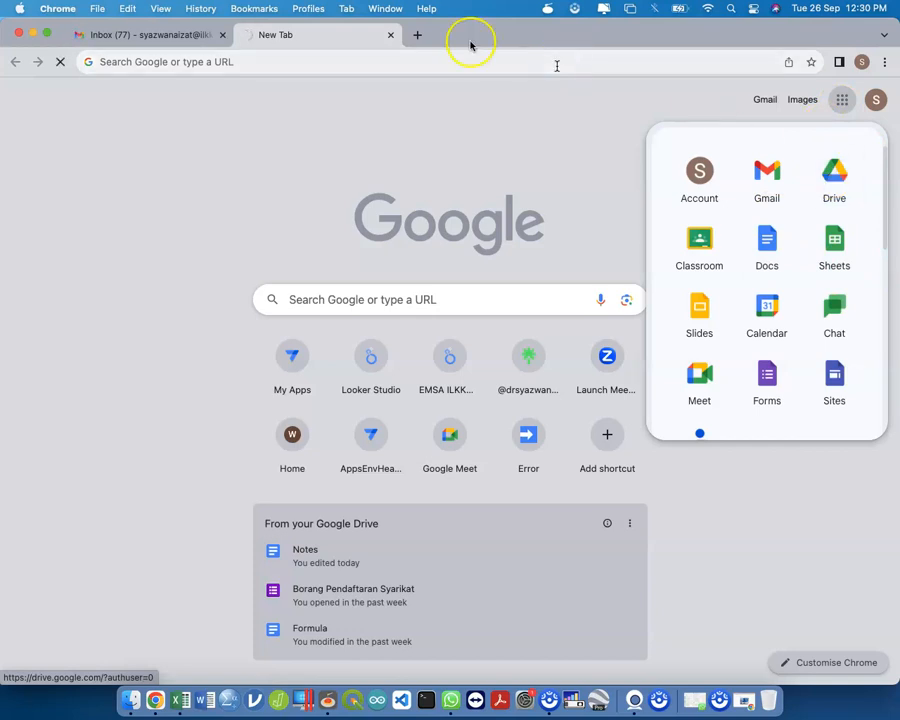
pyautogui.click(195, 34)
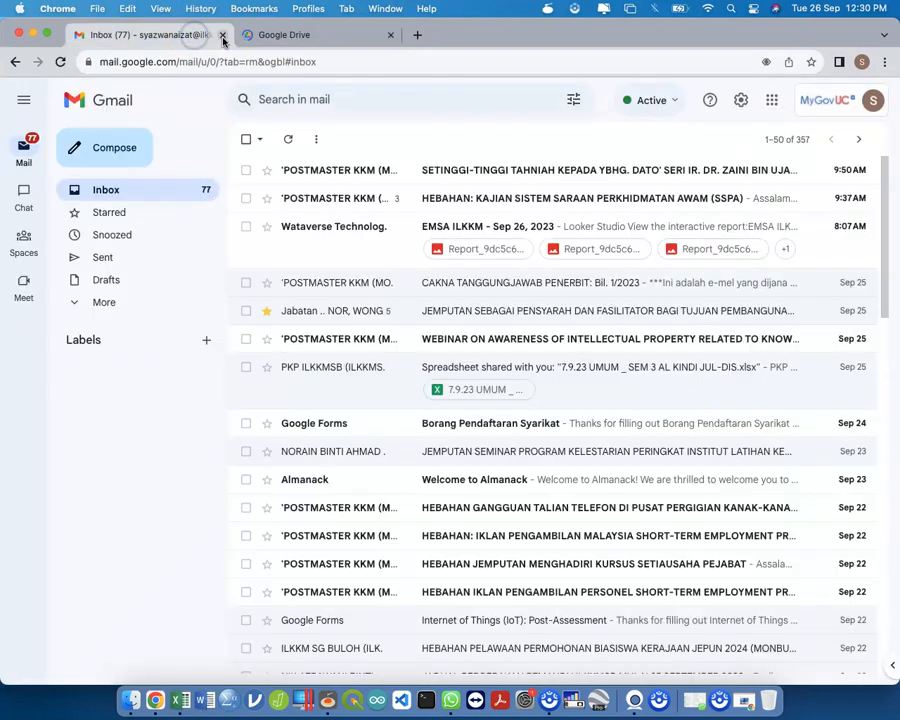
pyautogui.click(222, 35)
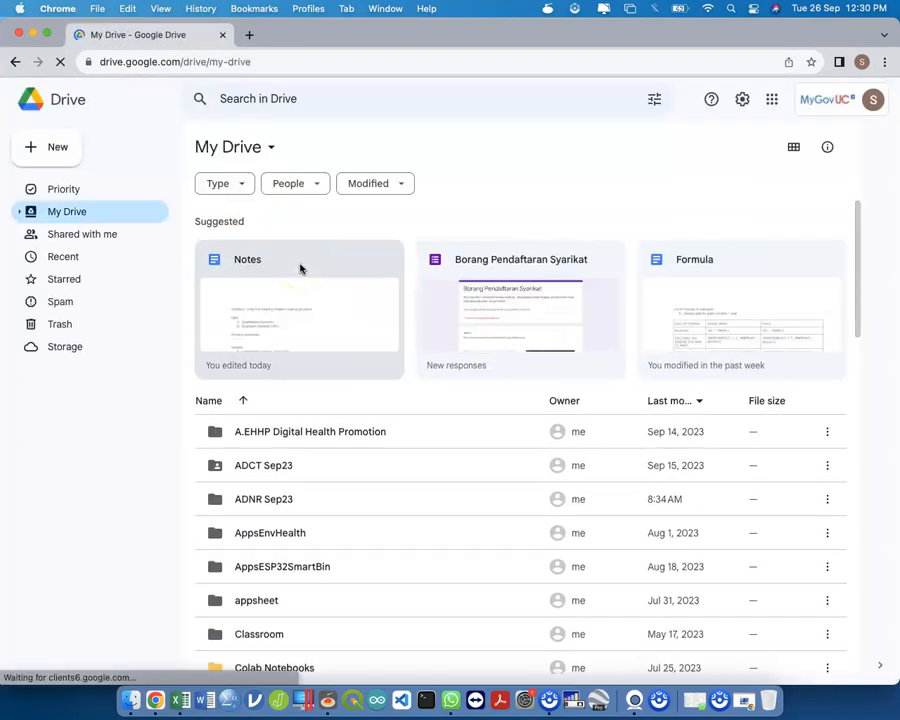
pyautogui.doubleClick(341, 499)
pyautogui.doubleClick(341, 499)
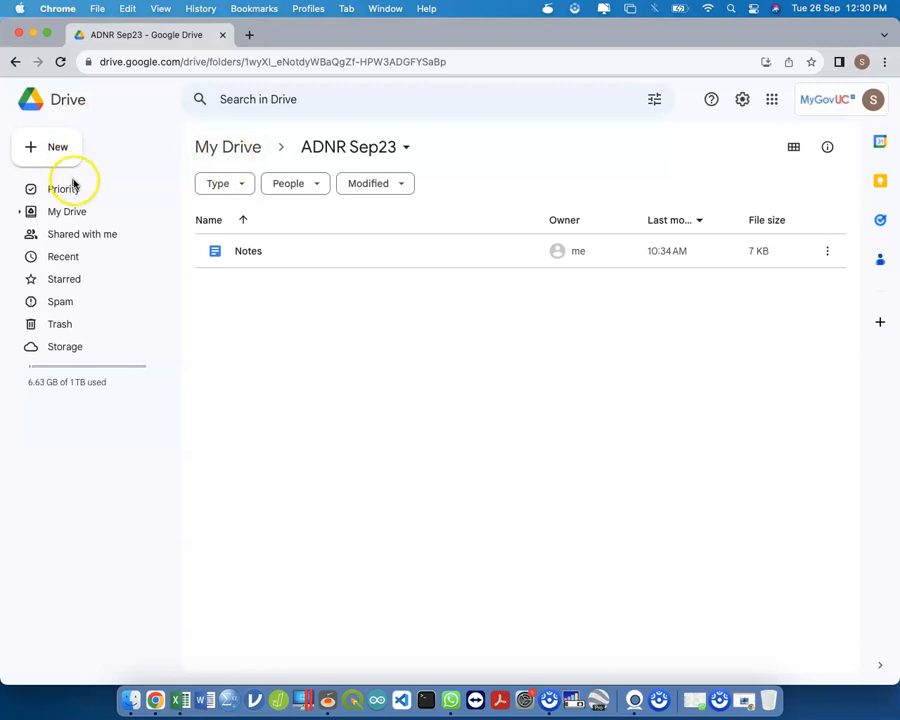
pyautogui.click(34, 100)
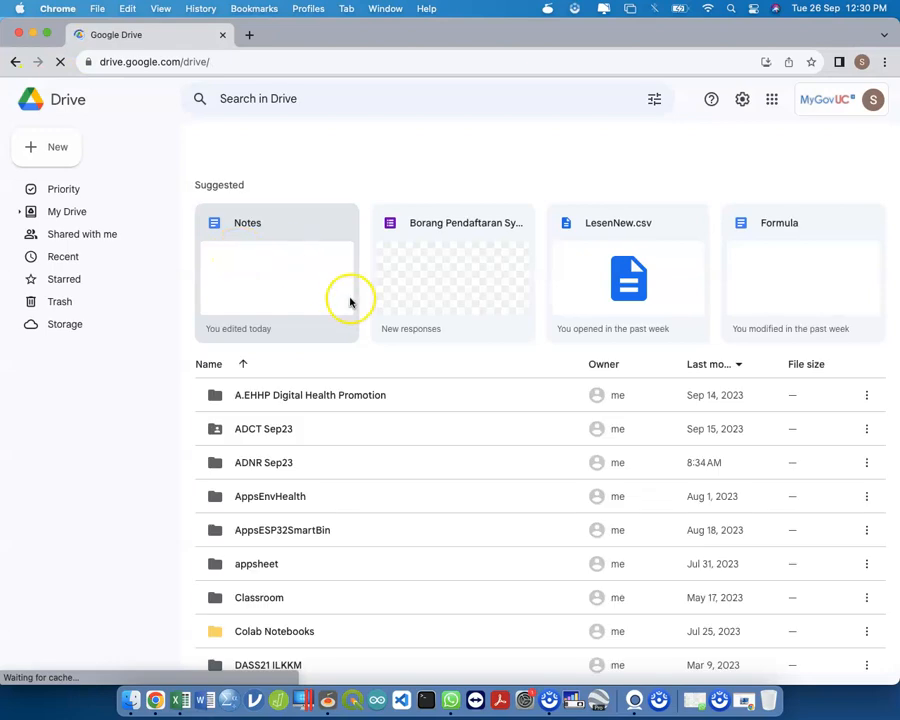
# Step: Open the ADNR Sep23 folder in My Drive and create a new Google Form in it
pyautogui.click(287, 461)
pyautogui.click(289, 495)
pyautogui.doubleClick(285, 505)
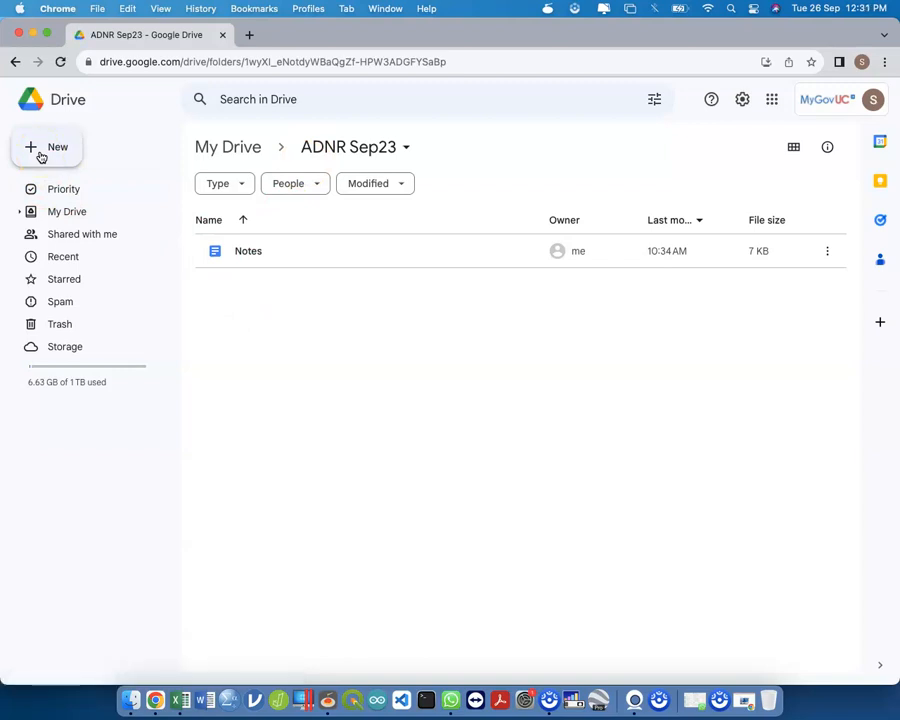
pyautogui.click(41, 155)
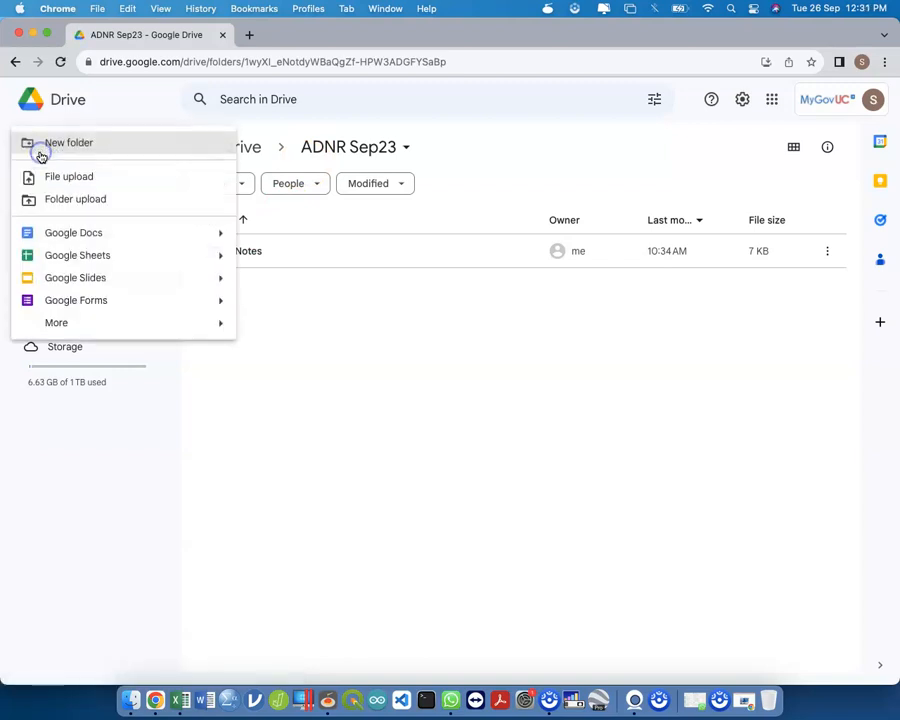
pyautogui.click(189, 303)
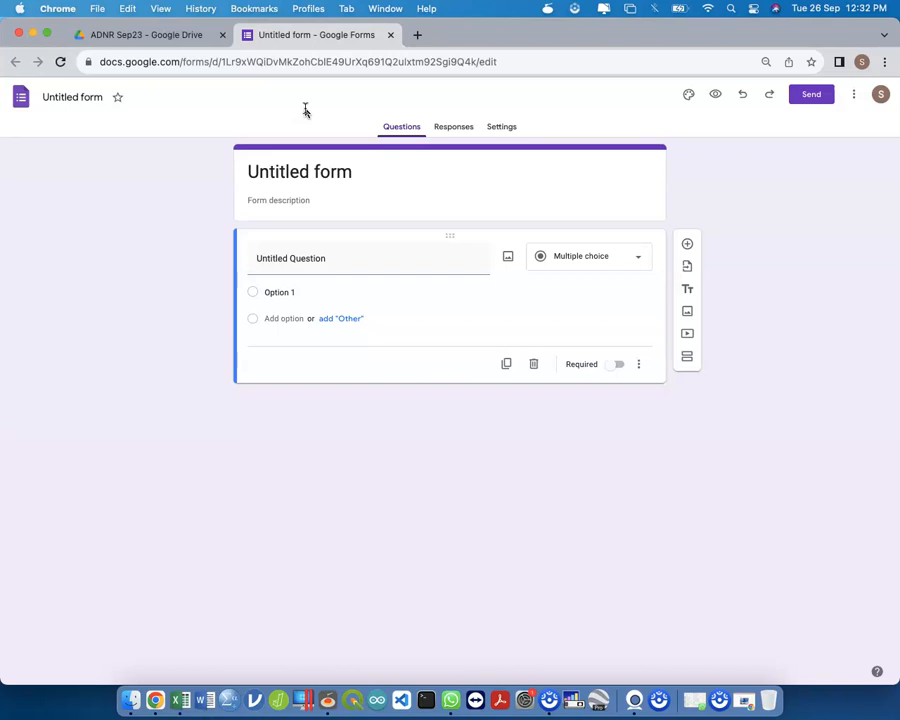
# Step: Rename the untitled form "OPISI Study" and apply the same name to the form's title heading
pyautogui.click(84, 94)
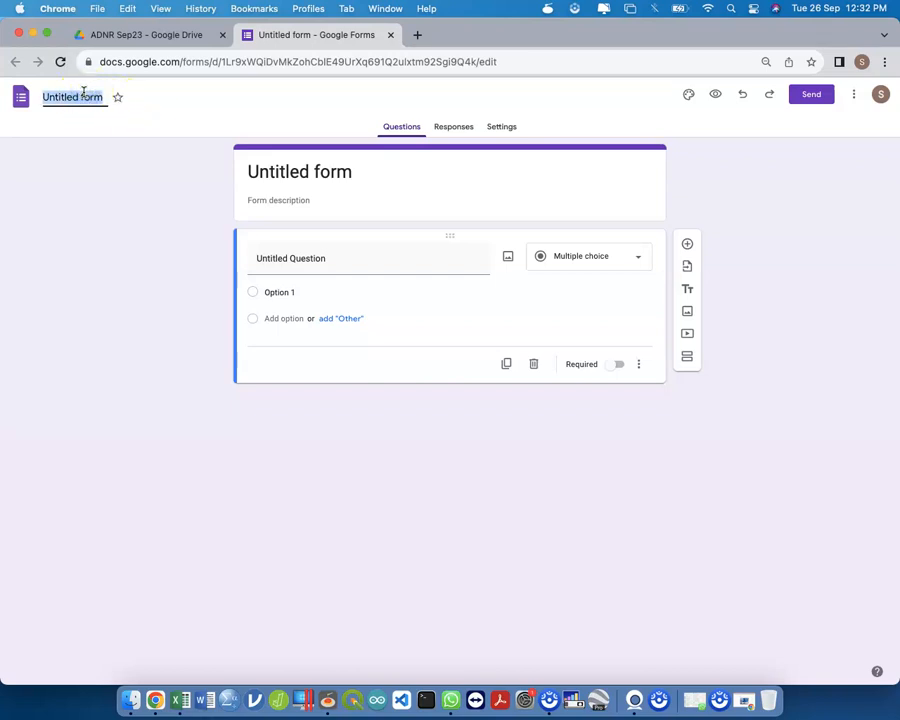
pyautogui.write('OP')
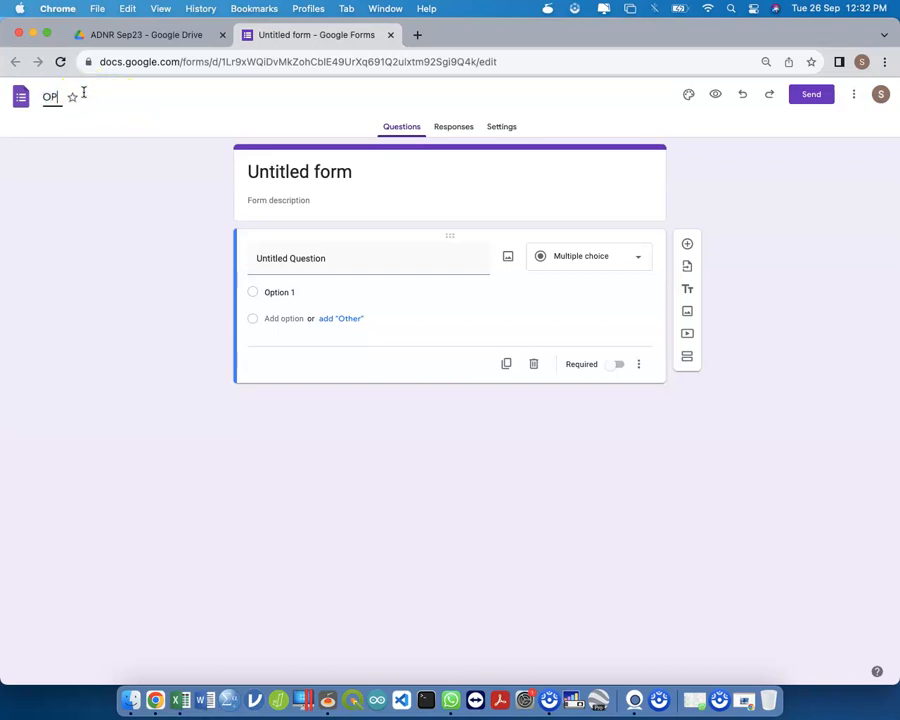
pyautogui.write('ISI Study')
pyautogui.click(287, 173)
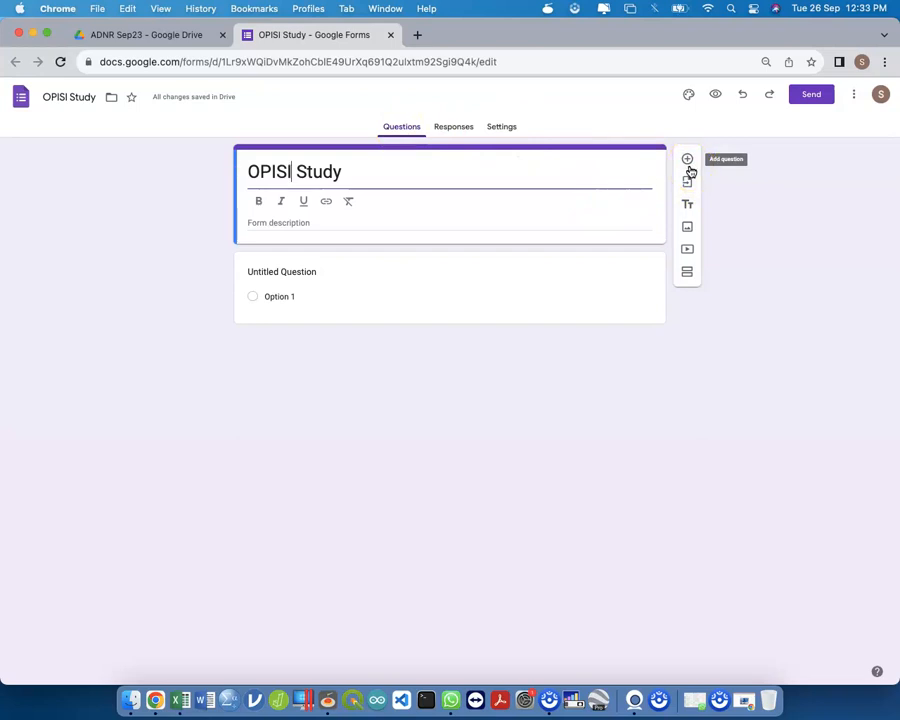
# Step: Add three new sections to the form after the title section
pyautogui.click(687, 275)
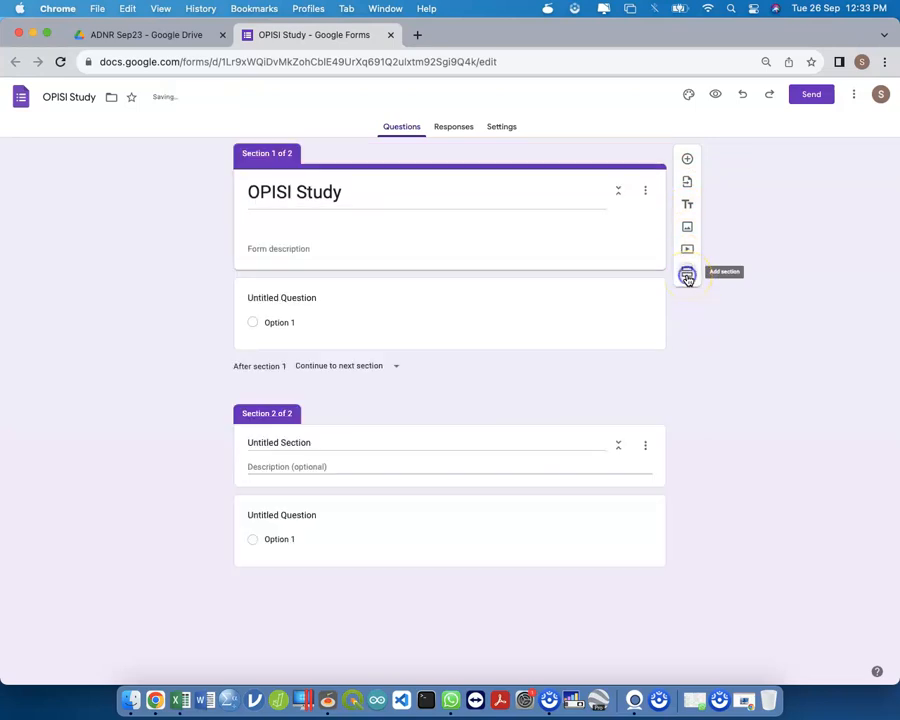
pyautogui.click(687, 277)
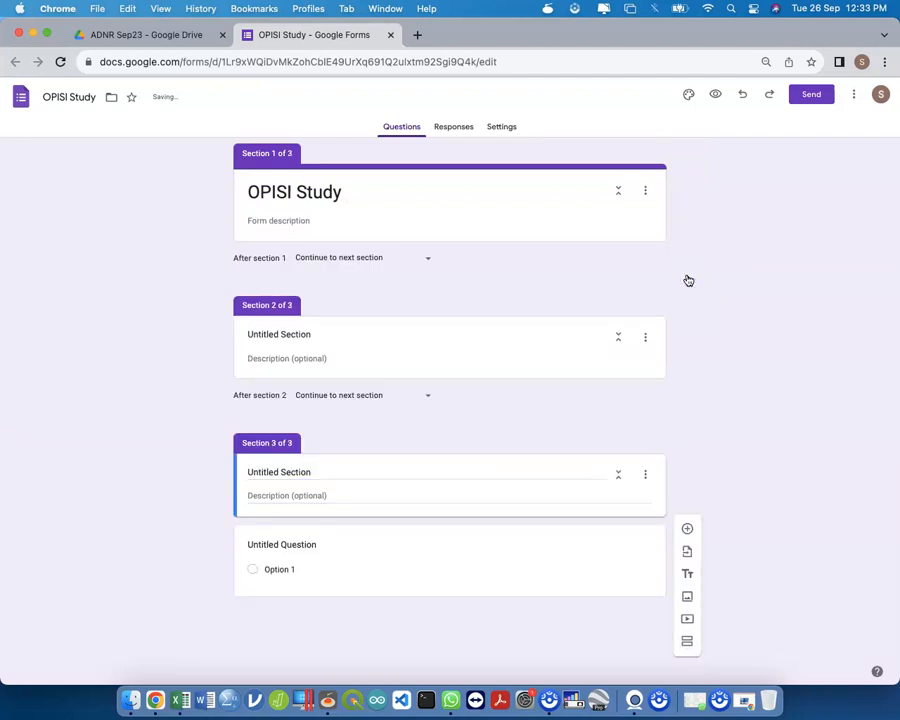
pyautogui.click(686, 641)
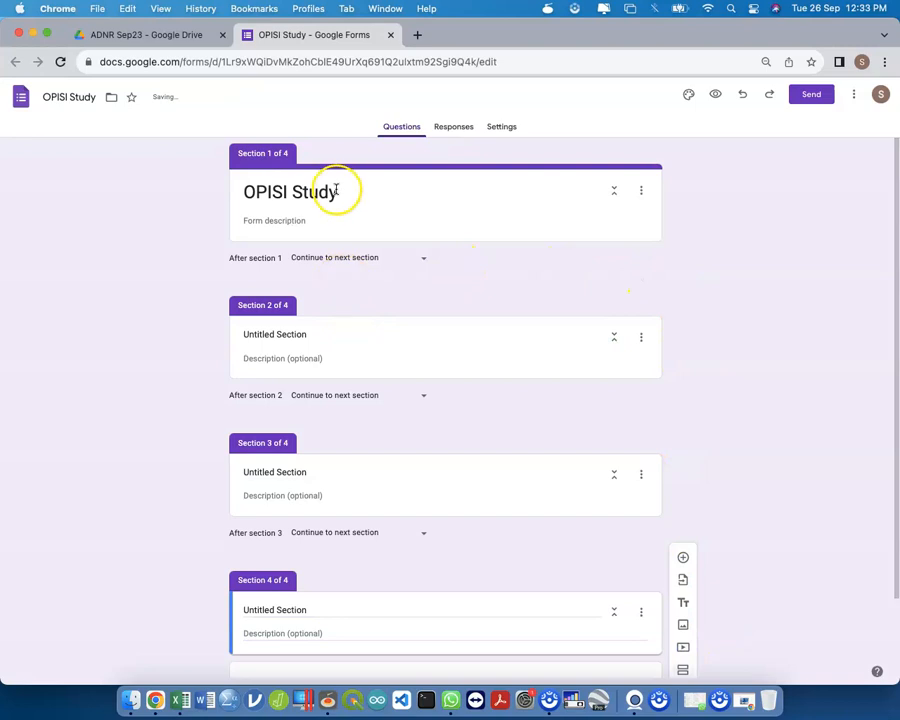
# Step: Title section 2 "Consent"
pyautogui.click(295, 330)
pyautogui.tripleClick(295, 330)
pyautogui.write('Colo')
pyautogui.press('BackSpace')
pyautogui.press('BackSpace')
pyautogui.write('sent')
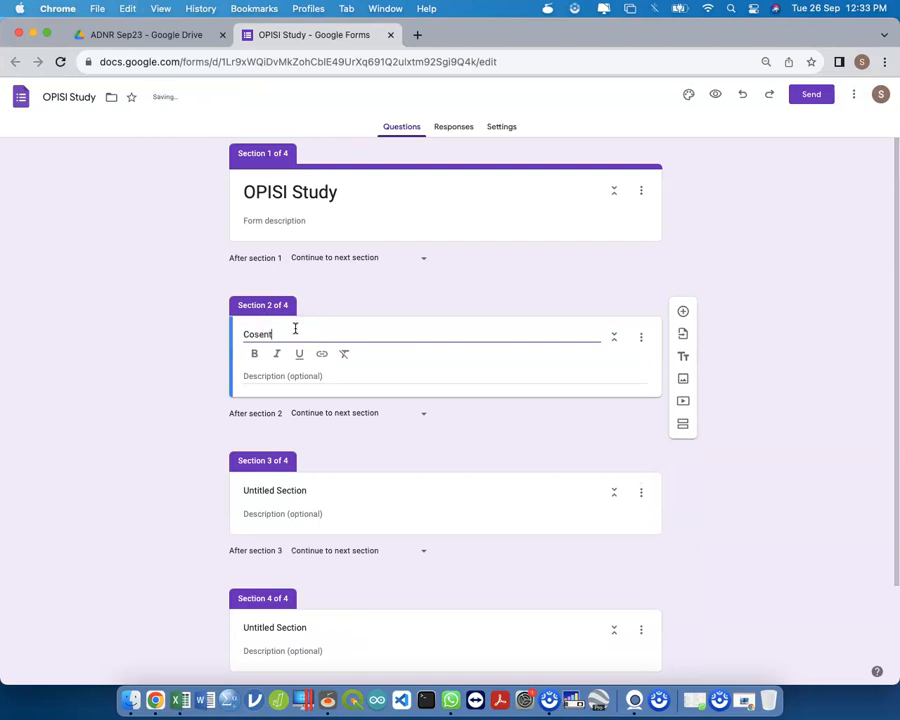
pyautogui.press('BackSpace')
pyautogui.press('BackSpace')
pyautogui.press('BackSpace')
pyautogui.write('nsent')
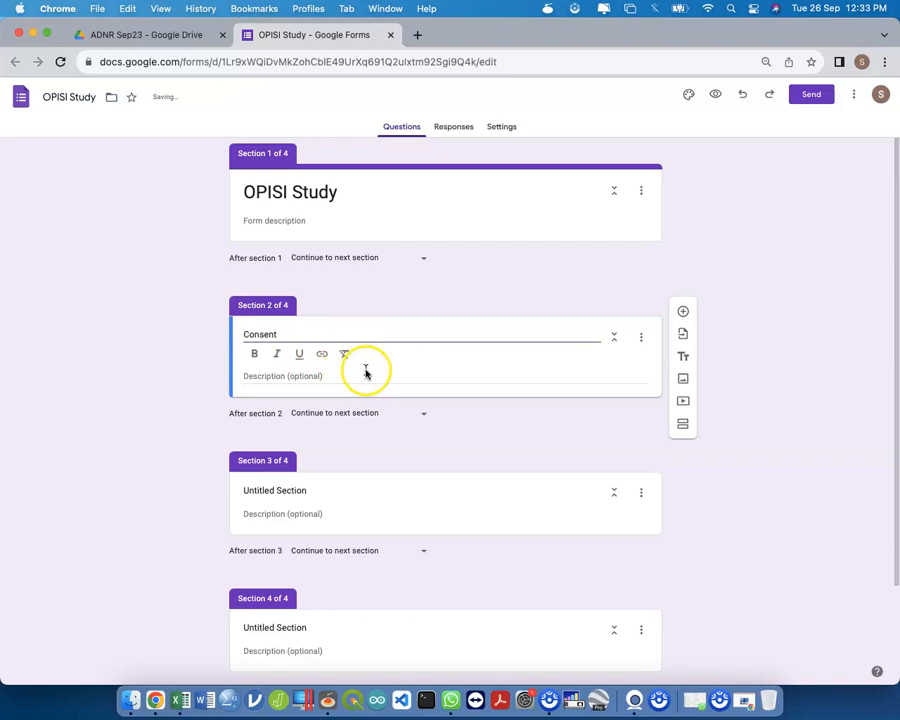
# Step: Enter the form description "This study evaluate the readiness of sexuality and intimacy among respondent."
pyautogui.doubleClick(307, 327)
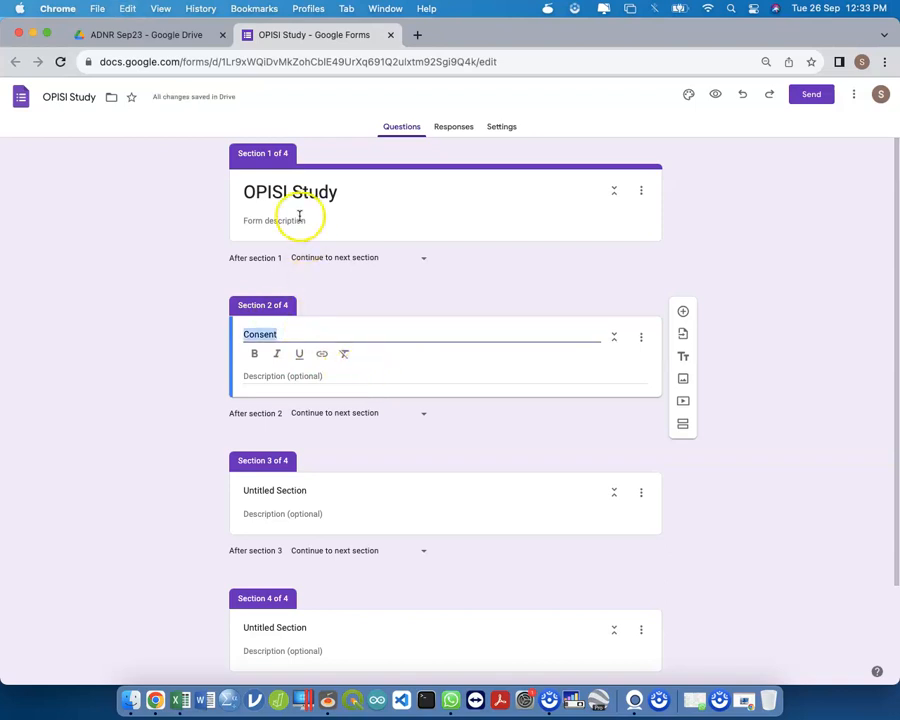
pyautogui.click(299, 216)
pyautogui.click(280, 350)
pyautogui.click(357, 193)
pyautogui.click(310, 238)
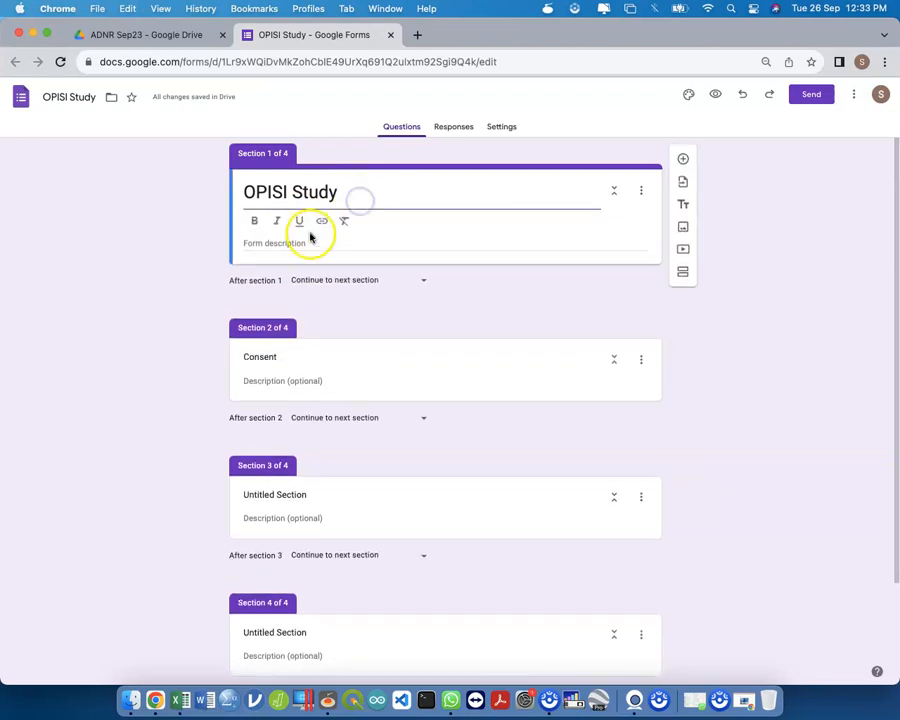
pyautogui.write('This study')
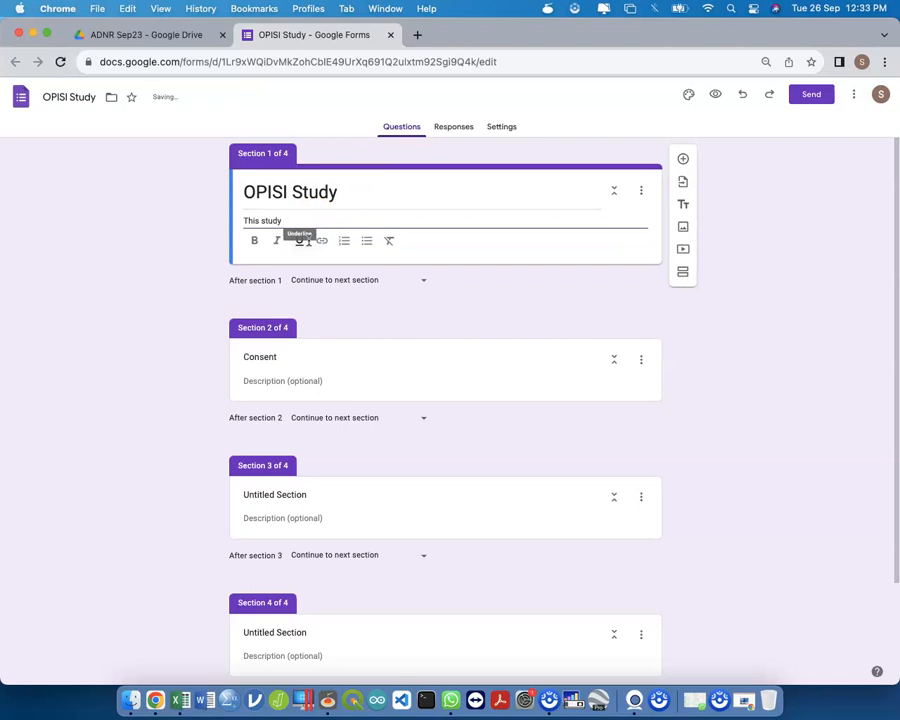
pyautogui.write(' evaluate the readiness of sexual')
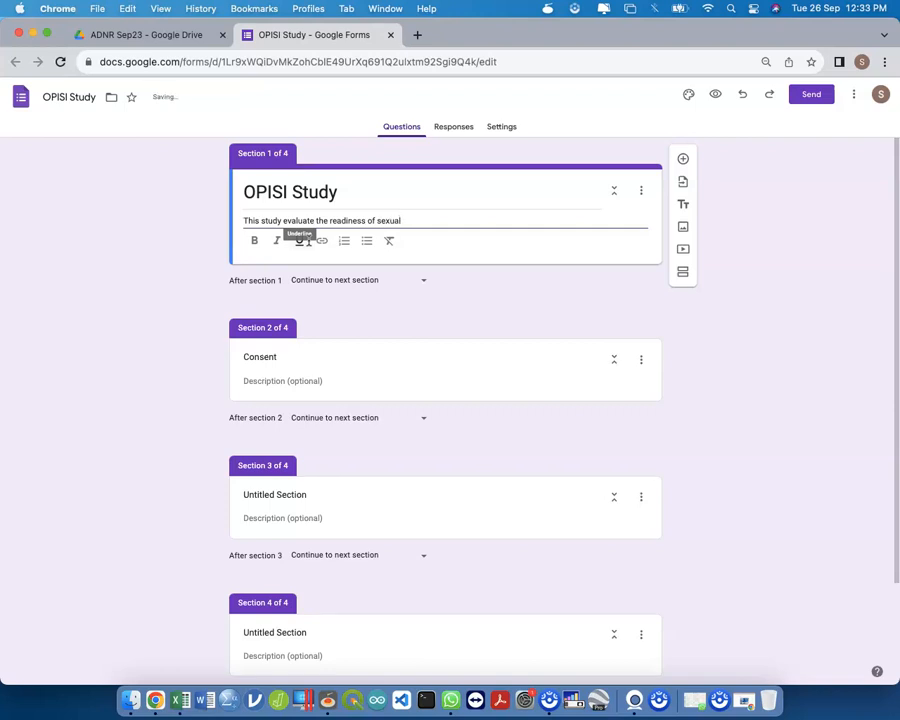
pyautogui.write('ity and intimacy among respondent.')
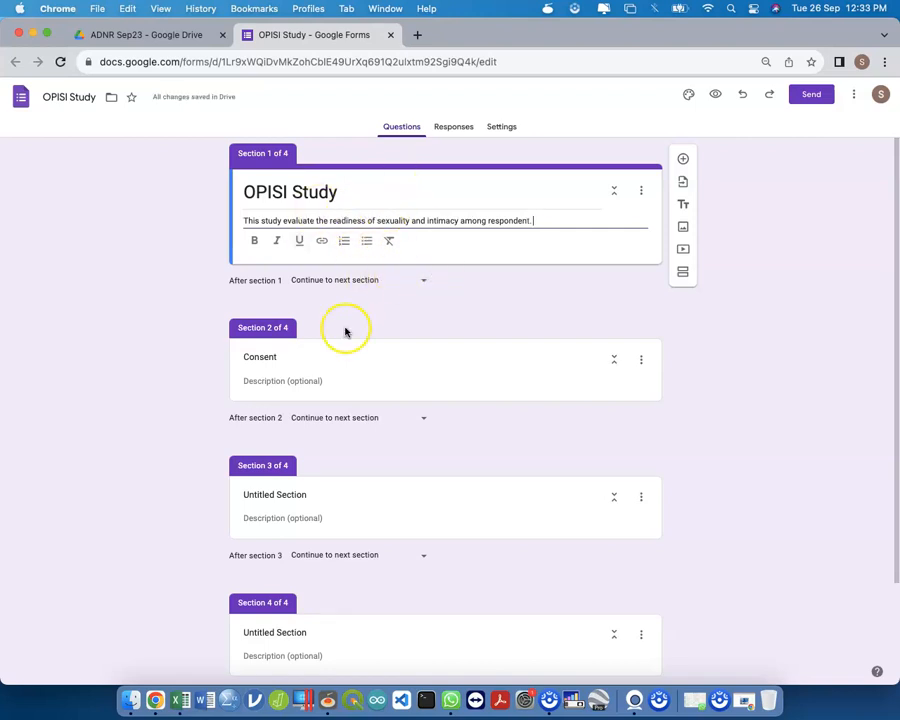
# Step: Title section 2 "Demographic" and section 3 "OPISI Score"
pyautogui.click(306, 362)
pyautogui.press('super+a')
pyautogui.write('Demograph')
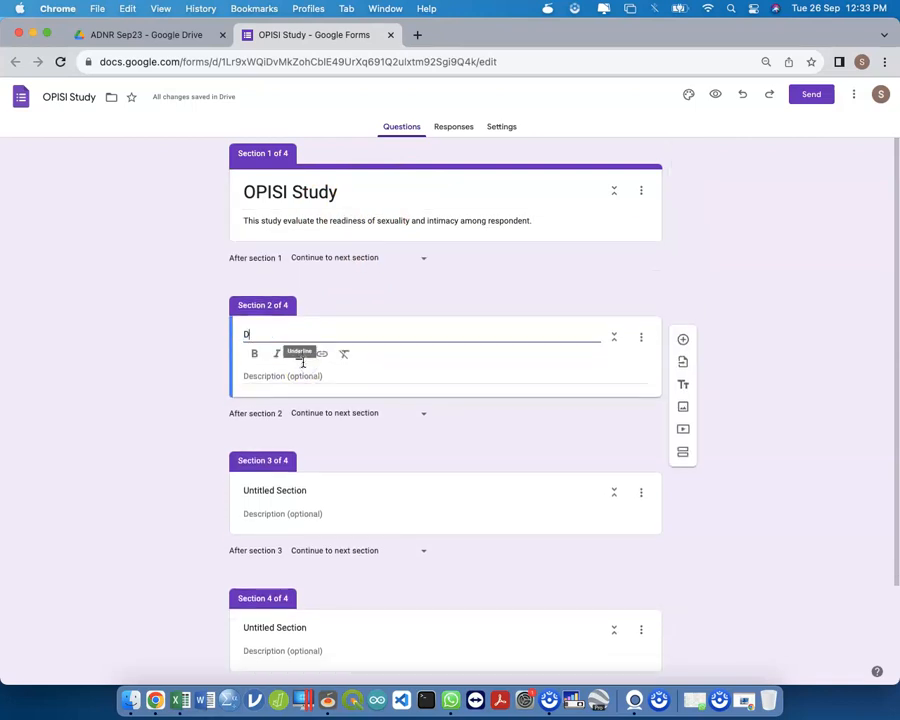
pyautogui.click(310, 486)
pyautogui.press('super+a')
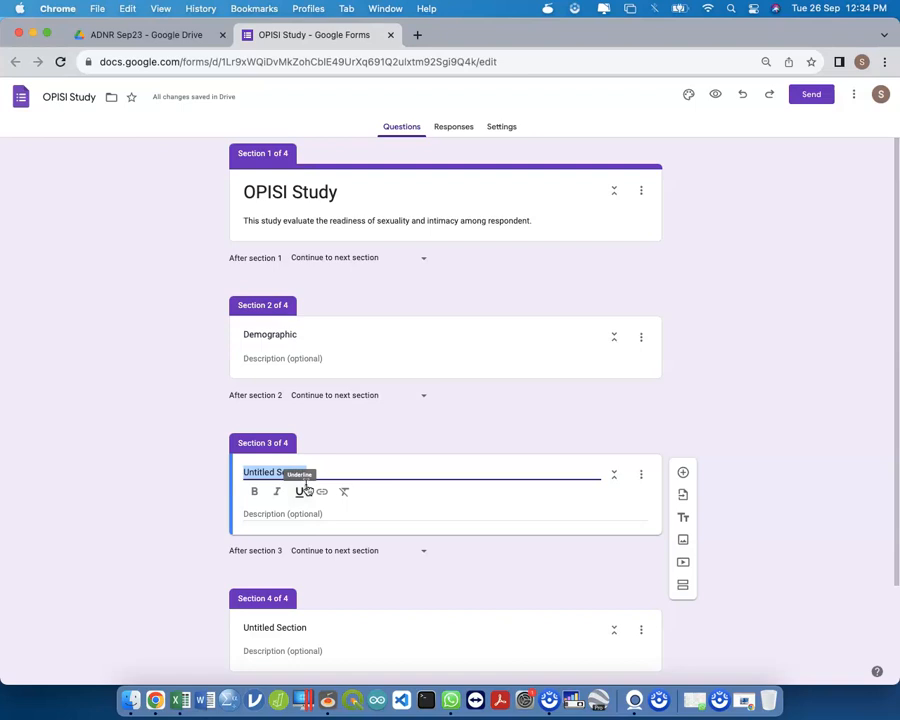
pyautogui.write('O')
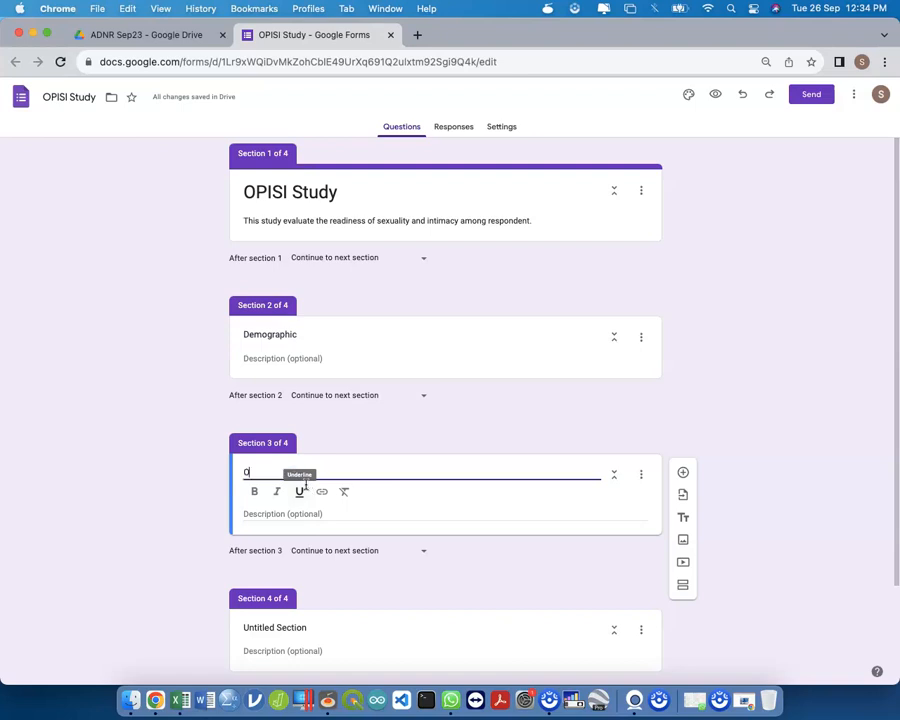
pyautogui.write('SPISI Score')
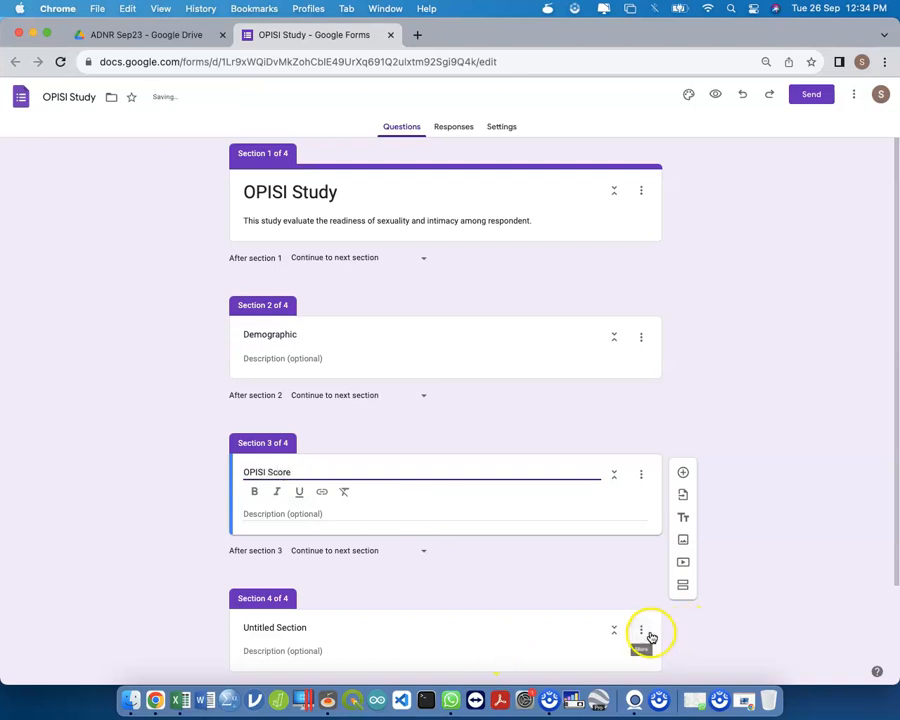
# Step: Delete the untitled section 4 together with the question it contains
pyautogui.click(641, 631)
pyautogui.scroll(-2, 673, 645)
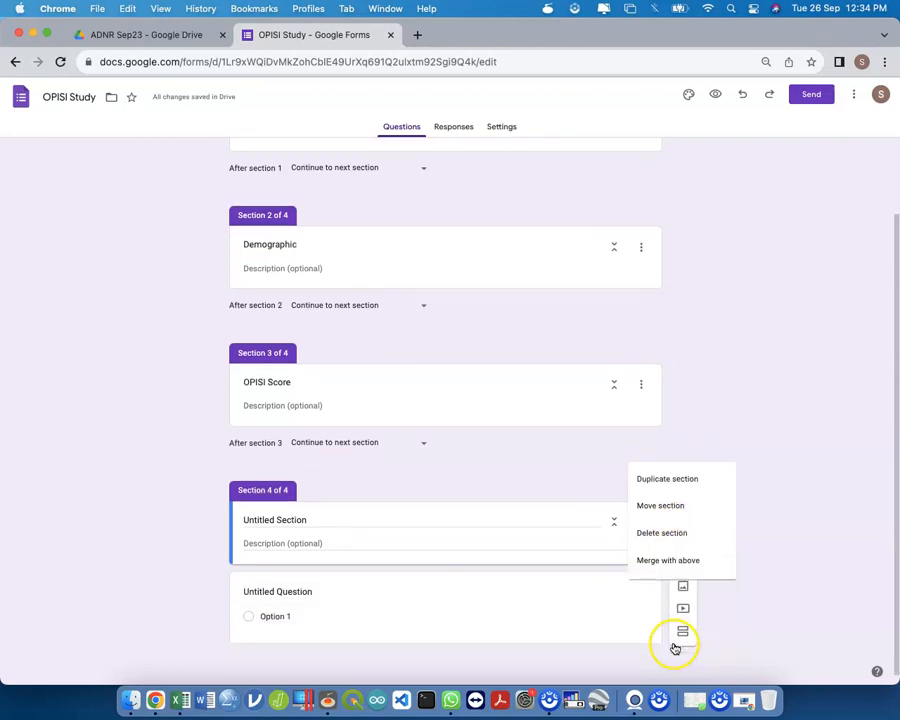
pyautogui.click(680, 534)
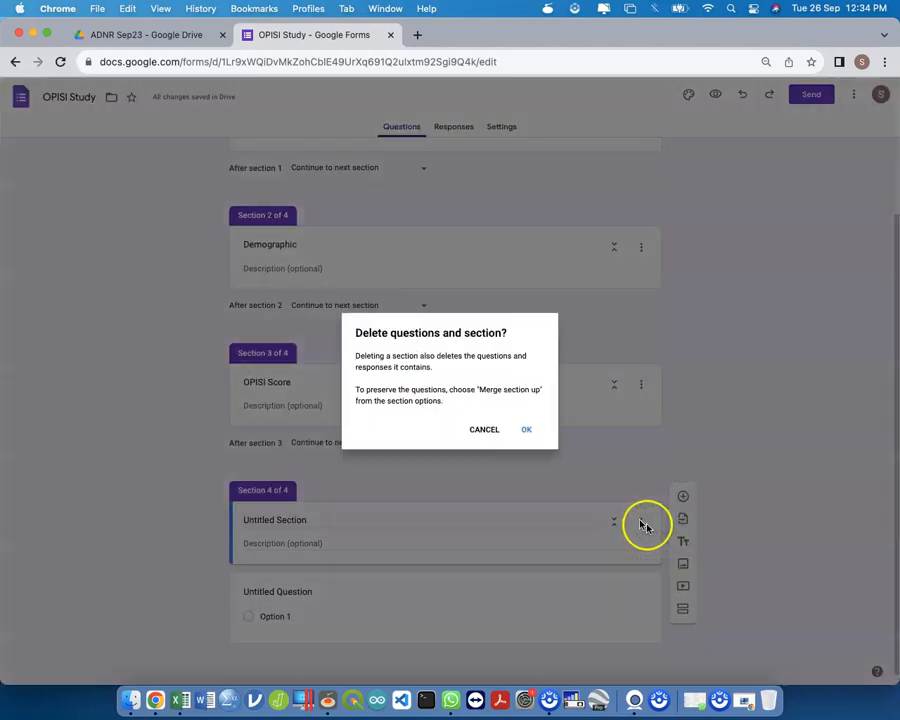
pyautogui.click(521, 429)
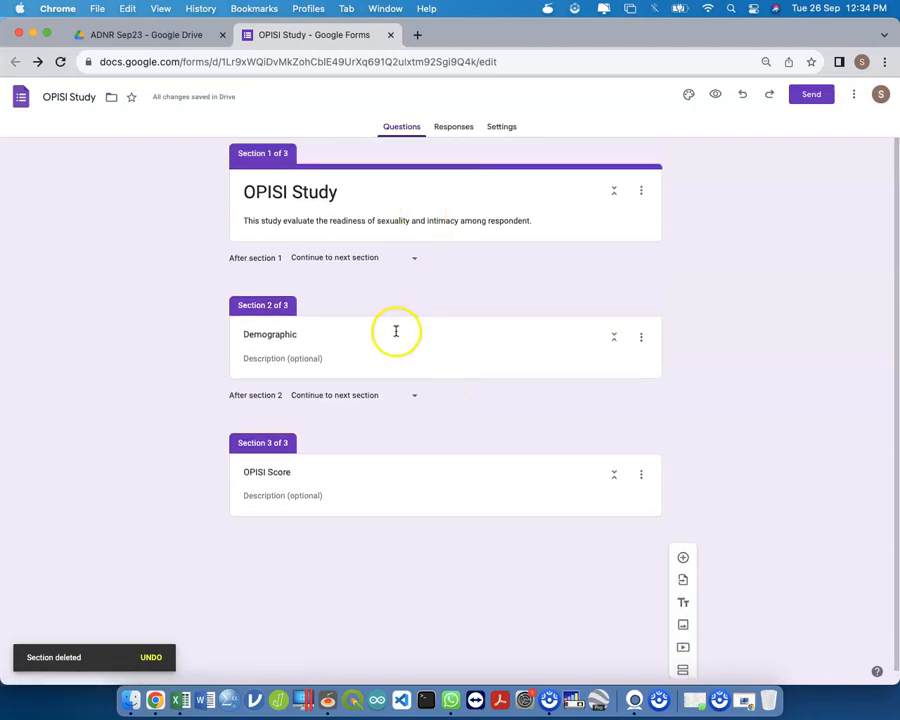
# Step: Add a multiple-choice question to section 1 reading "Do you agree to participate in our study?"
pyautogui.click(420, 334)
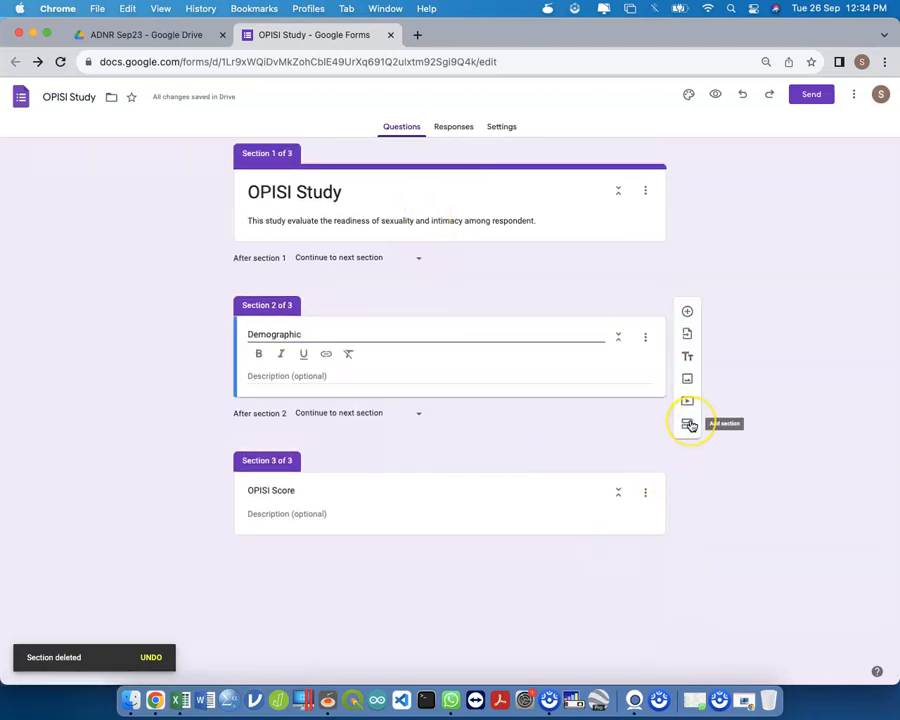
pyautogui.tripleClick(556, 220)
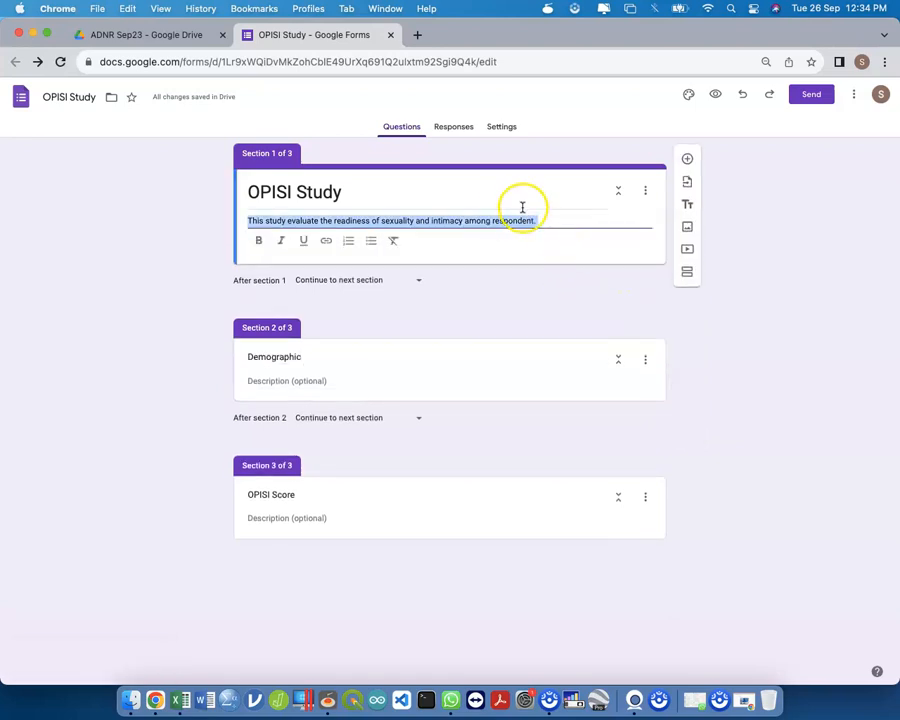
pyautogui.click(688, 162)
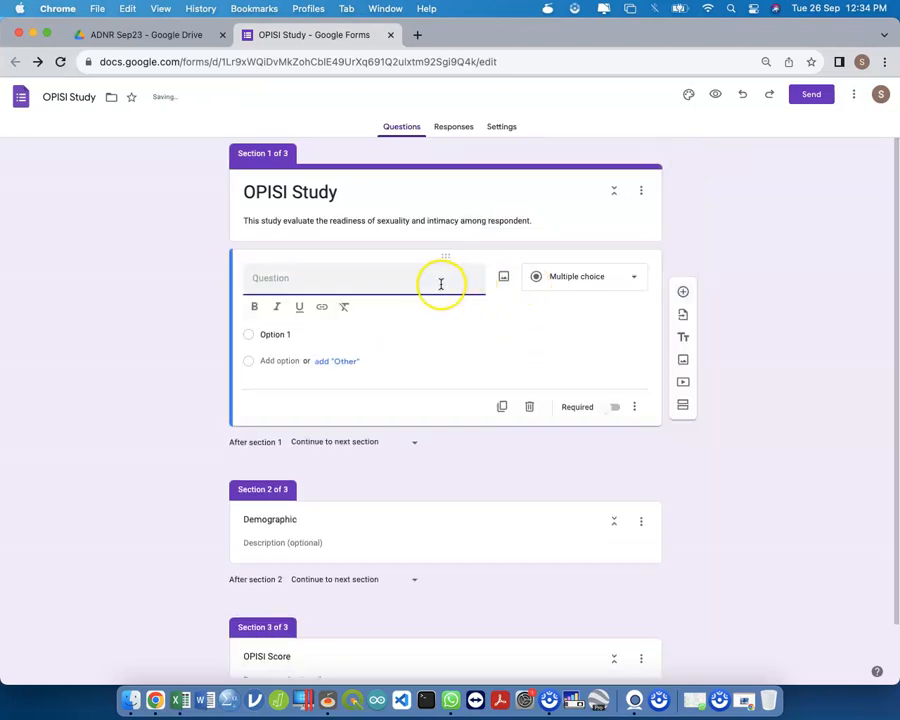
pyautogui.write('Do')
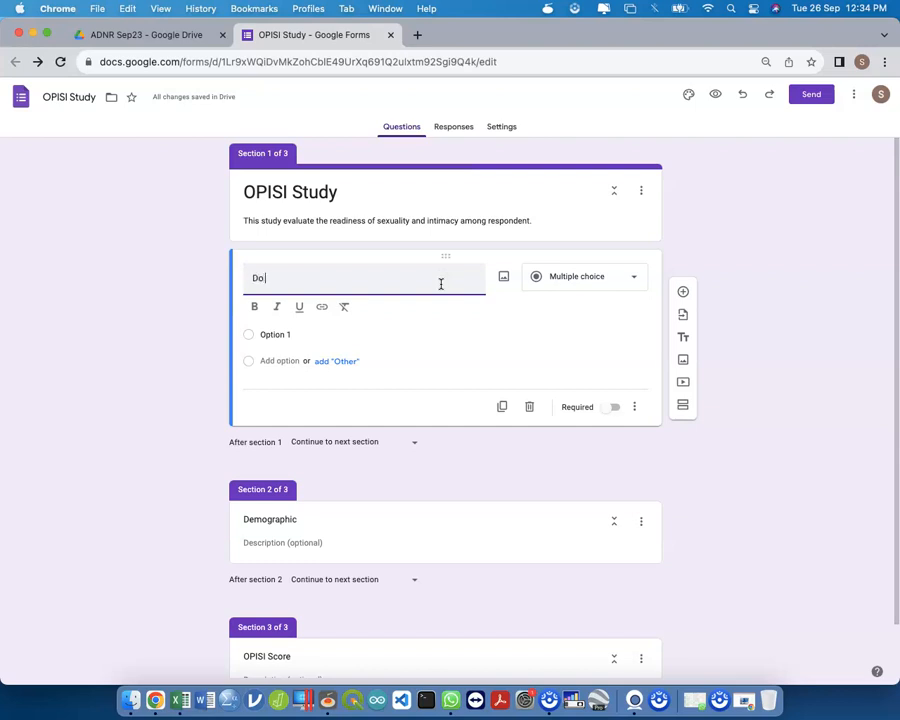
pyautogui.write(' you agree to par')
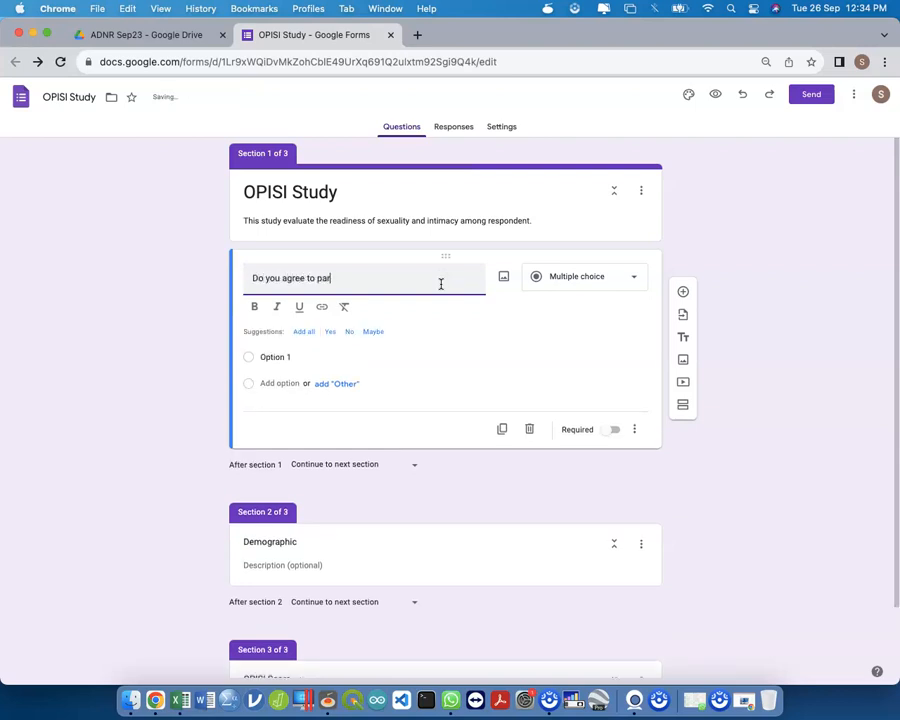
pyautogui.write('ticipat')
pyautogui.press('BackSpace')
pyautogui.press('BackSpace')
pyautogui.write('pate in our study?')
# Step: Append "Consent form and PIS - Patient Information Sheet can be download here: LINK" to the form description
pyautogui.tripleClick(538, 222)
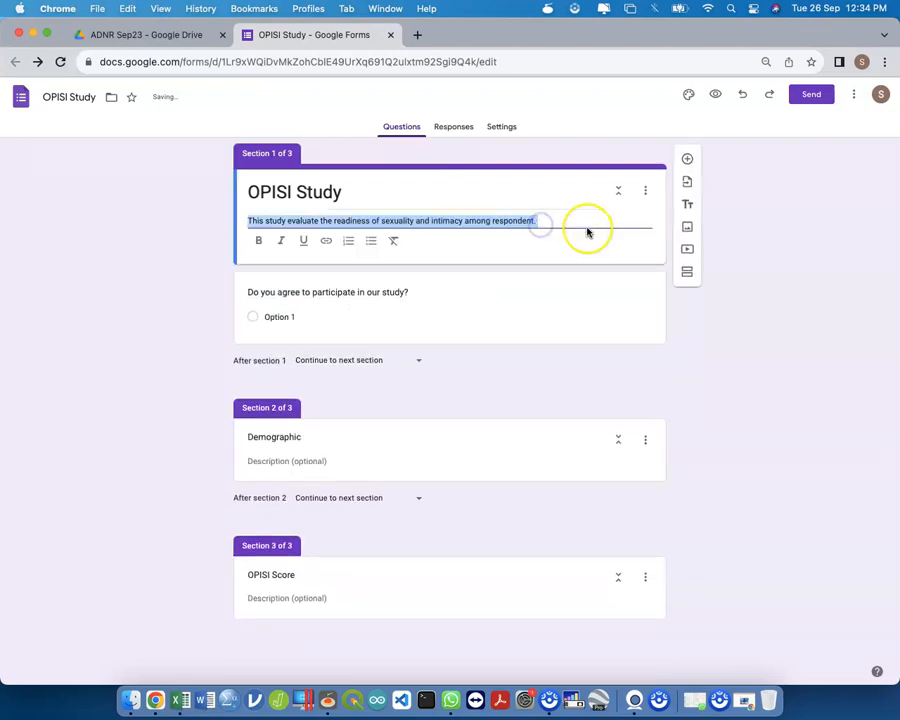
pyautogui.click(587, 232)
pyautogui.write('Consent form and')
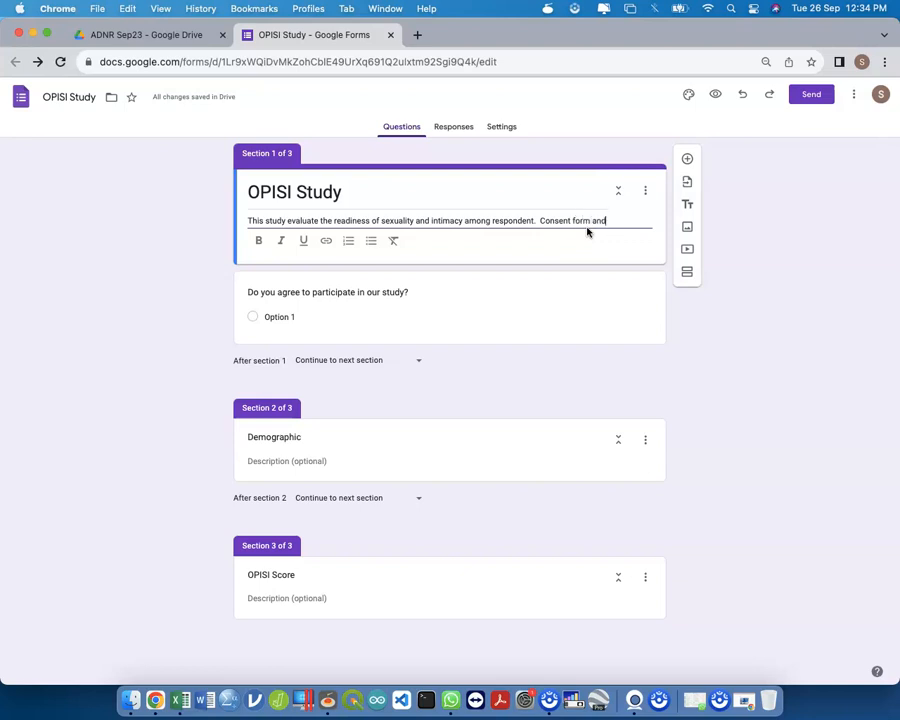
pyautogui.write(' PSPIS')
pyautogui.write(' - Patient Info')
pyautogui.write('rmat')
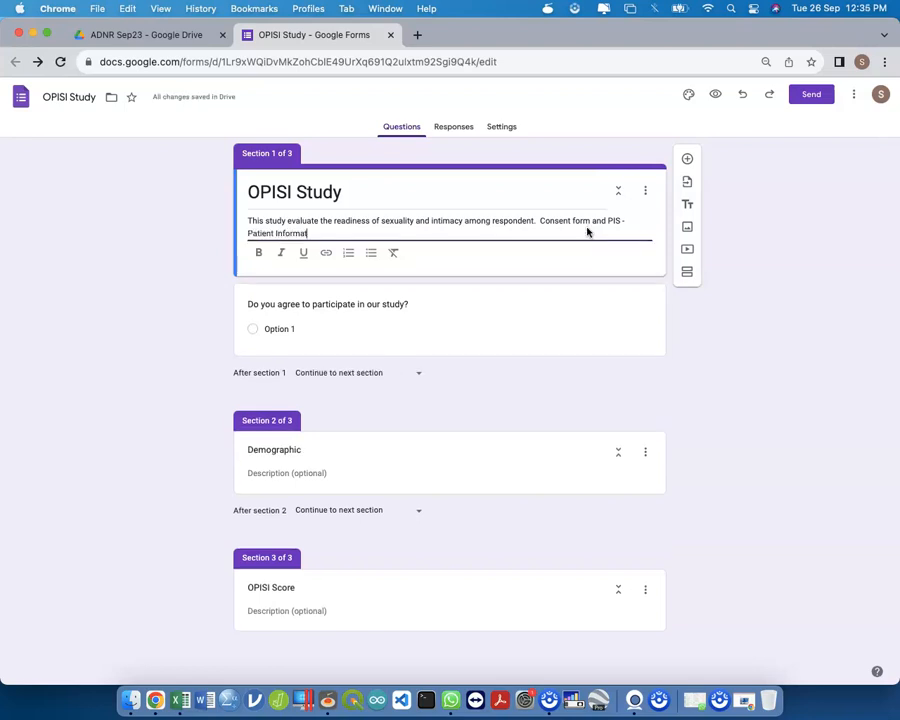
pyautogui.write('ion Sheet can be download here')
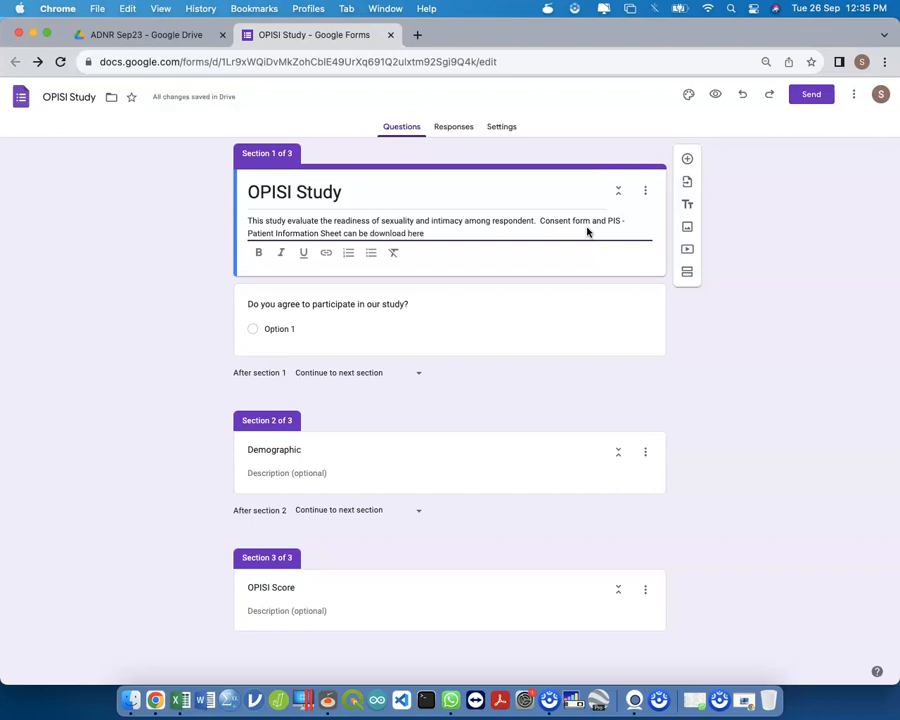
pyautogui.write(': LINK')
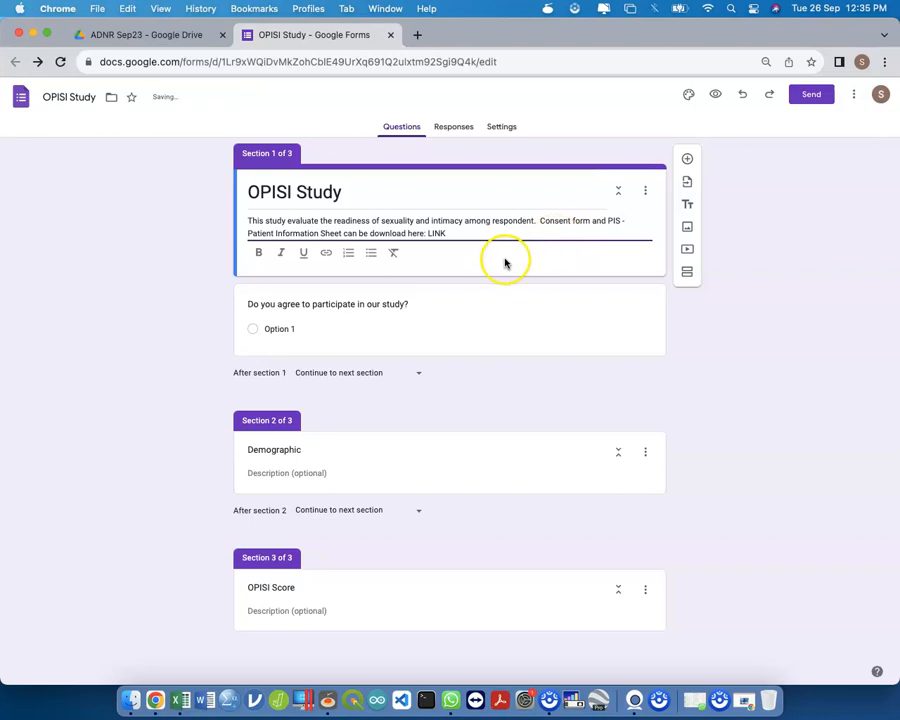
pyautogui.click(324, 254)
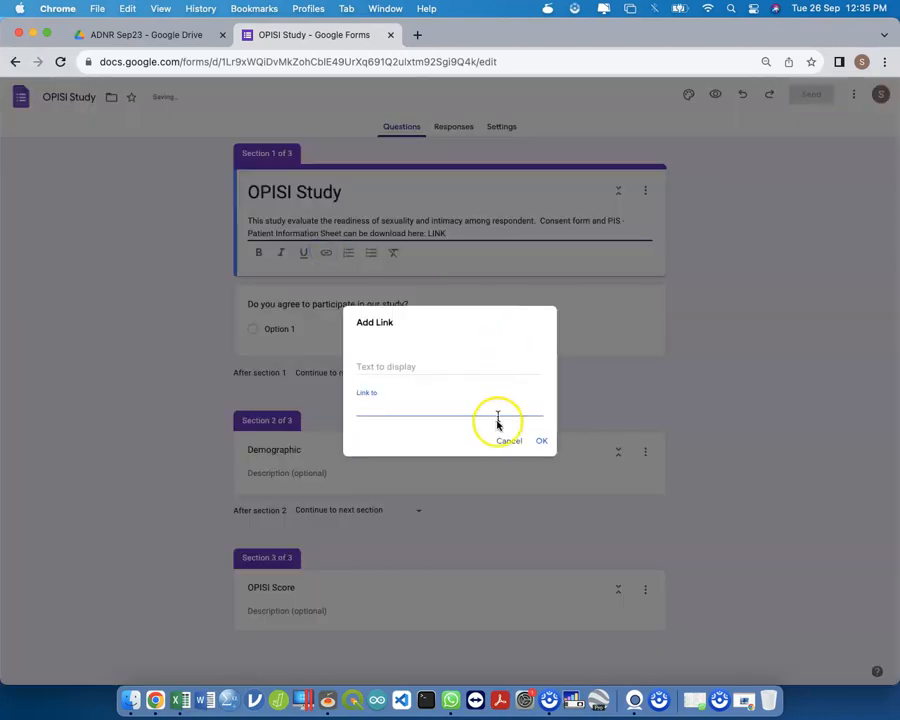
pyautogui.click(509, 437)
pyautogui.moveTo(446, 233); pyautogui.dragTo(427, 233)
pyautogui.click(331, 255)
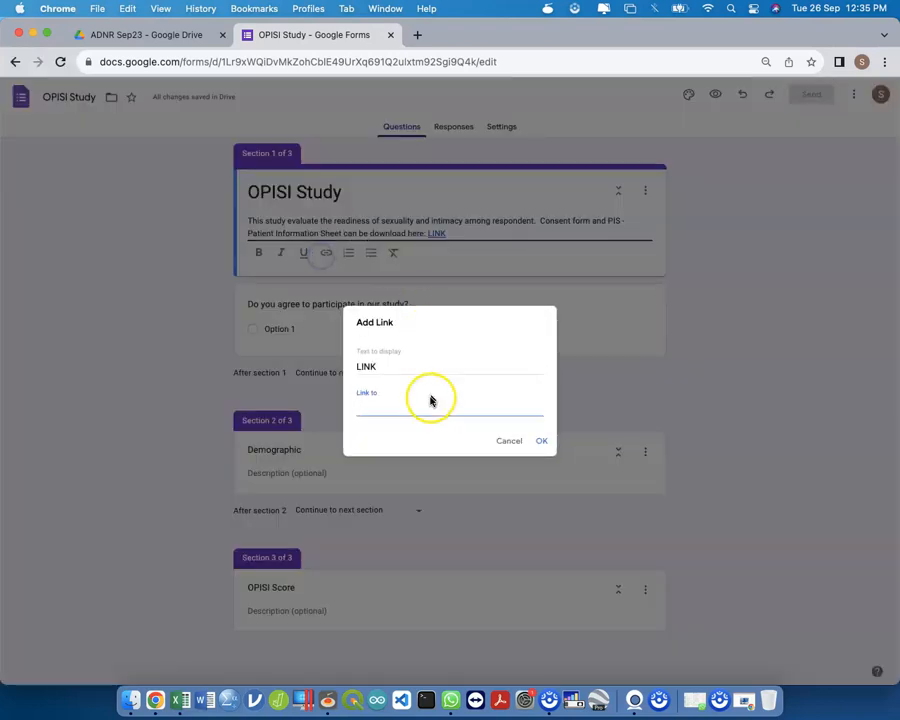
pyautogui.write('https://rbes')
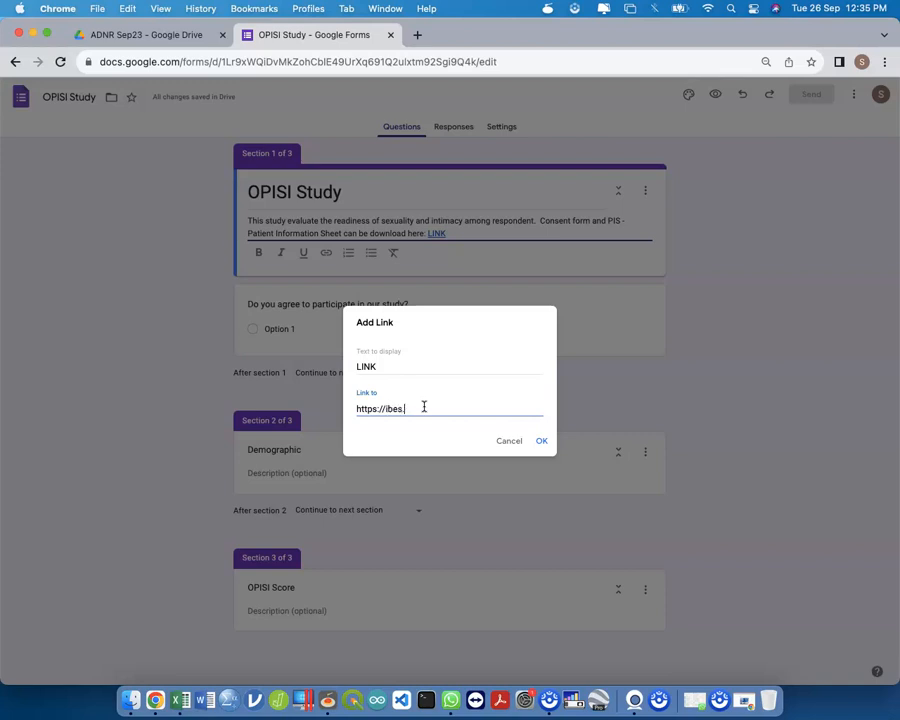
pyautogui.write('.illkkk')
pyautogui.press('super+a')
pyautogui.press('Right')
pyautogui.press('BackSpace')
pyautogui.press('BackSpace')
pyautogui.press('BackSpace')
pyautogui.press('BackSpace')
pyautogui.press('BackSpace')
pyautogui.press('BackSpace')
pyautogui.write('ilkkm')
pyautogui.press('BackSpace')
pyautogui.press('BackSpace')
pyautogui.write('.ilkkmsb.edu.my')
pyautogui.click(539, 442)
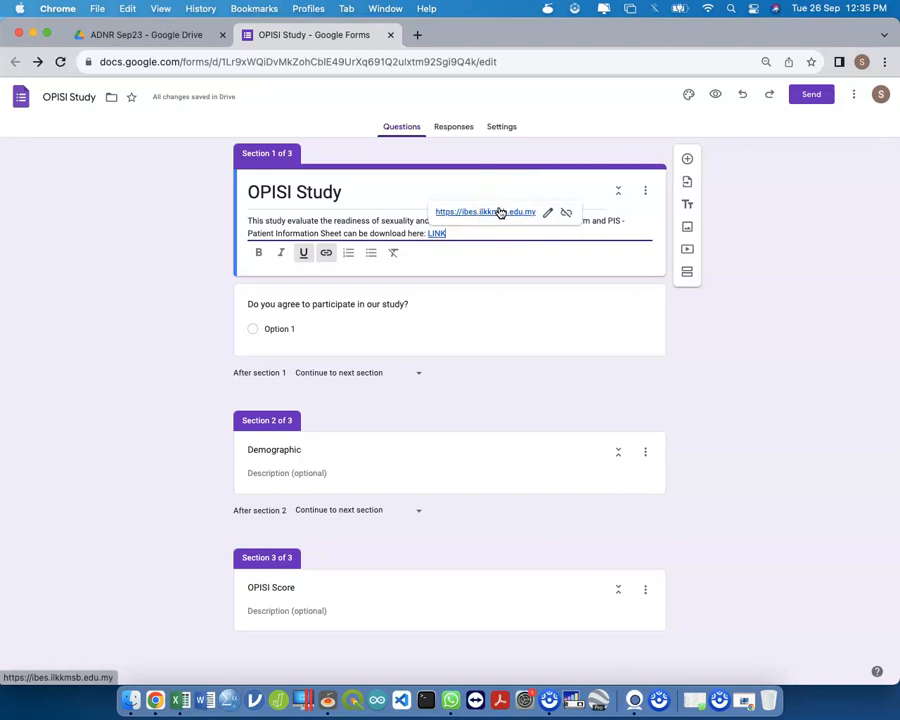
pyautogui.click(491, 215)
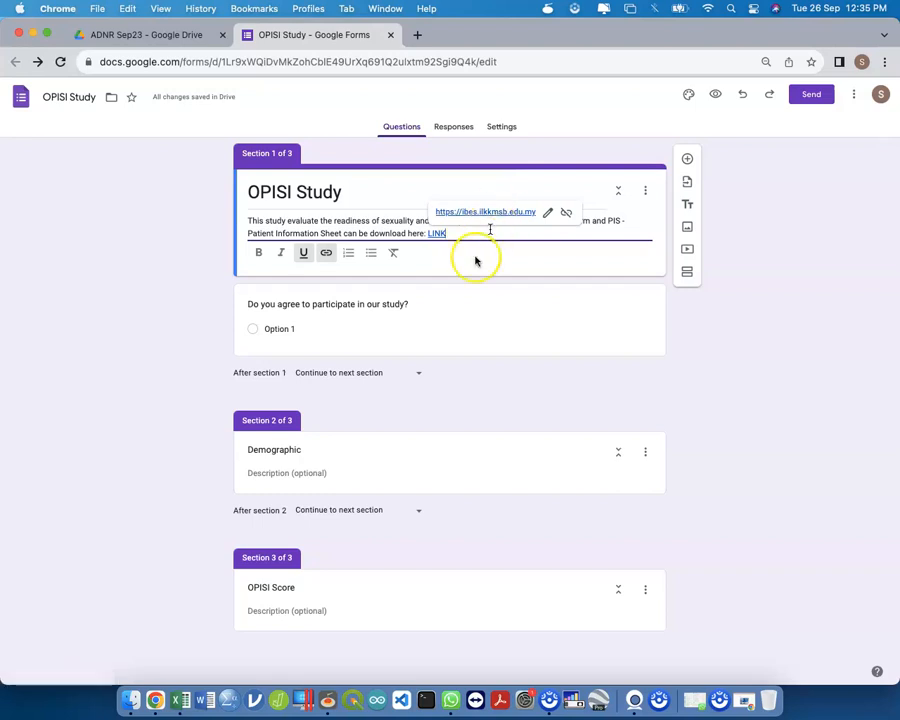
# Step: Give the participation question the options Yes and No, and make it required
pyautogui.click(311, 327)
pyautogui.write('Yes')
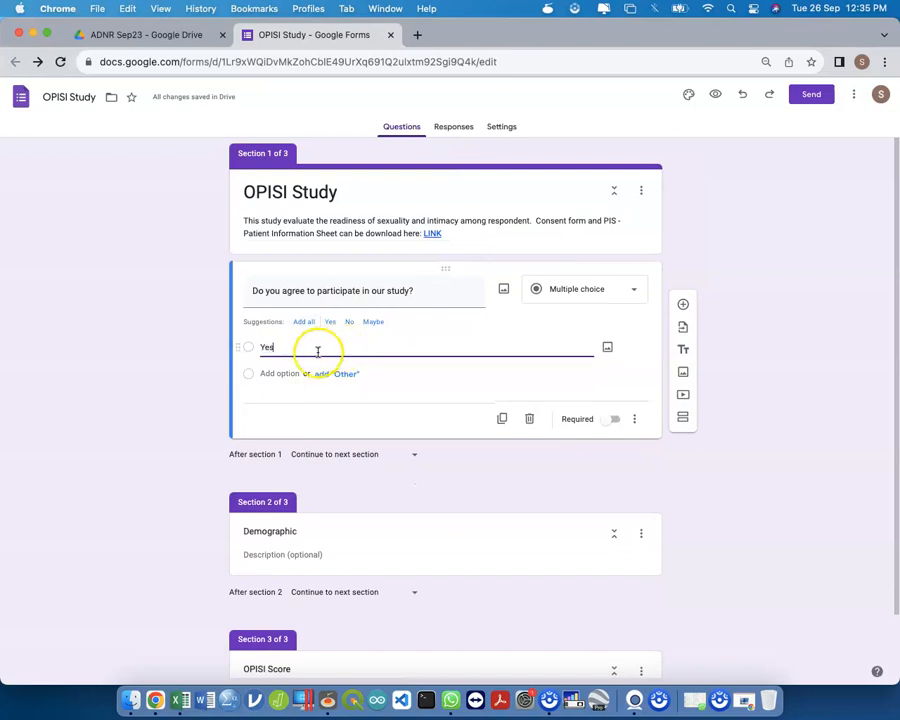
pyautogui.click(290, 373)
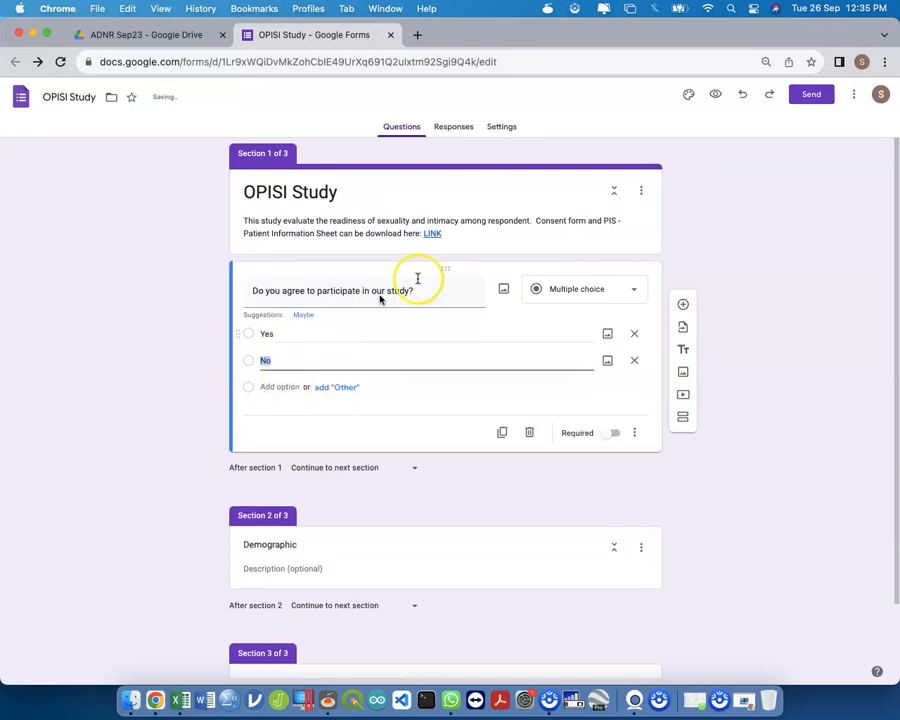
pyautogui.click(518, 336)
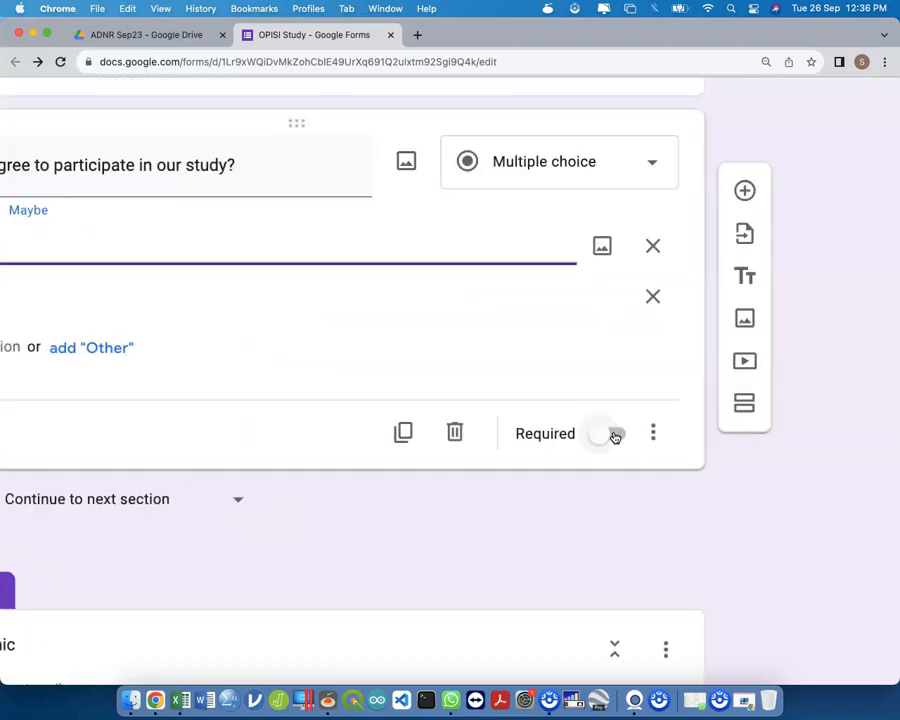
pyautogui.click(615, 435)
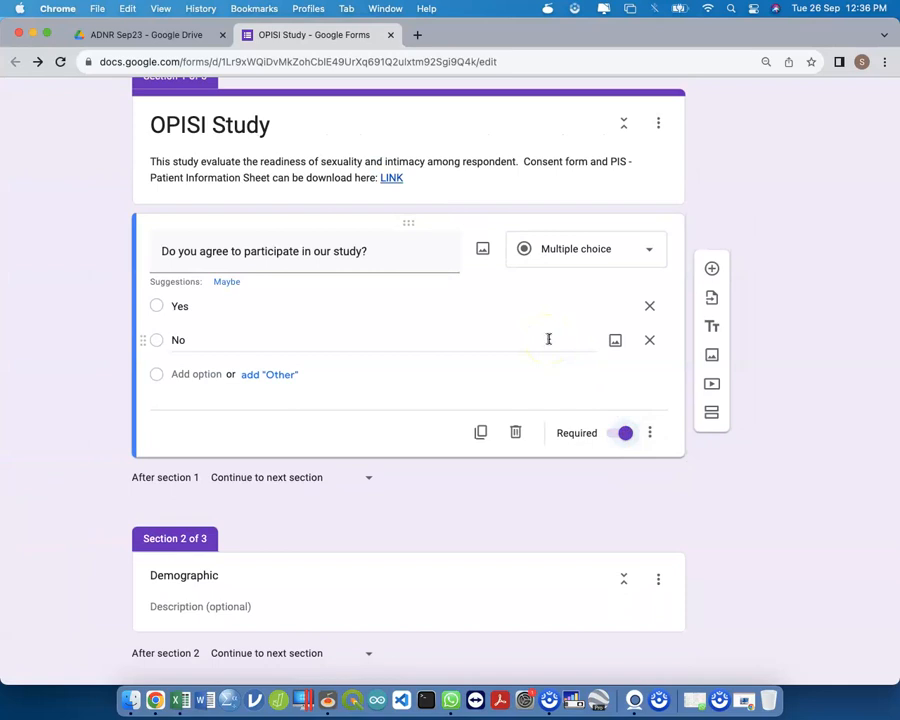
# Step: Route the participation question by answer: Yes goes to section 2 (Demographic) and No goes to Submit form
pyautogui.click(650, 435)
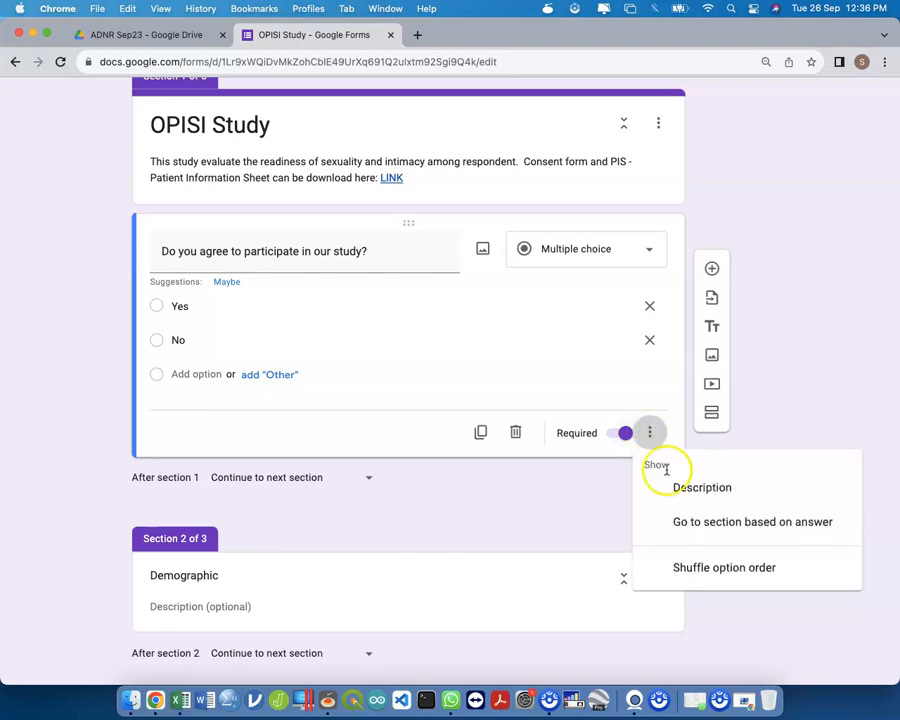
pyautogui.click(686, 528)
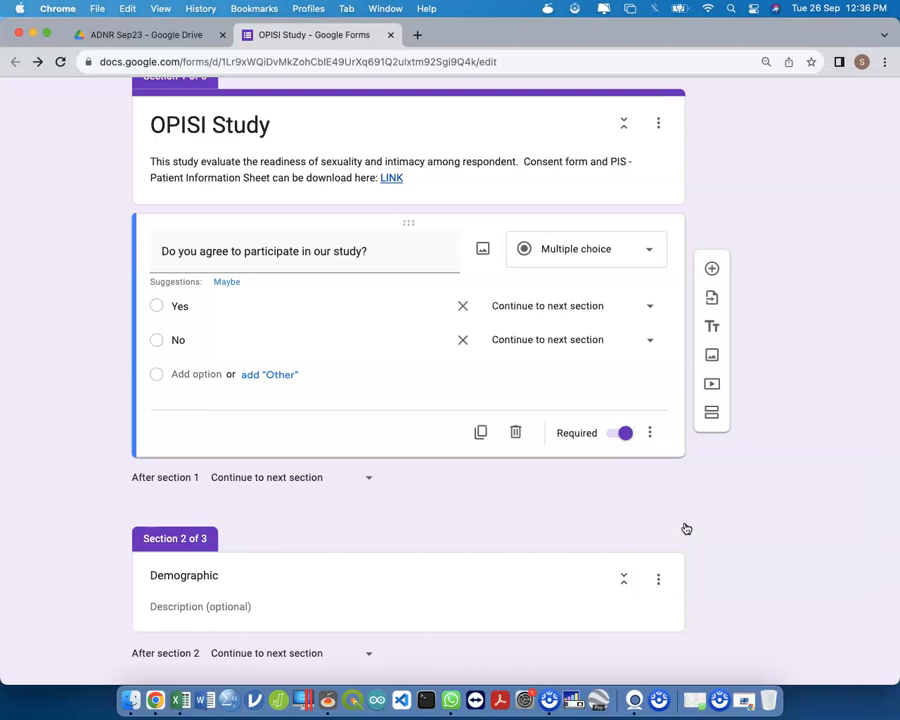
pyautogui.click(510, 302)
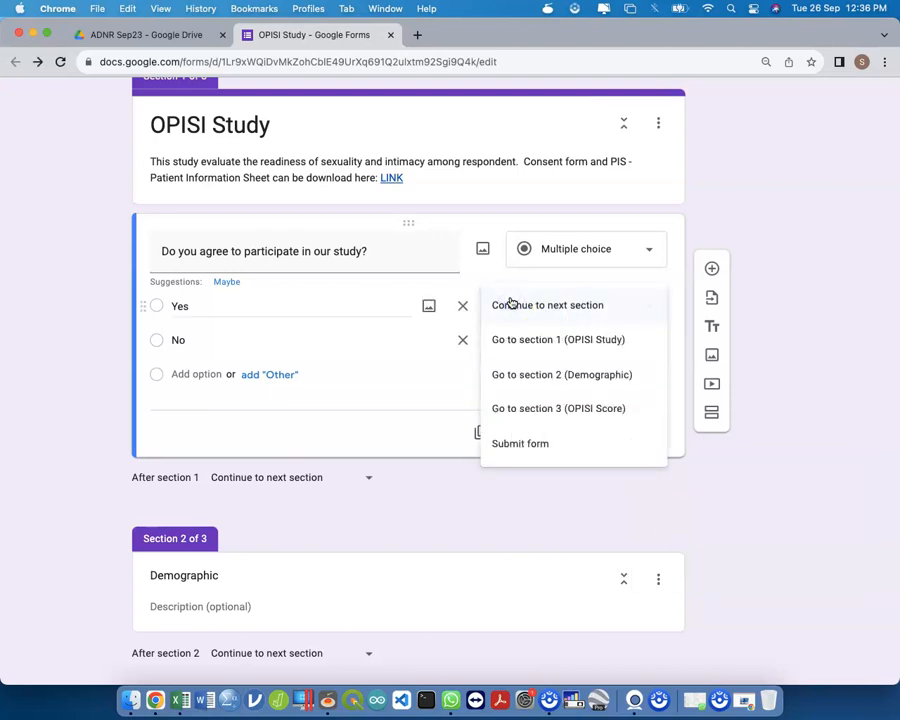
pyautogui.click(538, 373)
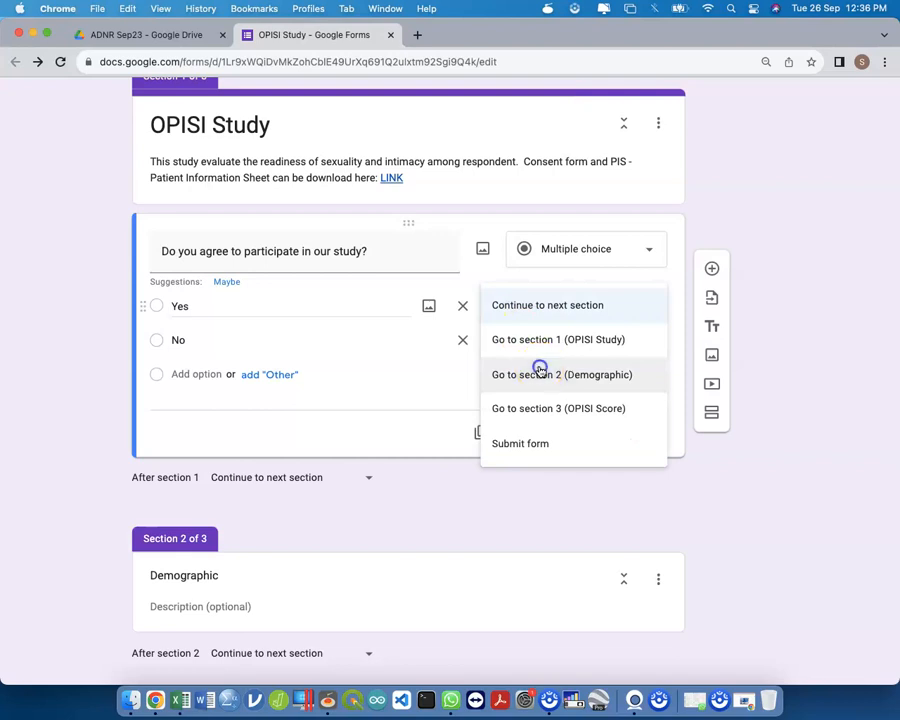
pyautogui.click(546, 350)
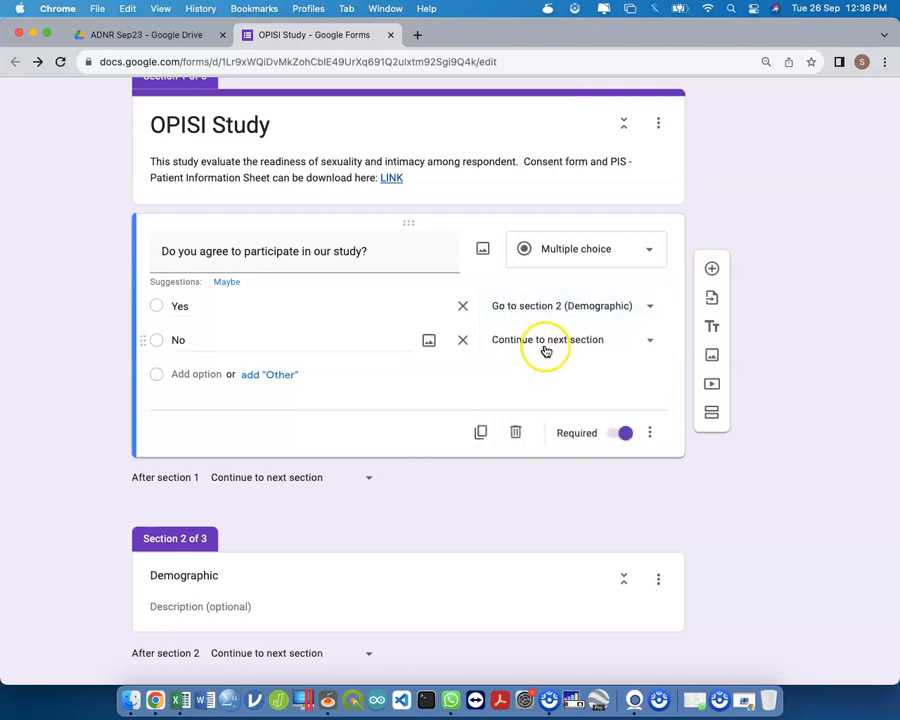
pyautogui.click(532, 477)
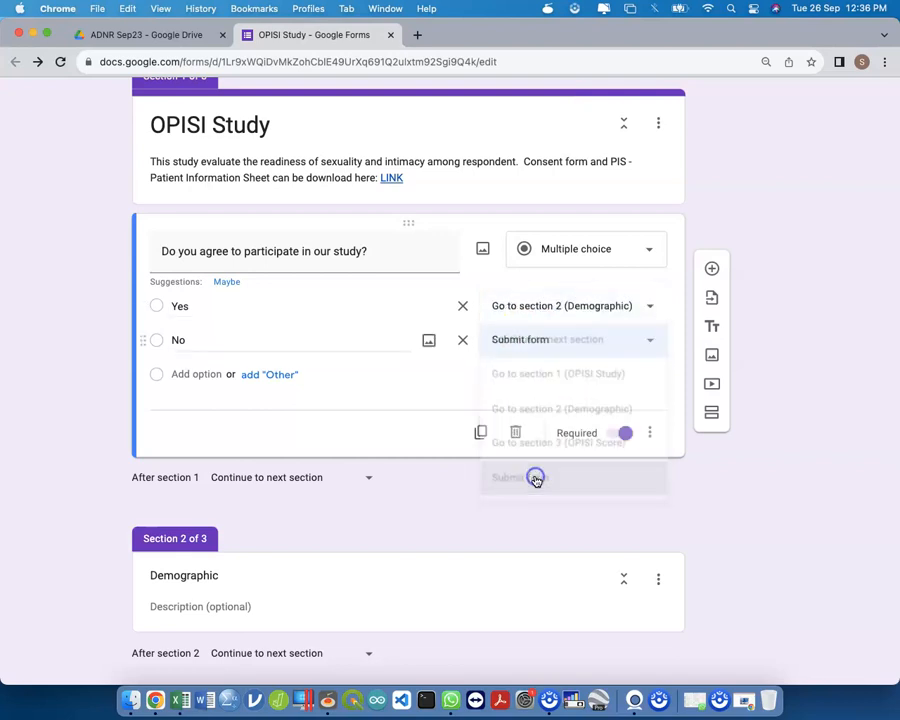
pyautogui.click(502, 487)
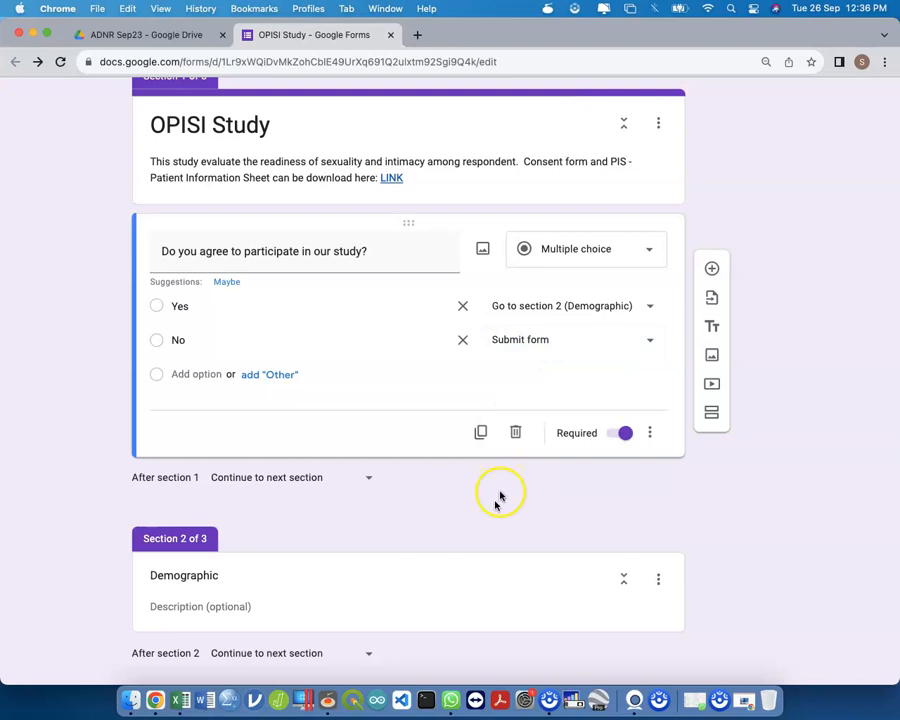
pyautogui.scroll(-3, 498, 503)
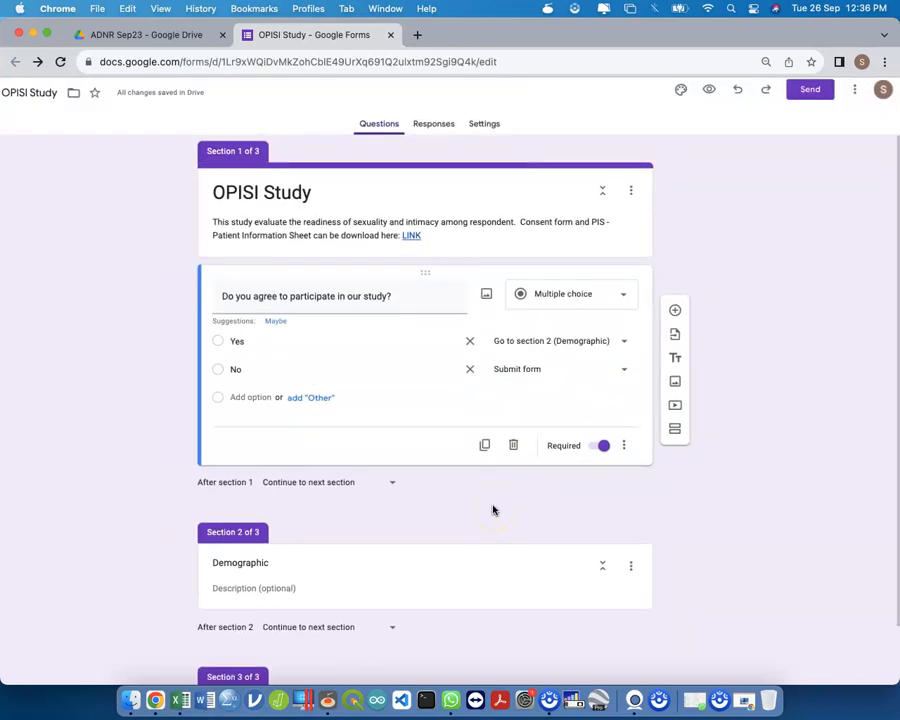
pyautogui.scroll(-1, 492, 510)
pyautogui.scroll(1, 492, 510)
pyautogui.scroll(-1, 475, 509)
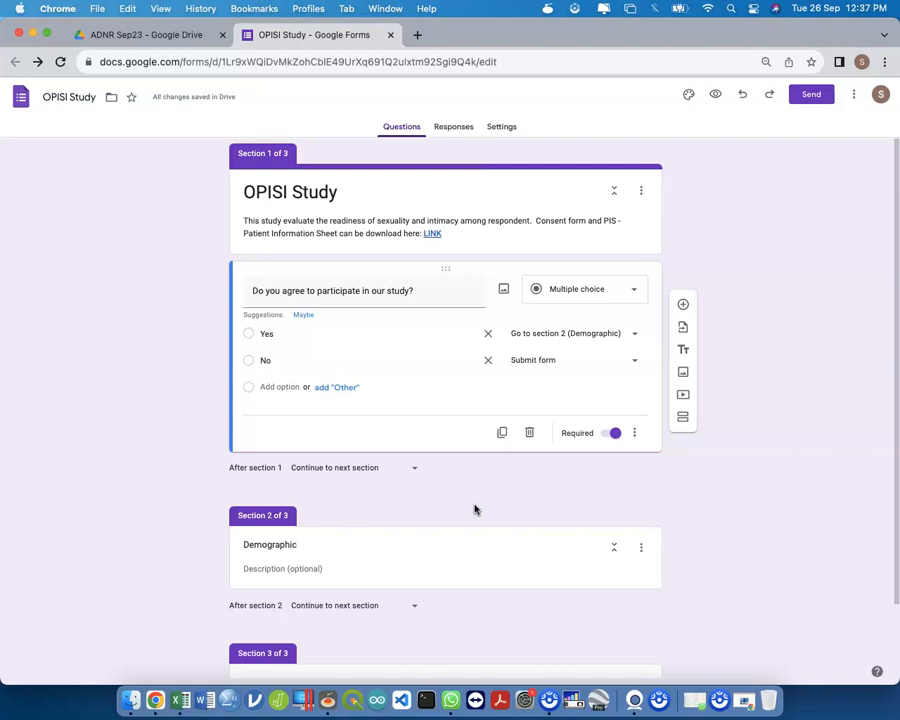
pyautogui.scroll(-1, 445, 449)
pyautogui.scroll(1, 445, 449)
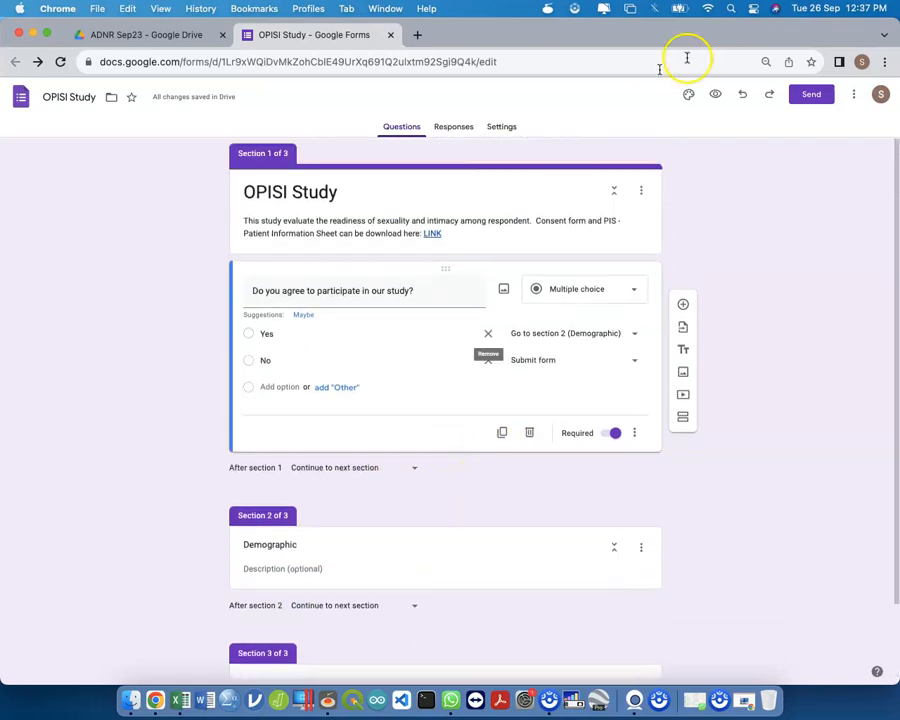
# Step: Preview the form and test the participation question's No route up to the submit page, closing the preview without submitting
pyautogui.scroll(5, 715, 102)
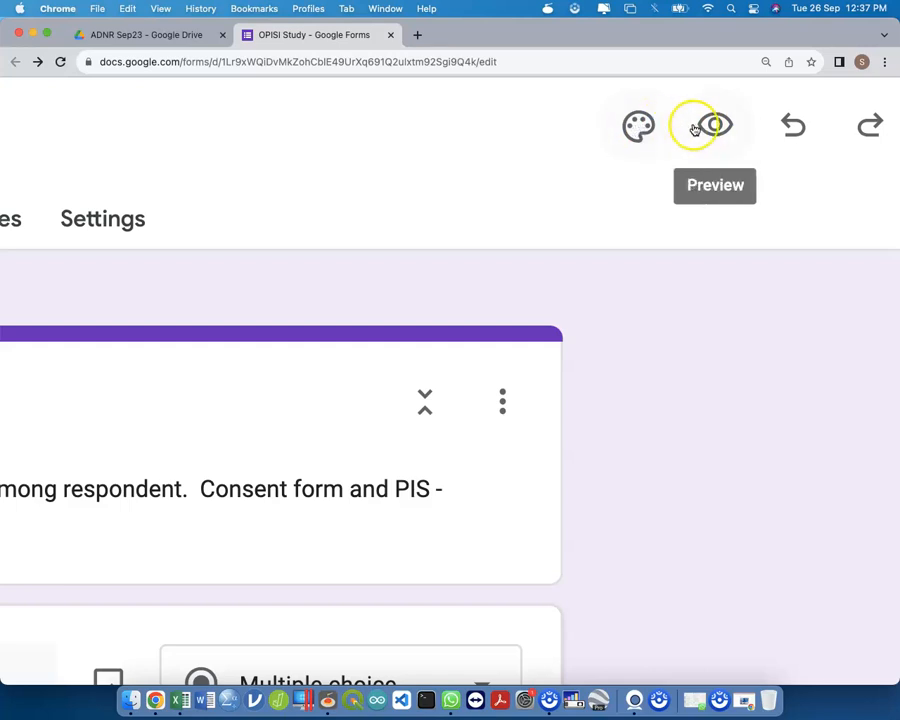
pyautogui.click(704, 130)
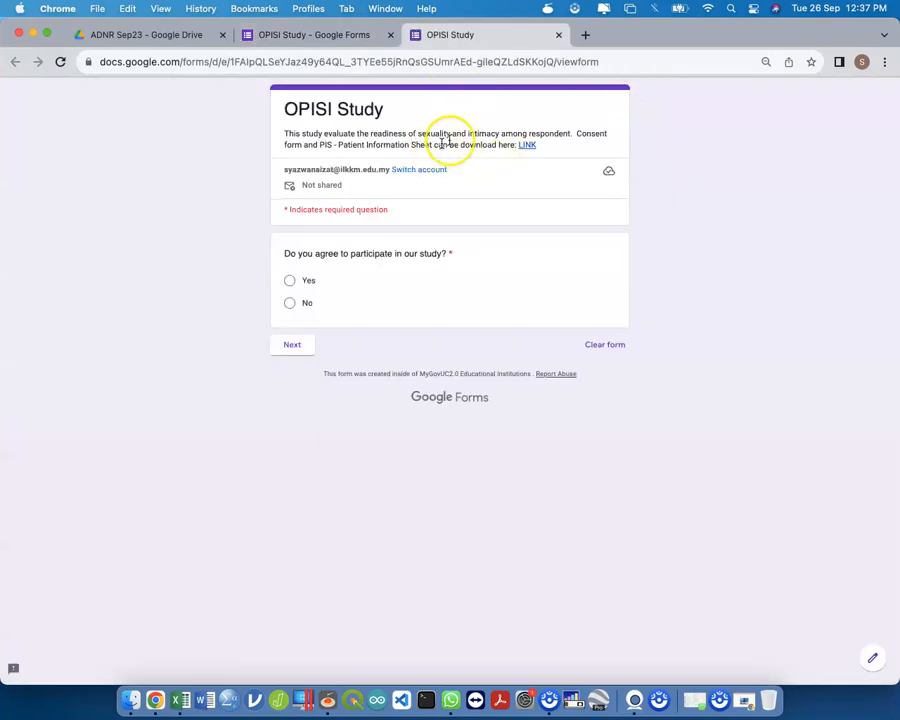
pyautogui.click(300, 285)
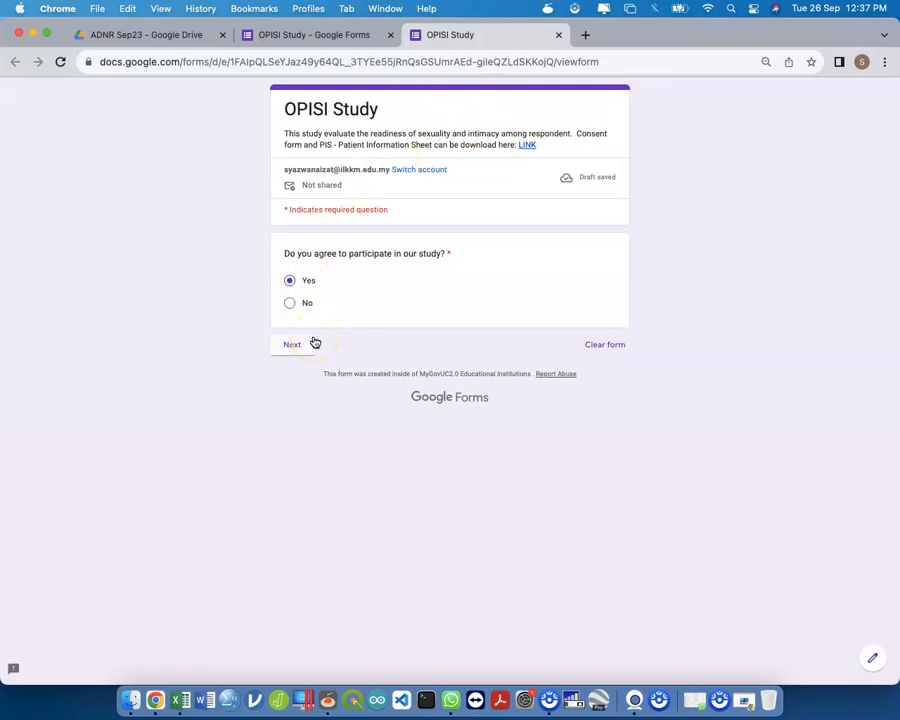
pyautogui.click(291, 303)
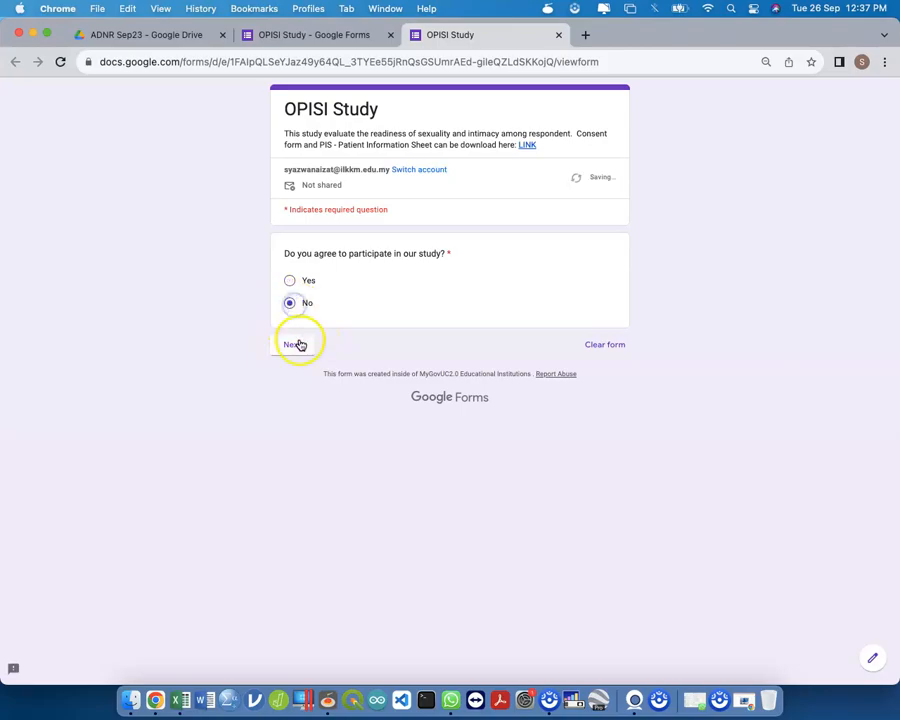
pyautogui.click(299, 344)
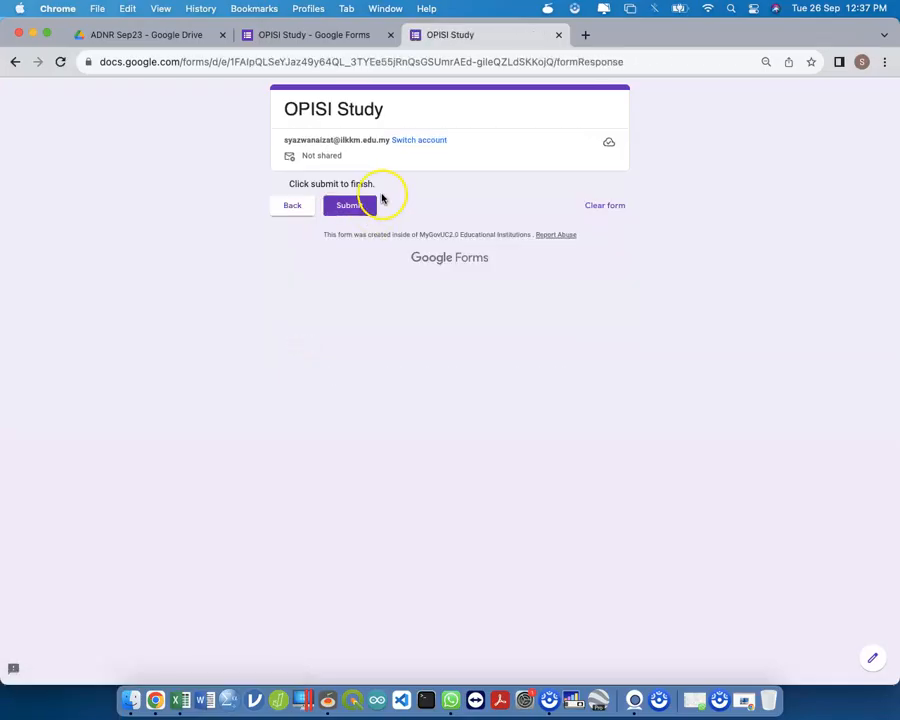
pyautogui.click(558, 35)
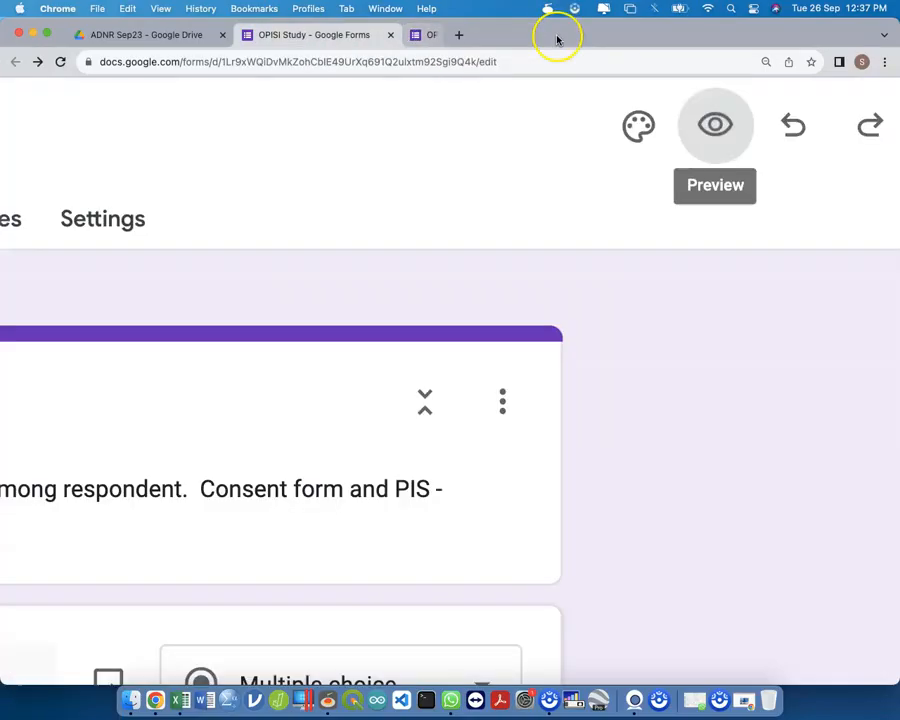
# Step: Add a required question titled Gender to the Demographic section
pyautogui.scroll(-10, 417, 231)
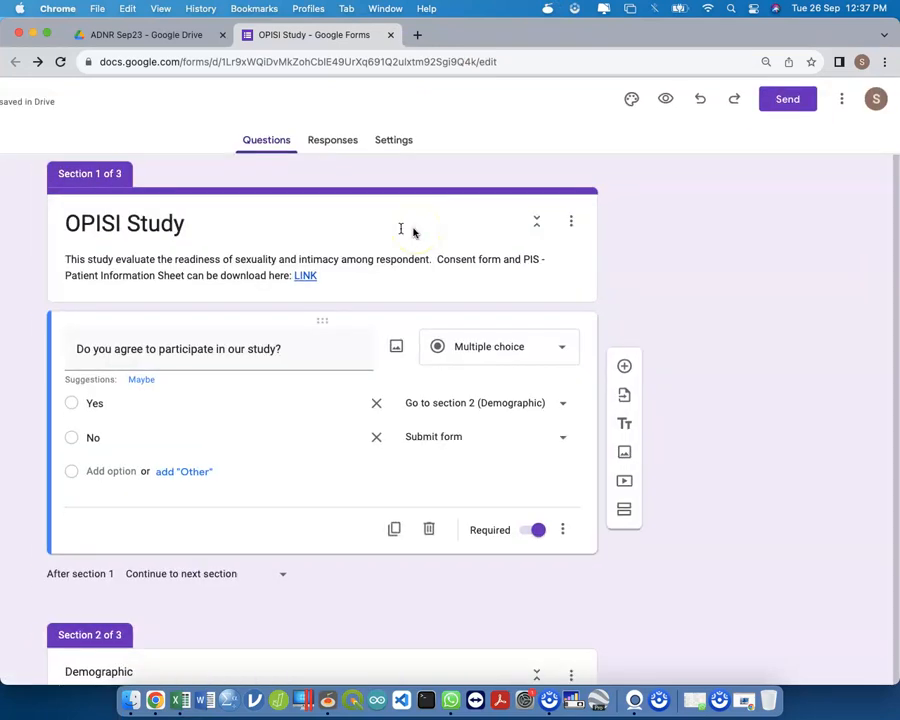
pyautogui.scroll(-3, 327, 213)
pyautogui.scroll(-2, 302, 512)
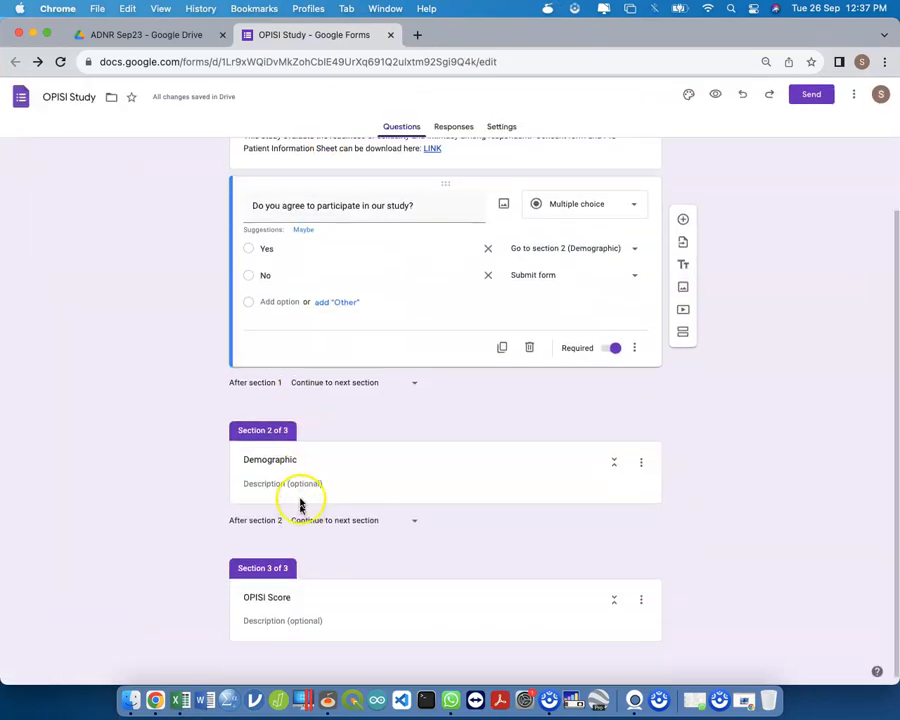
pyautogui.click(300, 488)
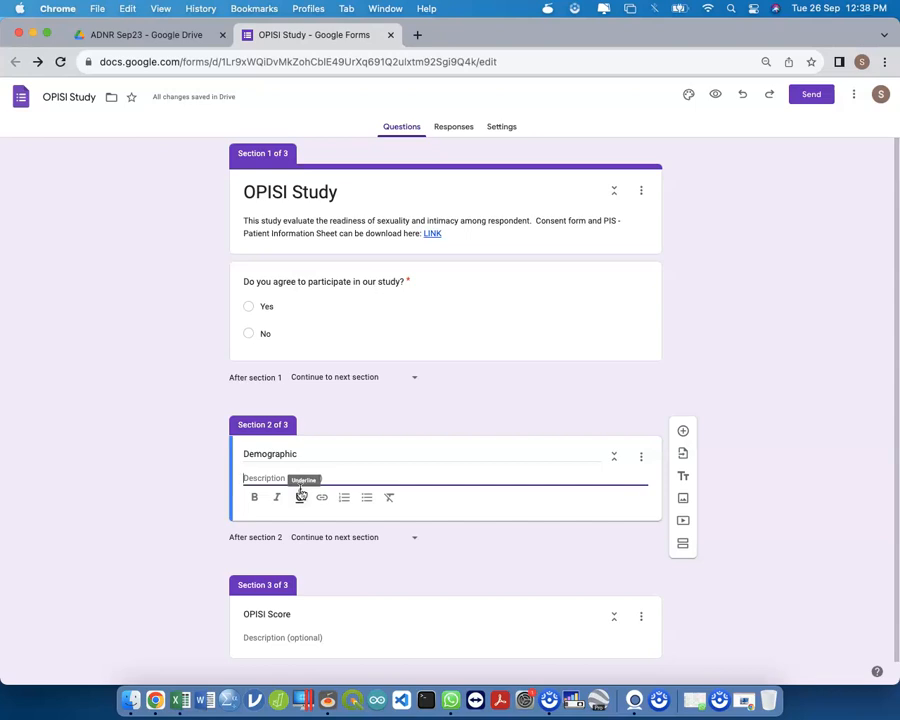
pyautogui.click(685, 432)
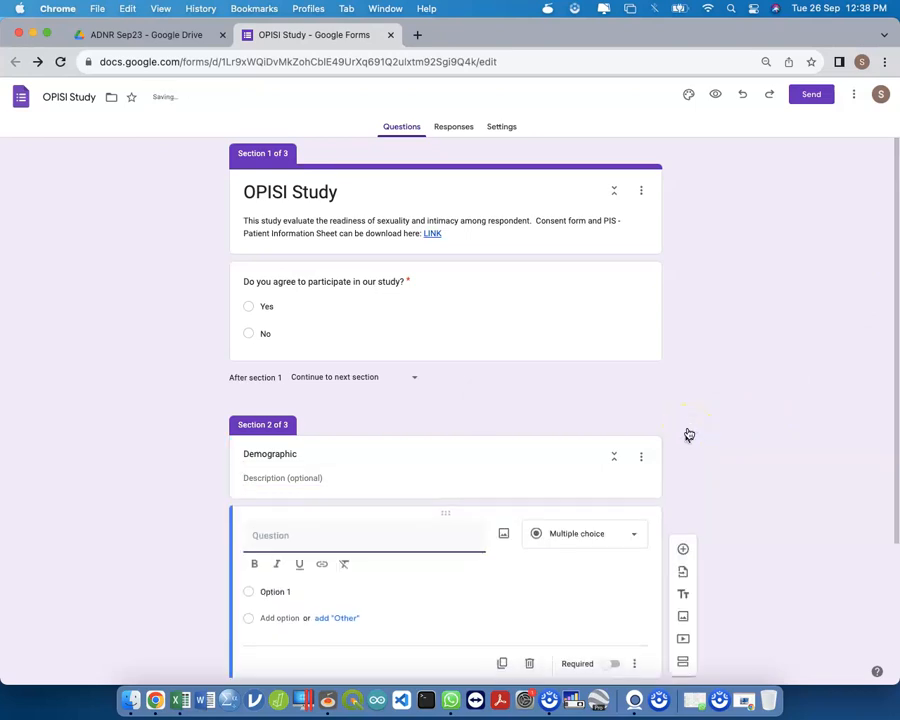
pyautogui.click(613, 556)
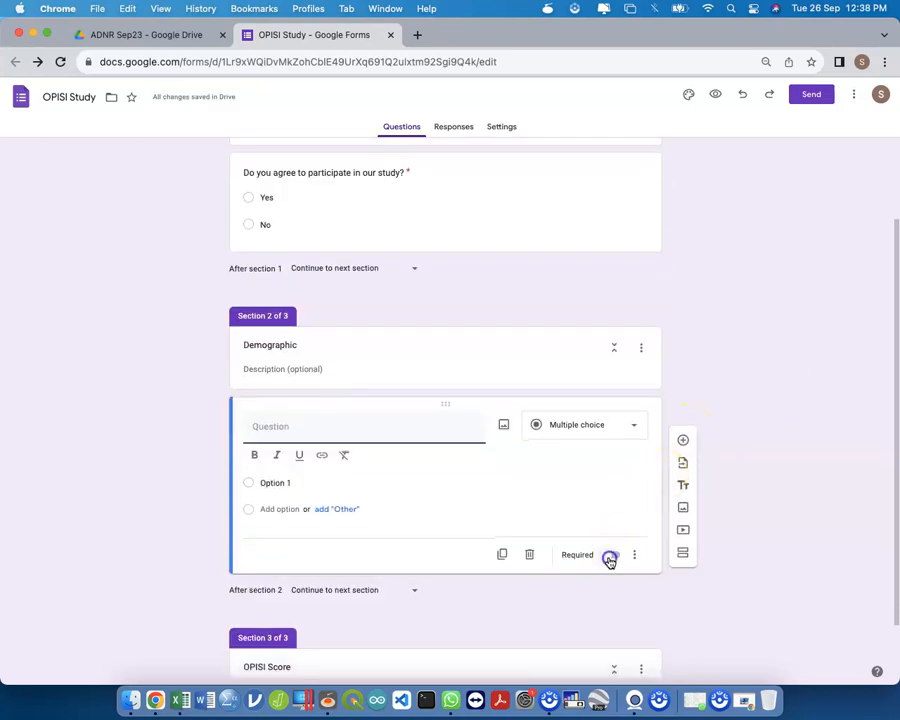
pyautogui.click(378, 446)
pyautogui.write('Gender')
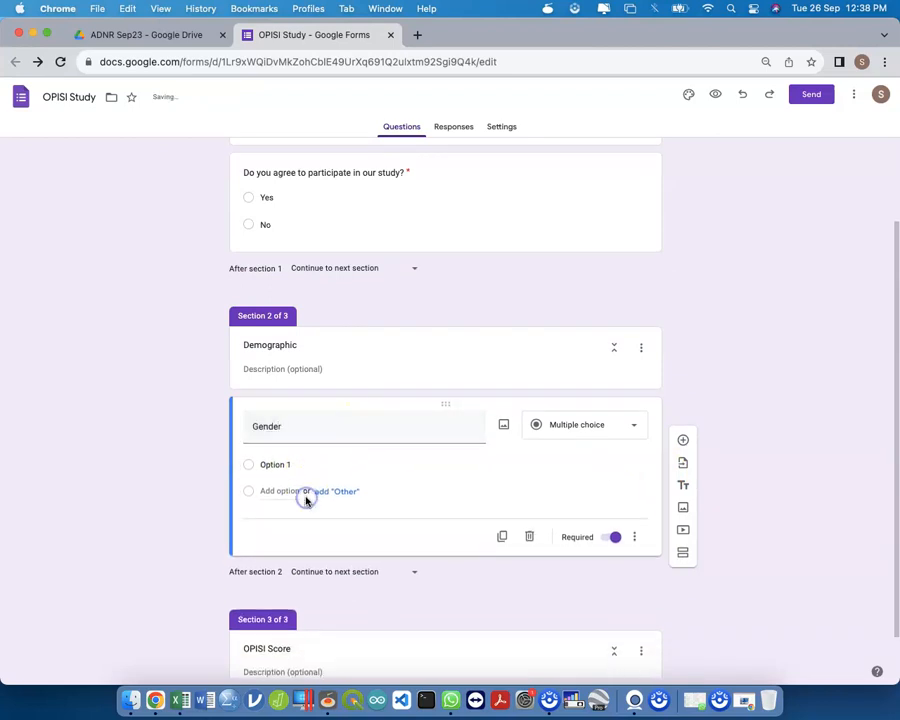
# Step: Give the Gender question the options Male and Female
pyautogui.click(305, 463)
pyautogui.write('Male')
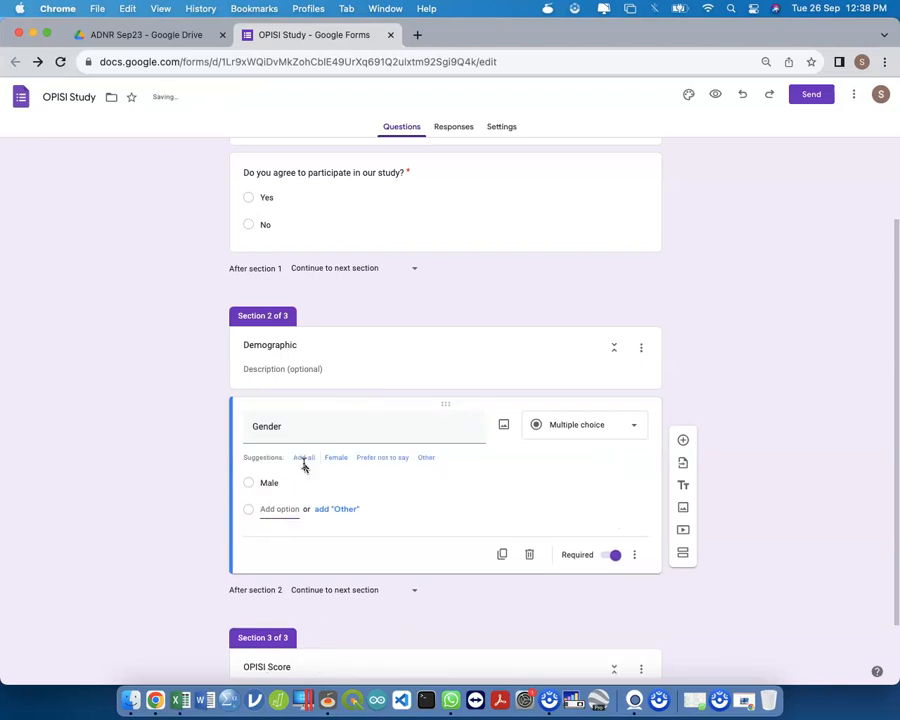
pyautogui.press('Return')
pyautogui.write('Female')
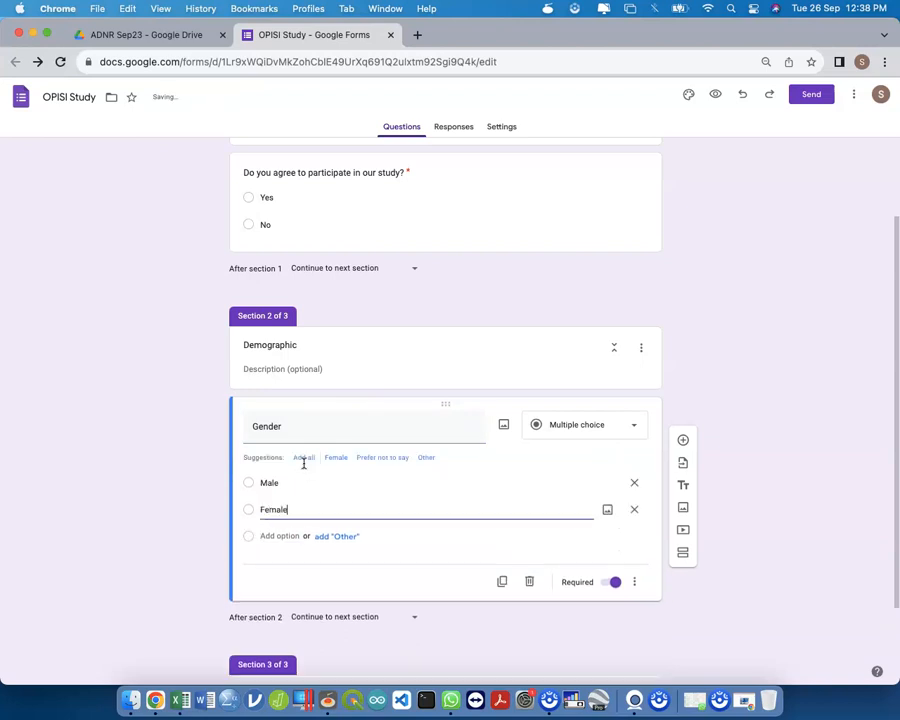
# Step: Switch the Gender question's type to Short answer
pyautogui.doubleClick(364, 480)
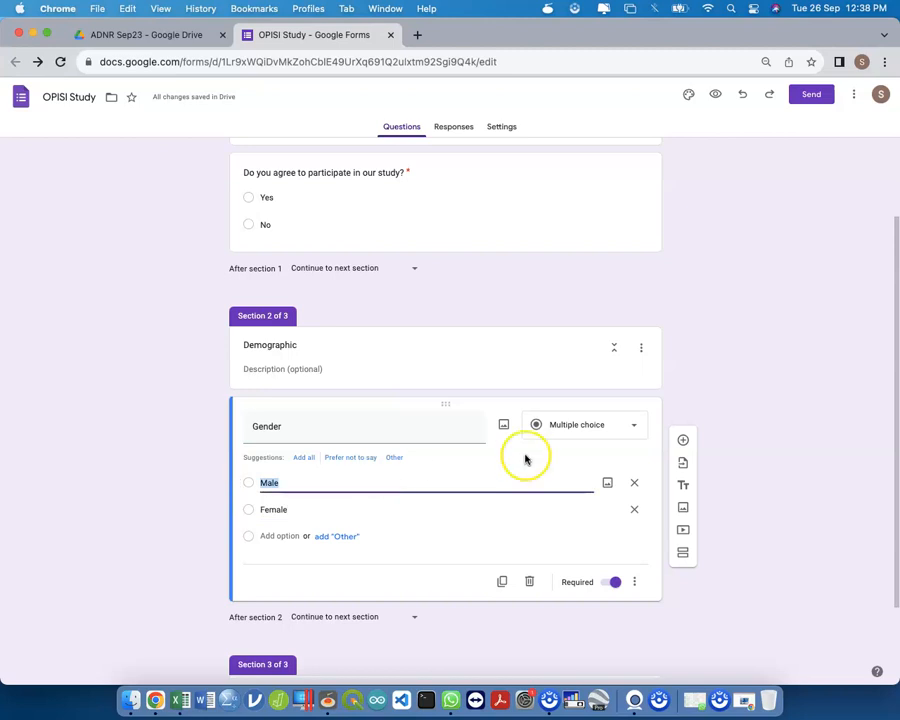
pyautogui.click(570, 426)
pyautogui.click(532, 334)
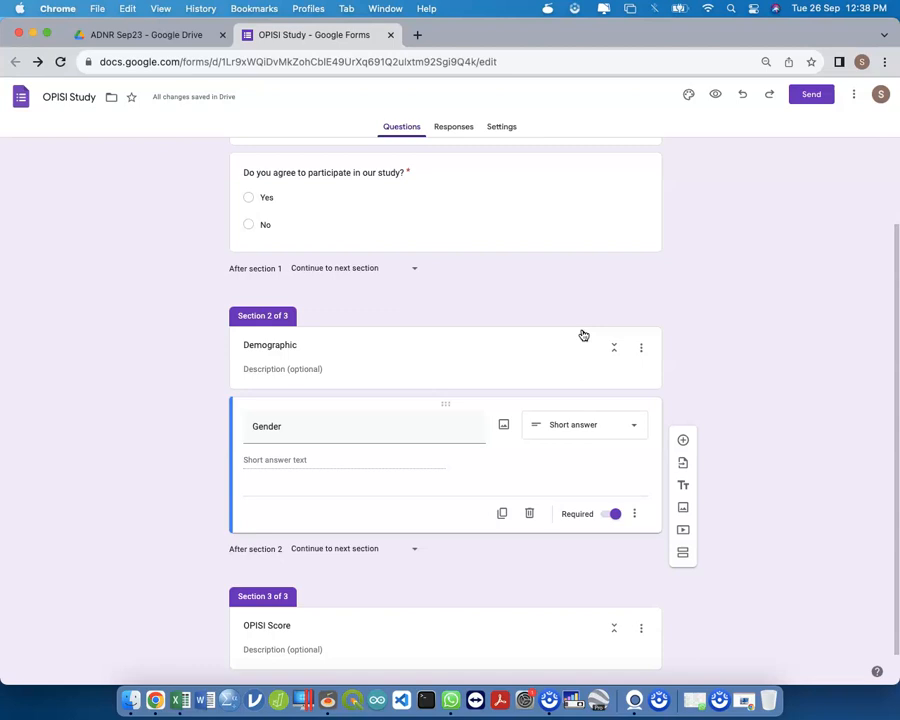
# Step: Set the Gender question back to Multiple choice and re-enter its options Male and Female
pyautogui.click(549, 431)
pyautogui.click(551, 431)
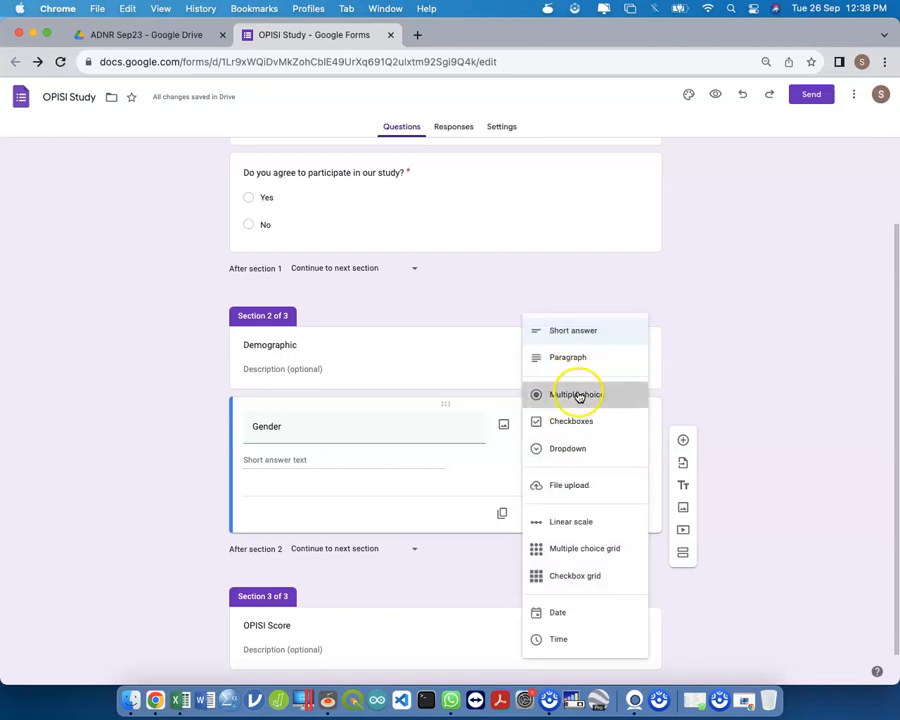
pyautogui.click(578, 396)
pyautogui.click(362, 455)
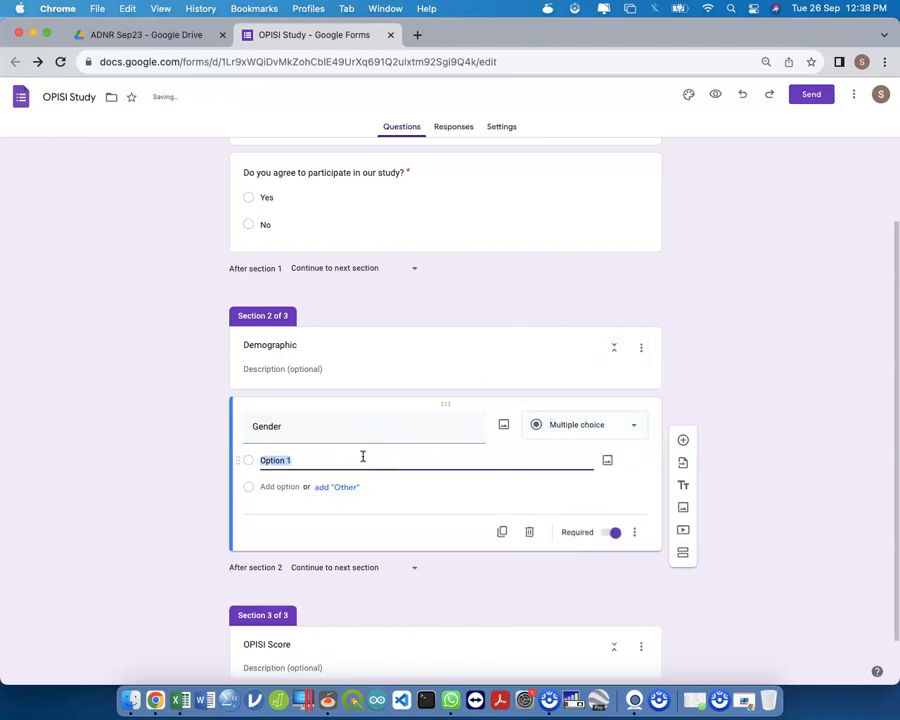
pyautogui.write('Male')
pyautogui.click(296, 490)
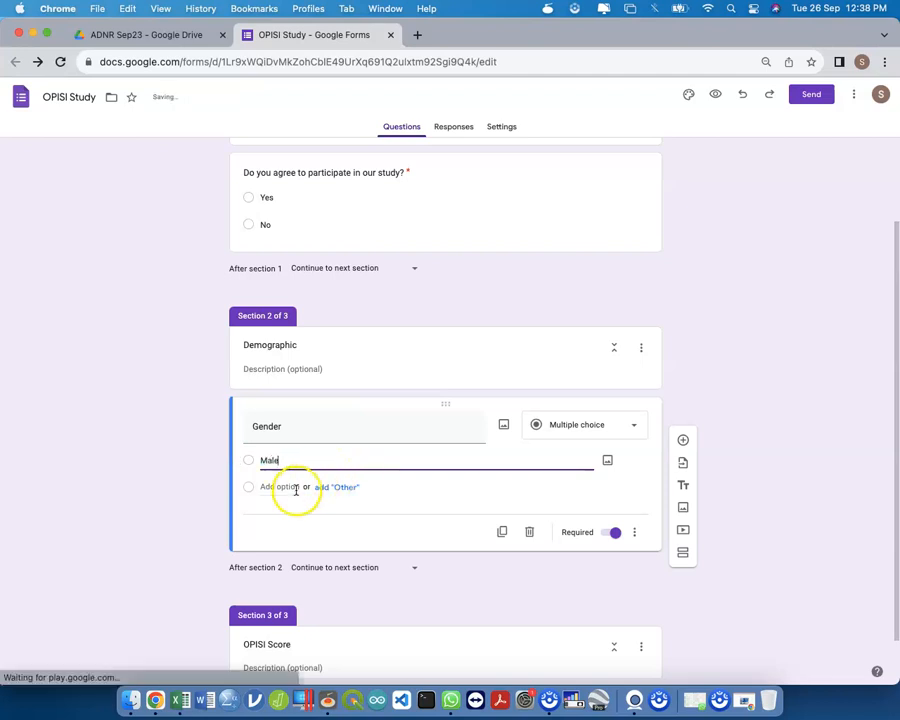
pyautogui.click(289, 510)
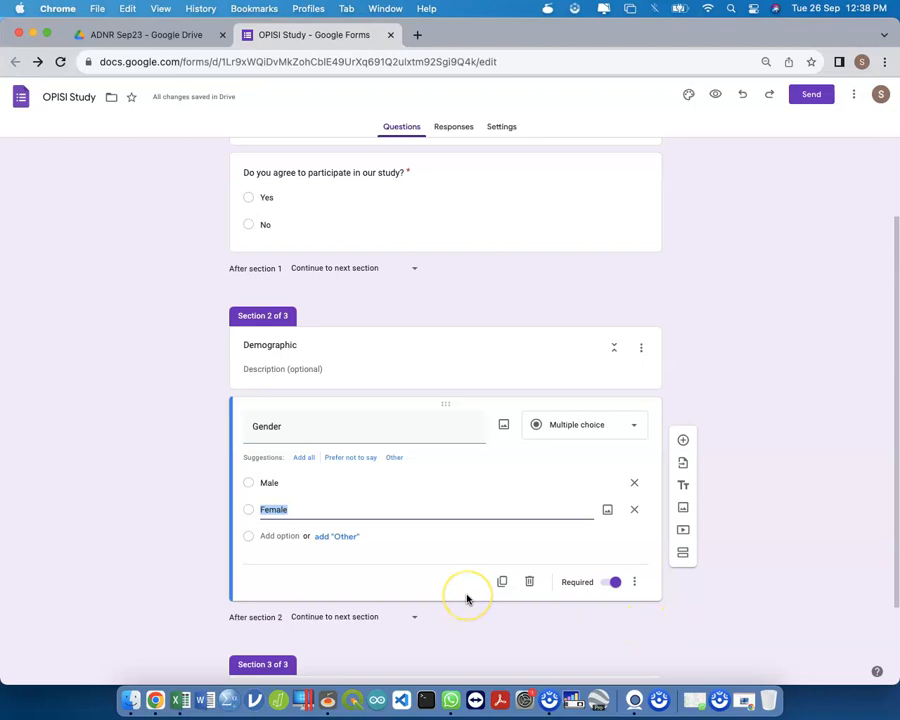
# Step: Duplicate the Gender question and turn the copy into Race with the options Malay, Chinese and Indian
pyautogui.scroll(-2, 466, 598)
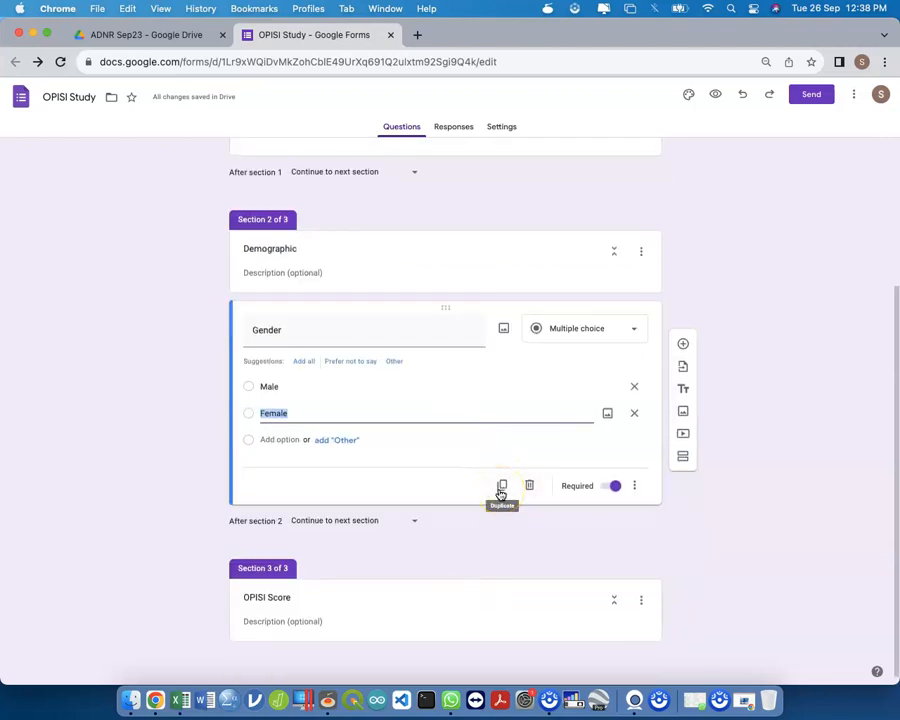
pyautogui.click(501, 487)
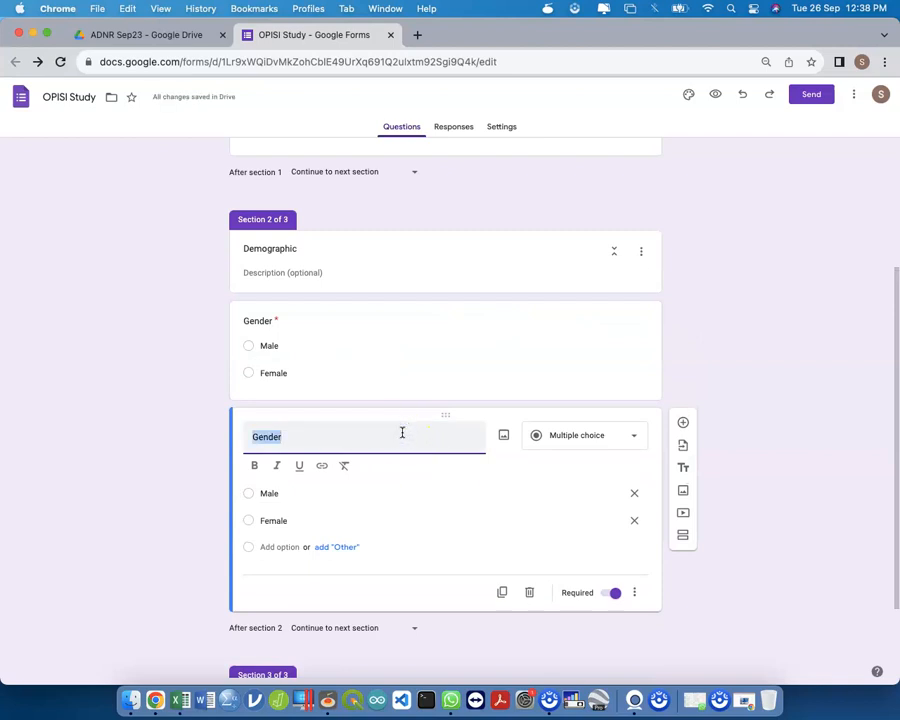
pyautogui.write('Race')
pyautogui.click(323, 495)
pyautogui.write('Malay')
pyautogui.press('Tab')
pyautogui.press('Tab')
pyautogui.press('Tab')
pyautogui.write('Chinese')
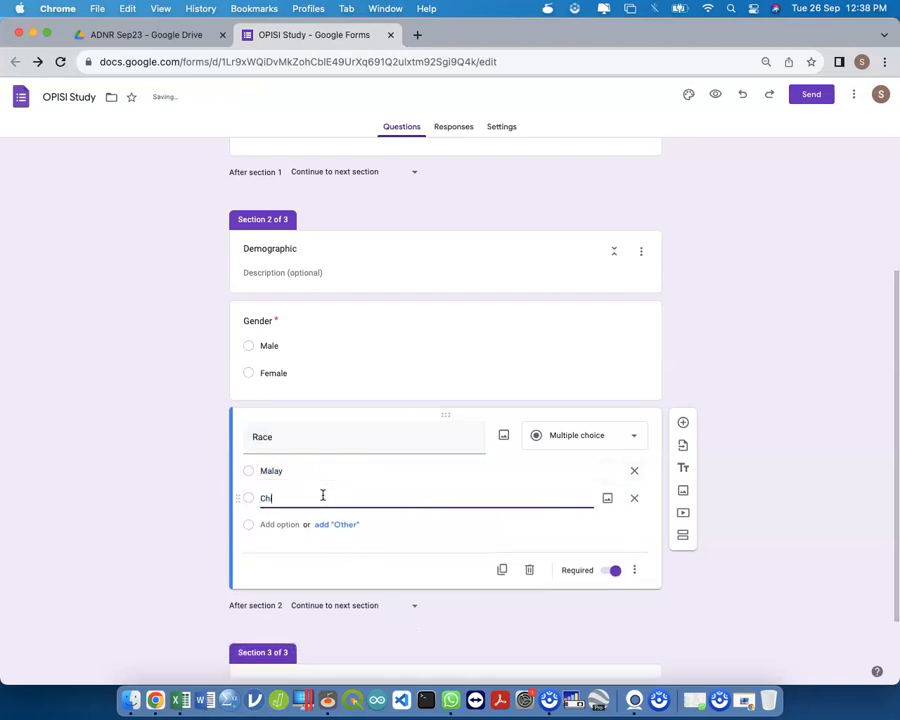
pyautogui.press('Tab')
pyautogui.press('Tab')
pyautogui.press('Tab')
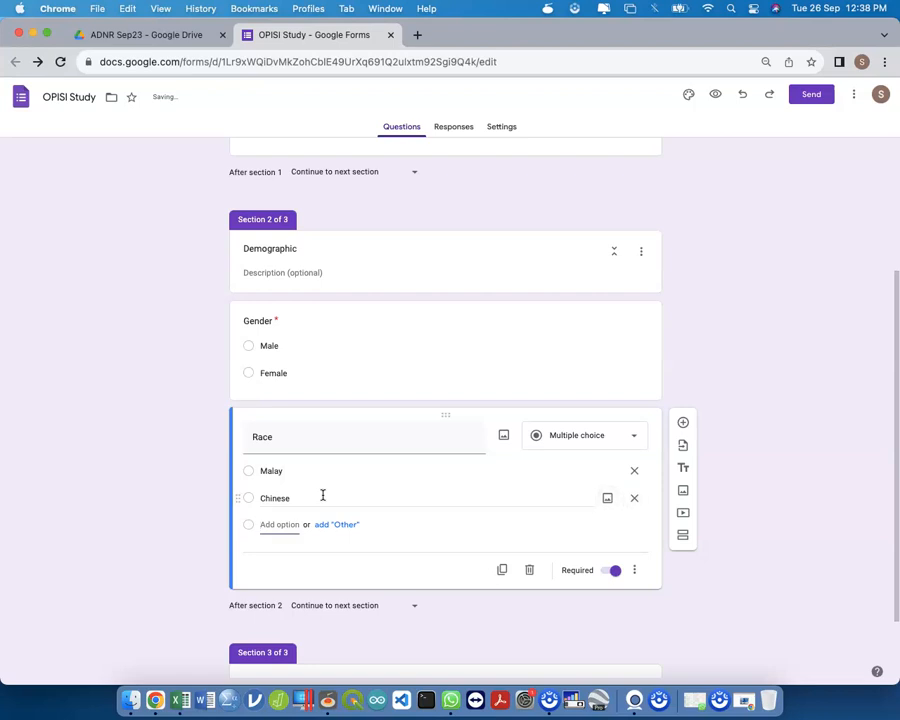
pyautogui.write('Indian')
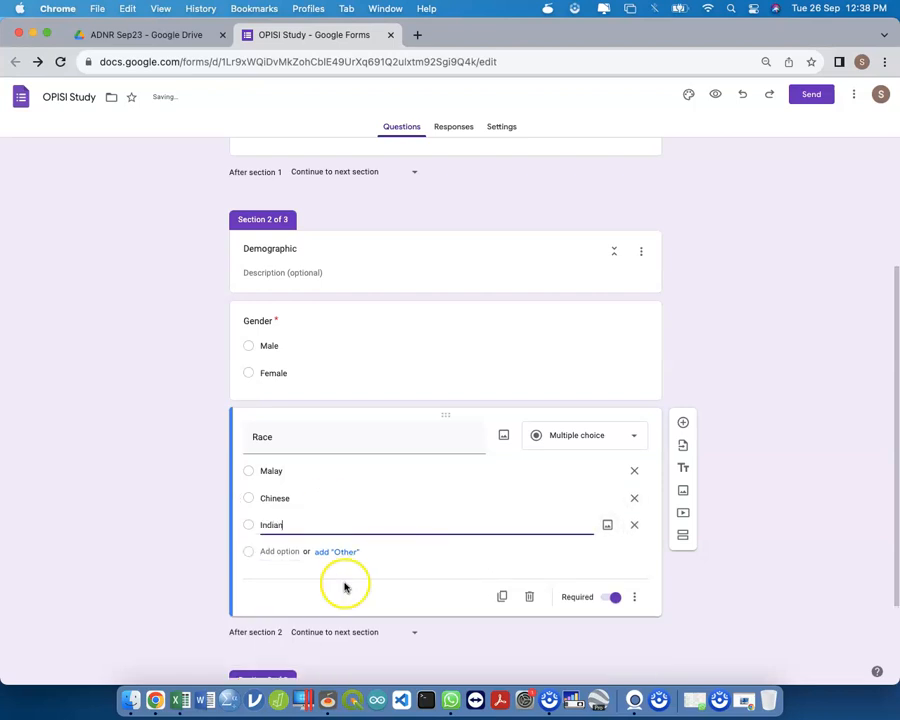
# Step: Duplicate the Race question, retitle the copy Education and replace its first two options with Primary School and Secondary School
pyautogui.click(502, 596)
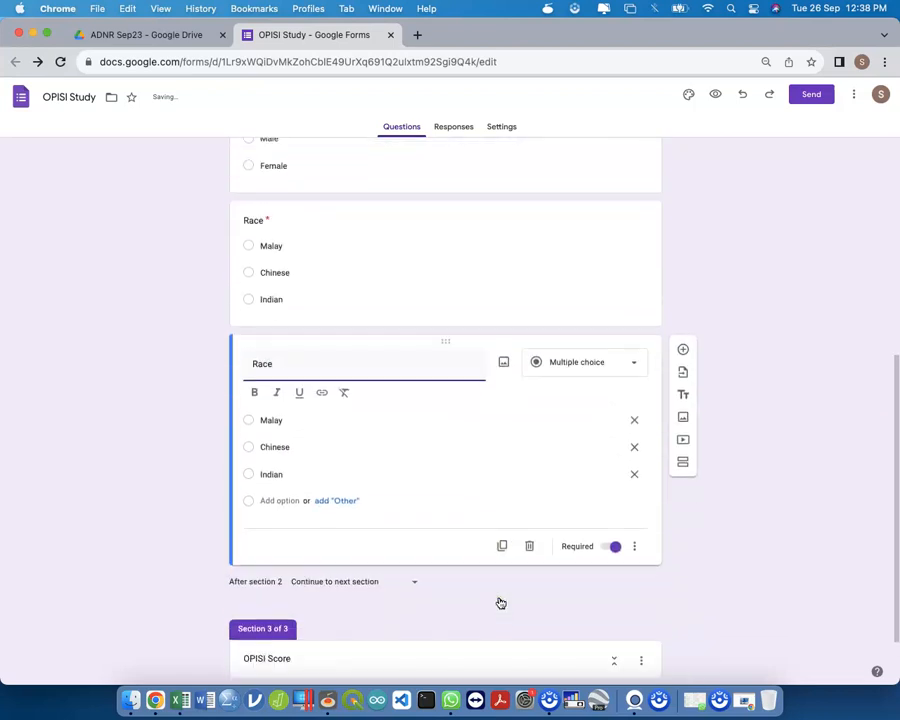
pyautogui.press('super+a')
pyautogui.write('Education')
pyautogui.press('Tab')
pyautogui.press('Tab')
pyautogui.click(436, 382)
pyautogui.write('Primary School')
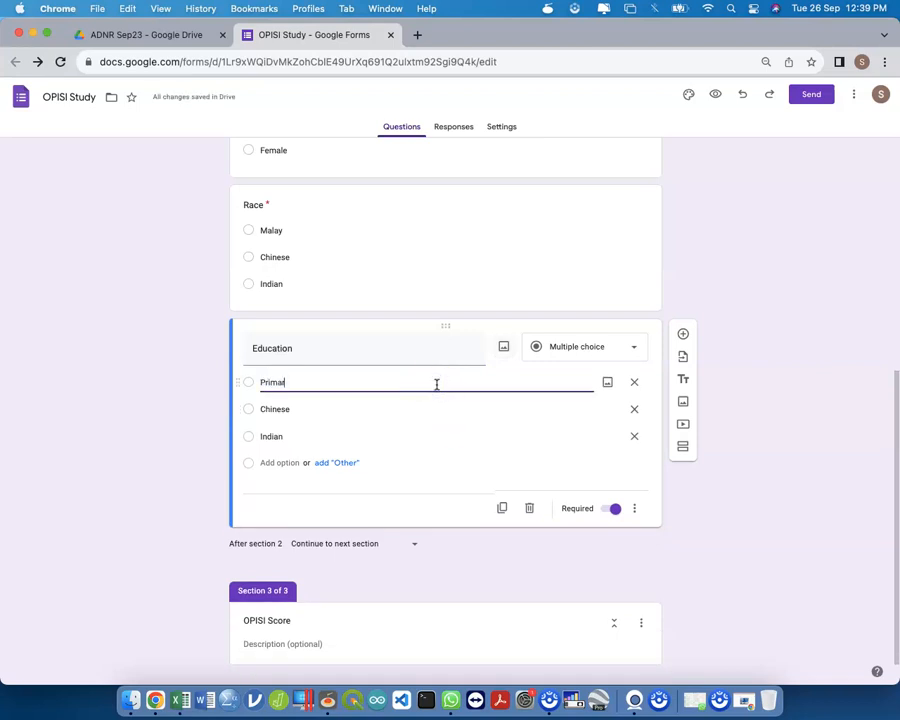
pyautogui.press('Tab')
pyautogui.press('Tab')
pyautogui.press('Tab')
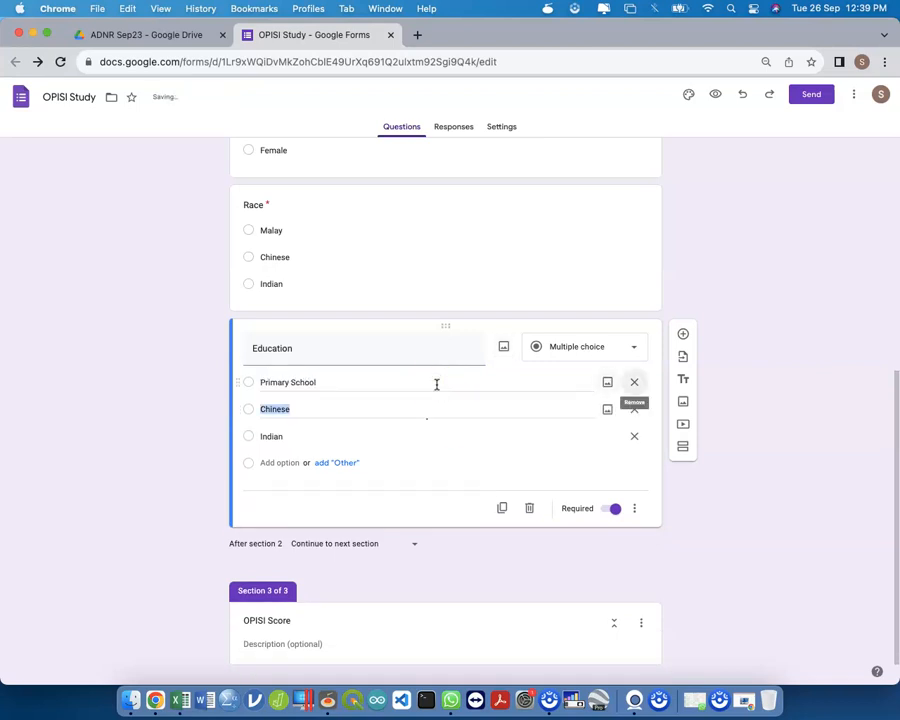
pyautogui.write('Seconda')
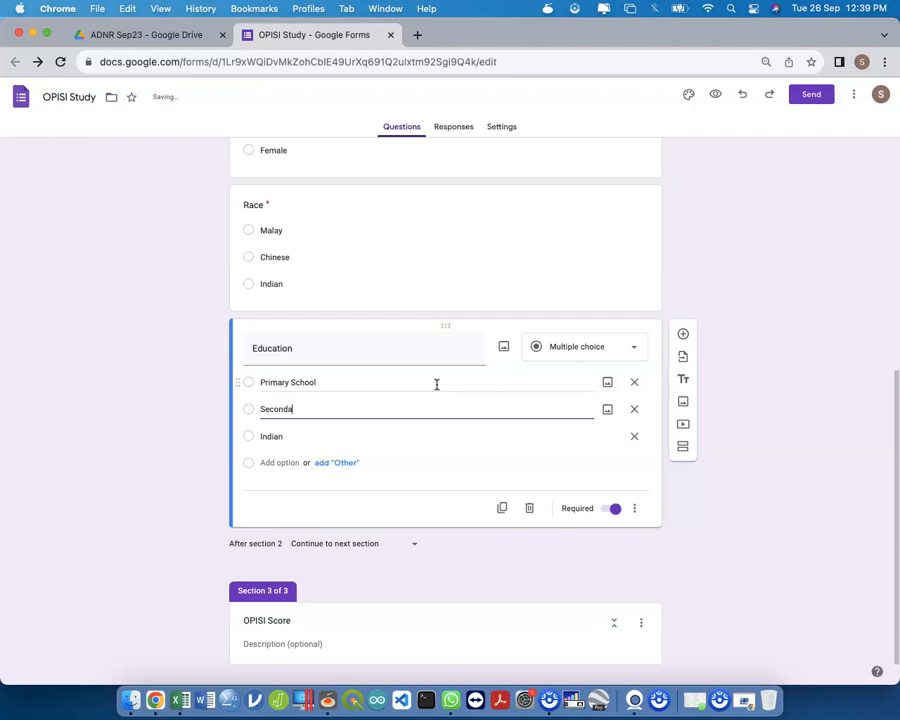
pyautogui.write('ry School')
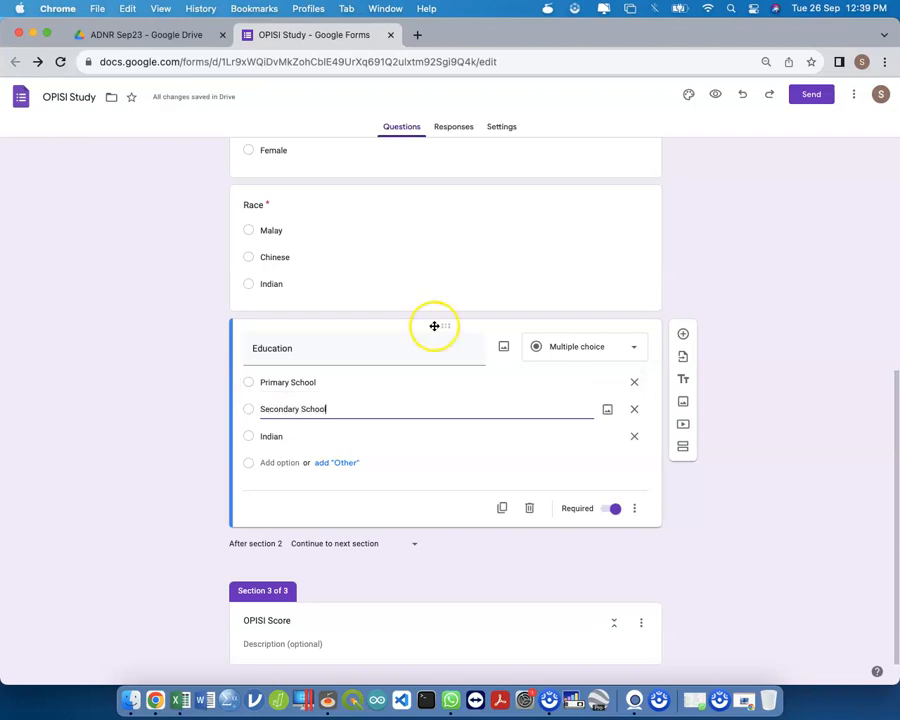
# Step: Retitle the Education question as Highest Educational Level
pyautogui.click(390, 356)
pyautogui.press('Left')
pyautogui.write('Highest')
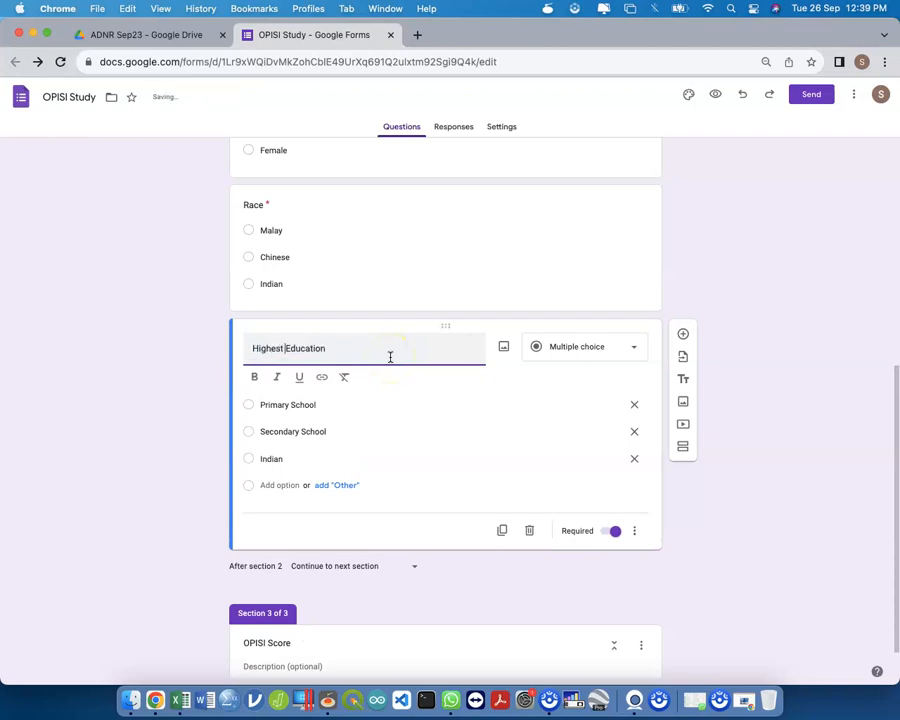
pyautogui.press('Right')
pyautogui.press('Right')
pyautogui.press('Right')
pyautogui.press('Right')
pyautogui.press('Right')
pyautogui.write('al Level')
pyautogui.click(371, 412)
# Step: Replace the education question's Indian option with STPM/ Matriculation and add the option Diploma/ Equievelant
pyautogui.doubleClick(298, 436)
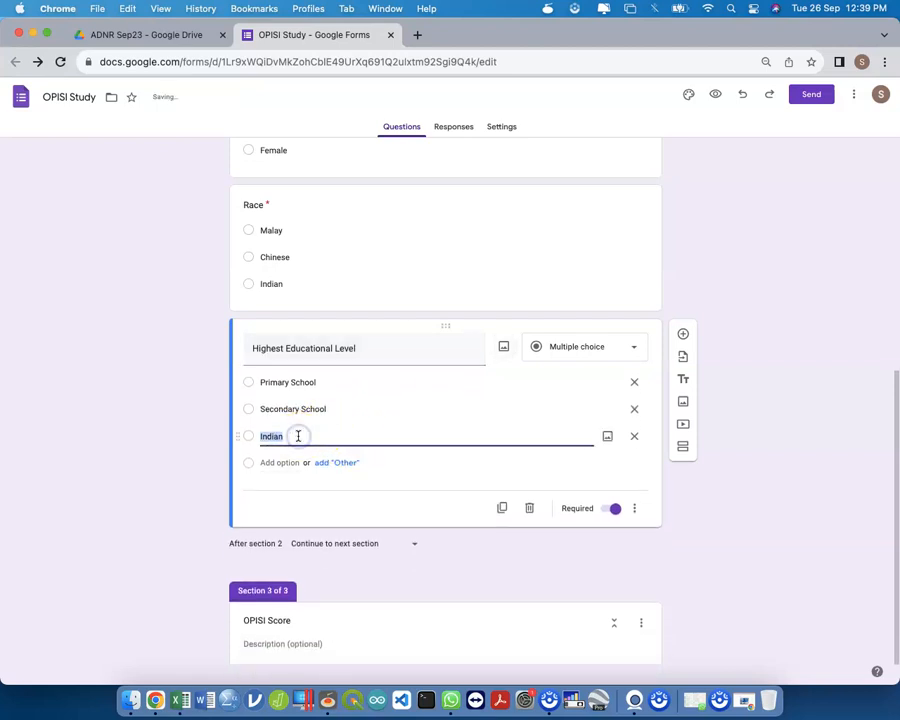
pyautogui.write('STPM/ Matriculation')
pyautogui.press('Tab')
pyautogui.press('Tab')
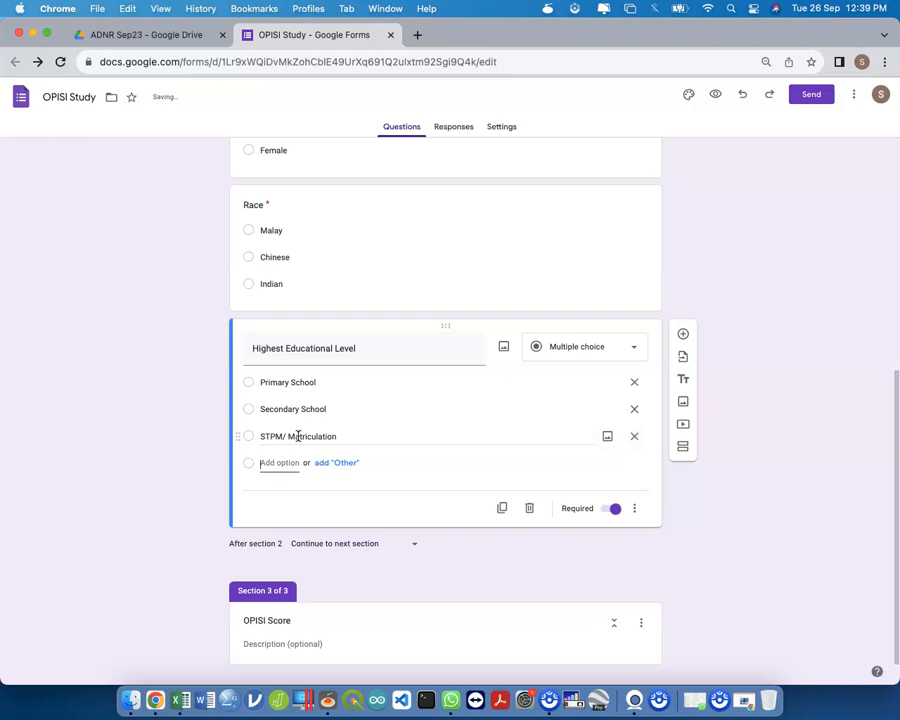
pyautogui.write('Diploma/ Equivelan')
pyautogui.press('BackSpace')
pyautogui.press('BackSpace')
pyautogui.press('BackSpace')
pyautogui.press('BackSpace')
pyautogui.press('BackSpace')
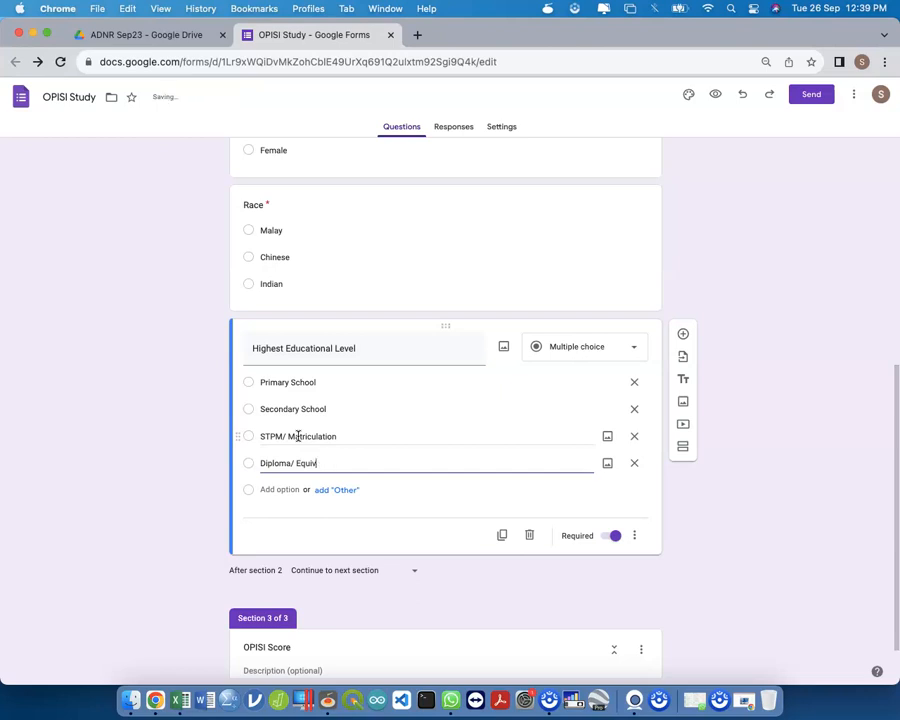
pyautogui.write('evelant')
pyautogui.press('Tab')
pyautogui.press('Tab')
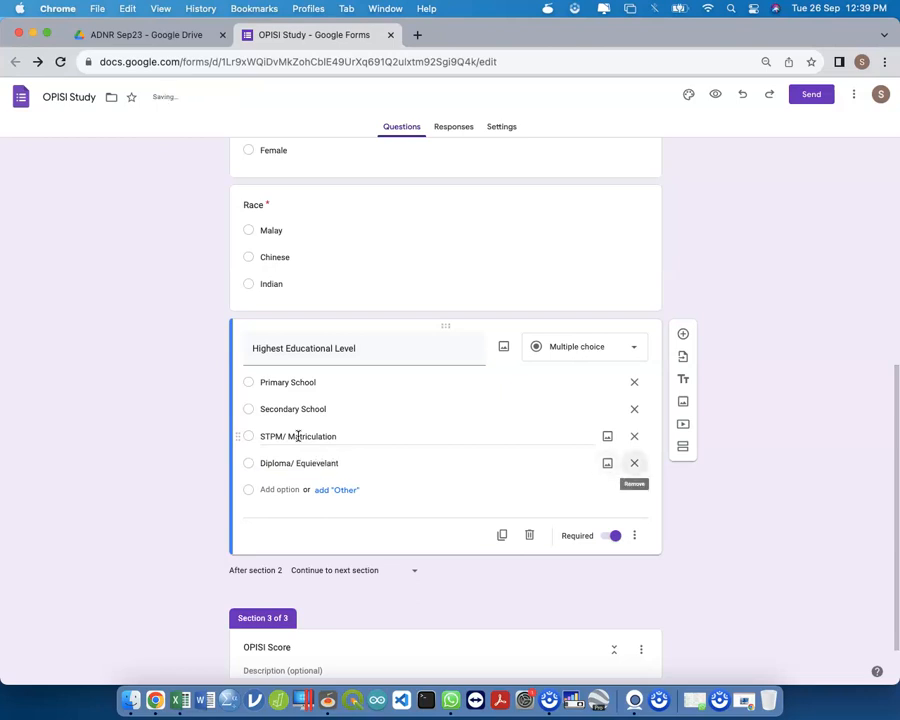
# Step: Add the options Degree and Above Degree (Master/ PhD) to the Highest Educational Level question
pyautogui.click(284, 489)
pyautogui.write('Degree')
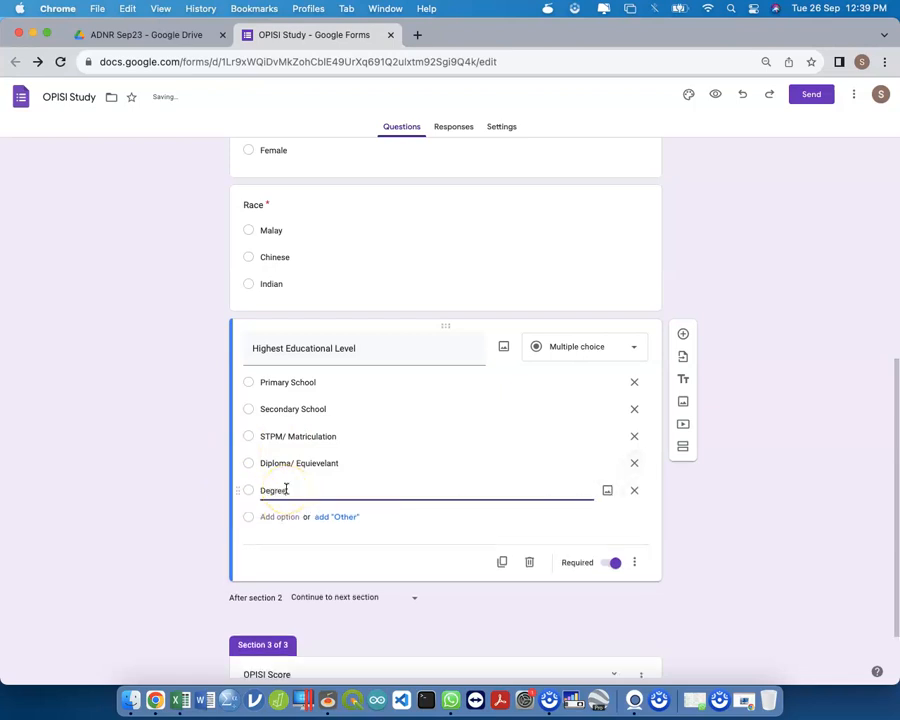
pyautogui.press('Tab')
pyautogui.press('Tab')
pyautogui.press('Tab')
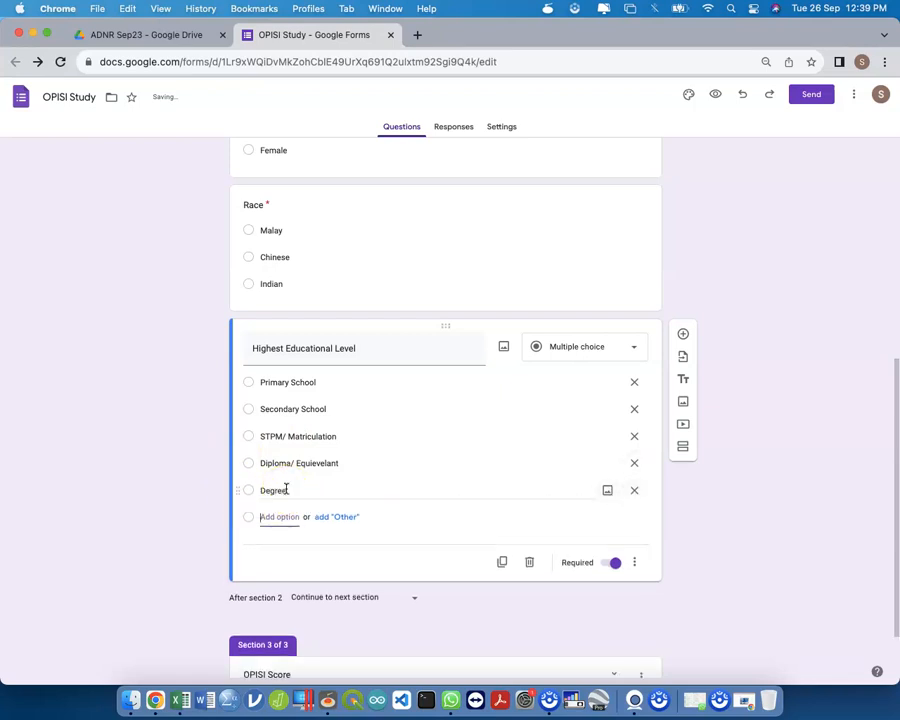
pyautogui.write('Above De')
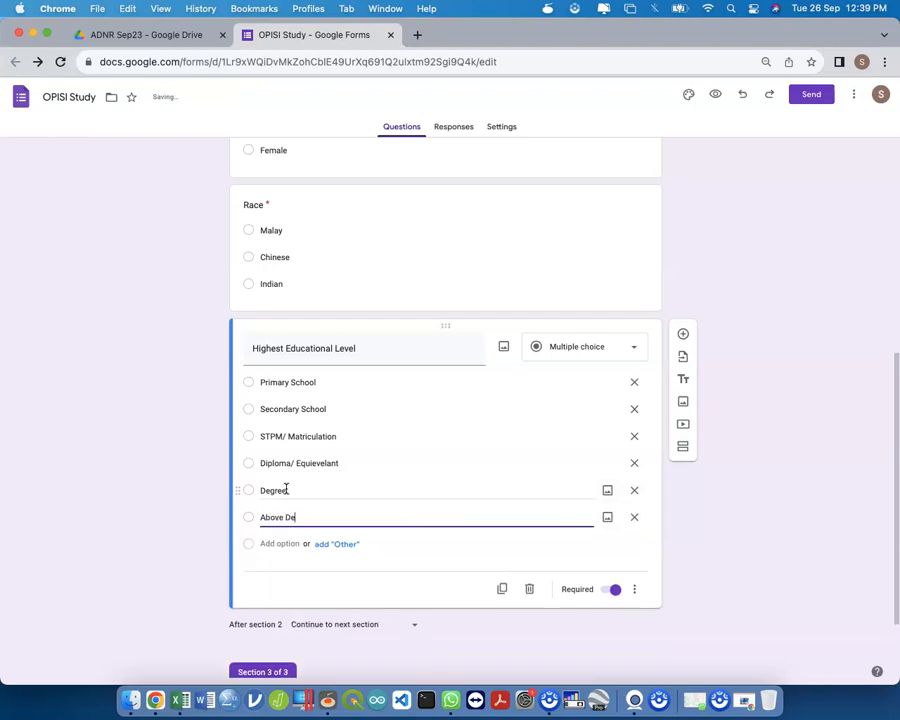
pyautogui.write('gree (Master/ PhD)')
pyautogui.click(335, 597)
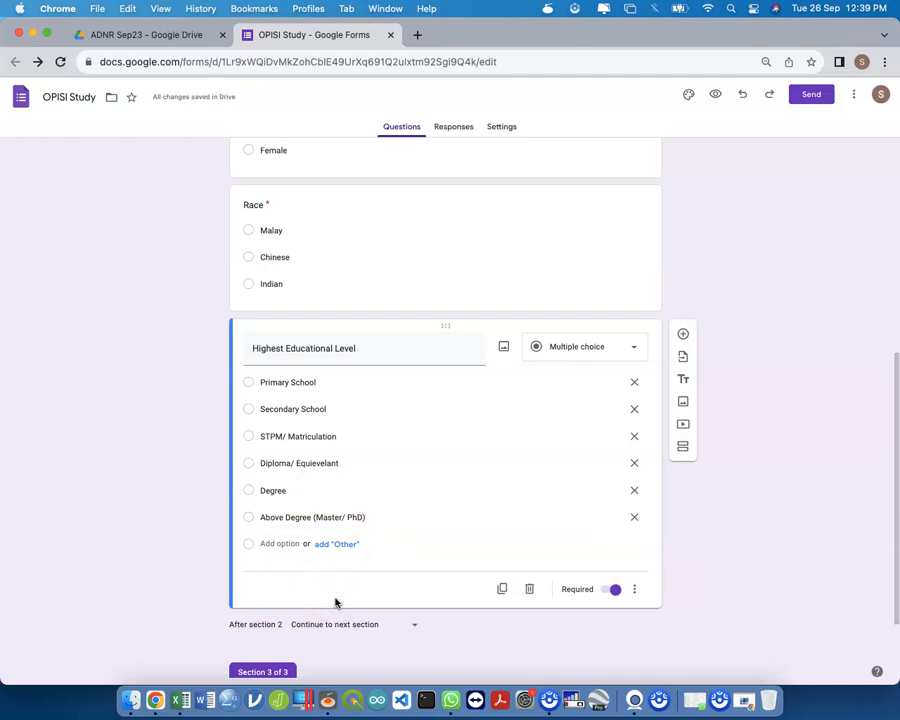
pyautogui.scroll(2, 335, 602)
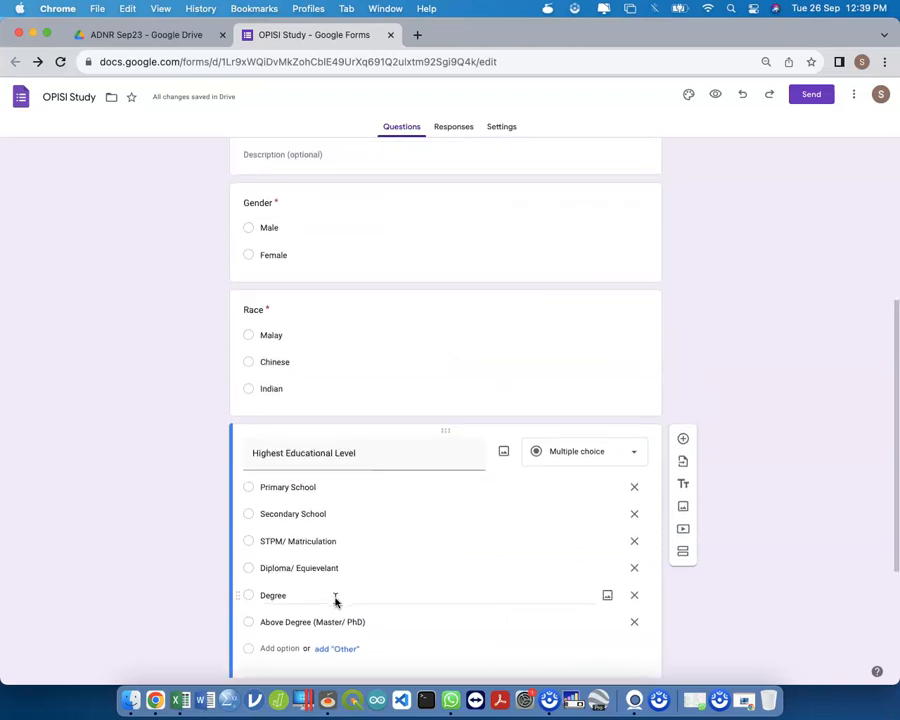
pyautogui.scroll(-3, 336, 601)
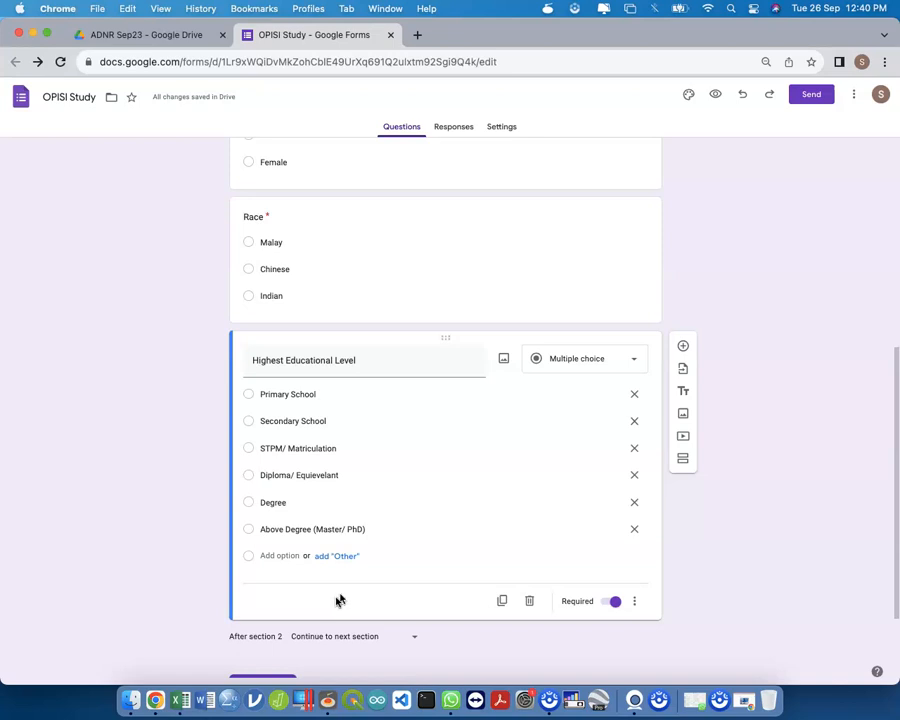
# Step: Replace the Secondary School option with Lower than STPM/ No Formal Education and remove the Primary School and STPM/ Matriculation options
pyautogui.click(637, 393)
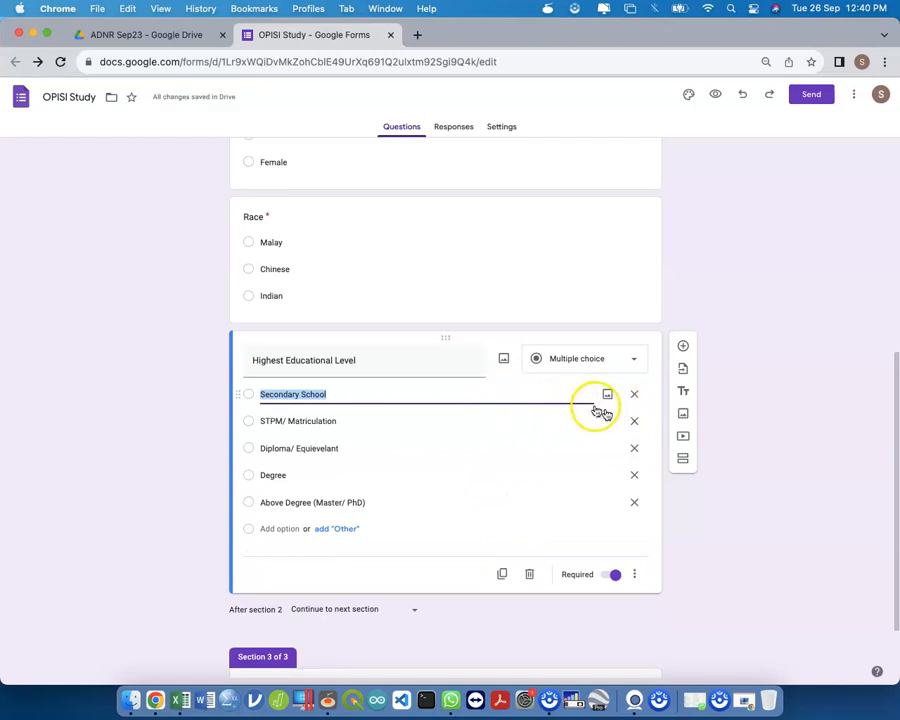
pyautogui.write('Nor Formal')
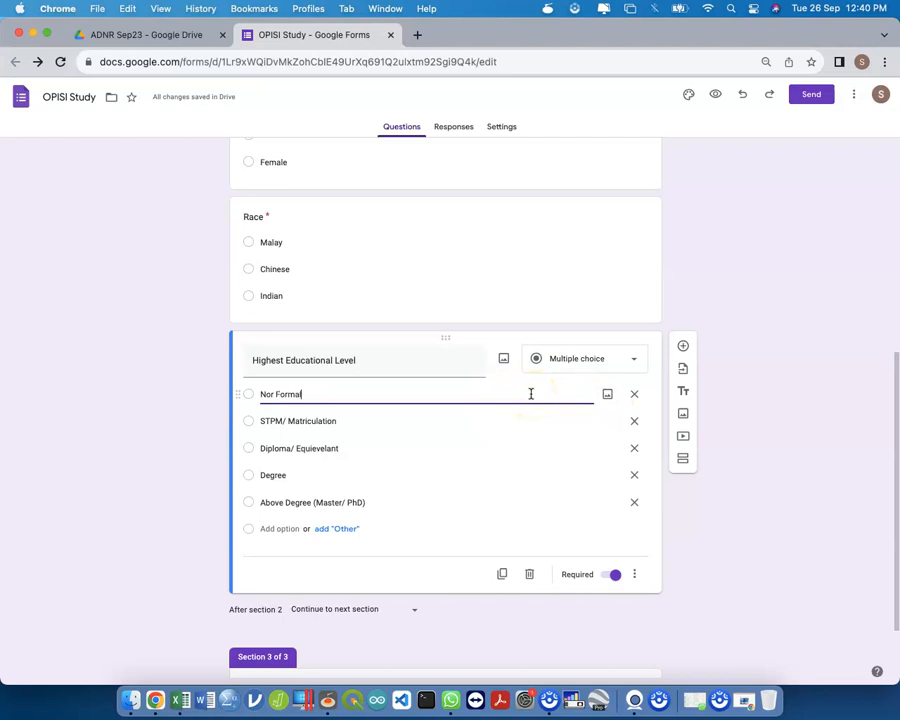
pyautogui.press('super+a')
pyautogui.write('Lower than STPM/ No Formal Education')
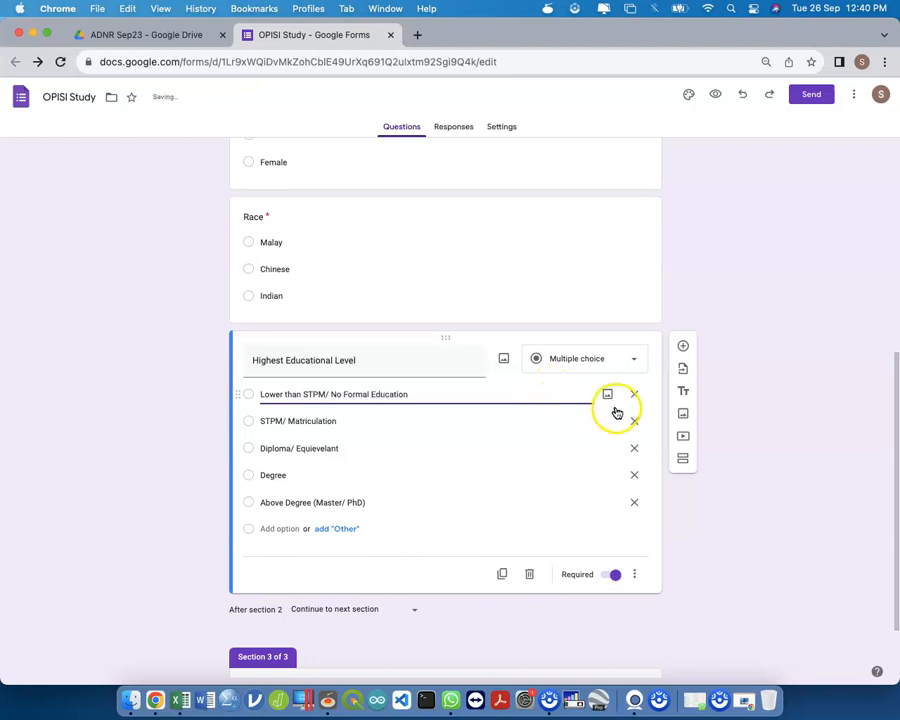
pyautogui.click(634, 421)
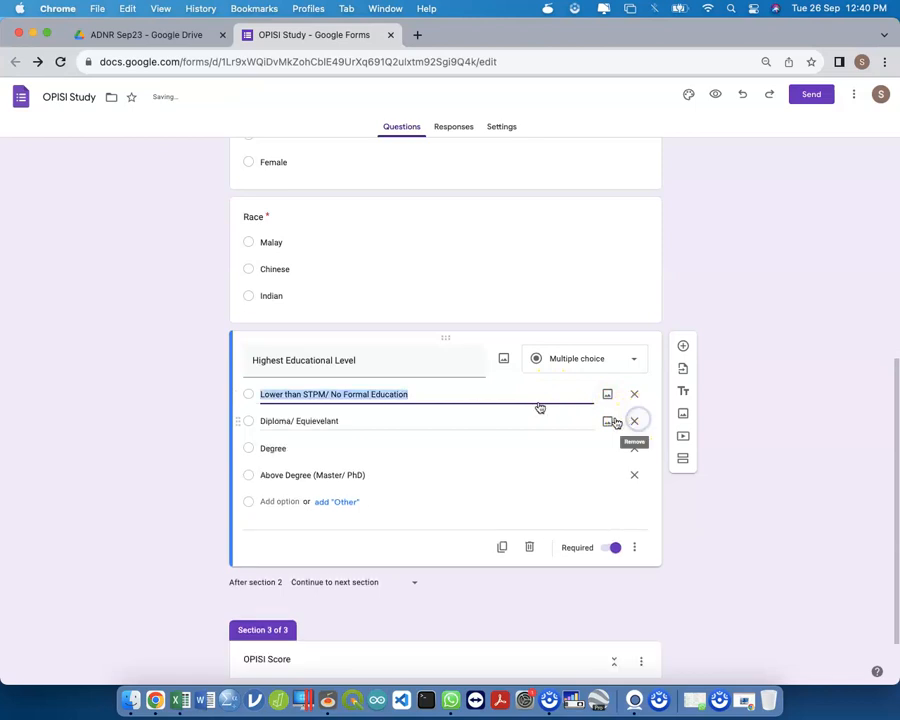
pyautogui.doubleClick(313, 393)
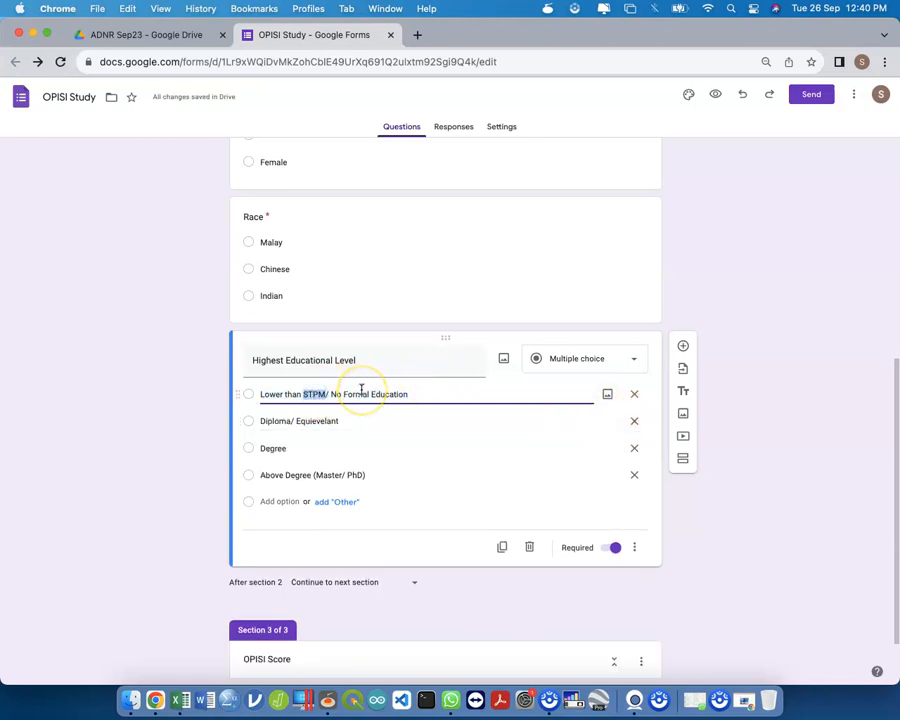
pyautogui.click(766, 496)
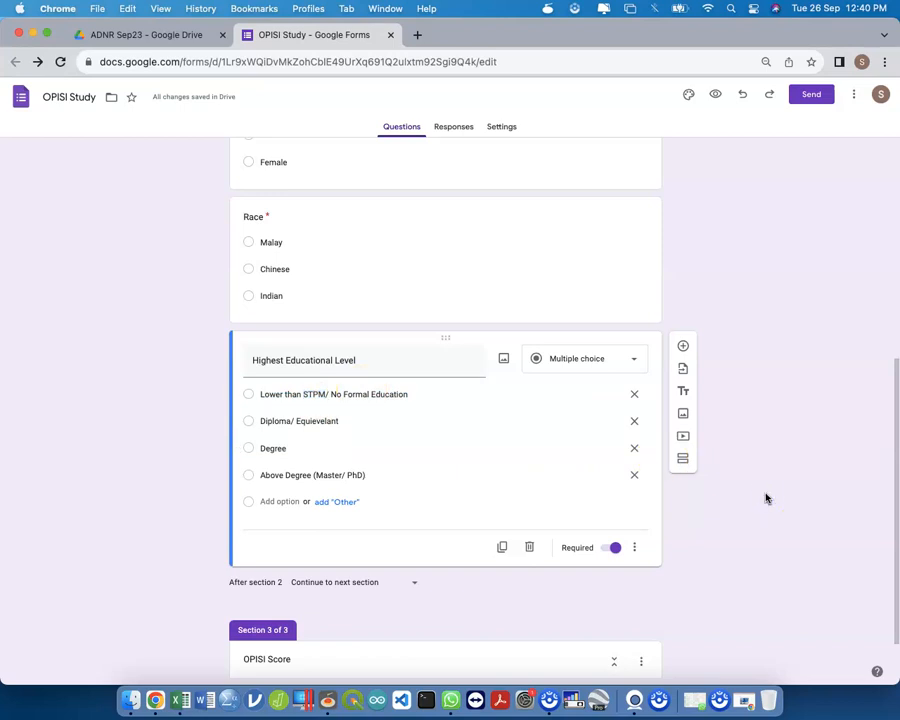
# Step: Duplicate the Highest Educational Level question and retitle the copy Type of Condition
pyautogui.click(502, 548)
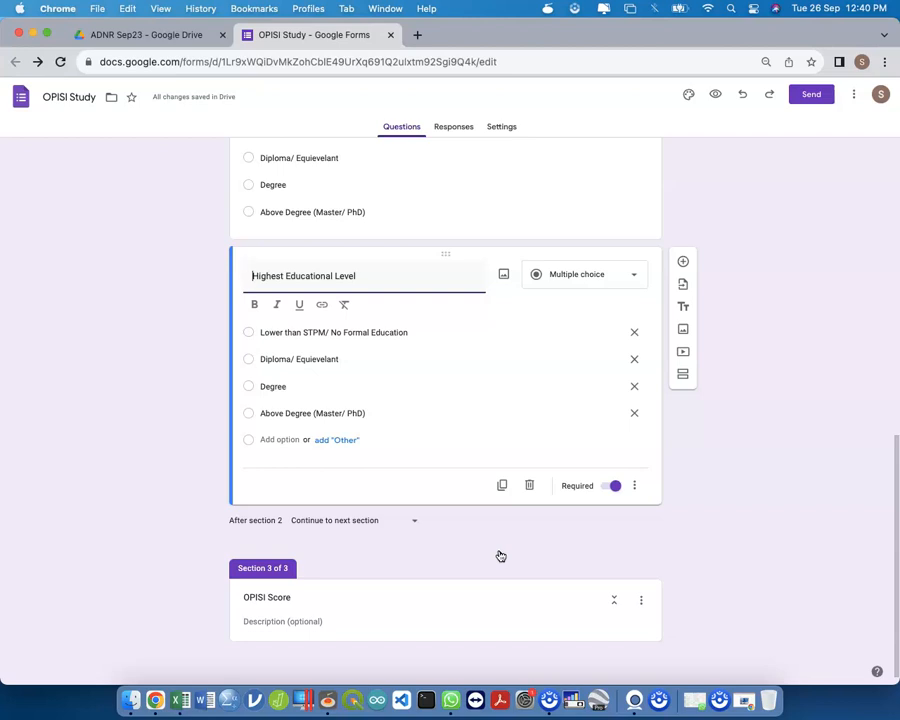
pyautogui.press('super+a')
pyautogui.write('Time o')
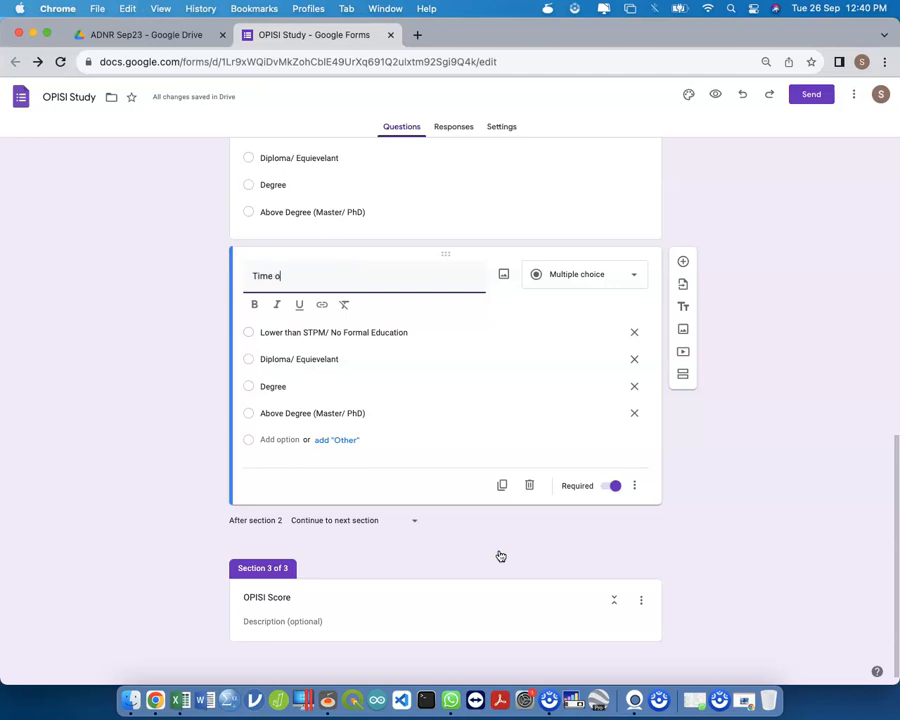
pyautogui.write('f COnd')
pyautogui.press('BackSpace')
pyautogui.press('BackSpace')
pyautogui.write('ndit')
pyautogui.press('super+a')
pyautogui.write('Type of Condition')
# Step: Replace the first option of the Type of Condition question with Spinal Cord Injury
pyautogui.press('Tab')
pyautogui.press('Tab')
pyautogui.press('Tab')
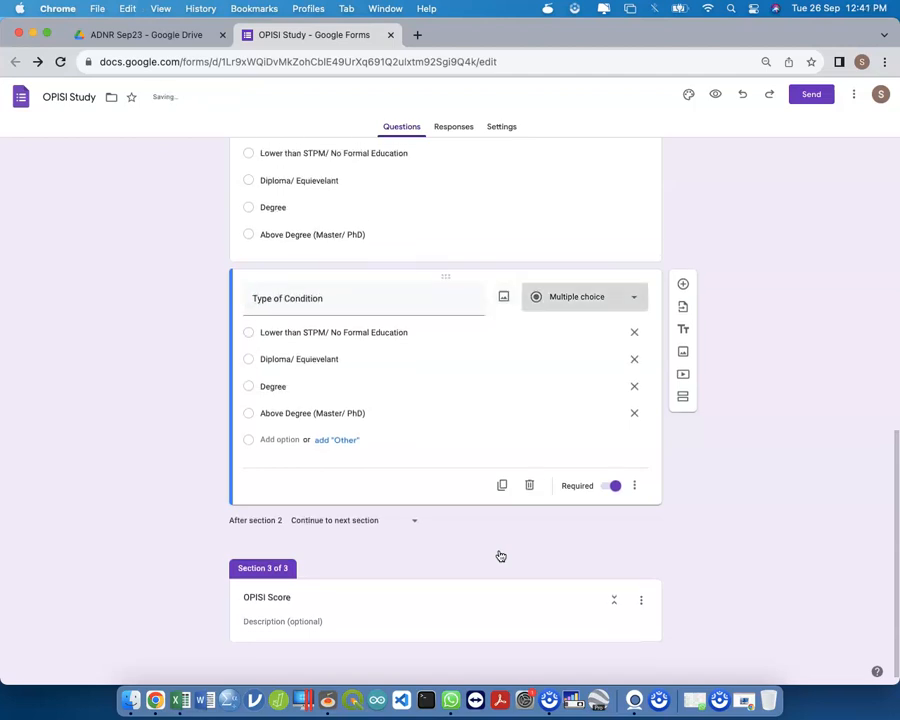
pyautogui.write('S')
pyautogui.press('BackSpace')
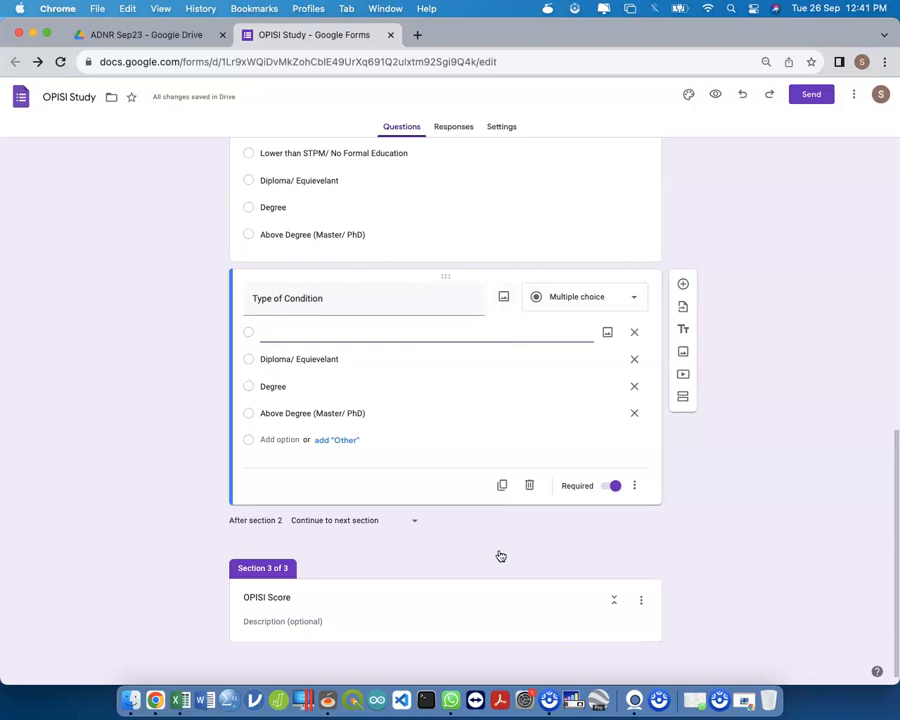
pyautogui.press('BackSpace')
pyautogui.write('SC')
pyautogui.write('pinal')
pyautogui.write(' Cord Injury')
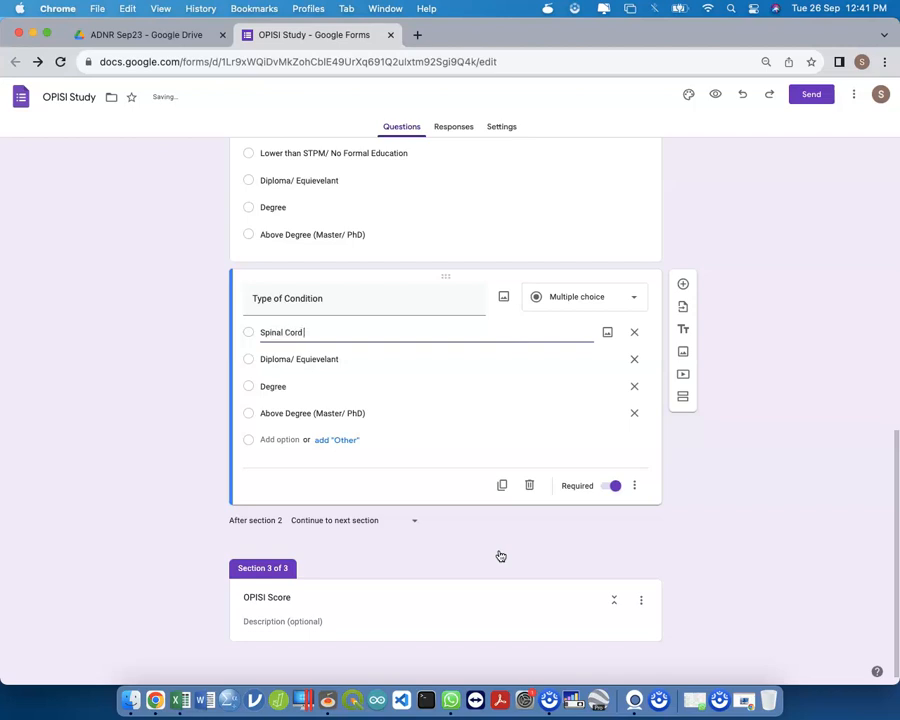
# Step: Replace the Diploma and Degree options with Traumatic Brain Injury and Stroke, and remove the Above Degree option from Type of Condition
pyautogui.press('Tab')
pyautogui.press('Tab')
pyautogui.press('Tab')
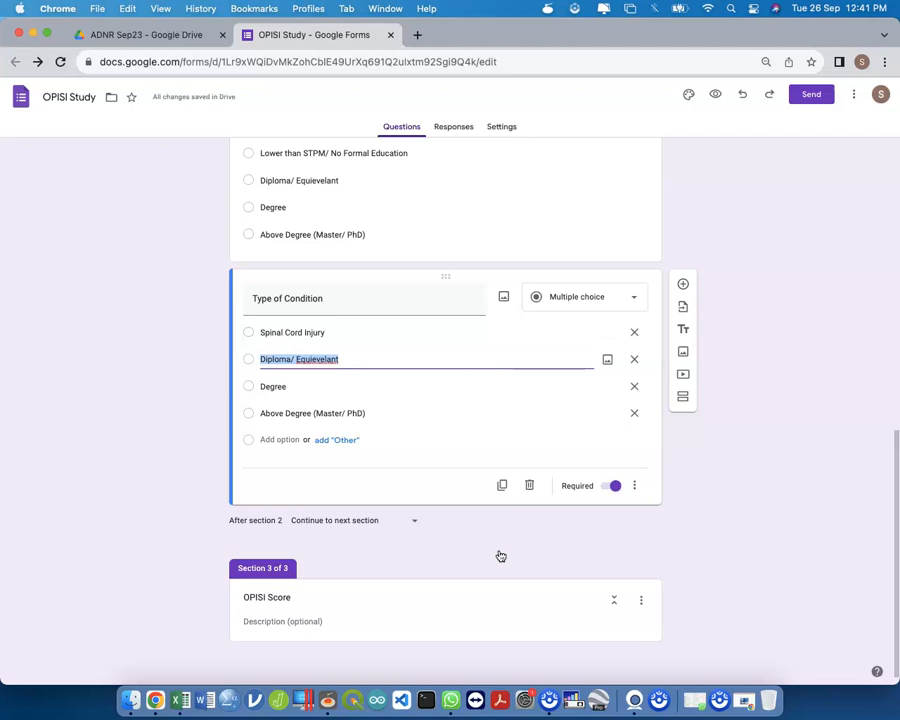
pyautogui.write('T')
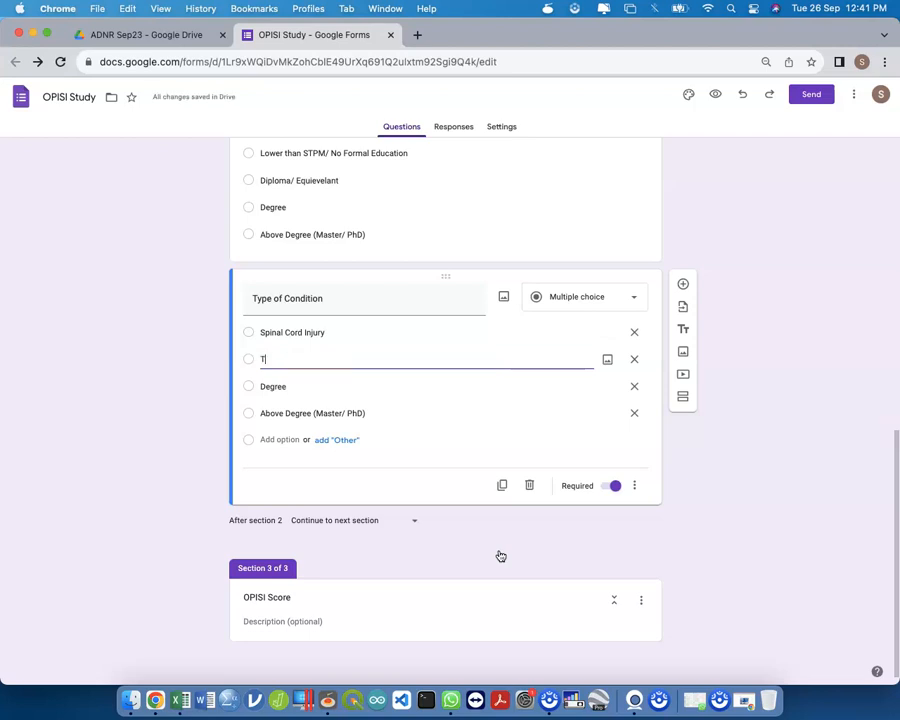
pyautogui.write('raumatic Brain Injury')
pyautogui.press('Tab')
pyautogui.press('Tab')
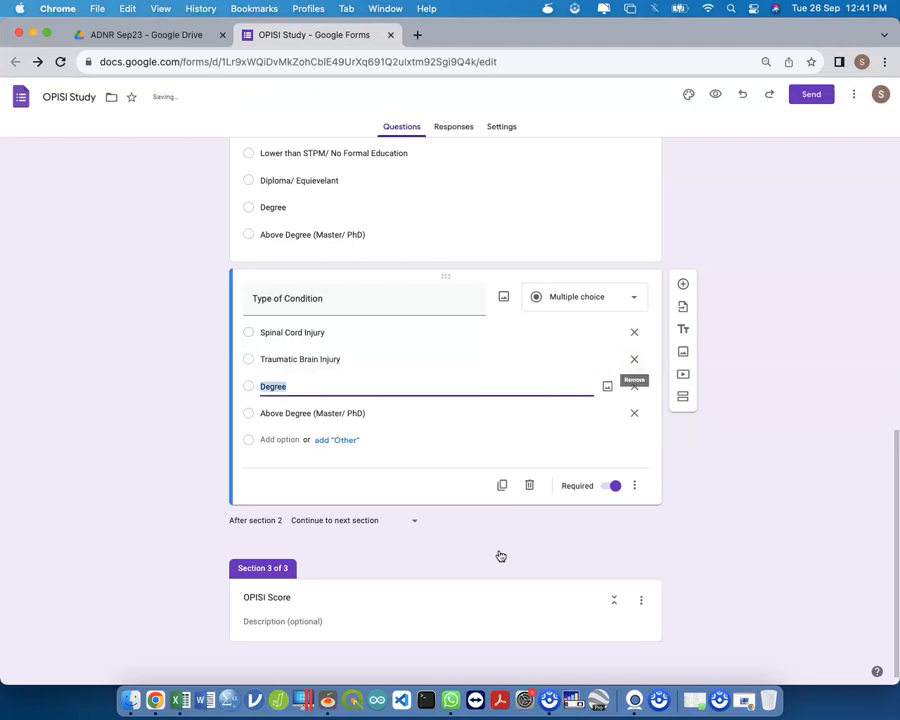
pyautogui.write('Stroke')
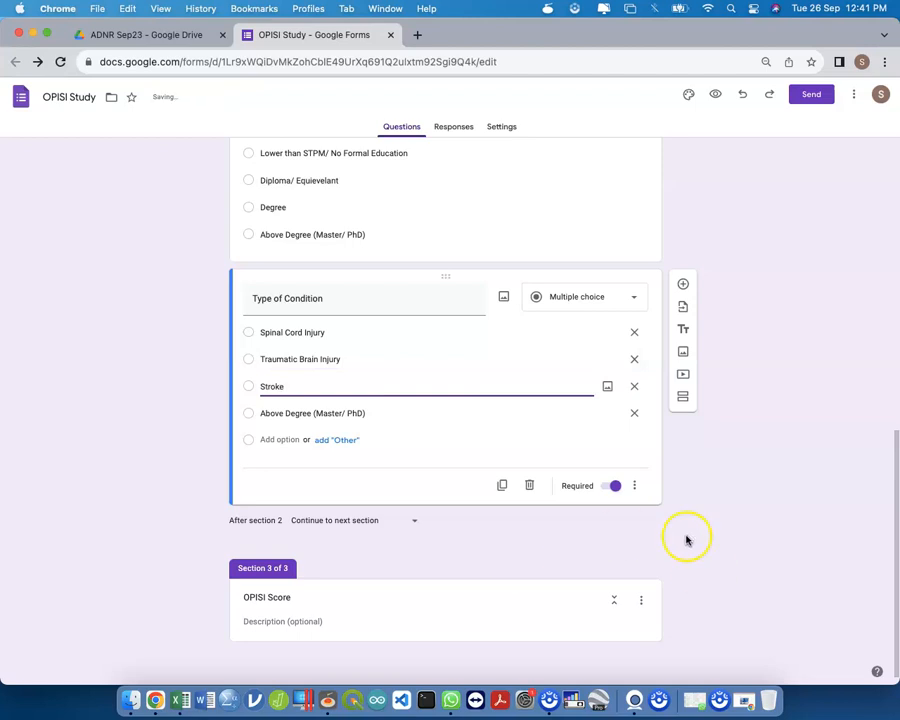
pyautogui.click(635, 414)
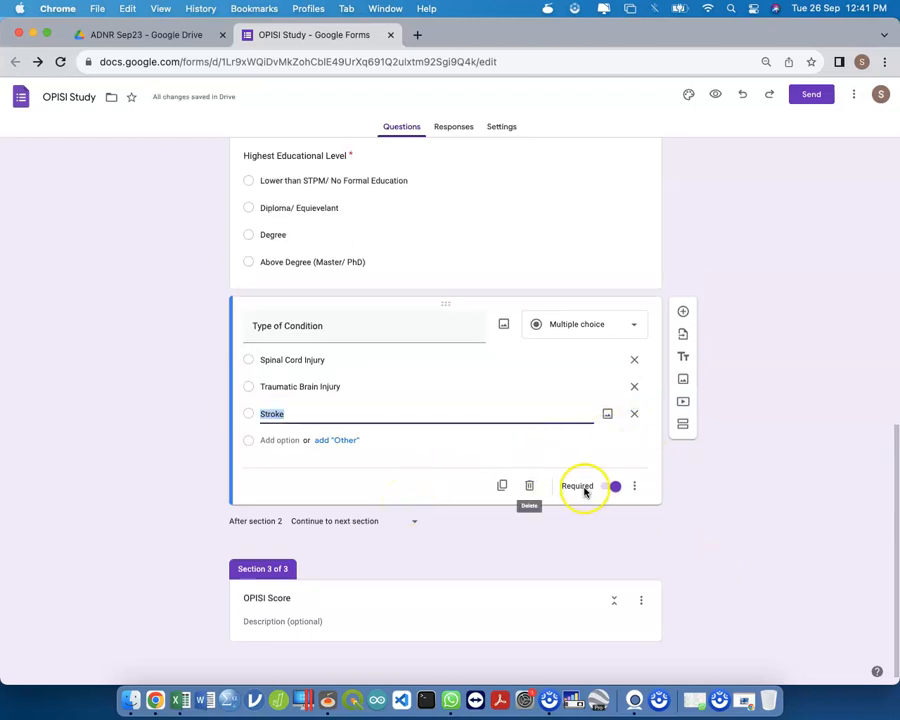
# Step: Duplicate the Type of Condition question, change the copy to a short answer question and retitle it Age
pyautogui.click(500, 487)
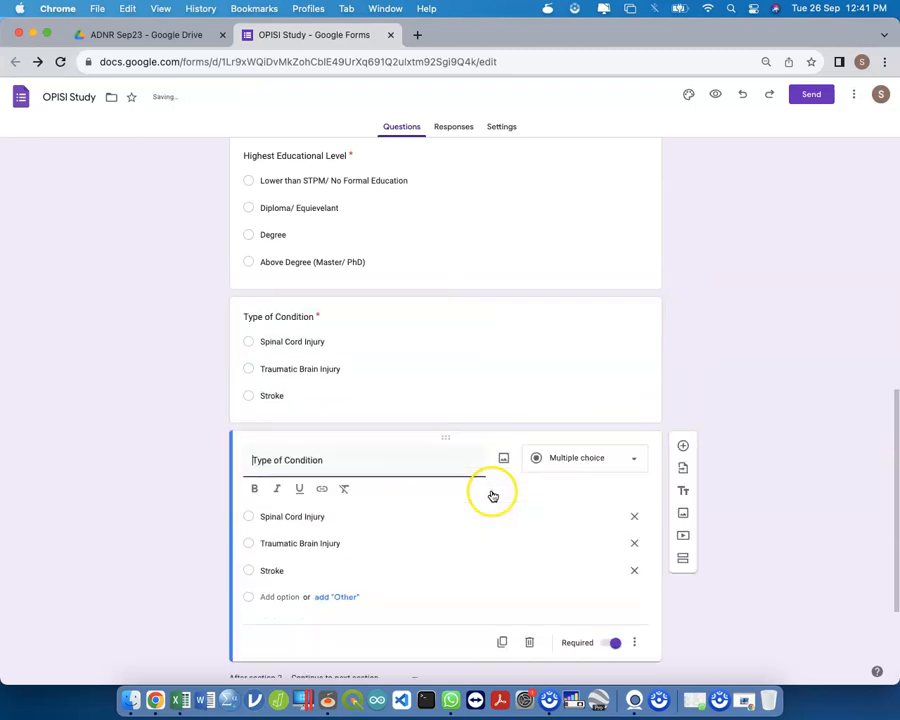
pyautogui.click(566, 458)
pyautogui.click(571, 335)
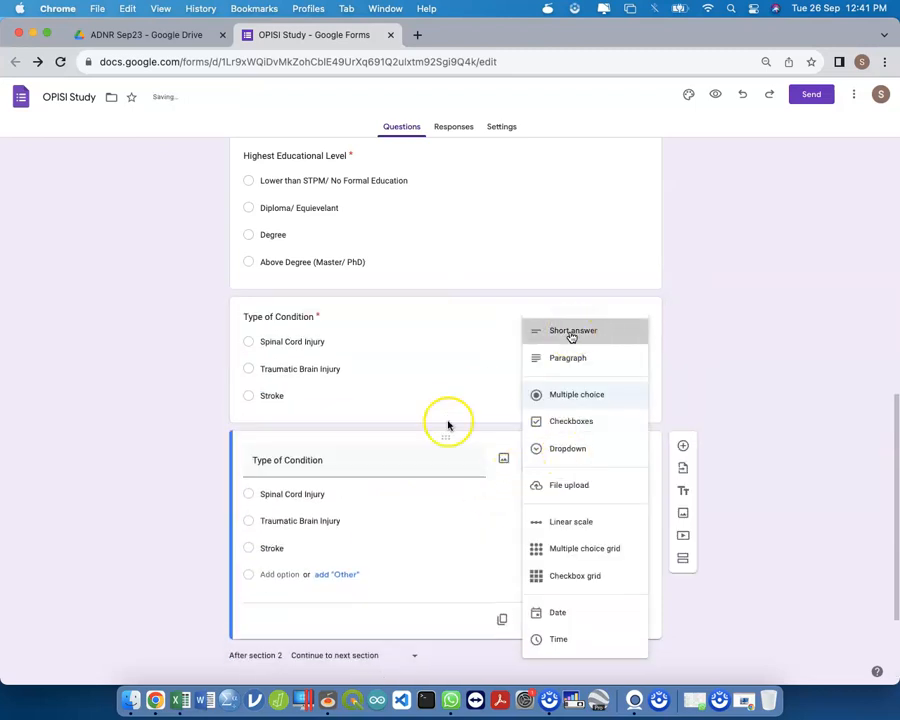
pyautogui.click(412, 458)
pyautogui.write('Age')
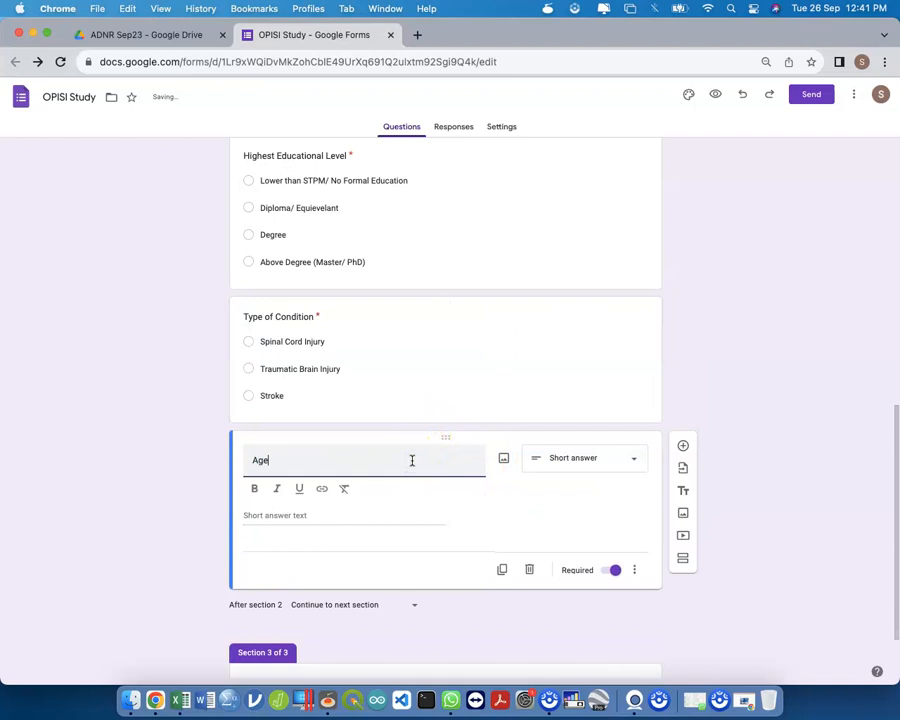
# Step: Change the Age question to multiple choice with the options <30, 30 - 40 and >40
pyautogui.click(466, 454)
pyautogui.click(553, 472)
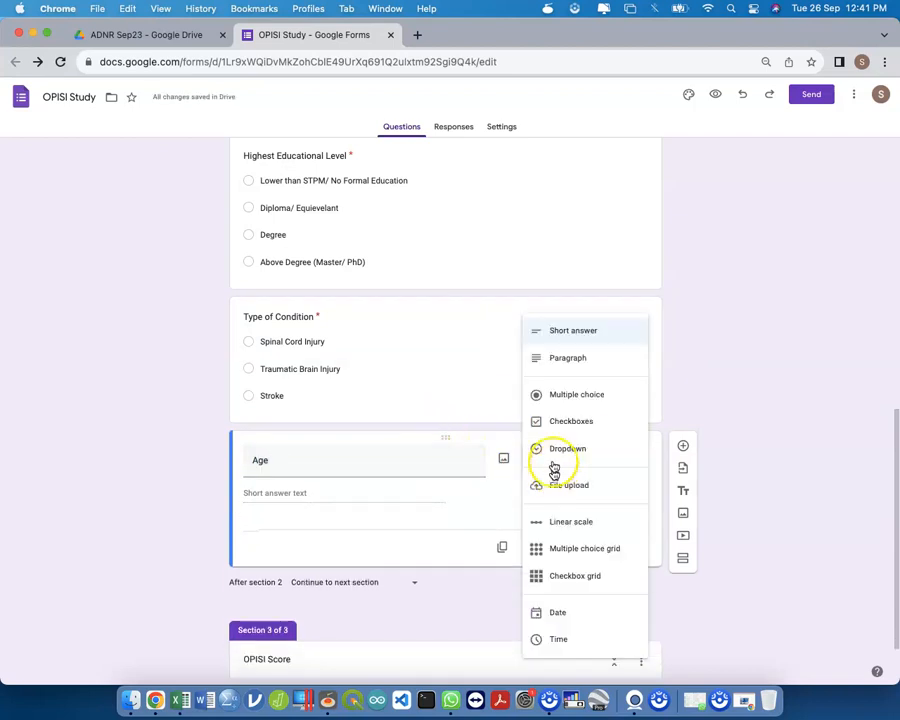
pyautogui.click(574, 333)
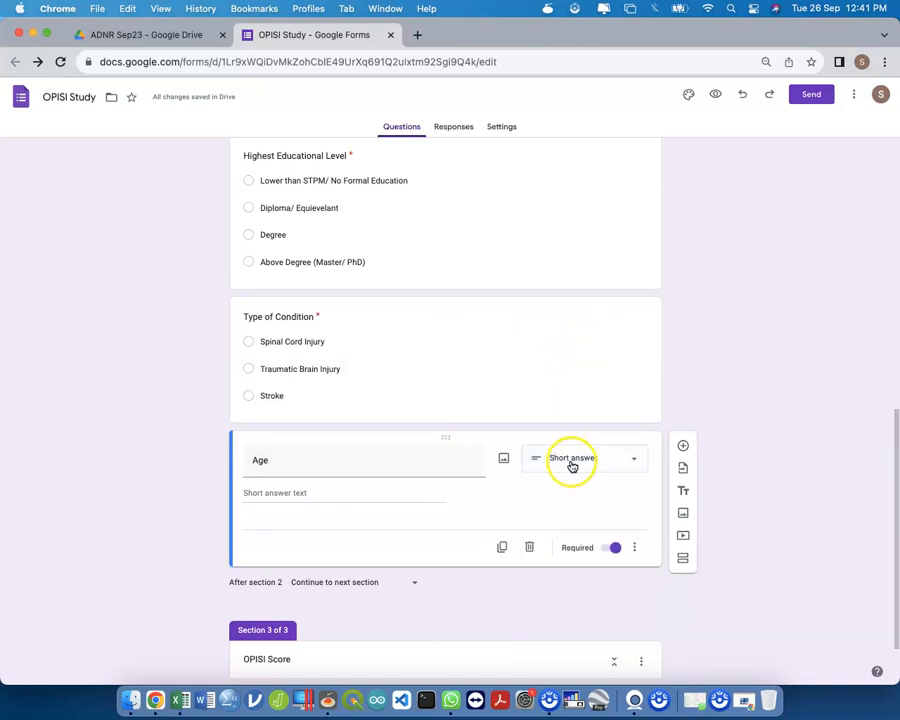
pyautogui.click(572, 463)
pyautogui.click(566, 396)
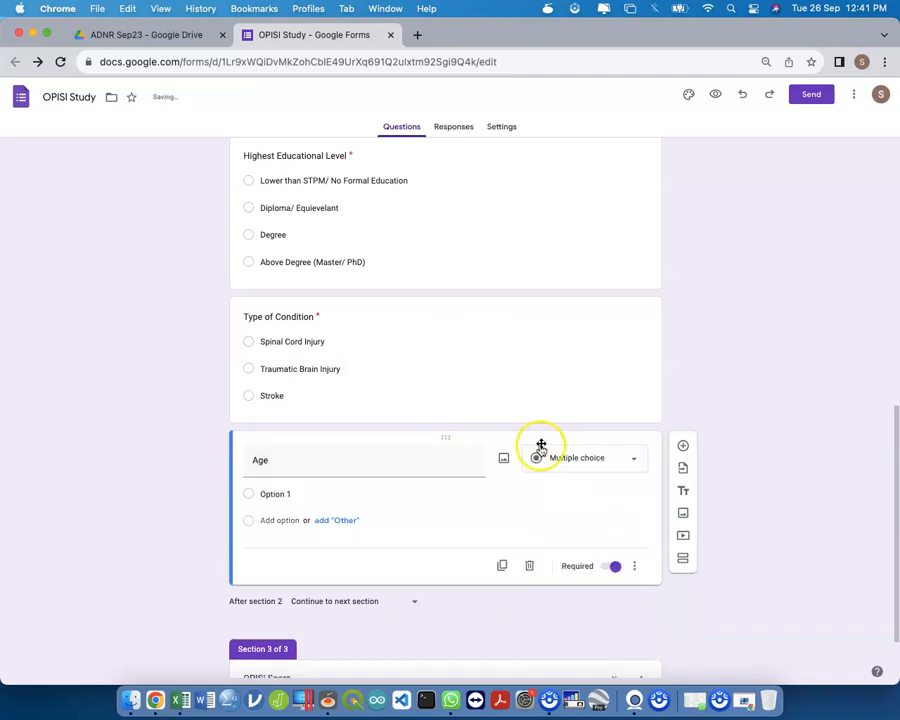
pyautogui.click(286, 502)
pyautogui.write('<')
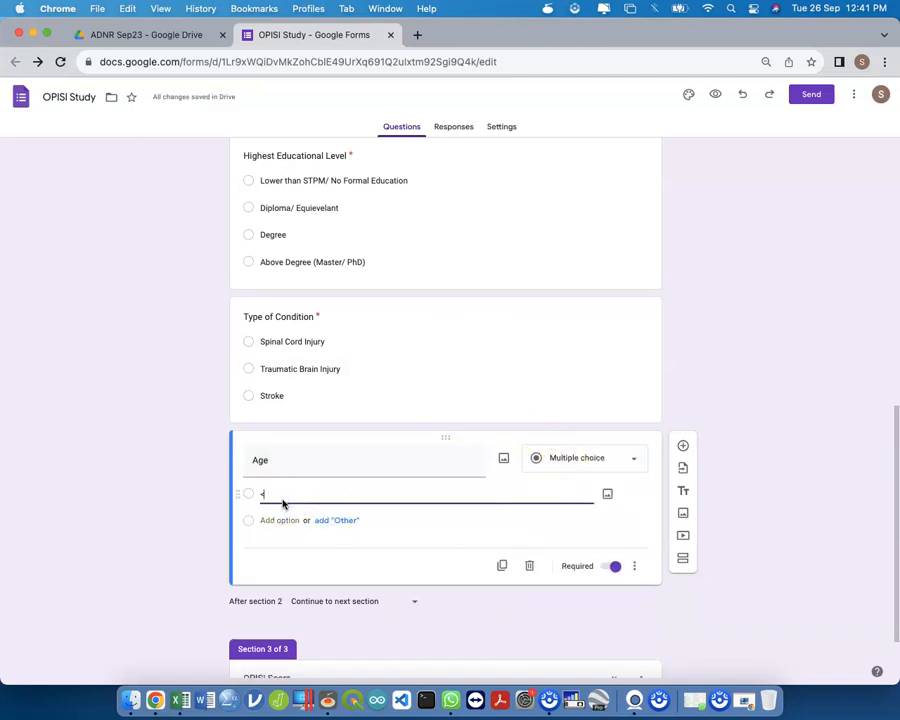
pyautogui.write('30')
pyautogui.press('Tab')
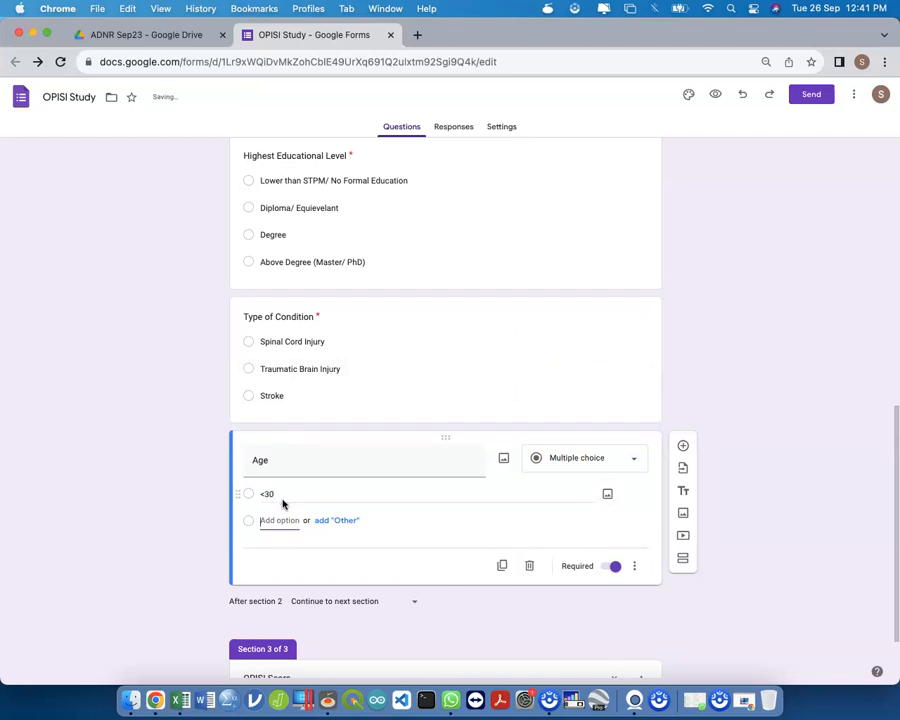
pyautogui.write('30 - 40')
pyautogui.press('Tab')
pyautogui.write('>40')
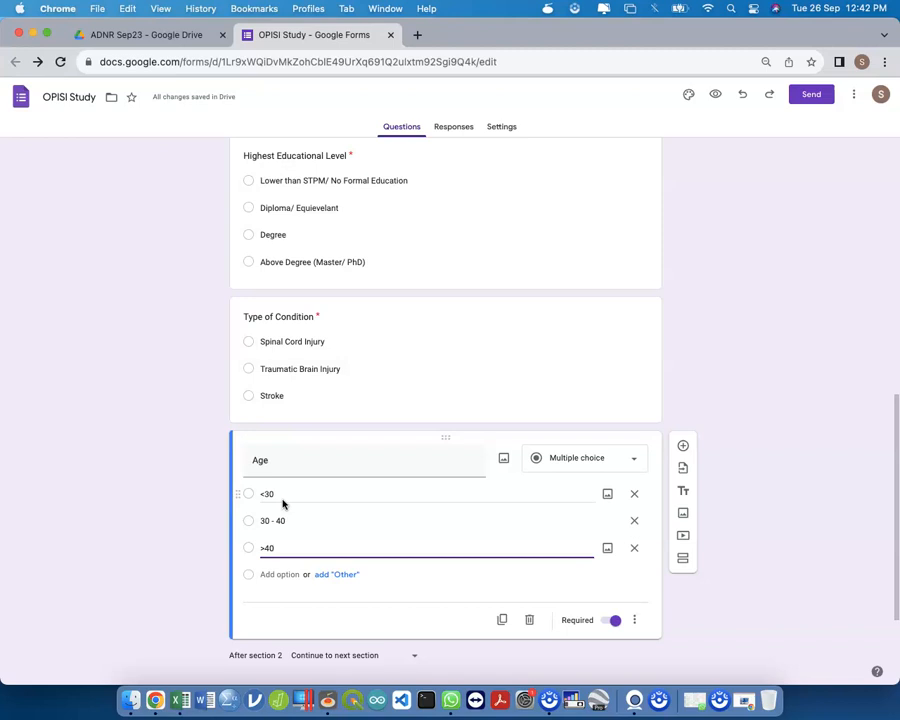
# Step: Open the Notes document from Google Drive, review its scales of measurement and return to the OPISI Study form
pyautogui.click(142, 36)
pyautogui.doubleClick(265, 258)
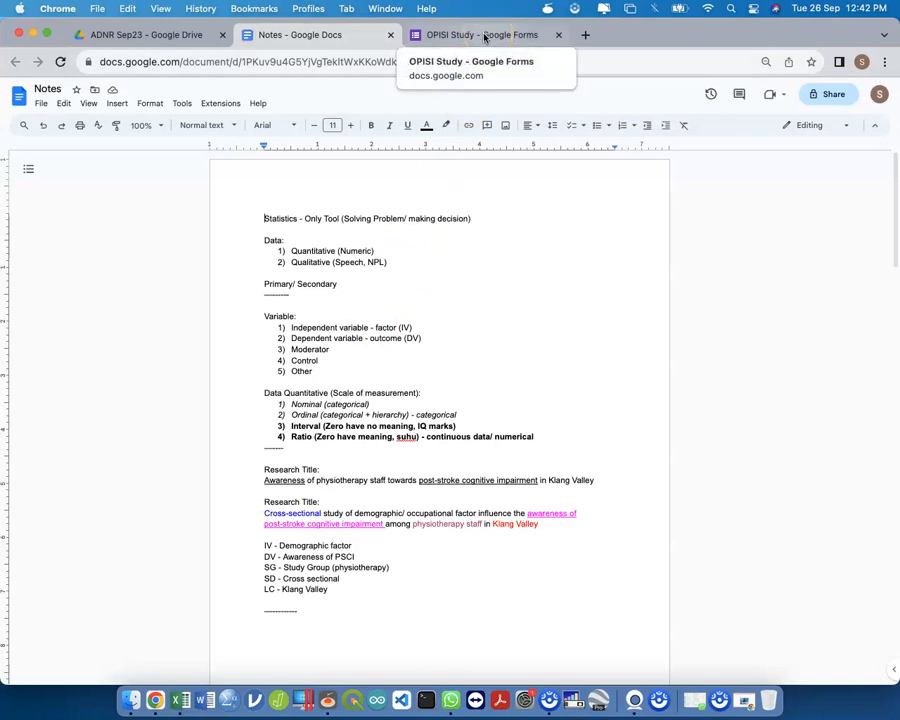
pyautogui.click(482, 36)
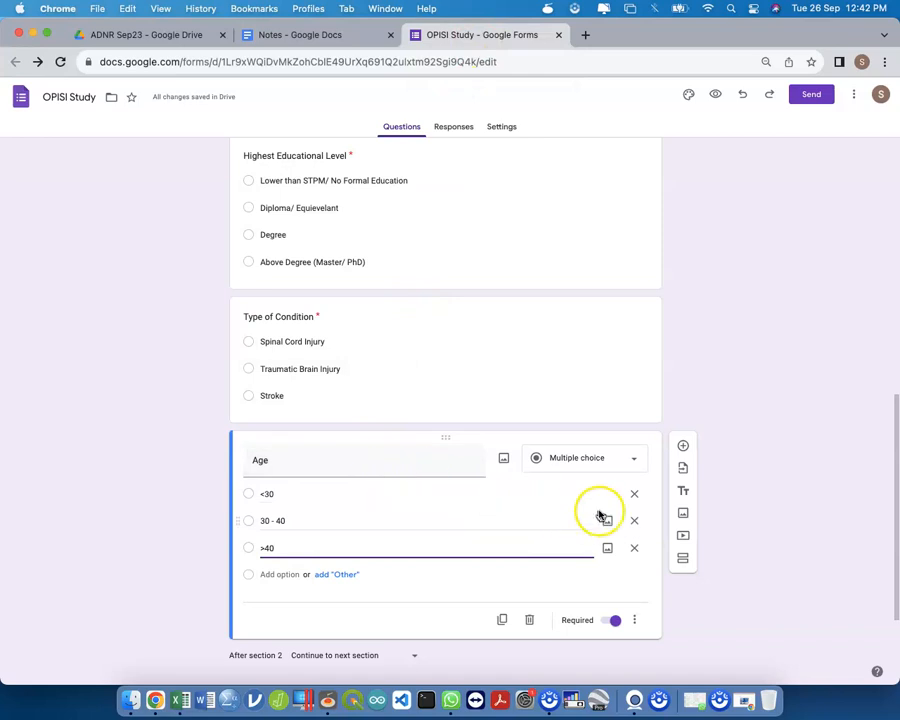
# Step: Change the Age question back to short answer and turn on its response validation
pyautogui.click(604, 460)
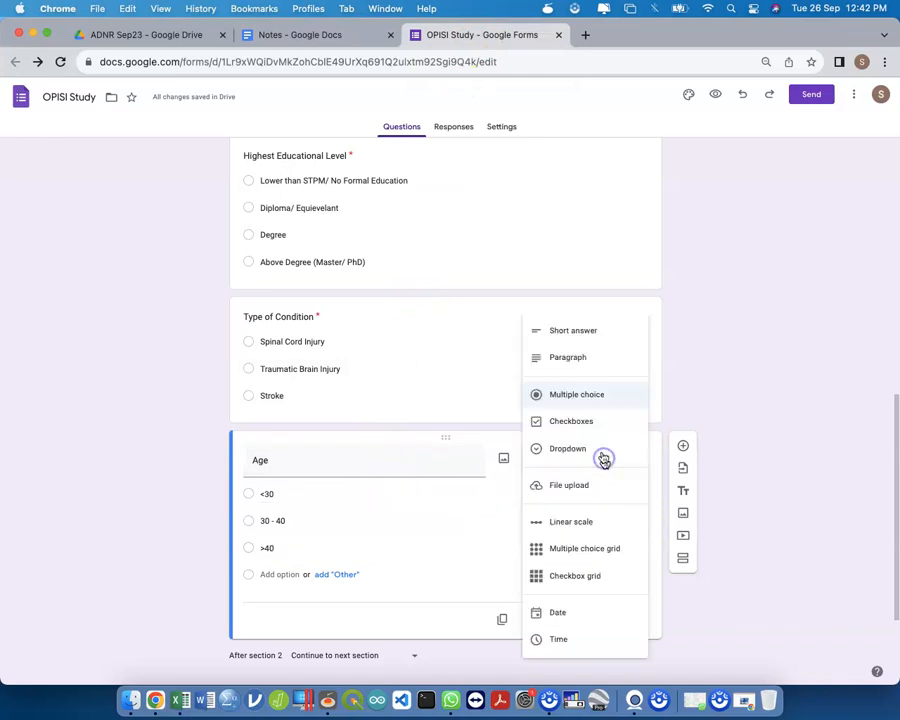
pyautogui.click(592, 330)
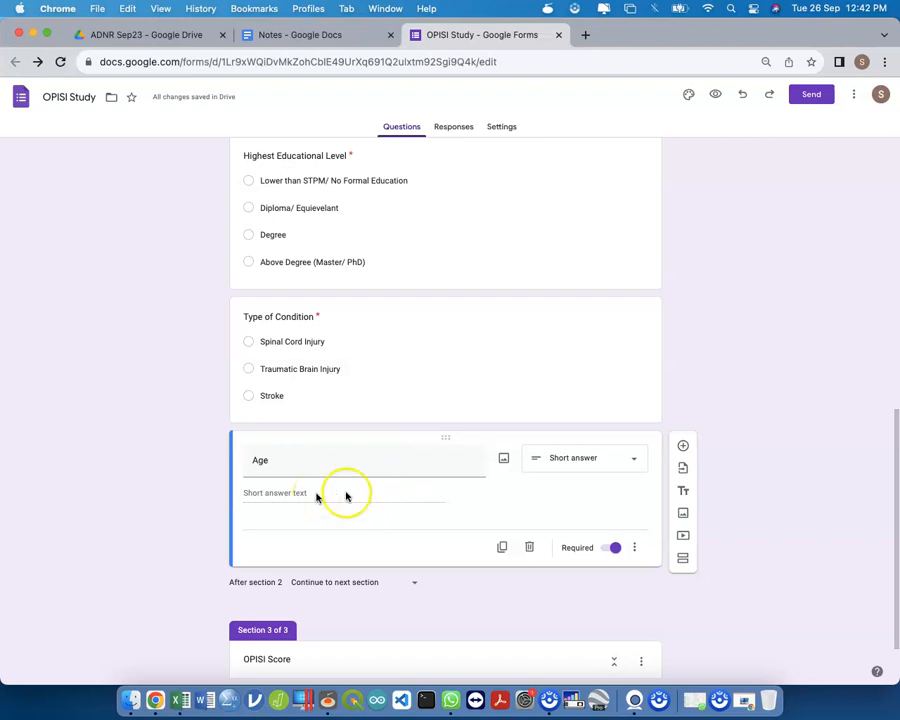
pyautogui.click(634, 557)
pyautogui.click(666, 614)
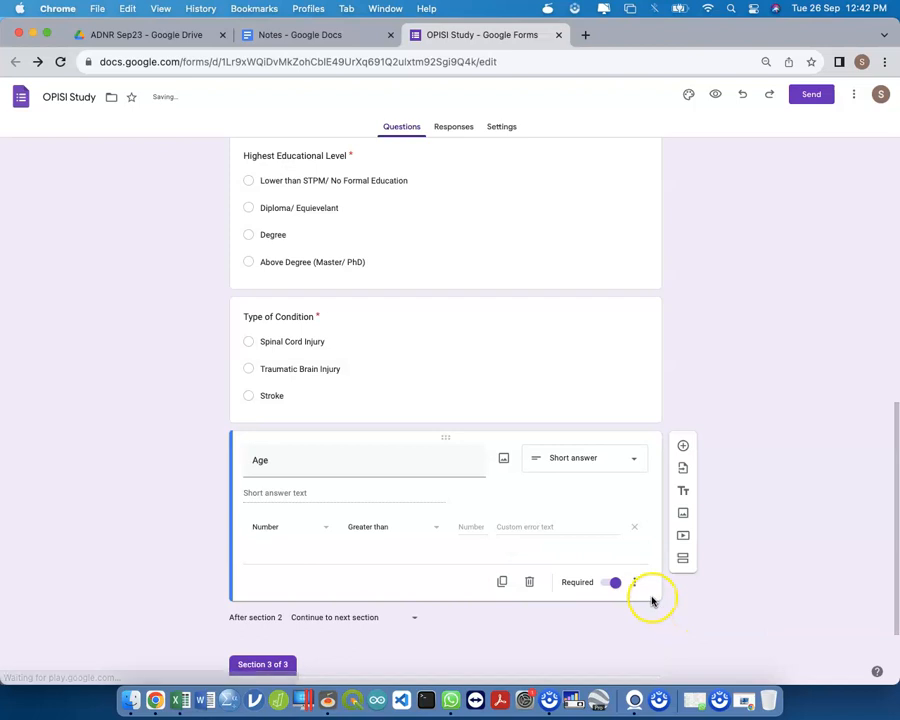
# Step: Enable the Age question's description and enter Insert age in years
pyautogui.click(637, 583)
pyautogui.click(664, 616)
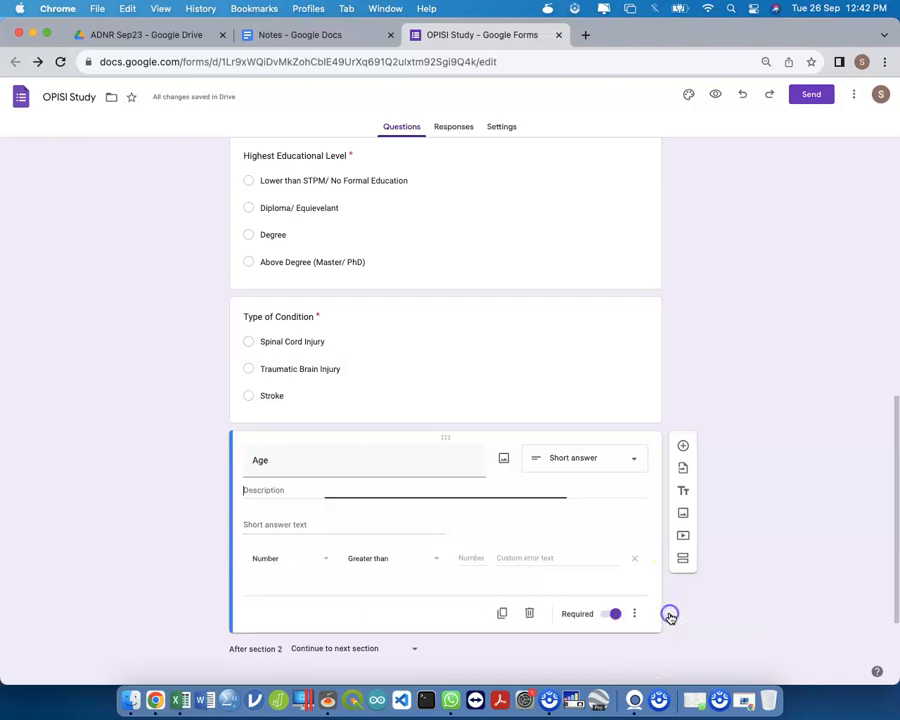
pyautogui.click(486, 484)
pyautogui.write('E.g')
pyautogui.press('BackSpace')
pyautogui.press('BackSpace')
pyautogui.press('BackSpace')
pyautogui.press('BackSpace')
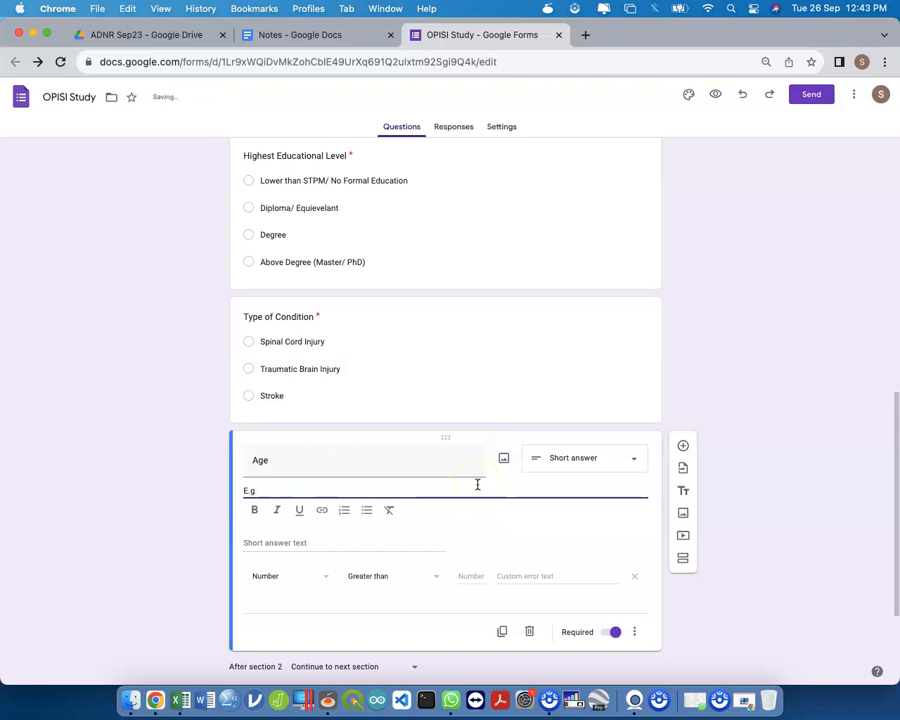
pyautogui.write('Insert age in years')
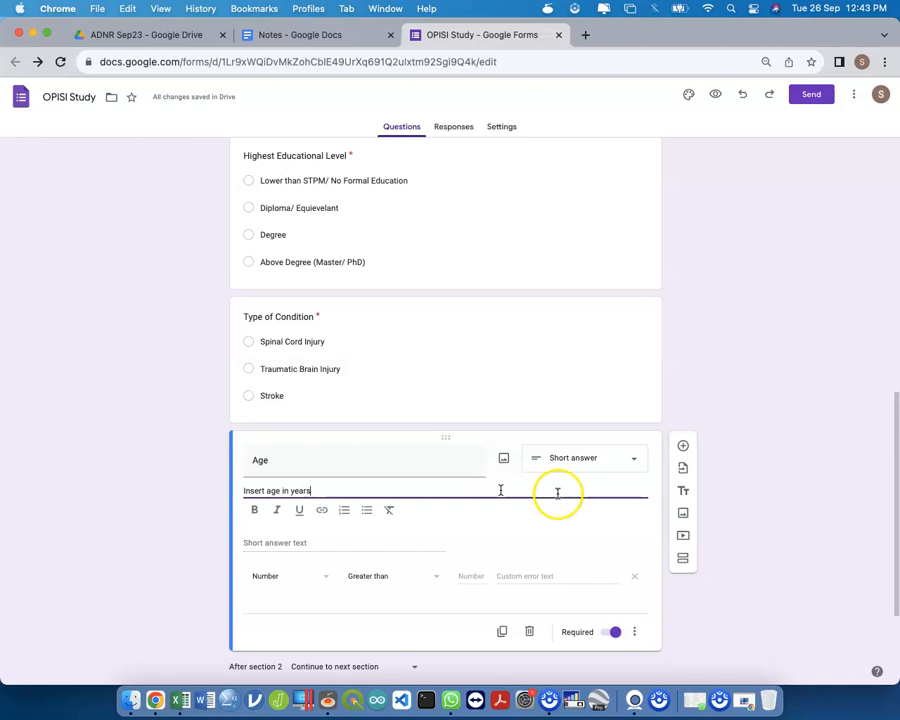
# Step: Set the Age question's number validation to Is number with the custom error text Please insert NUMBER ONLY
pyautogui.click(372, 580)
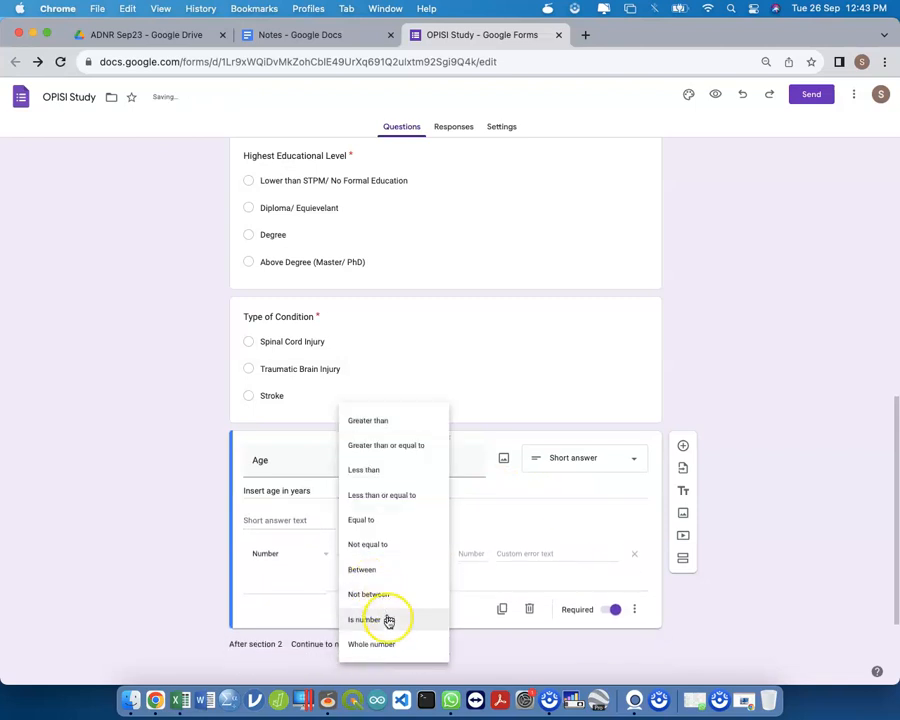
pyautogui.click(389, 620)
pyautogui.click(506, 553)
pyautogui.write('Please insert NUMBER')
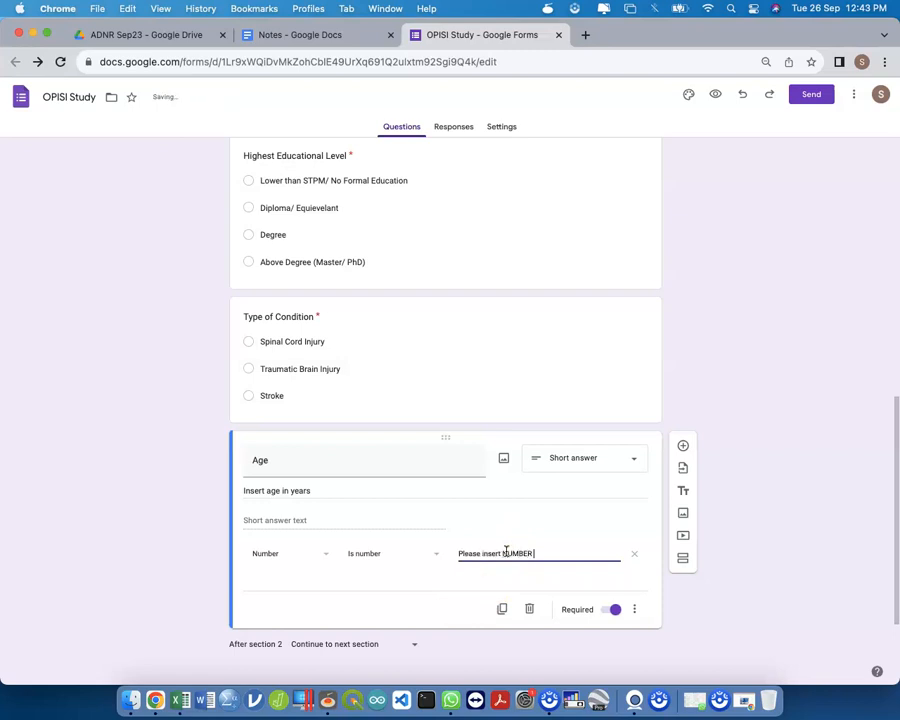
pyautogui.write('NLY')
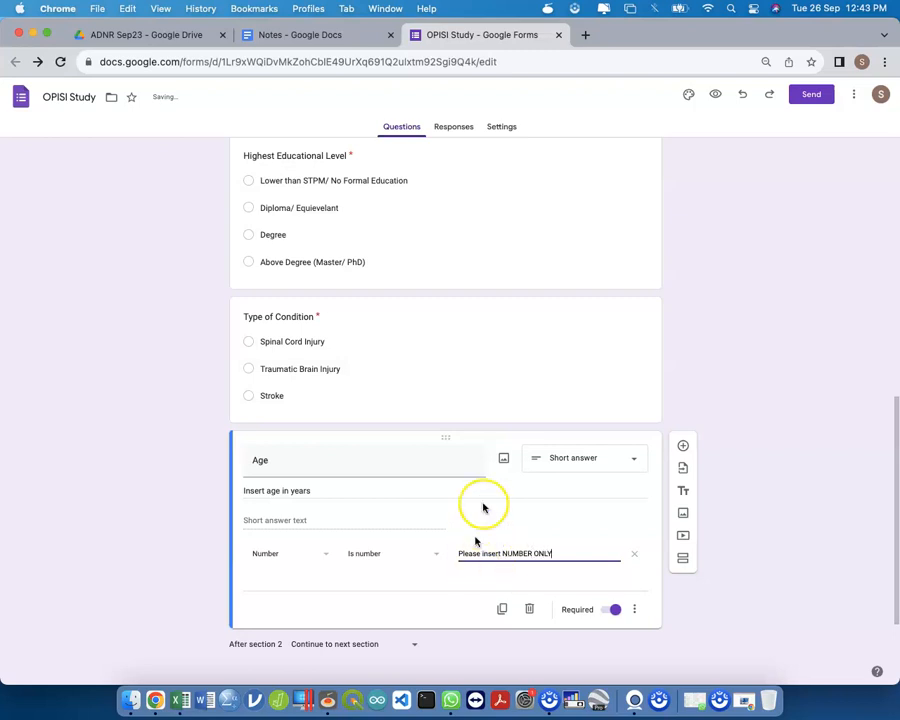
pyautogui.click(383, 609)
pyautogui.scroll(-2, 383, 609)
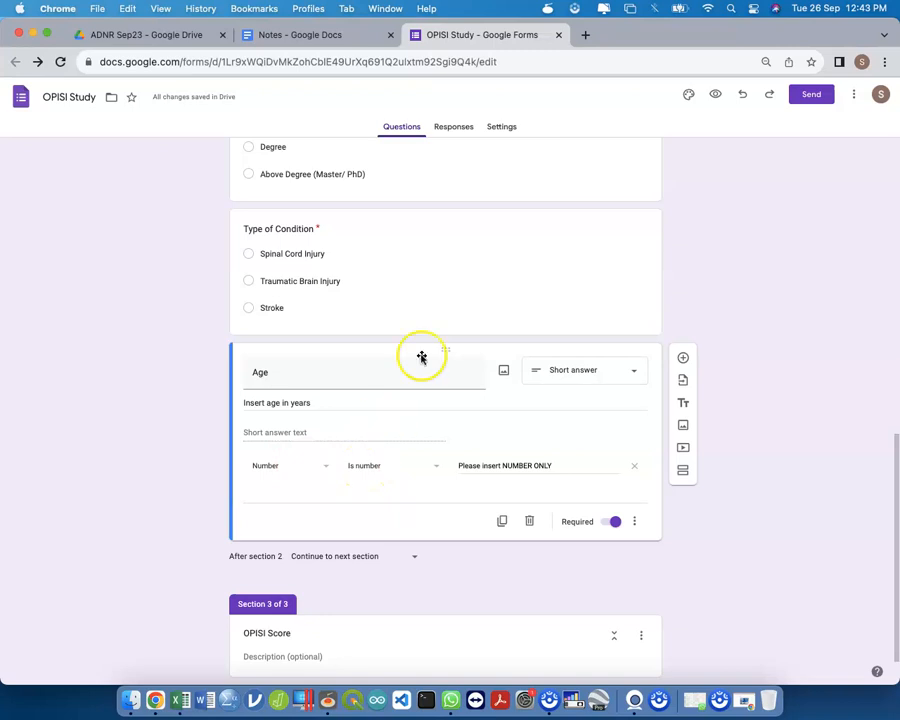
# Step: Preview the form through to the Demographic section, test the Age field with du and 24, and close the preview
pyautogui.click(713, 95)
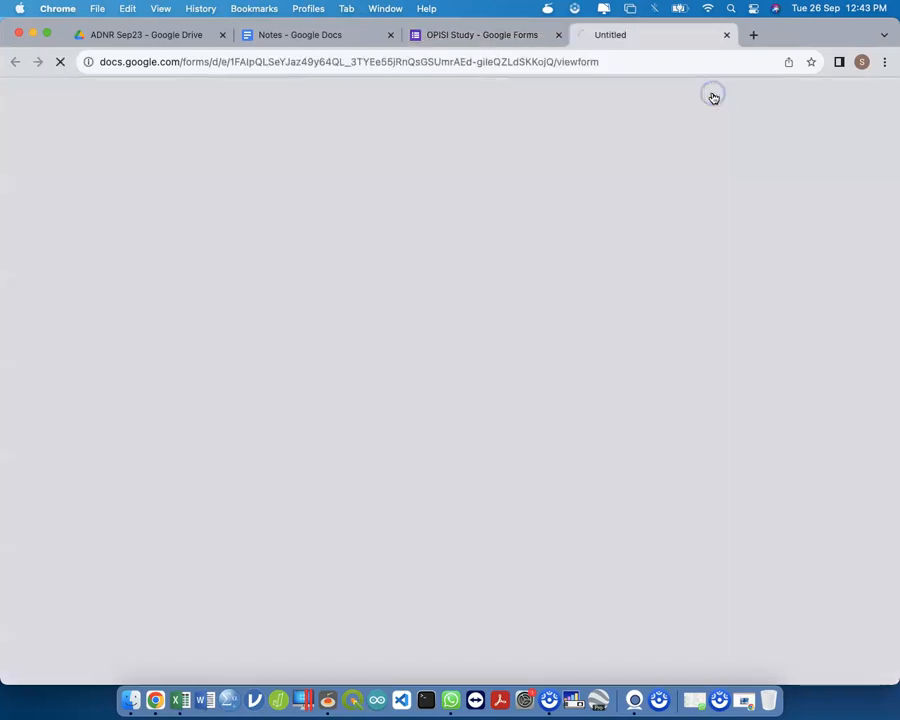
pyautogui.click(306, 280)
pyautogui.click(288, 345)
pyautogui.scroll(-5, 300, 360)
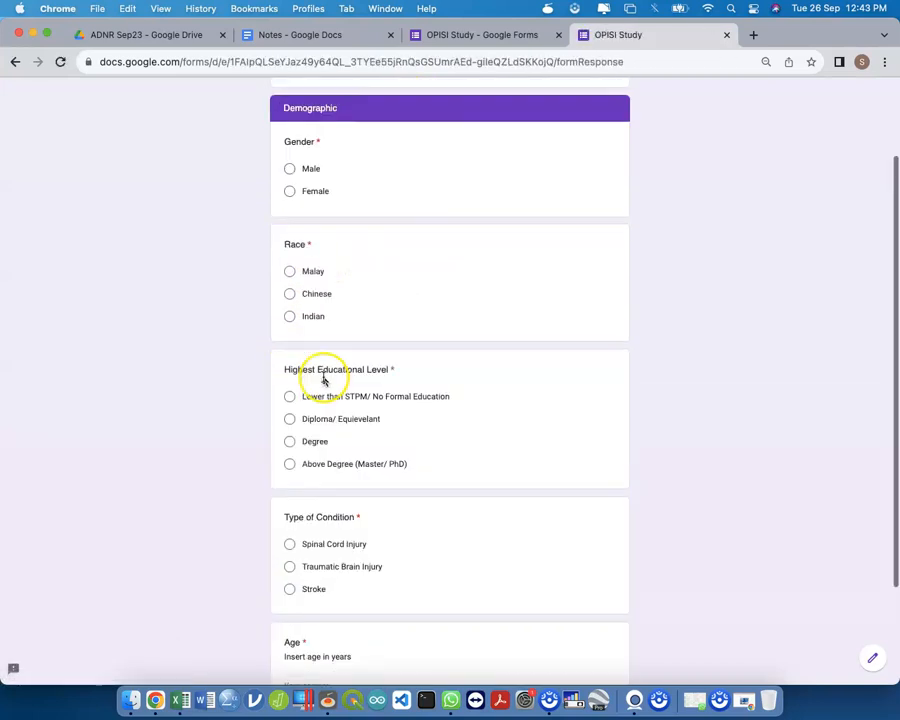
pyautogui.click(328, 552)
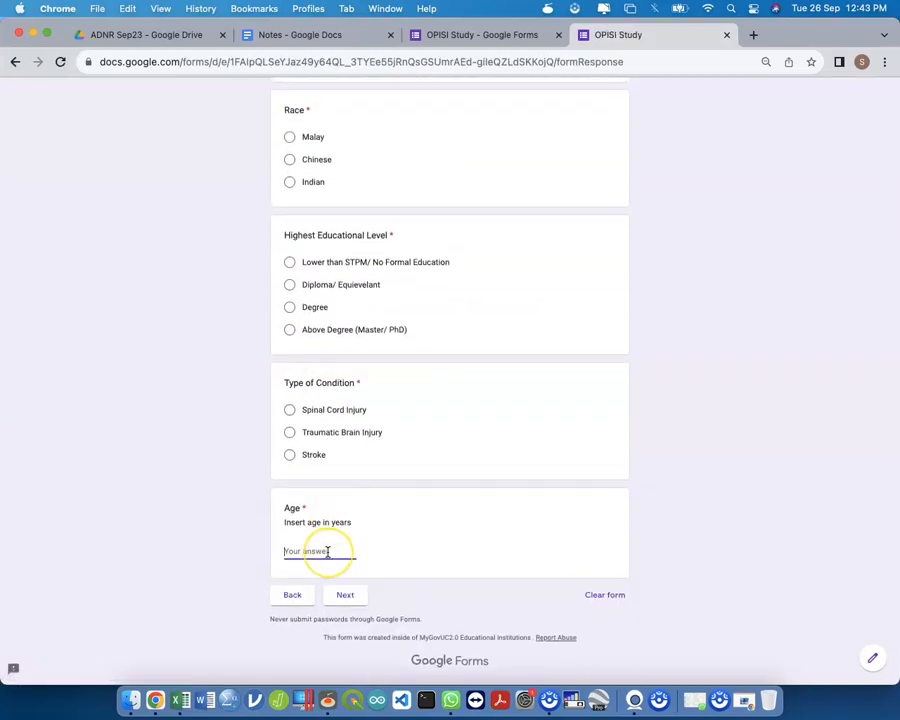
pyautogui.write('du')
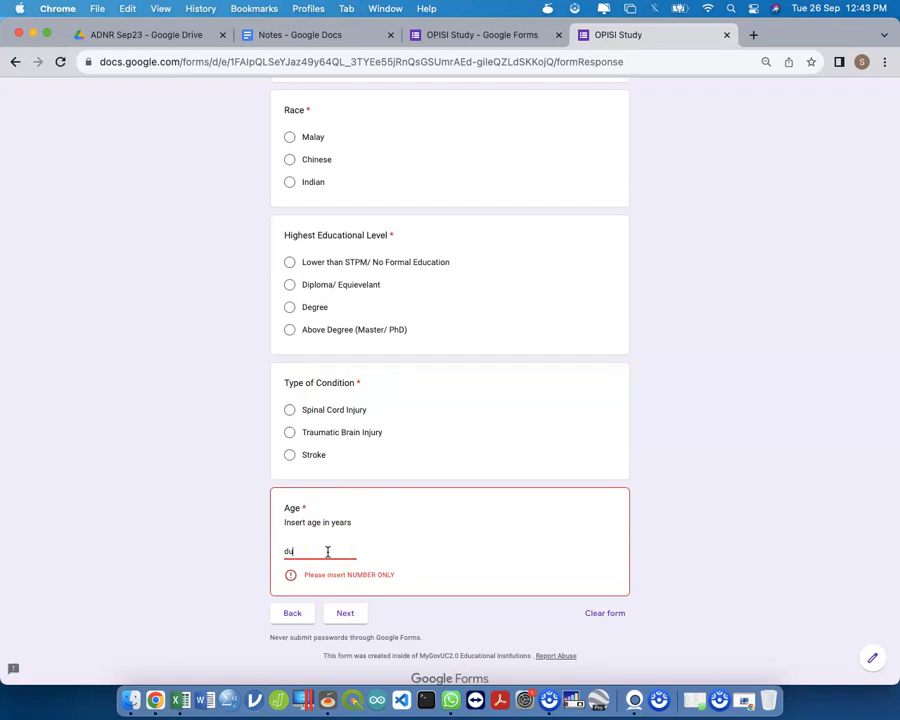
pyautogui.press('BackSpace')
pyautogui.press('BackSpace')
pyautogui.write('24')
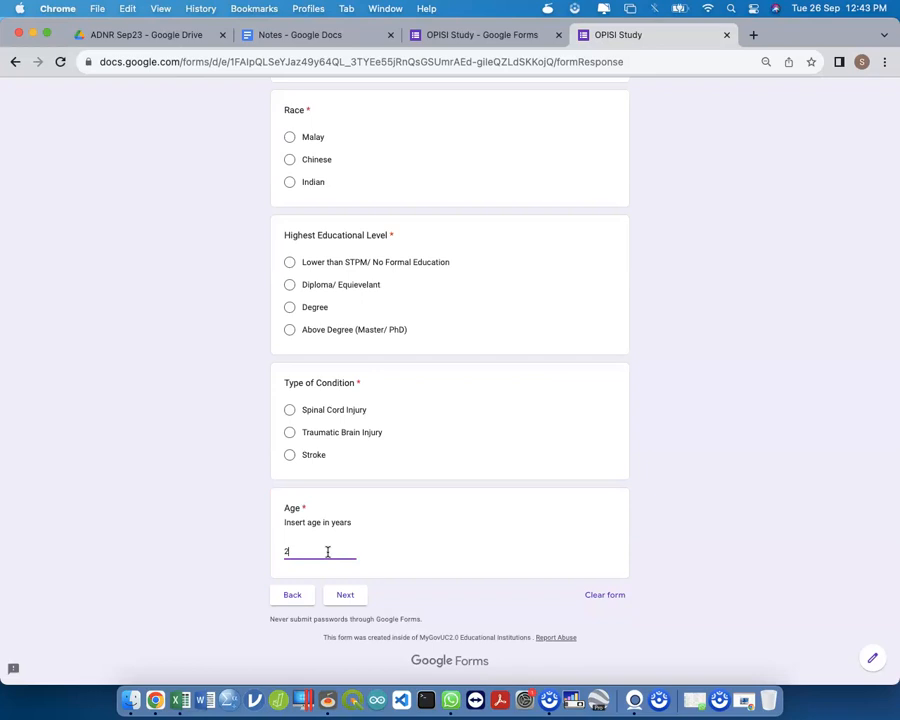
pyautogui.click(726, 35)
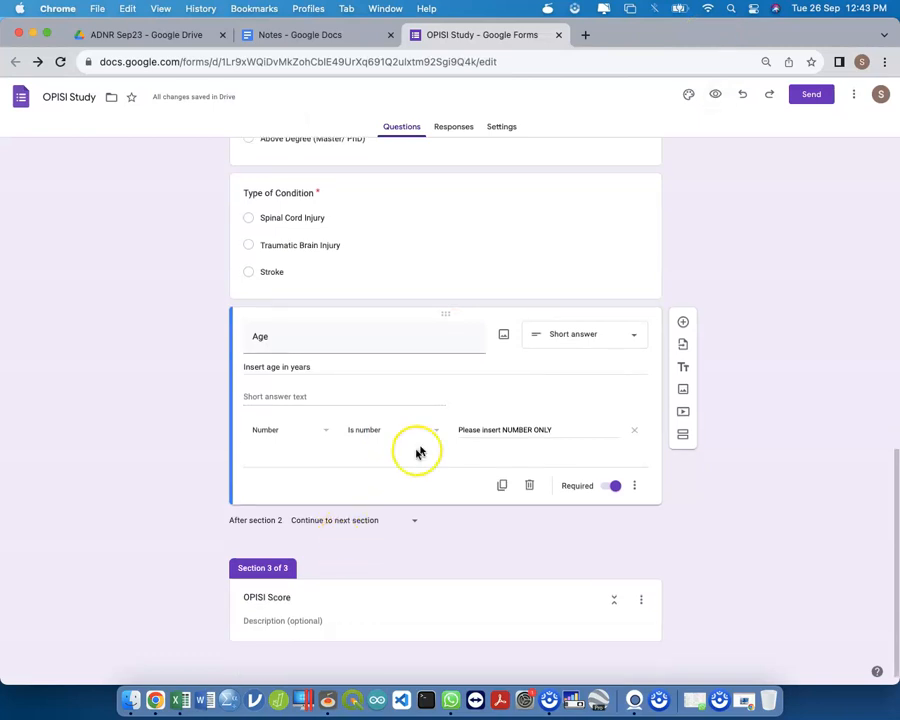
# Step: Duplicate the Age question and title the copy CPGA
pyautogui.click(502, 485)
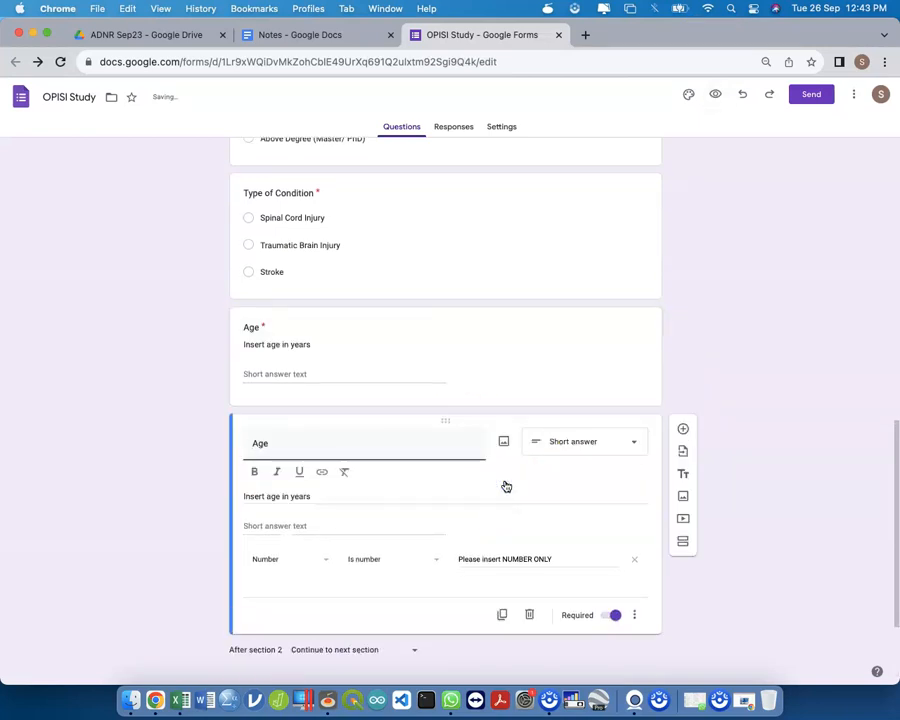
pyautogui.press('super+a')
pyautogui.write('CPGA')
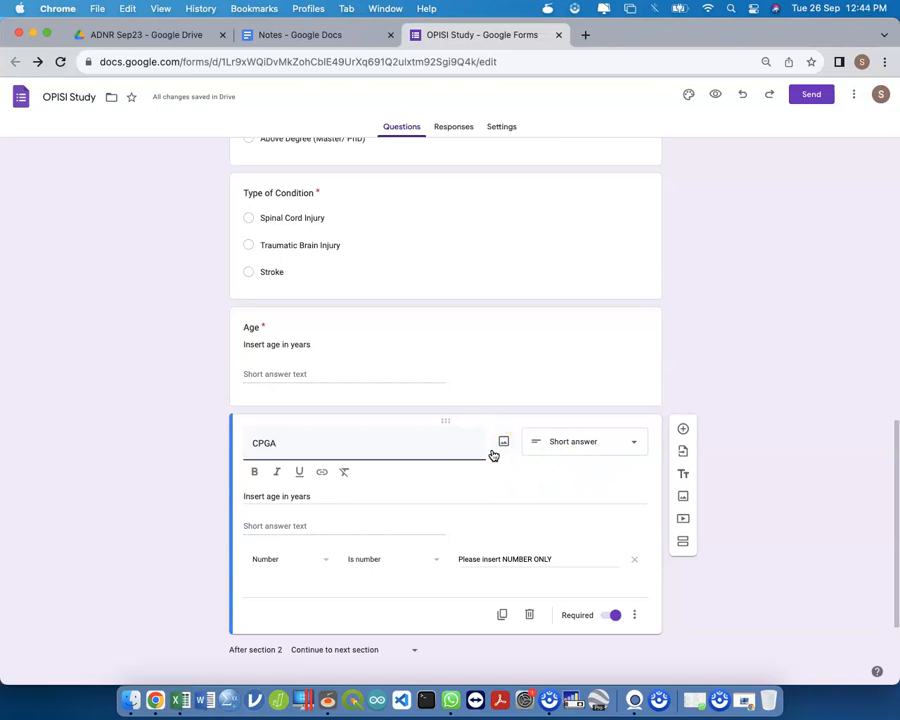
pyautogui.click(442, 437)
pyautogui.press('super+a')
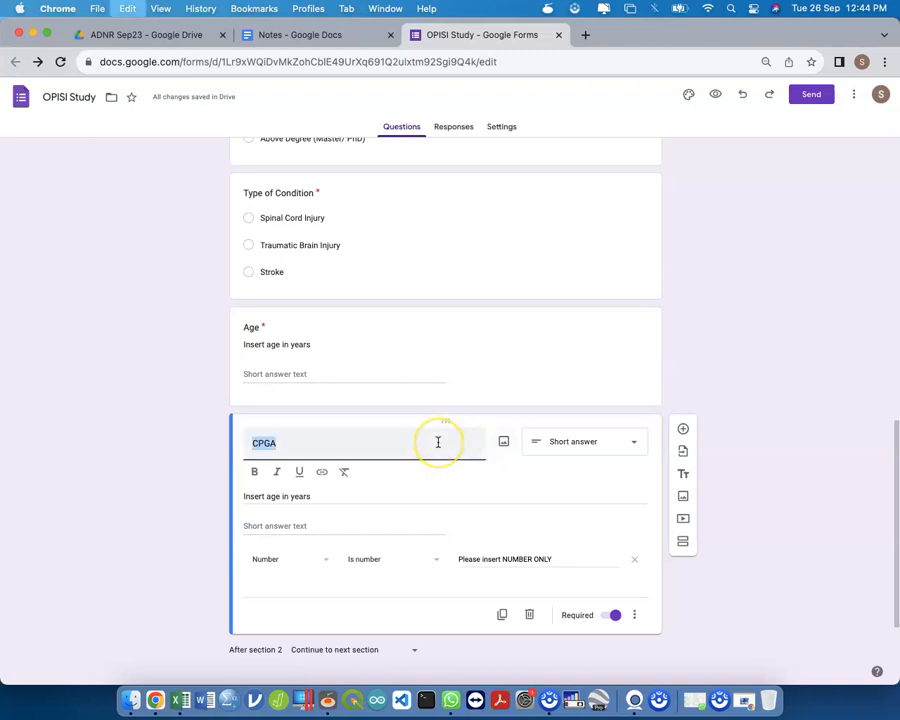
pyautogui.write('Type of')
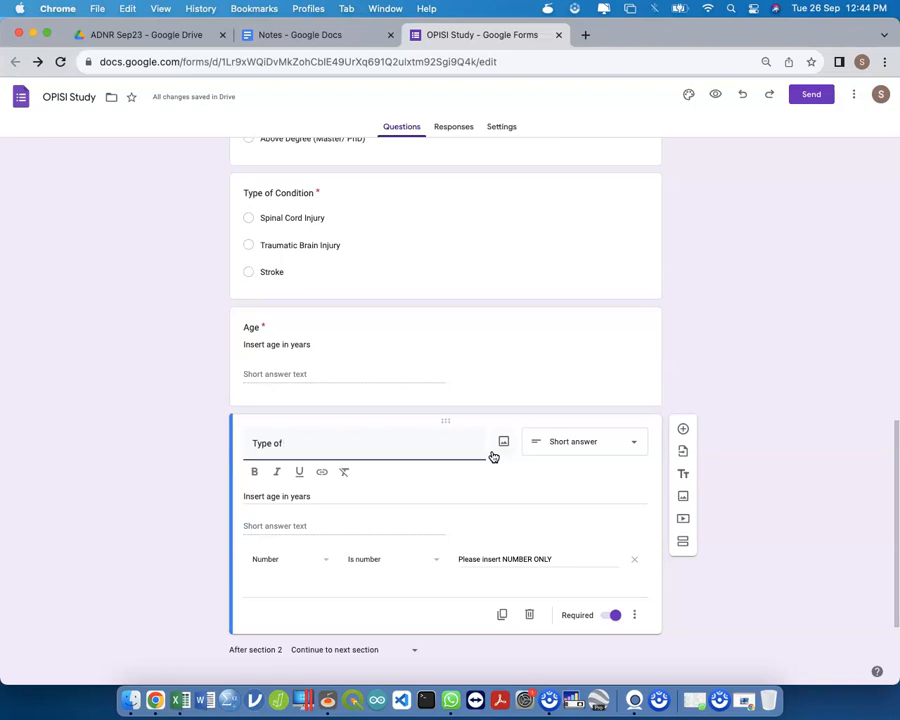
pyautogui.scroll(2, 493, 457)
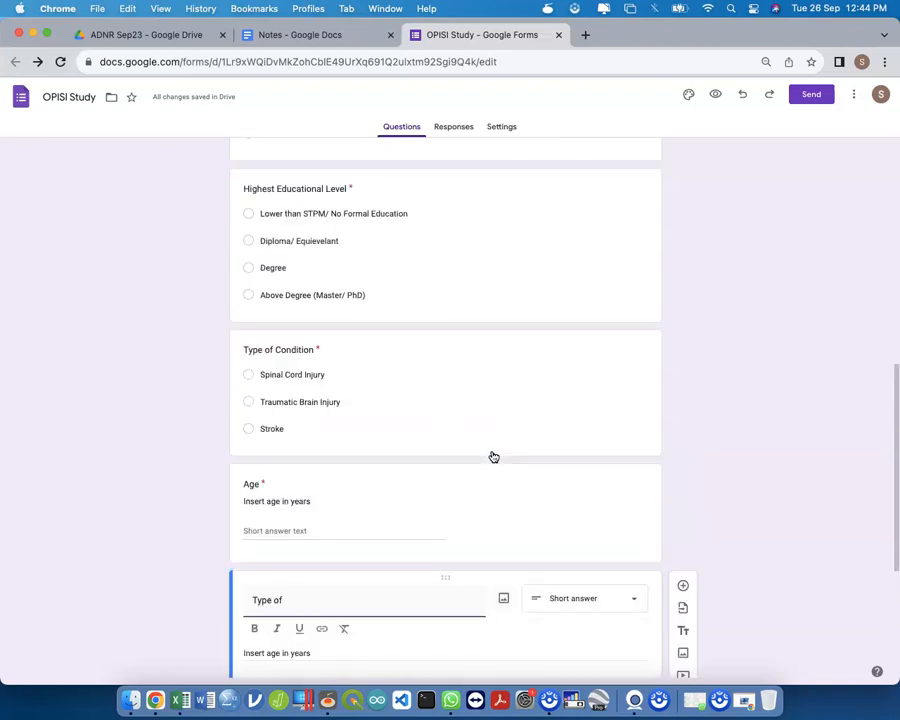
pyautogui.scroll(-2, 493, 456)
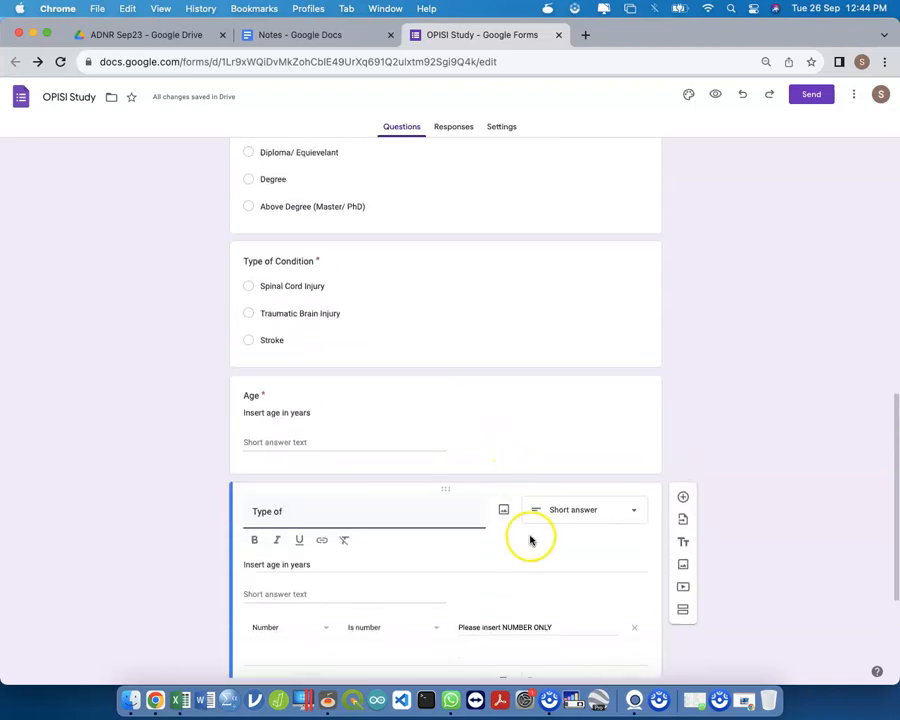
pyautogui.scroll(-1, 532, 538)
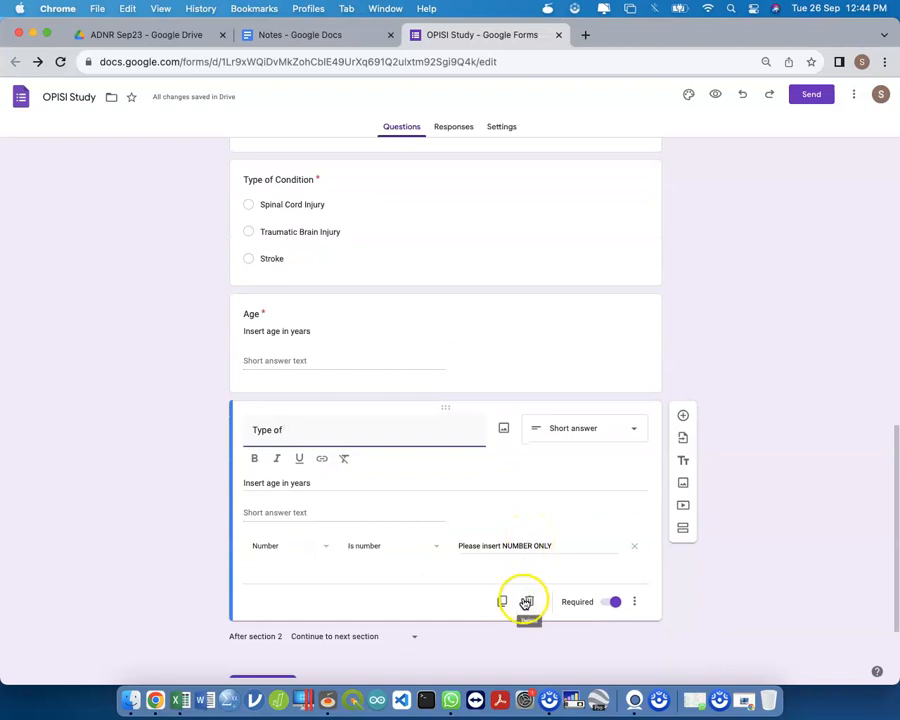
pyautogui.click(566, 428)
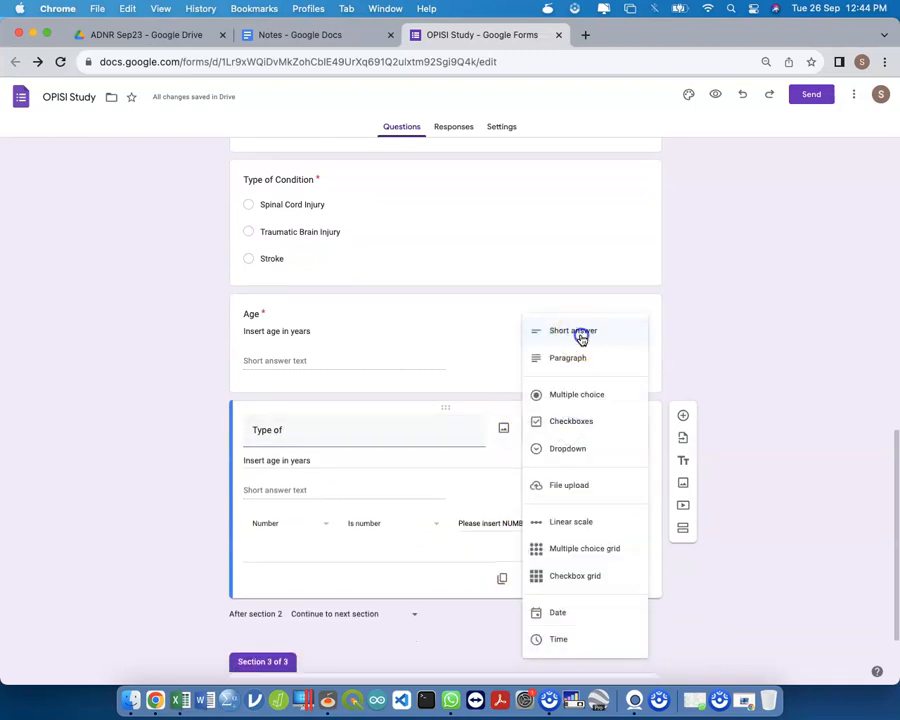
pyautogui.click(578, 331)
# Step: Retitle the question below Age as Marital Status, correcting the spelling of Marital
pyautogui.tripleClick(418, 434)
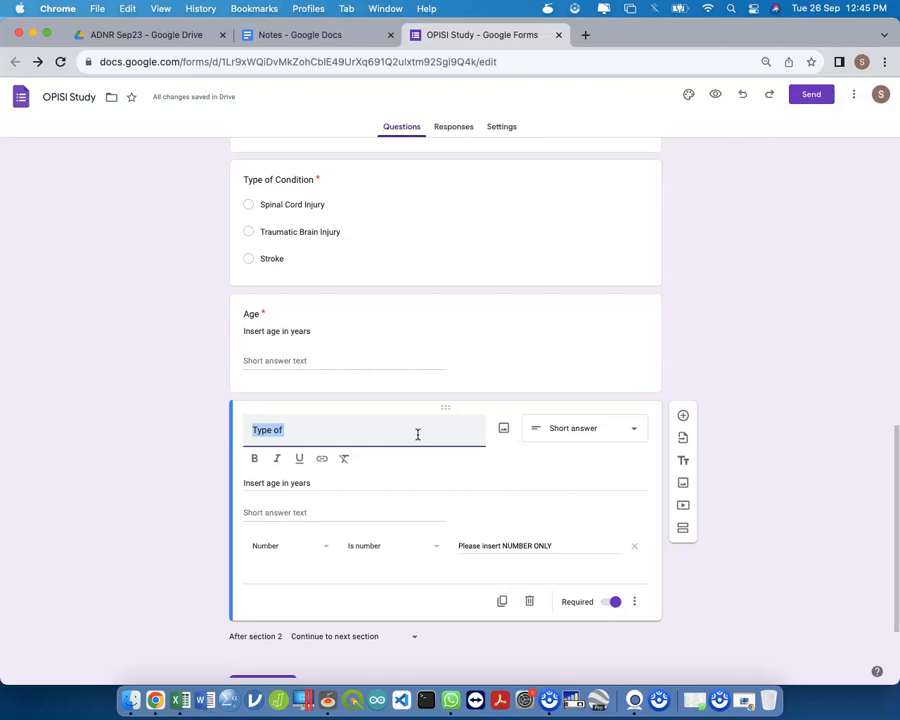
pyautogui.write('Married')
pyautogui.press('BackSpace')
pyautogui.press('BackSpace')
pyautogui.press('BackSpace')
pyautogui.press('BackSpace')
pyautogui.write('ita')
pyautogui.press('BackSpace')
pyautogui.write('ital Status')
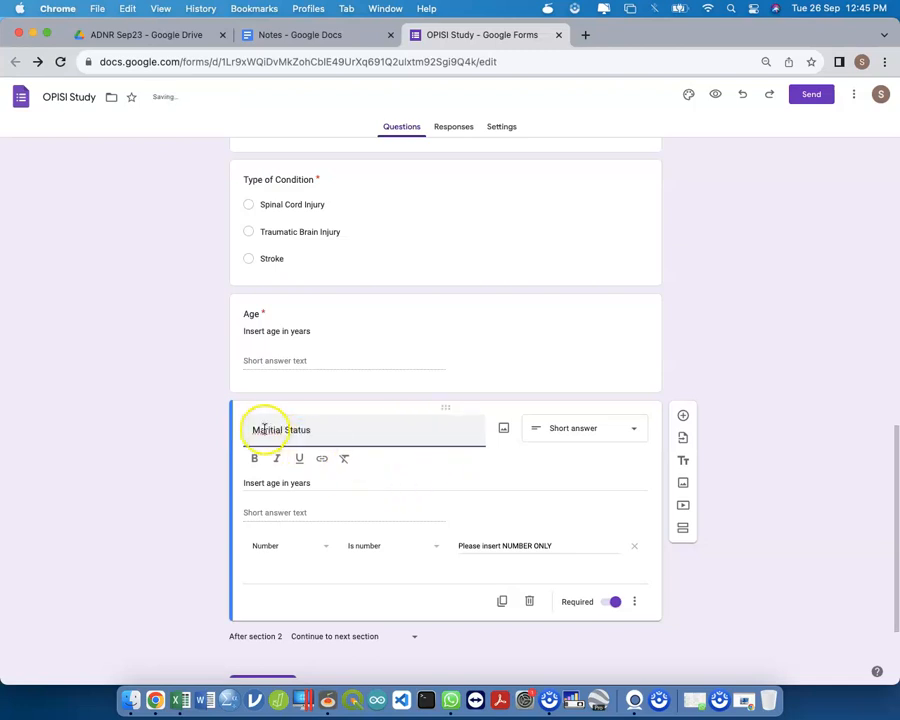
pyautogui.rightClick(263, 427)
pyautogui.click(291, 397)
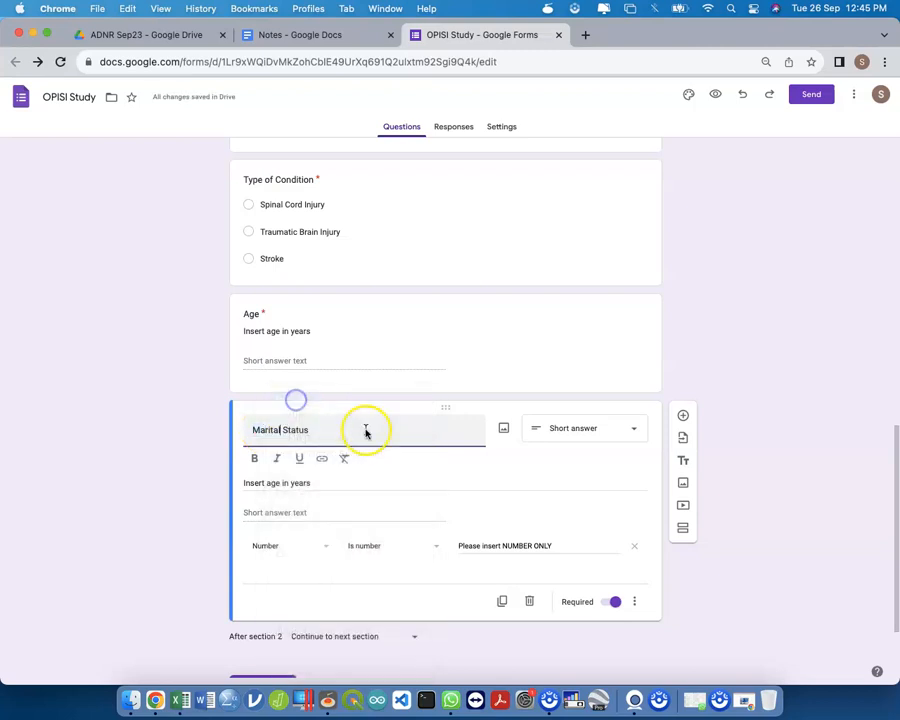
# Step: Change the Marital Status question to multiple choice and remove its description
pyautogui.tripleClick(408, 481)
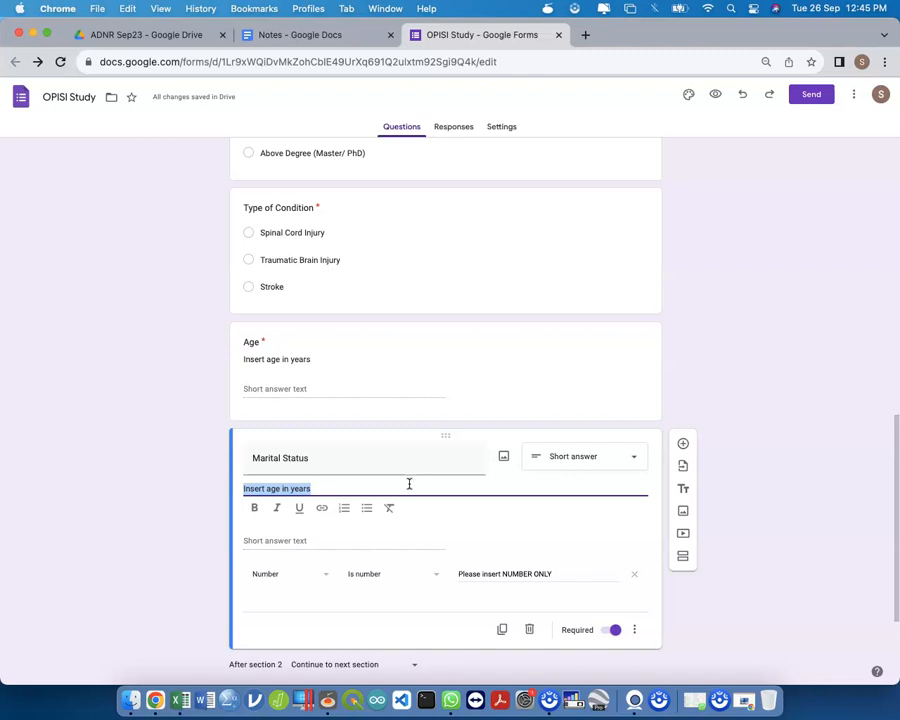
pyautogui.click(583, 456)
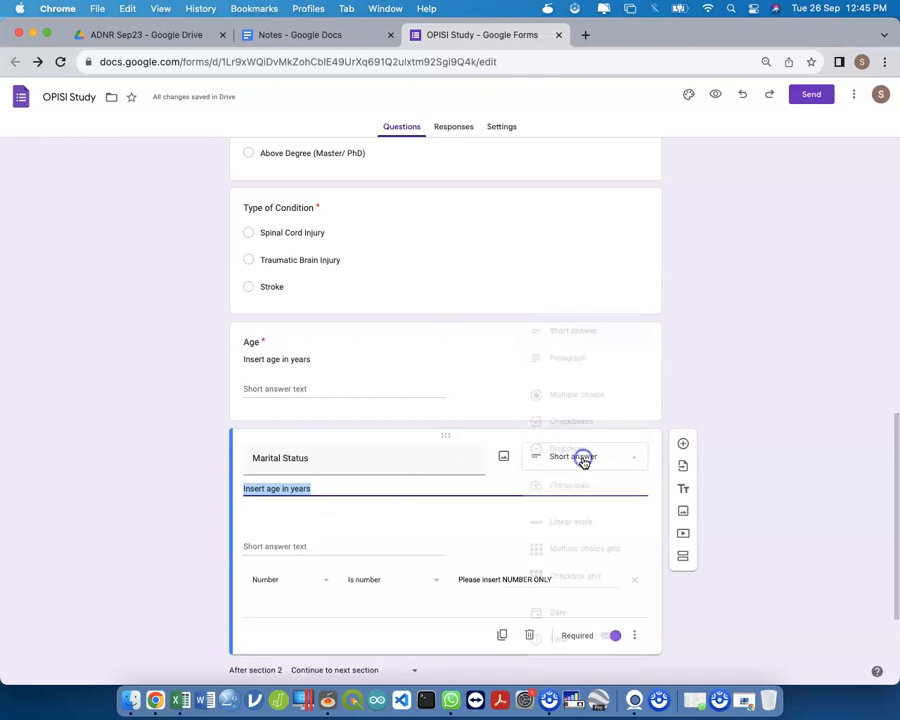
pyautogui.click(594, 396)
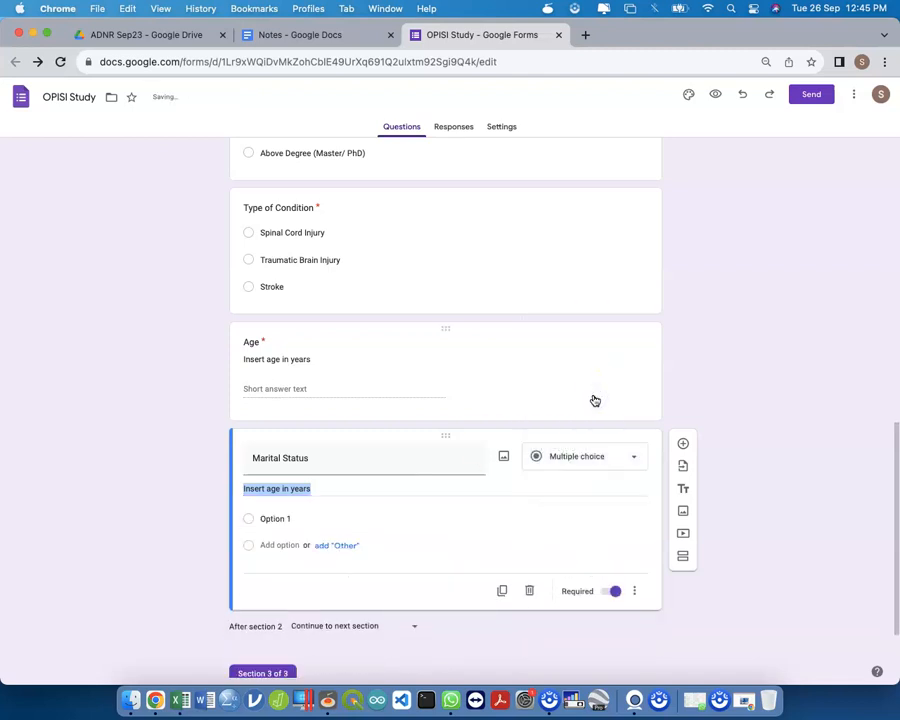
pyautogui.click(634, 591)
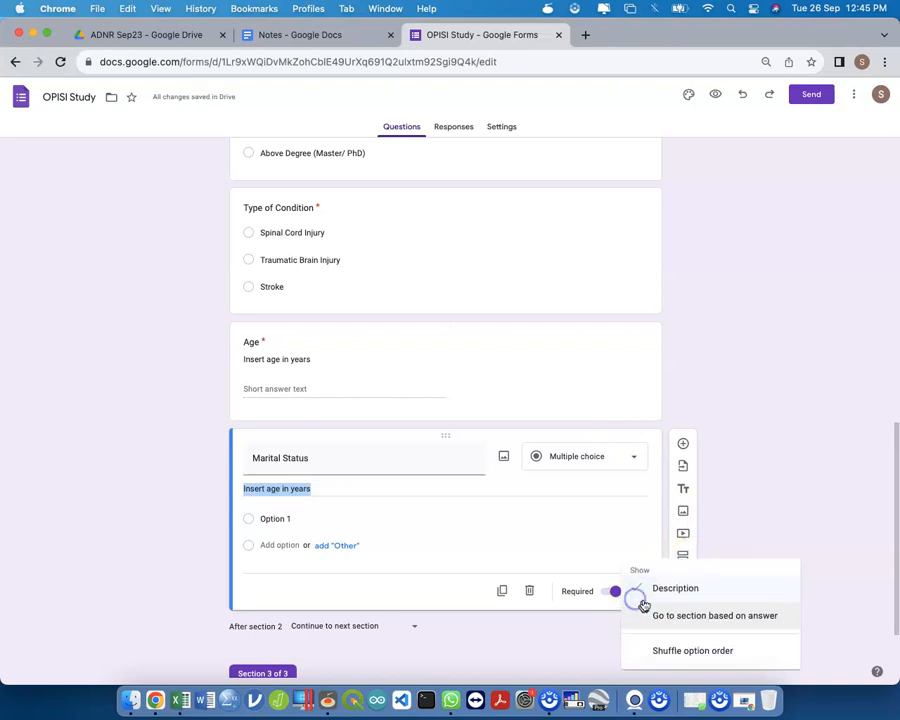
pyautogui.click(657, 590)
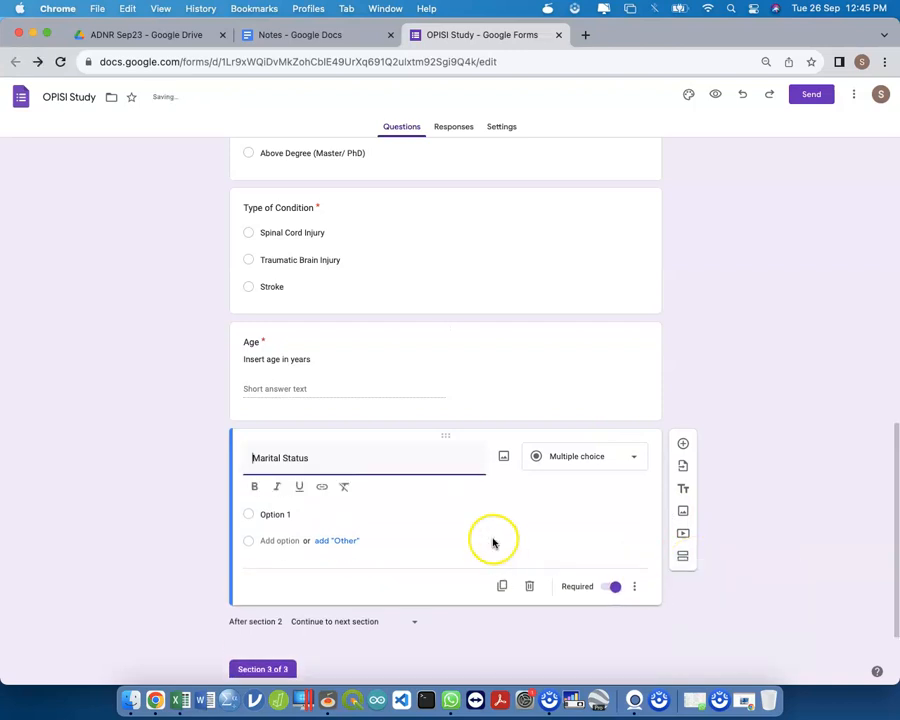
# Step: Name the first Marital Status option Married
pyautogui.click(388, 516)
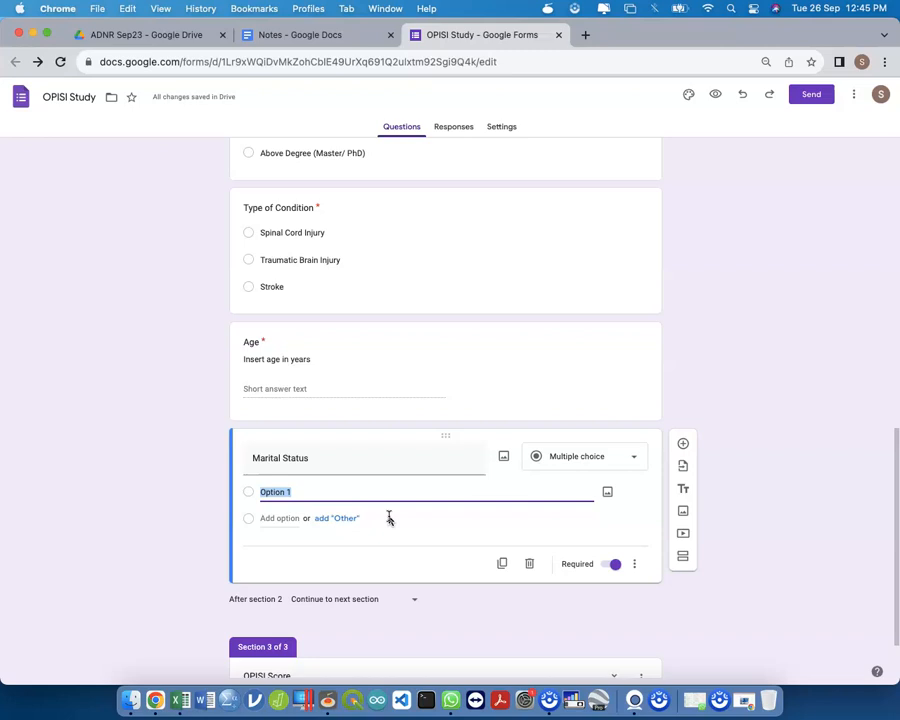
pyautogui.write('Ma')
pyautogui.press('BackSpace')
pyautogui.press('BackSpace')
pyautogui.write('Masd')
pyautogui.press('BackSpace')
pyautogui.press('BackSpace')
pyautogui.write('rried')
pyautogui.press('Tab')
pyautogui.press('Tab')
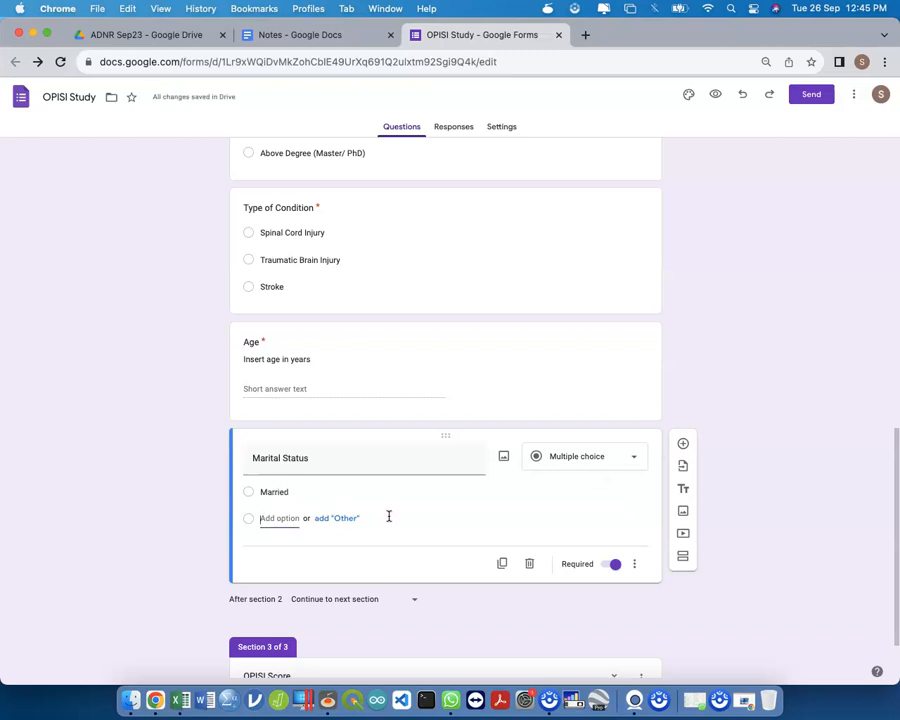
# Step: Add the options Single, Widow and Divorce to the Marital Status question
pyautogui.write('Single')
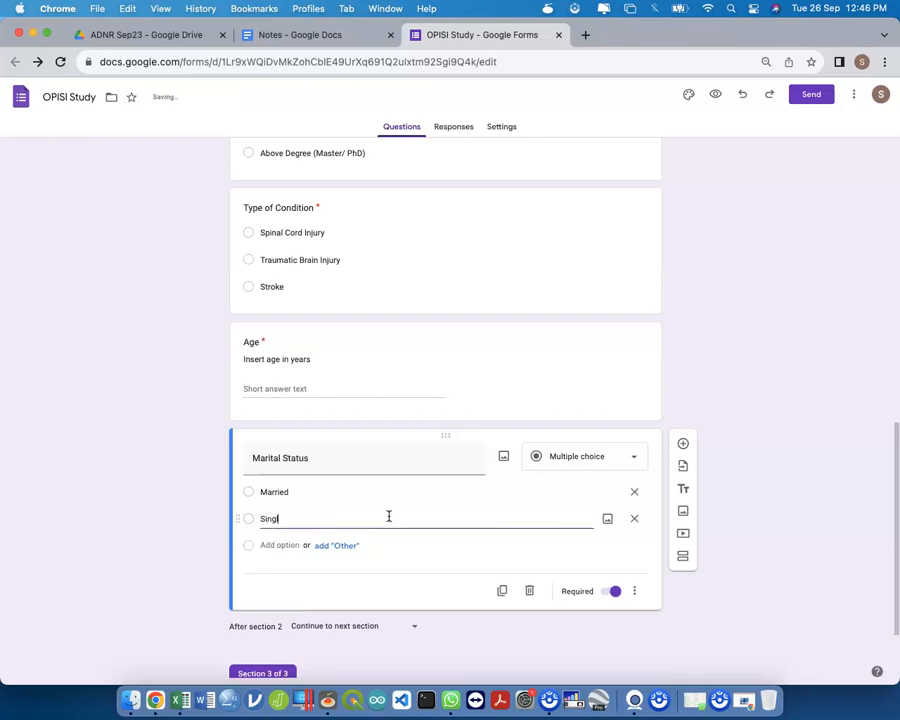
pyautogui.press('Tab')
pyautogui.press('Tab')
pyautogui.write('Widow')
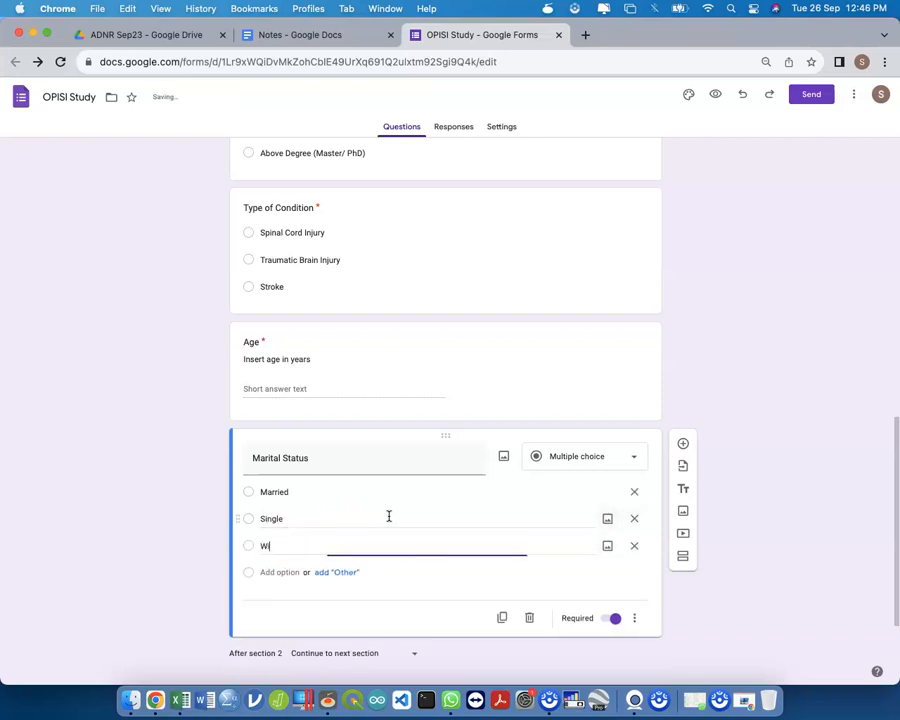
pyautogui.press('Tab')
pyautogui.press('Tab')
pyautogui.press('Tab')
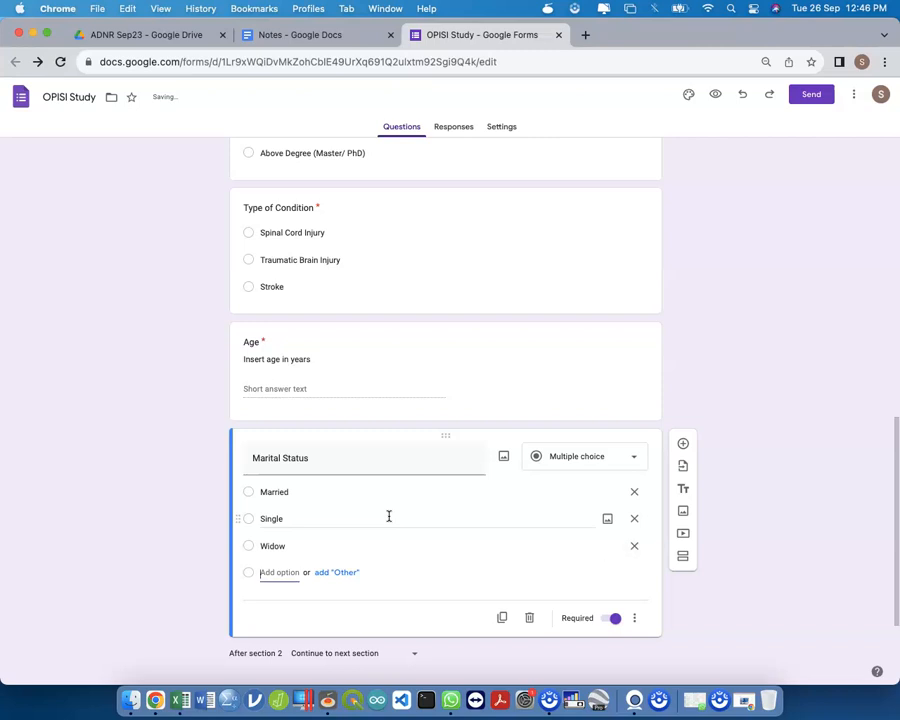
pyautogui.write('Divors')
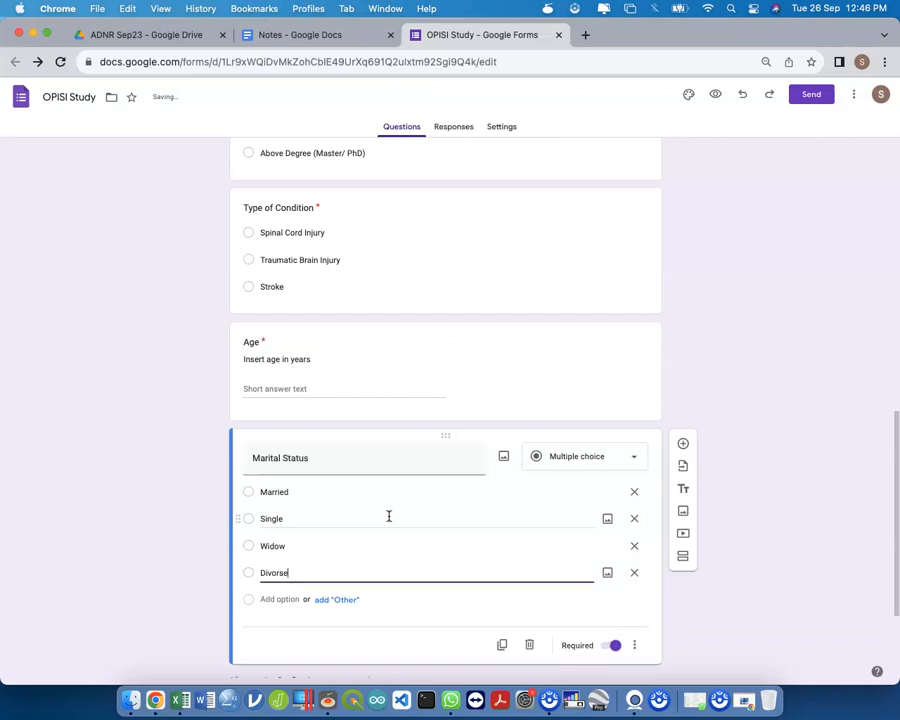
pyautogui.press('BackSpace')
pyautogui.write('ce')
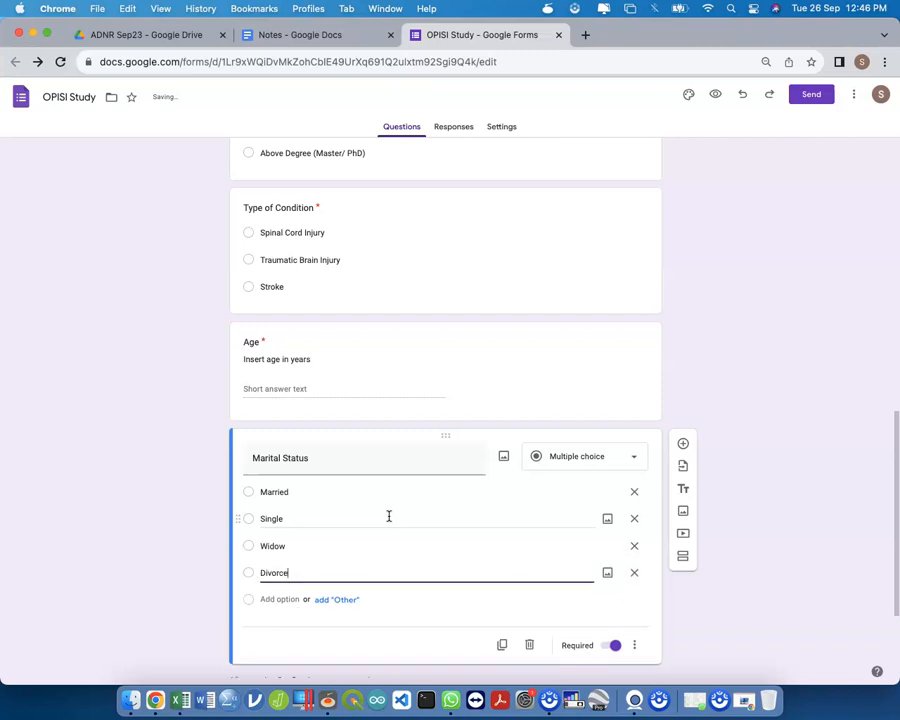
# Step: Duplicate the Marital Status question and retitle the copy Sexual Experience
pyautogui.click(502, 645)
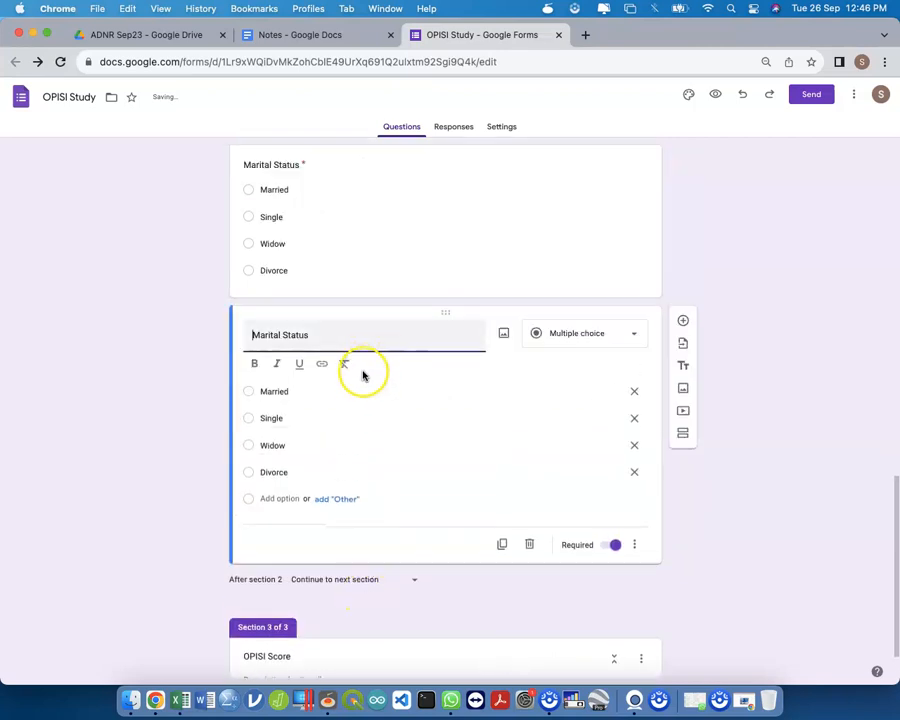
pyautogui.scroll(1, 362, 378)
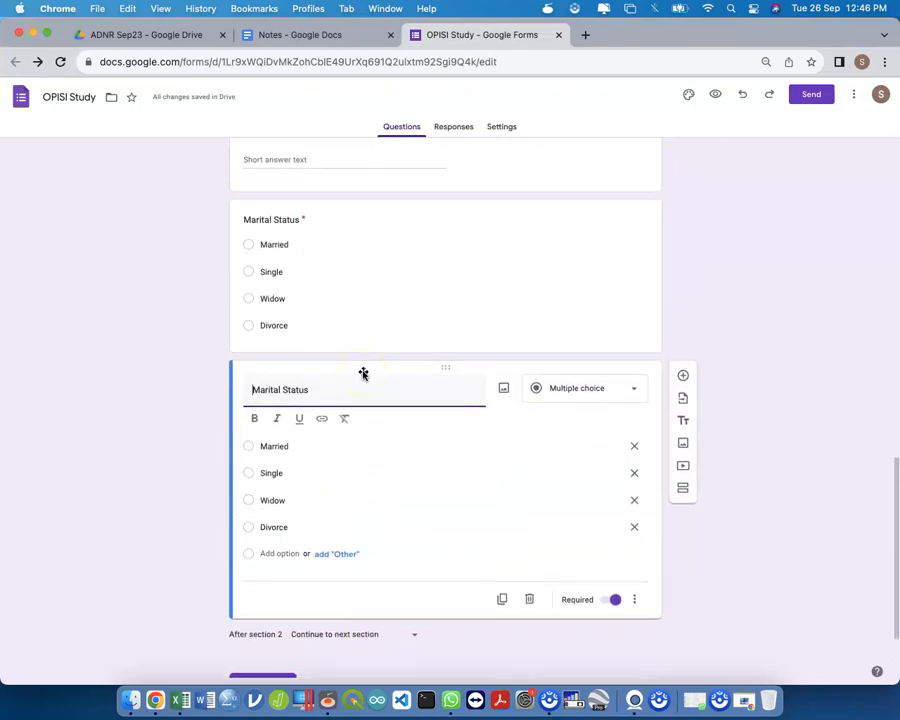
pyautogui.click(355, 384)
pyautogui.press('super+a')
pyautogui.write('Secual')
pyautogui.press('BackSpace')
pyautogui.press('BackSpace')
pyautogui.press('BackSpace')
pyautogui.press('BackSpace')
pyautogui.write('xual Experien')
pyautogui.press('BackSpace')
pyautogui.press('BackSpace')
pyautogui.write('ience')
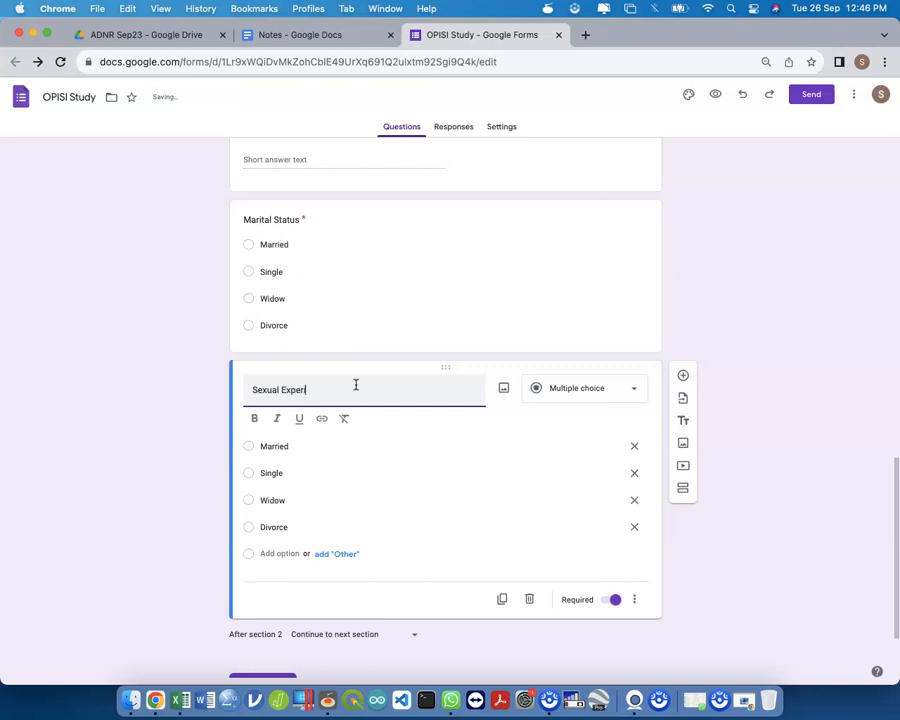
# Step: Replace the marital options of the Sexual Experience question with two options, Yes and No
pyautogui.click(634, 446)
pyautogui.click(635, 454)
pyautogui.write('Yes')
pyautogui.click(508, 448)
pyautogui.write('No')
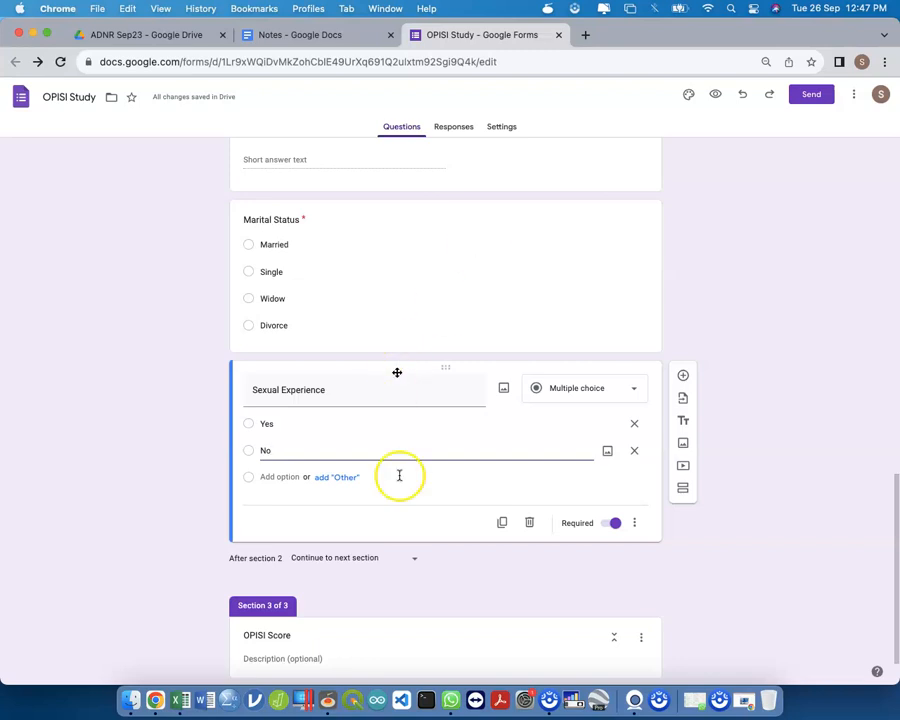
# Step: Duplicate the Sexual Experience question and retitle the copy Status of Patient
pyautogui.click(512, 524)
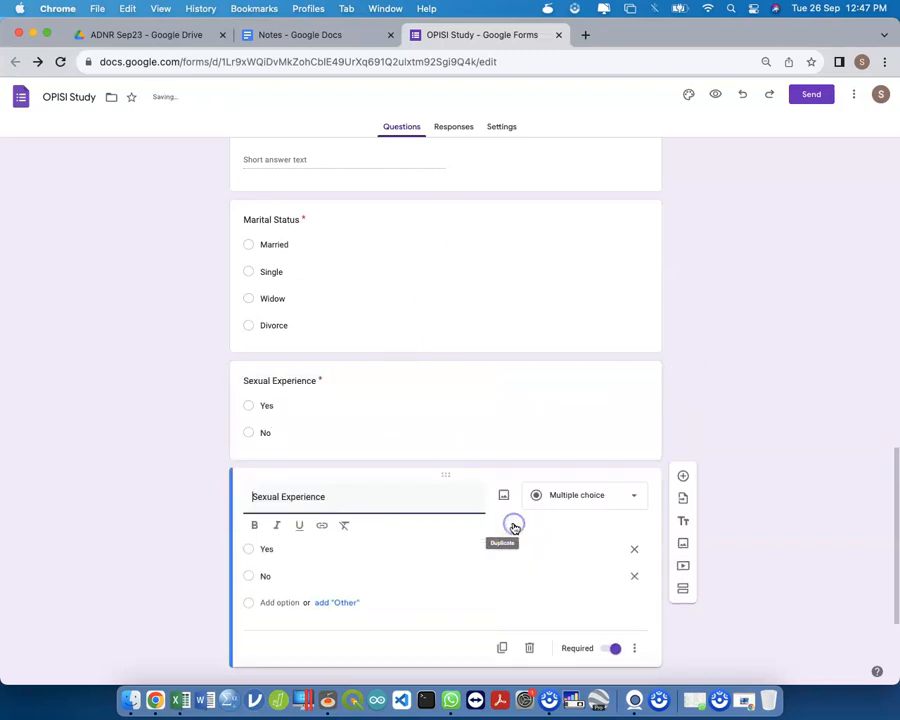
pyautogui.tripleClick(364, 494)
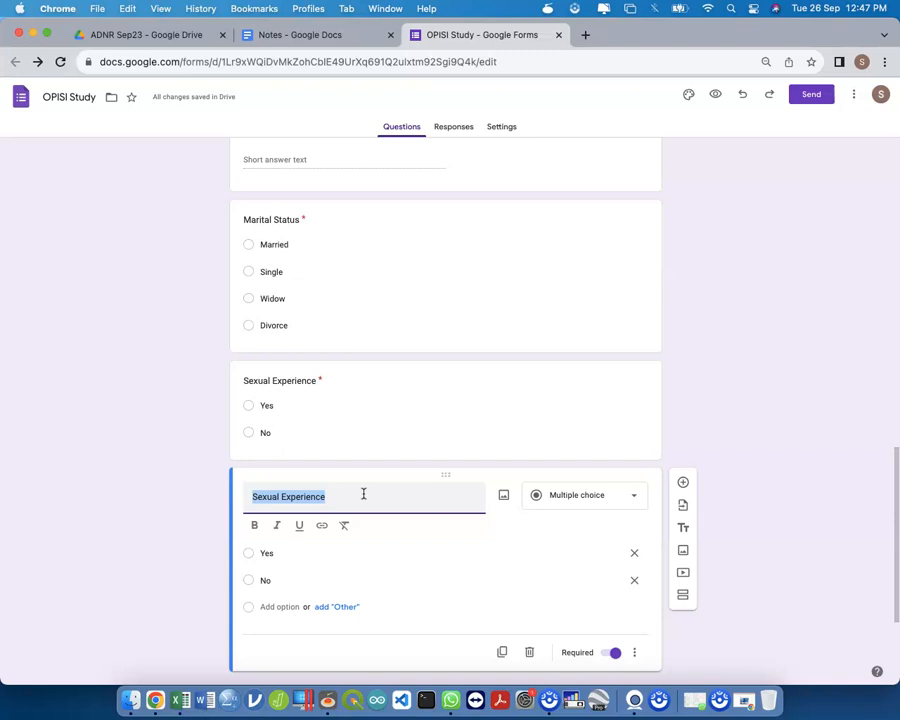
pyautogui.write('Out')
pyautogui.press('BackSpace')
pyautogui.press('BackSpace')
pyautogui.press('BackSpace')
pyautogui.write('Status of Patient')
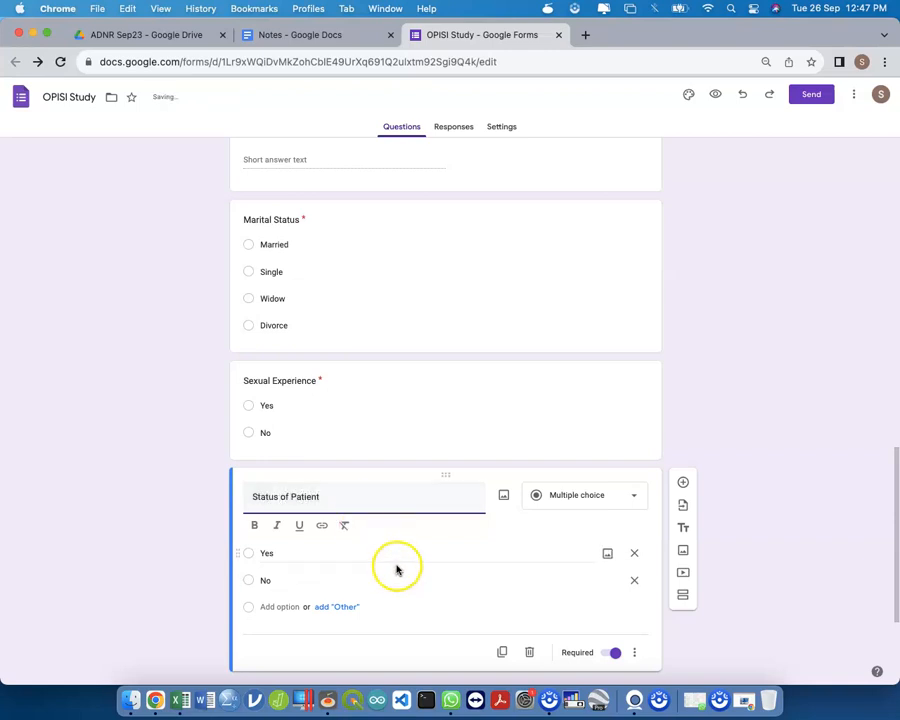
# Step: Replace the Yes and No options of the Status of Patient question with Inpatient and Outpatient
pyautogui.click(406, 548)
pyautogui.write('Inpatient')
pyautogui.click(377, 552)
pyautogui.write('Outpatien')
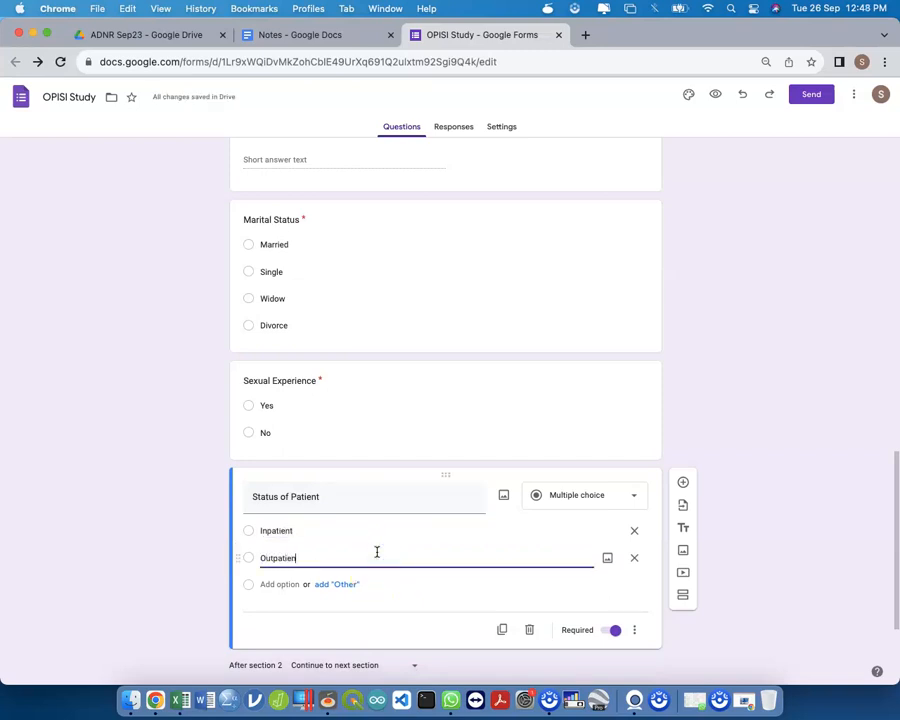
pyautogui.write('t')
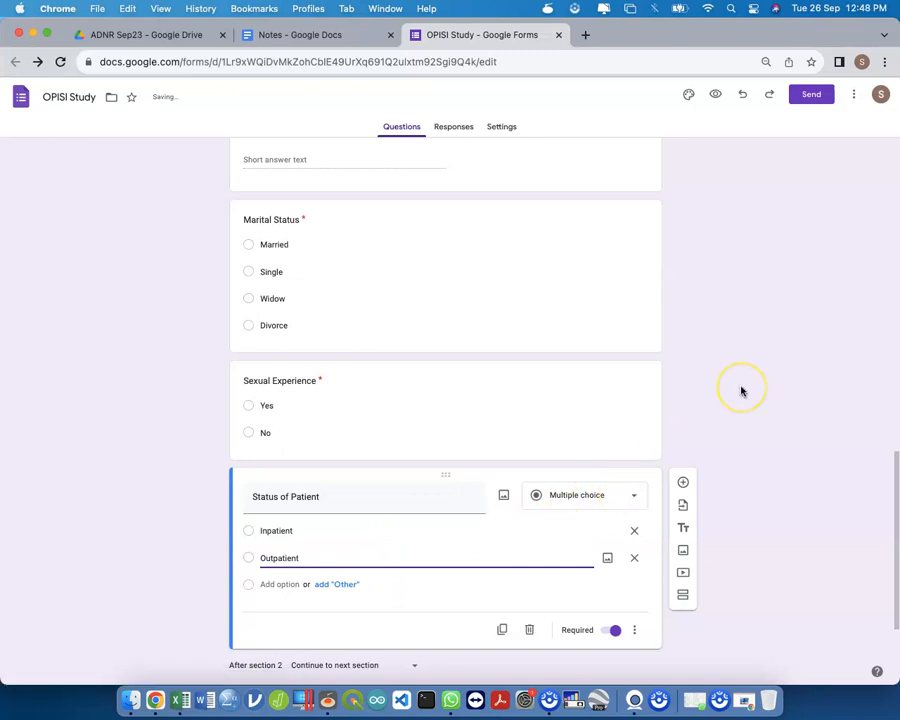
# Step: Review the form's questions from the consent section through to the end of the Demographic section
pyautogui.scroll(-2, 741, 391)
pyautogui.click(738, 370)
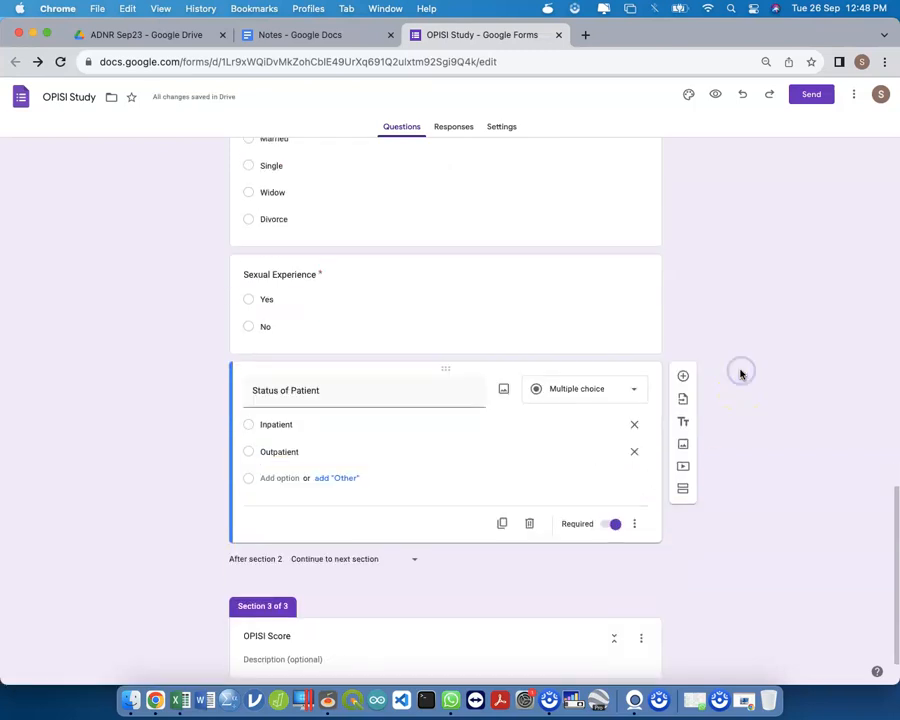
pyautogui.scroll(-1, 741, 374)
pyautogui.scroll(10, 741, 374)
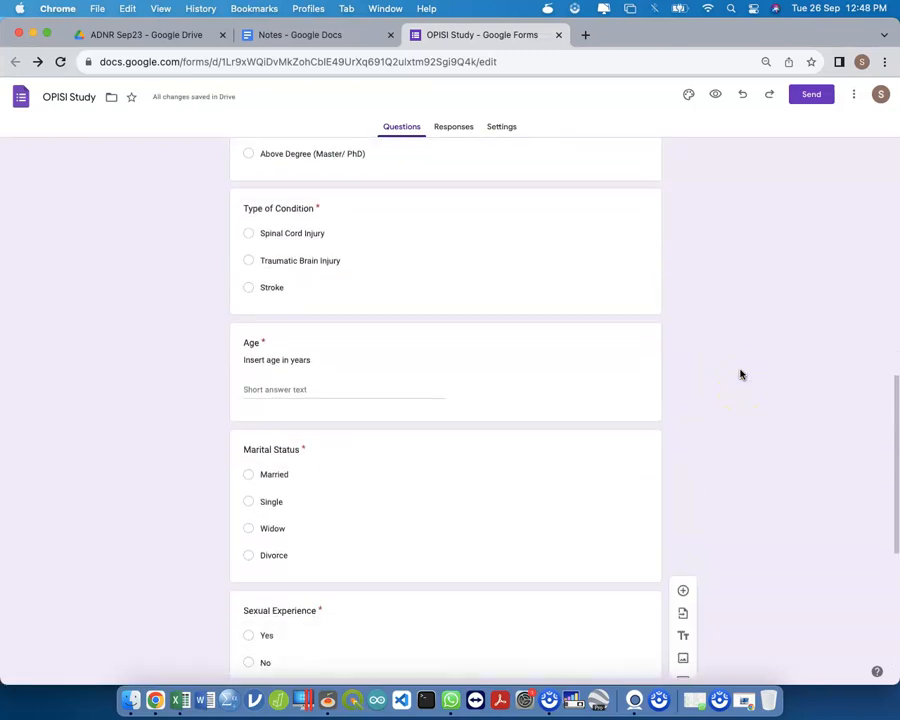
pyautogui.scroll(5, 741, 374)
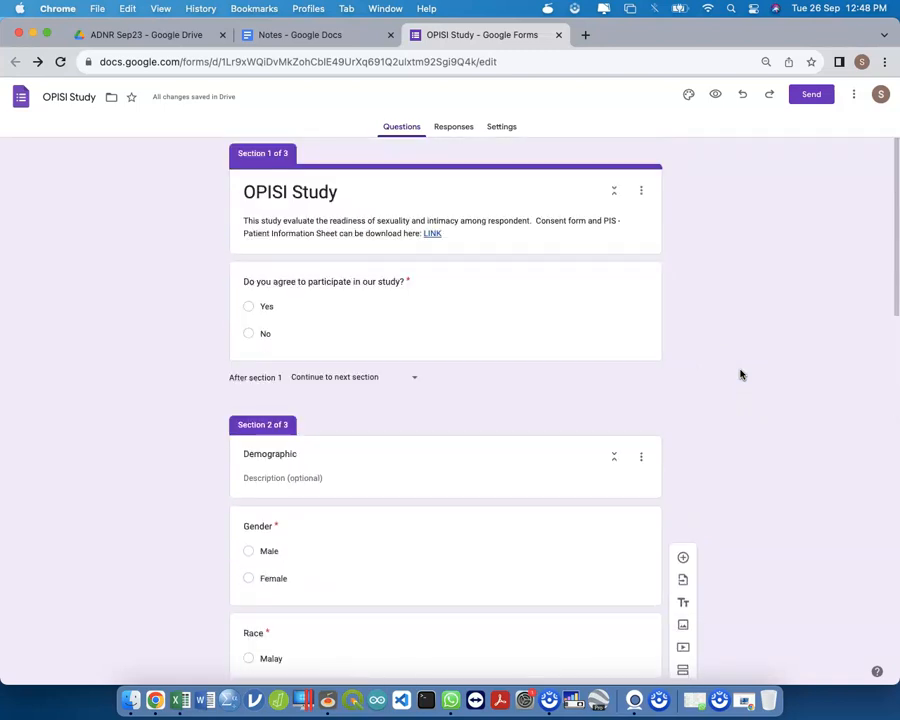
pyautogui.scroll(-9, 741, 374)
pyautogui.scroll(-4, 741, 374)
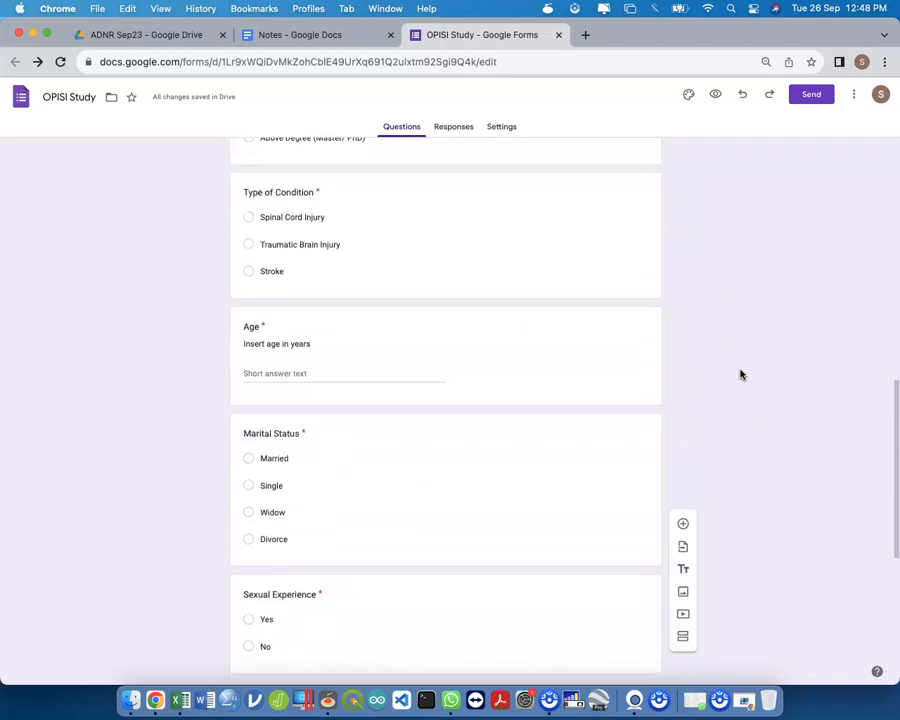
pyautogui.scroll(-2, 741, 374)
pyautogui.scroll(-5, 741, 374)
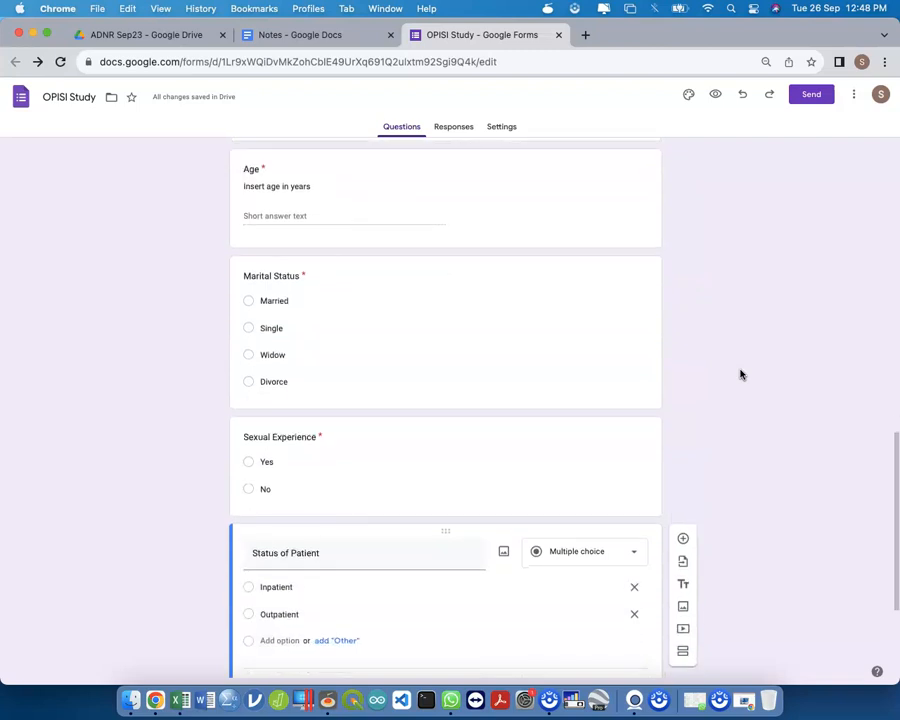
# Step: Duplicate the Status of Patient question and retitle the copy Year of Intimacy
pyautogui.click(502, 485)
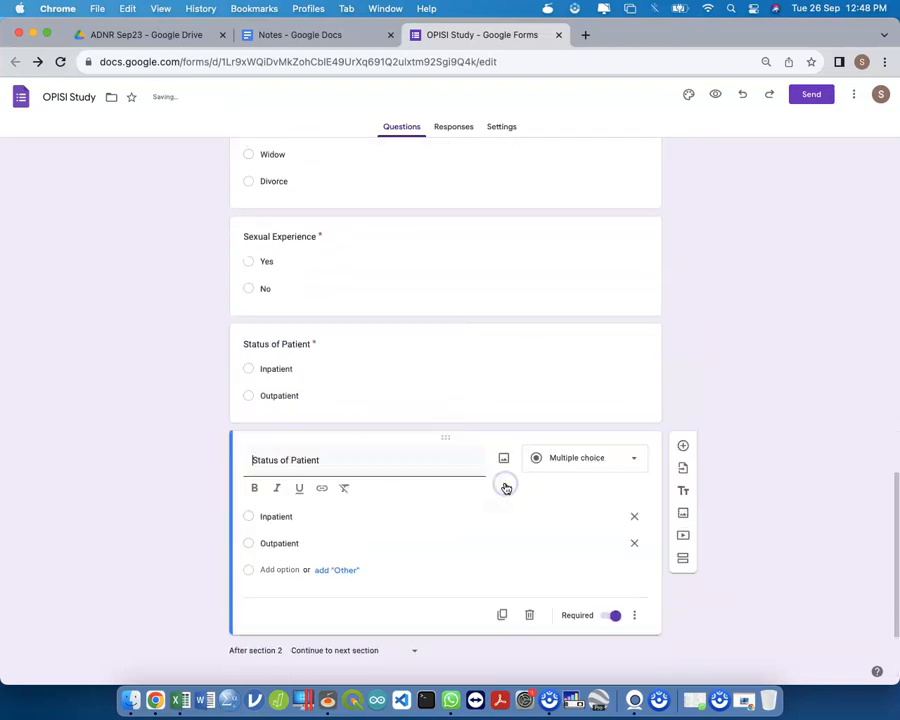
pyautogui.press('super+a')
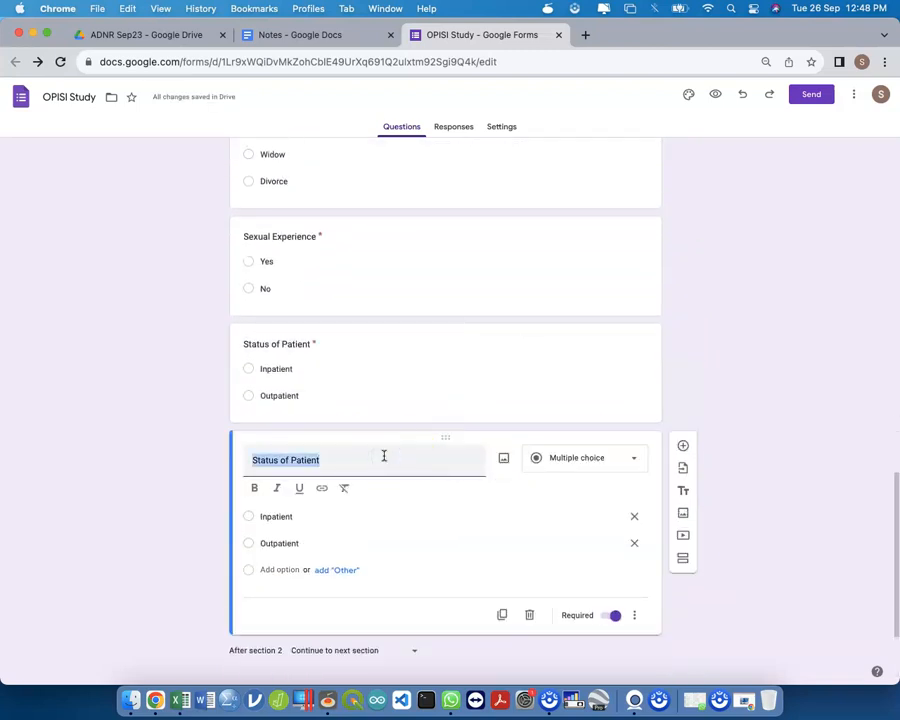
pyautogui.write('Sec')
pyautogui.press('BackSpace')
pyautogui.press('BackSpace')
pyautogui.press('BackSpace')
pyautogui.write('Year')
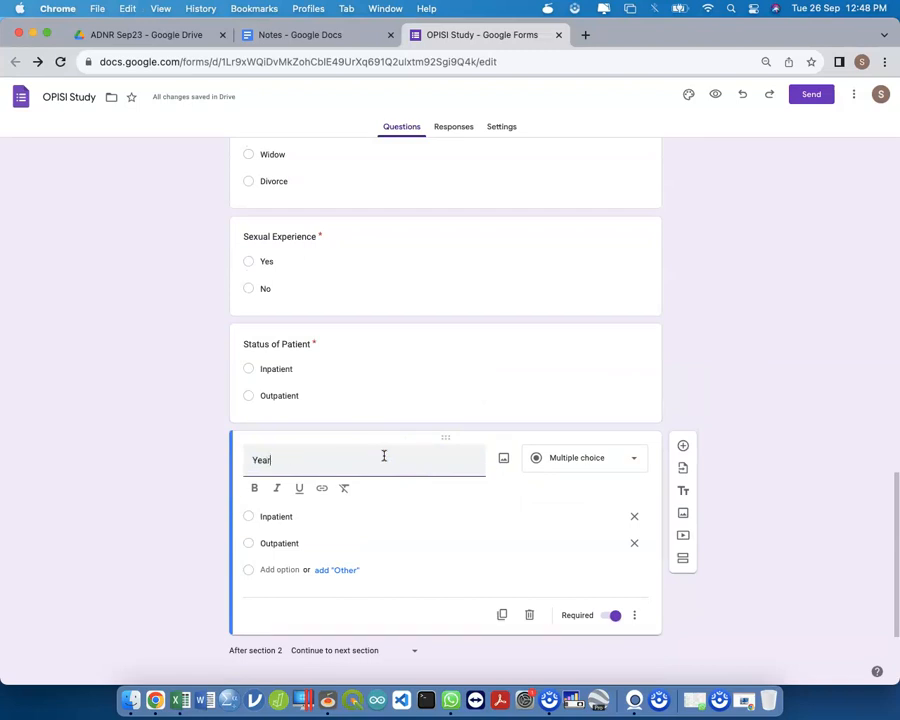
pyautogui.write(' of ')
pyautogui.write('Sexual ')
pyautogui.write('Ex')
pyautogui.press('BackSpace')
pyautogui.press('BackSpace')
pyautogui.press('BackSpace')
pyautogui.press('BackSpace')
pyautogui.press('BackSpace')
pyautogui.press('BackSpace')
pyautogui.press('BackSpace')
pyautogui.press('BackSpace')
pyautogui.press('BackSpace')
pyautogui.write('Intimacy')
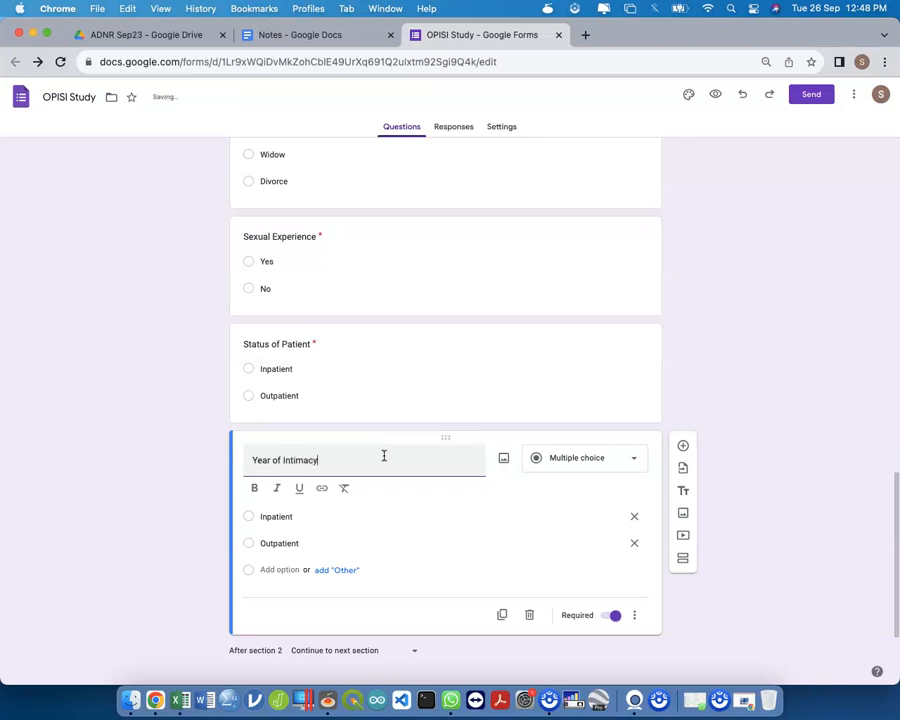
# Step: Change the Year of Intimacy question to short answer and enable its description
pyautogui.click(617, 459)
pyautogui.click(616, 328)
pyautogui.click(634, 547)
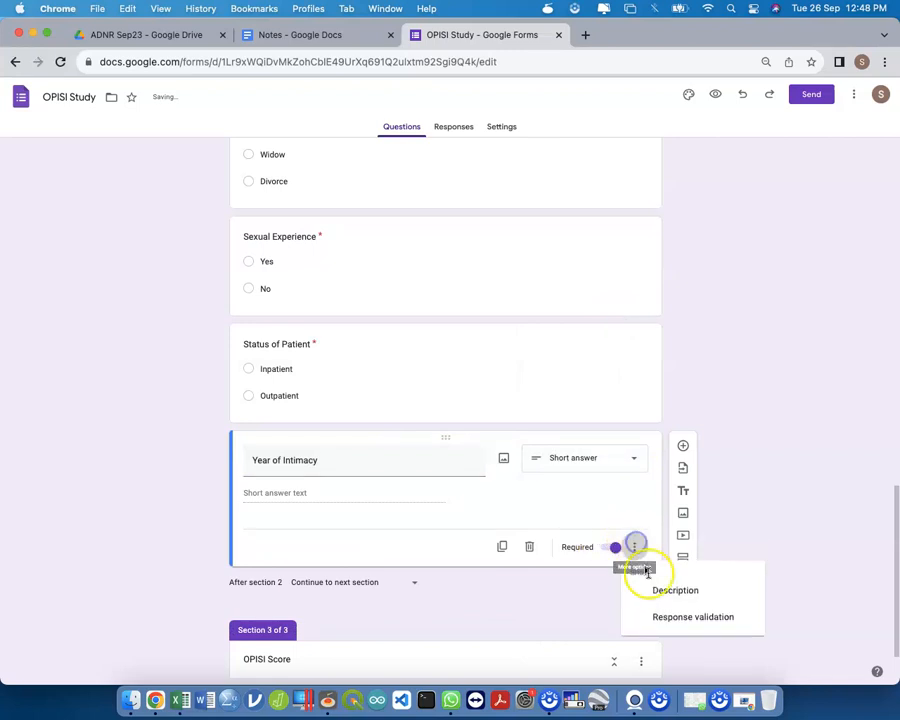
pyautogui.click(670, 589)
# Step: Add response validation to the Year of Intimacy question, using the Number rule with the condition Is number
pyautogui.click(634, 592)
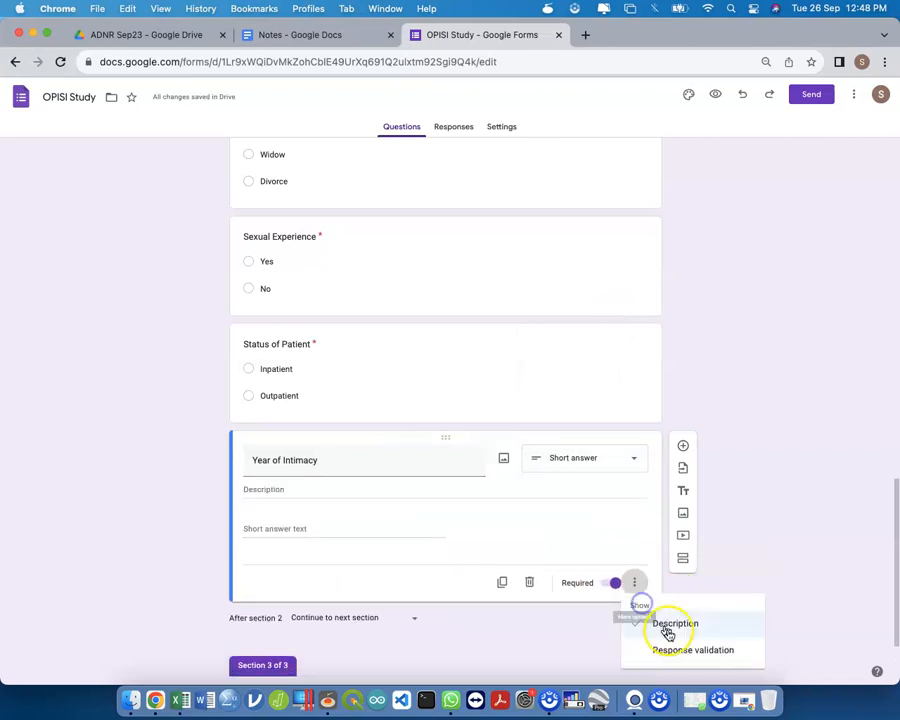
pyautogui.click(674, 645)
pyautogui.click(400, 554)
pyautogui.click(390, 621)
# Step: Set the Year of Intimacy description to "E.g. please insert numbers of years"
pyautogui.click(342, 488)
pyautogui.write('please insert')
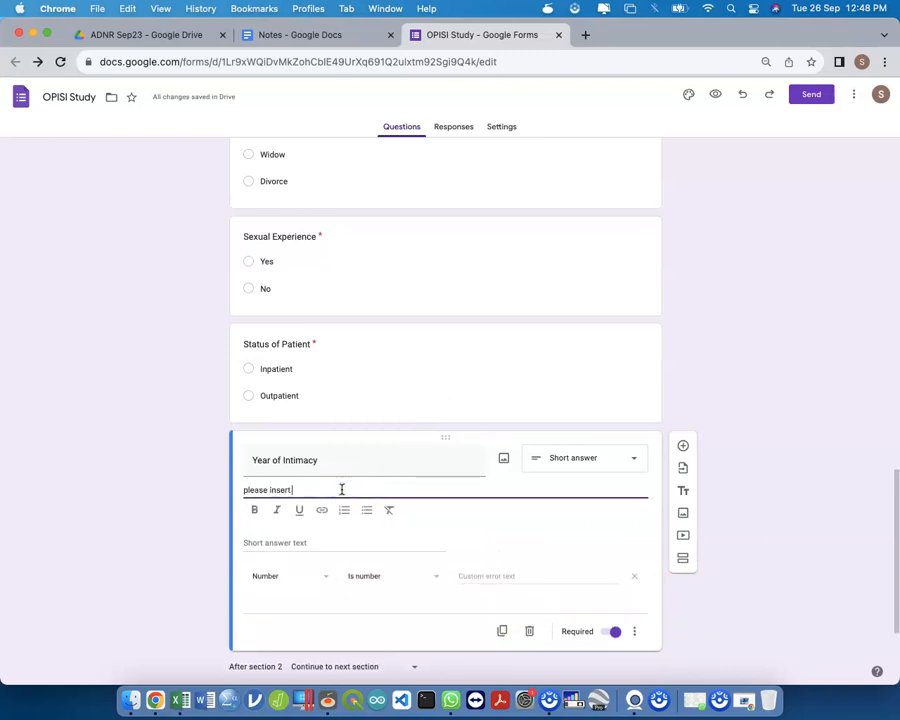
pyautogui.write(' numebrs of')
pyautogui.press('BackSpace')
pyautogui.press('BackSpace')
pyautogui.press('BackSpace')
pyautogui.press('BackSpace')
pyautogui.press('BackSpace')
pyautogui.press('BackSpace')
pyautogui.press('BackSpace')
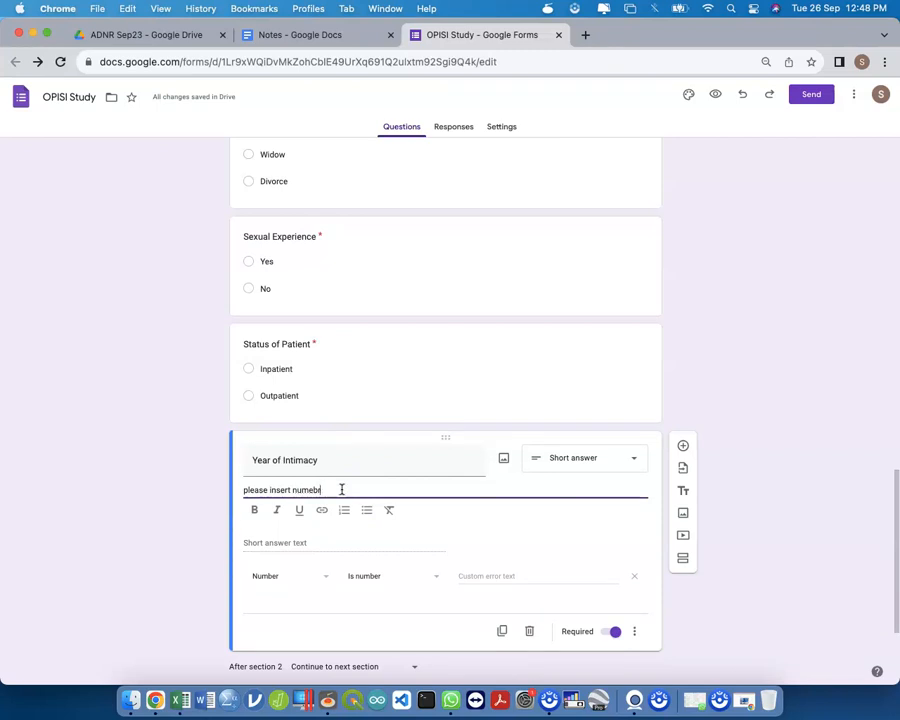
pyautogui.write('bers of years')
pyautogui.click(243, 491)
pyautogui.write('(.g.')
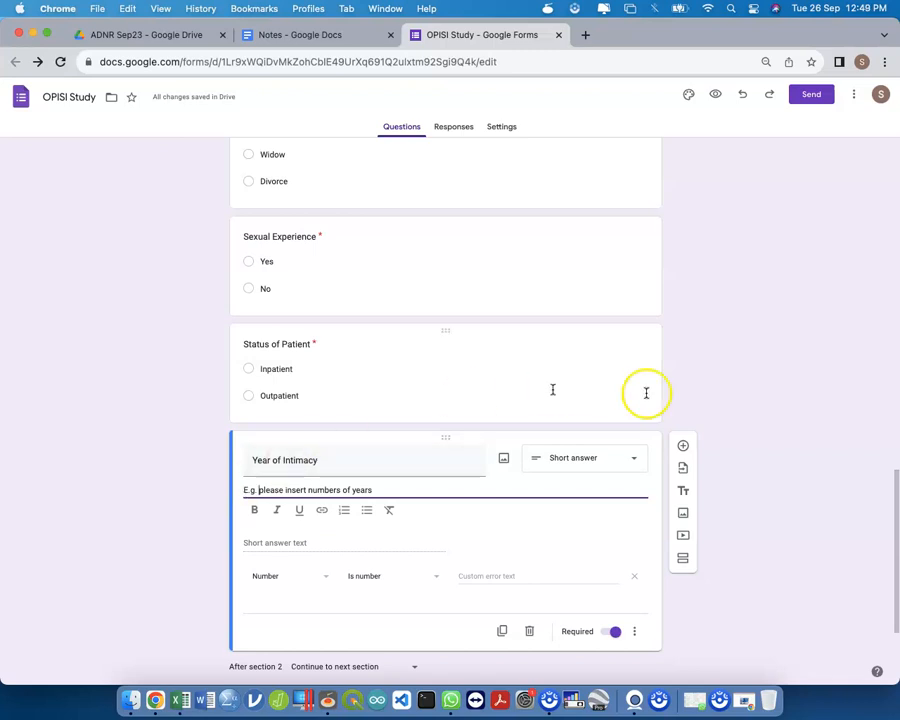
pyautogui.click(728, 340)
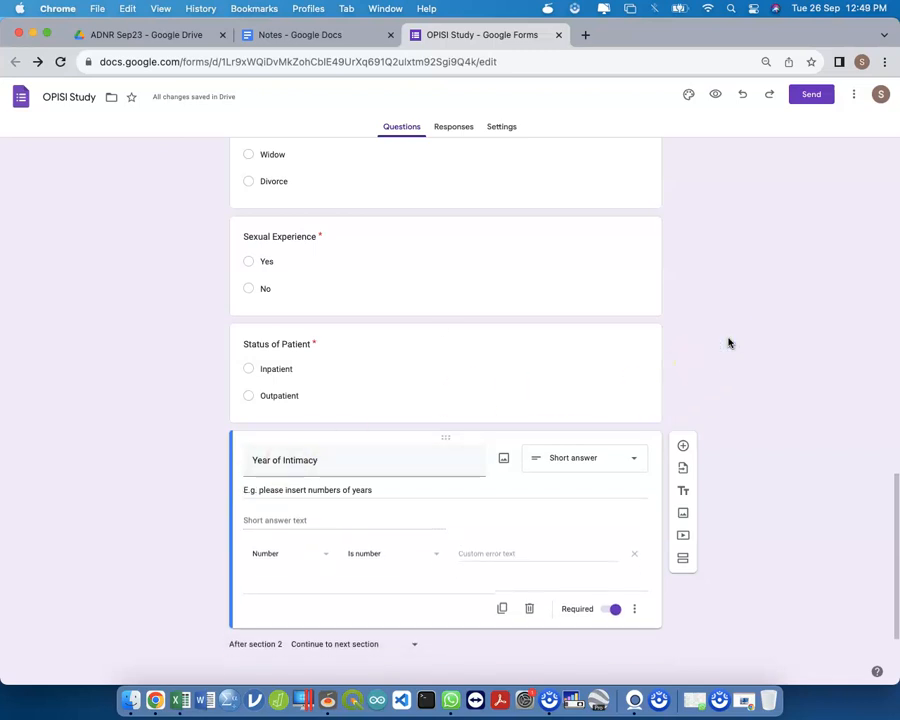
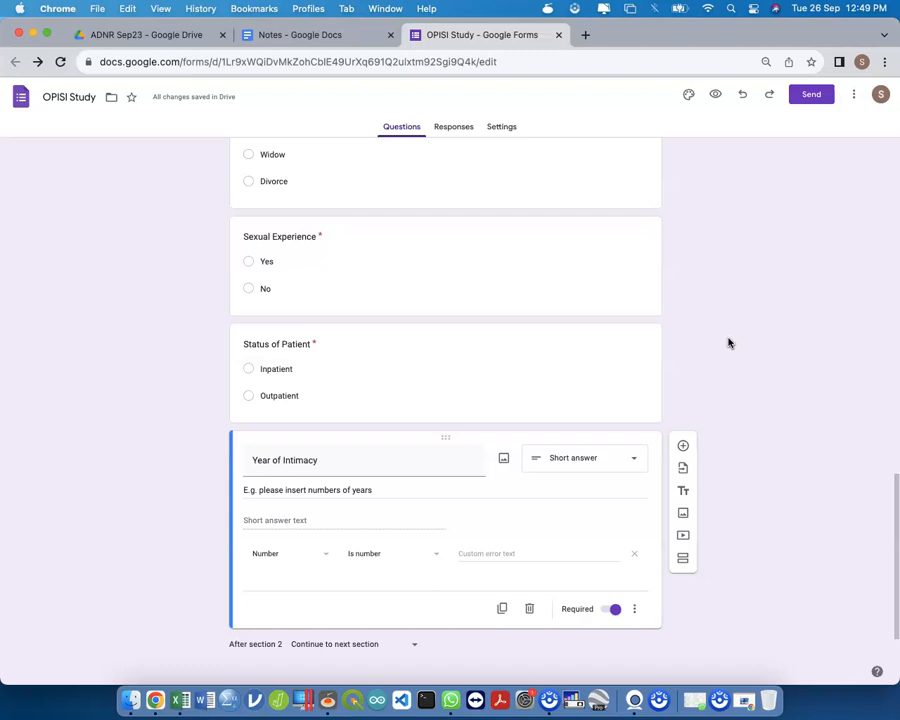
pyautogui.scroll(10, 729, 343)
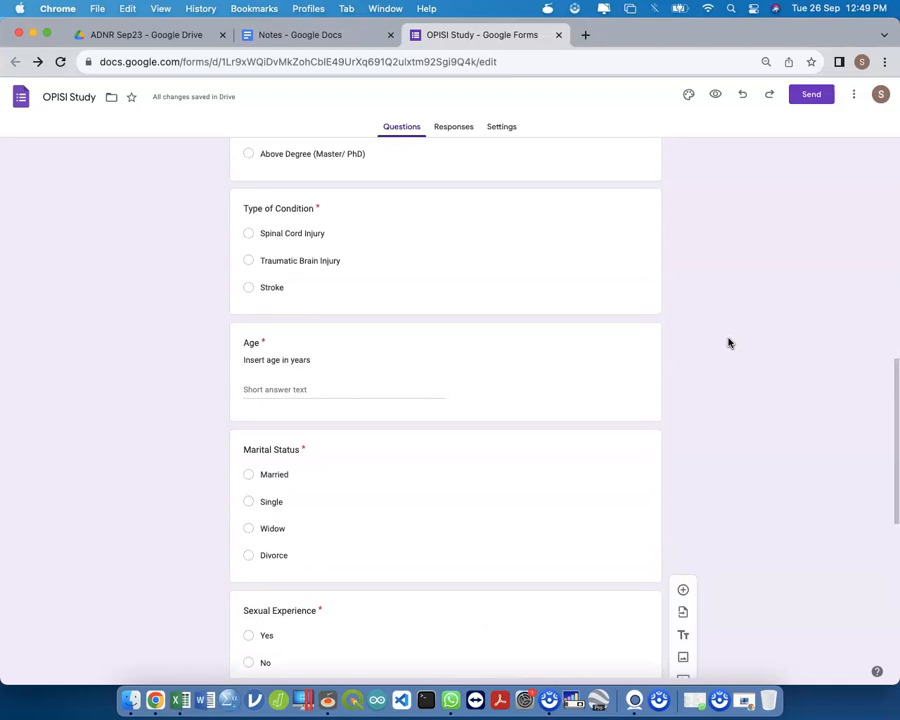
pyautogui.click(495, 322)
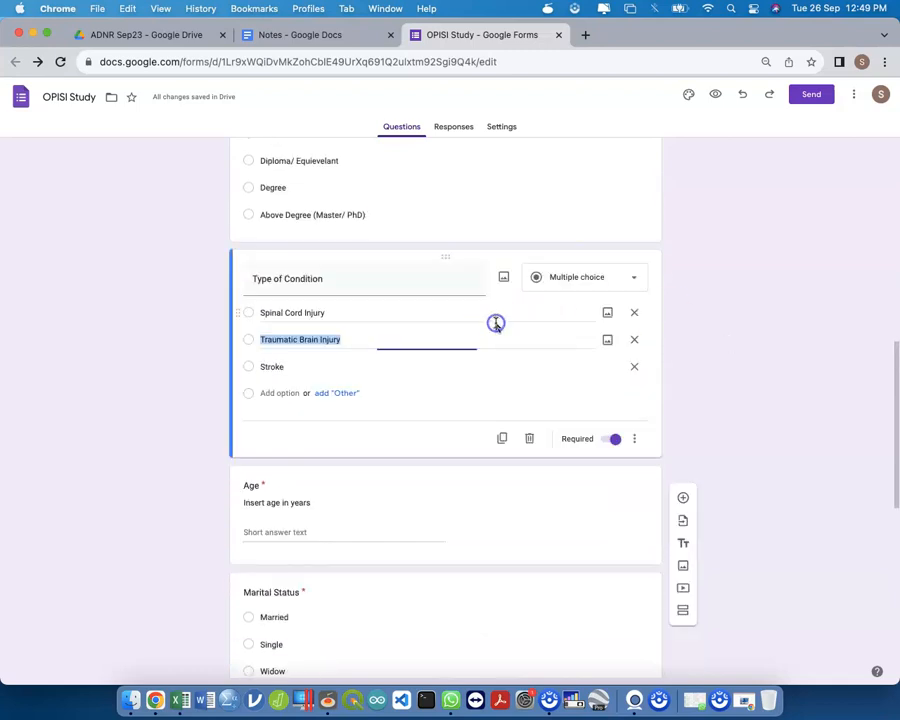
pyautogui.click(750, 460)
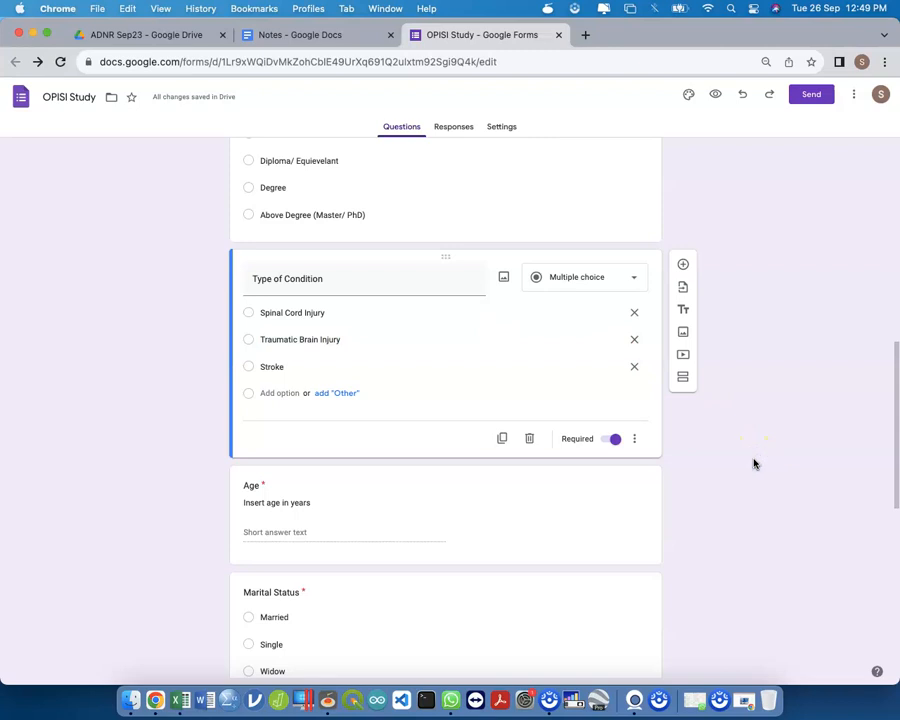
pyautogui.scroll(-10, 754, 463)
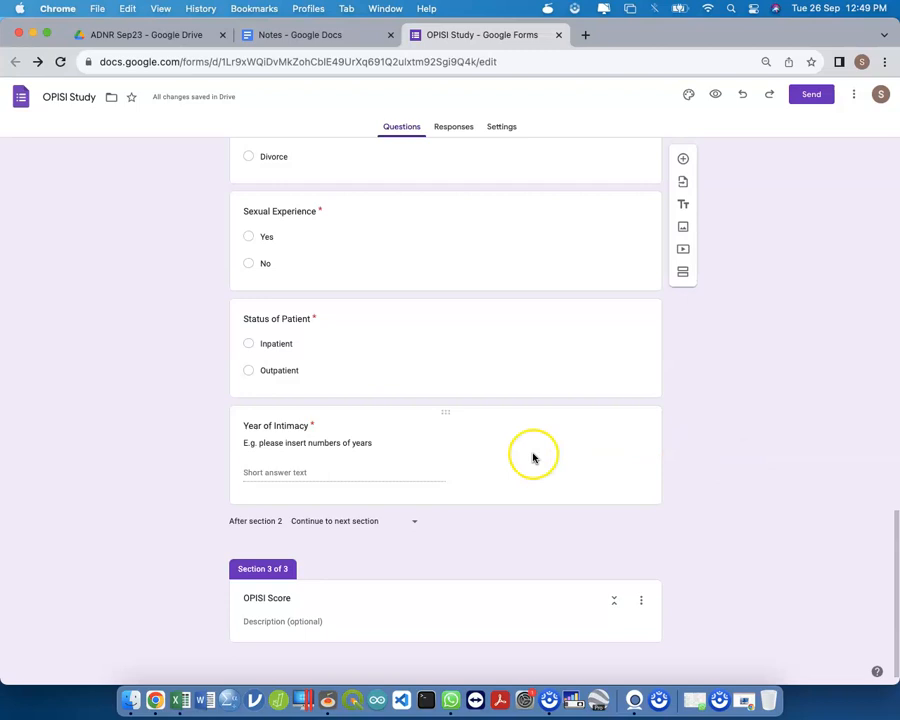
# Step: Duplicate the Year of Intimacy question and retitle the copy Year of Sexual Inactivity
pyautogui.click(533, 458)
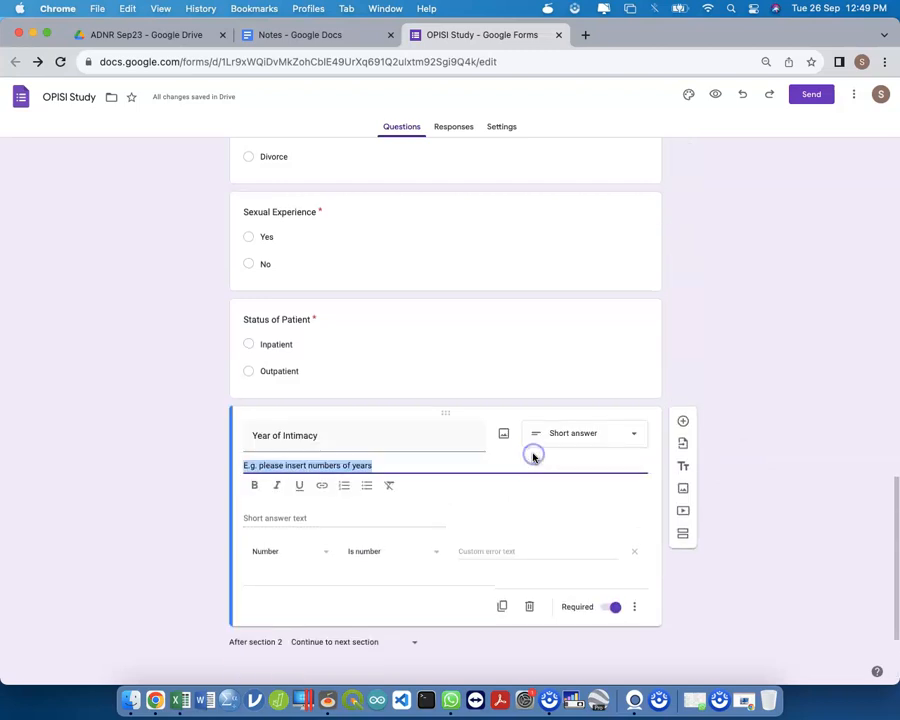
pyautogui.click(506, 609)
pyautogui.click(414, 579)
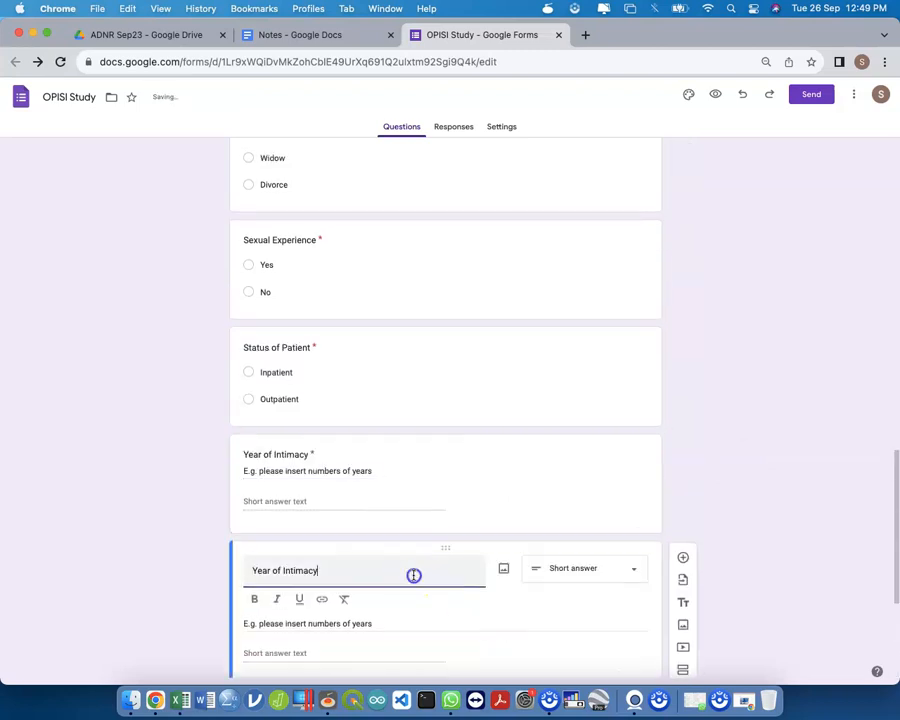
pyautogui.press('Right')
pyautogui.press('BackSpace')
pyautogui.press('BackSpace')
pyautogui.press('BackSpace')
pyautogui.press('BackSpace')
pyautogui.press('BackSpace')
pyautogui.press('BackSpace')
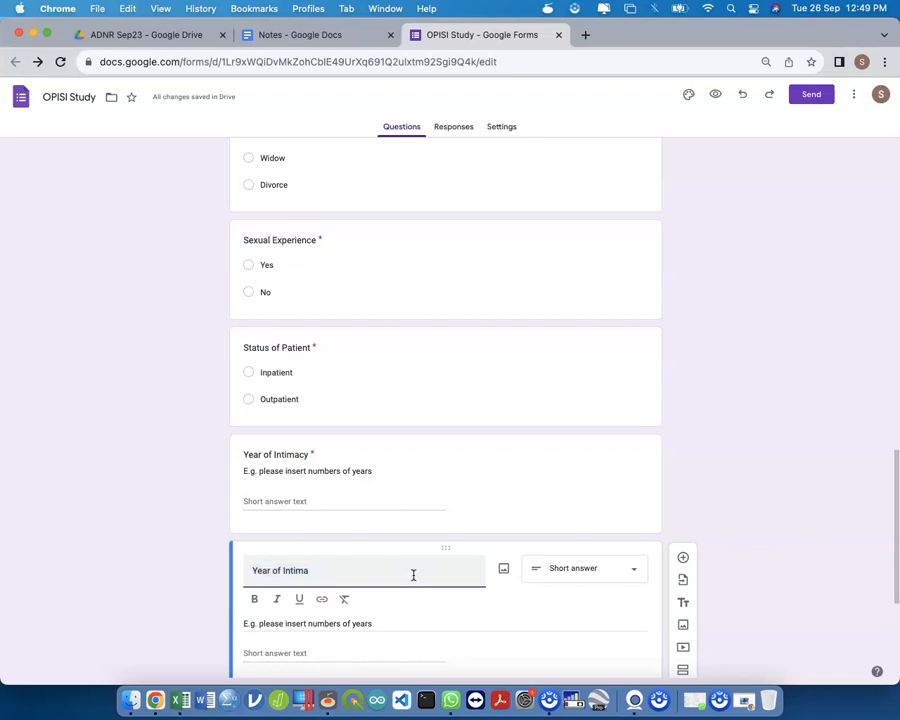
pyautogui.press('BackSpace')
pyautogui.press('BackSpace')
pyautogui.write('Sxeual')
pyautogui.press('BackSpace')
pyautogui.press('BackSpace')
pyautogui.press('BackSpace')
pyautogui.press('BackSpace')
pyautogui.press('BackSpace')
pyautogui.write('exual Inactivity')
pyautogui.scroll(-2, 412, 550)
pyautogui.click(749, 504)
pyautogui.scroll(-3, 752, 508)
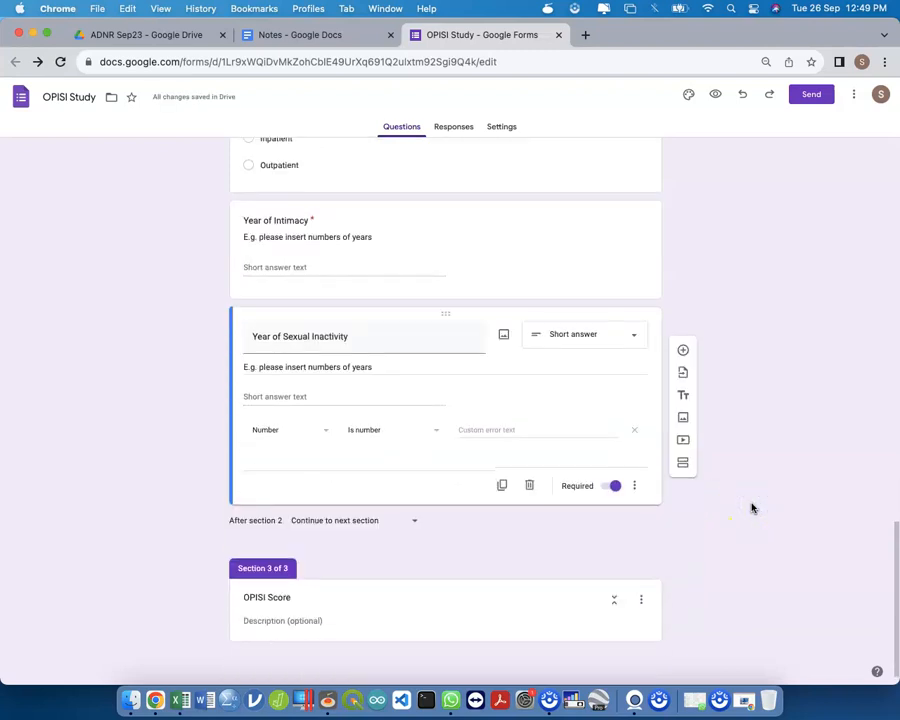
pyautogui.scroll(15, 752, 508)
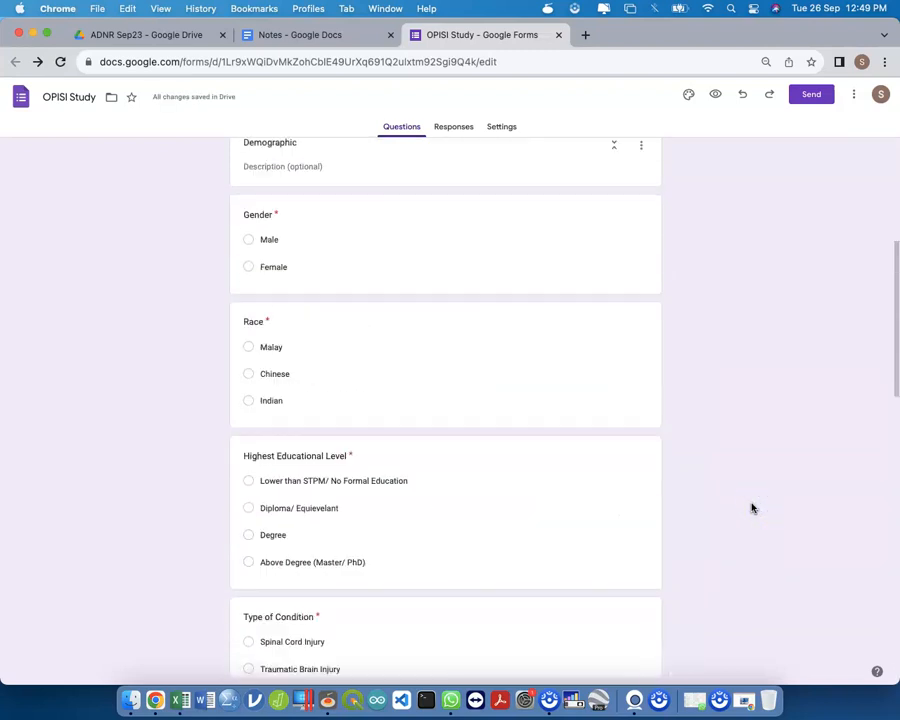
pyautogui.scroll(-2, 752, 508)
pyautogui.scroll(-3, 752, 508)
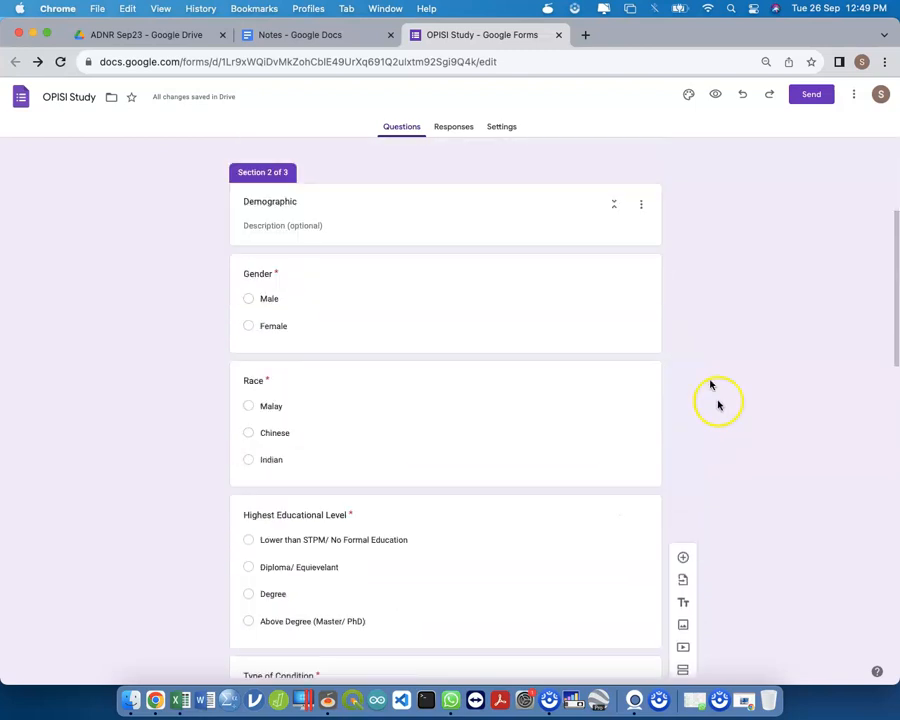
# Step: Review the questions in the Demographic section, from Gender through Year of Sexual Inactivity
pyautogui.scroll(-2, 521, 387)
pyautogui.scroll(-2, 521, 387)
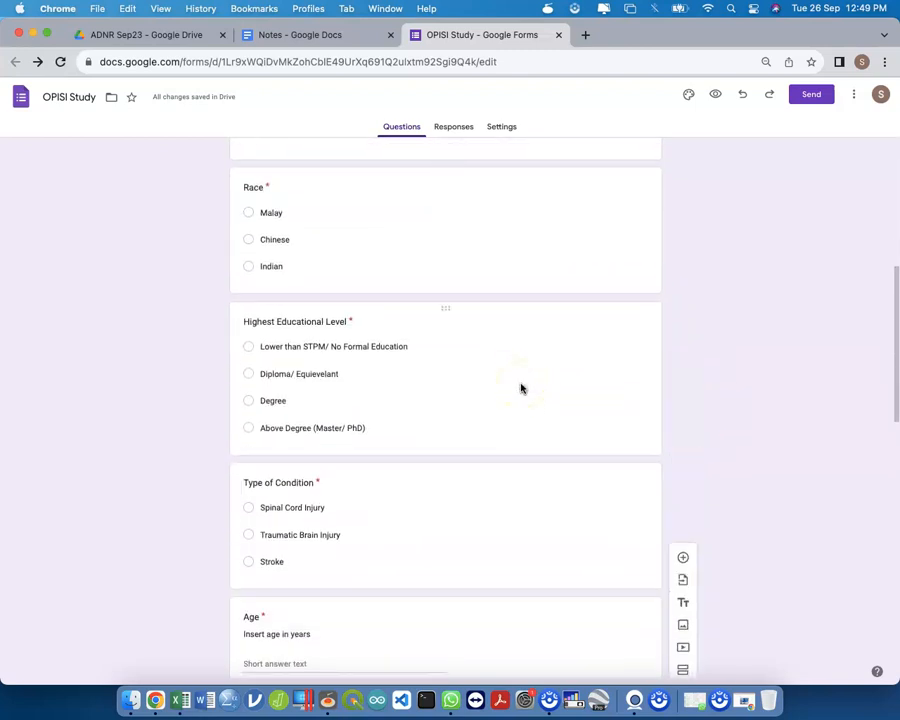
pyautogui.scroll(5, 521, 387)
pyautogui.click(458, 340)
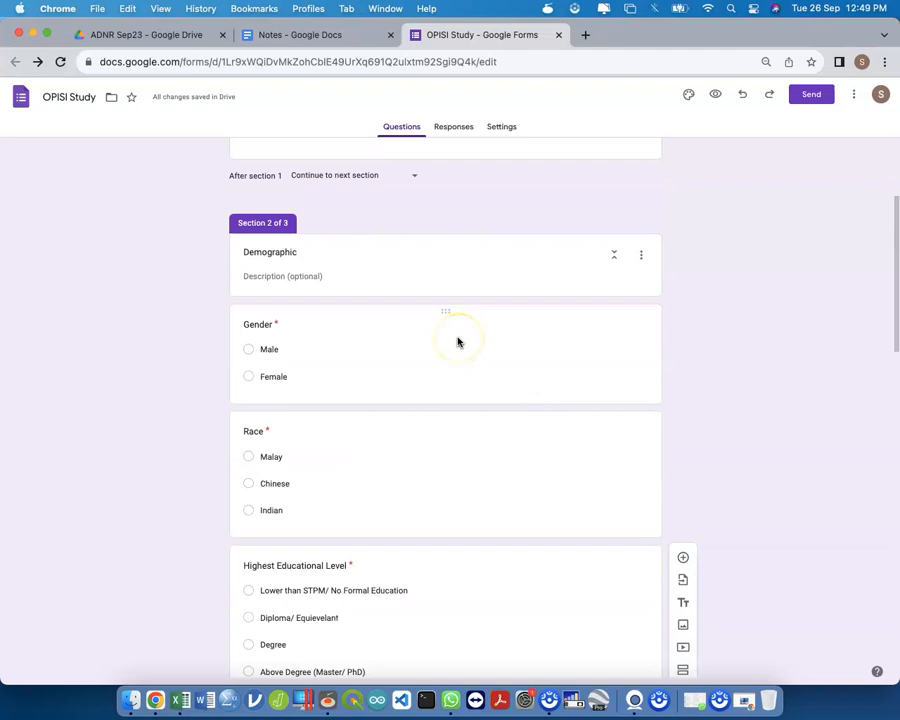
pyautogui.click(452, 502)
pyautogui.click(452, 499)
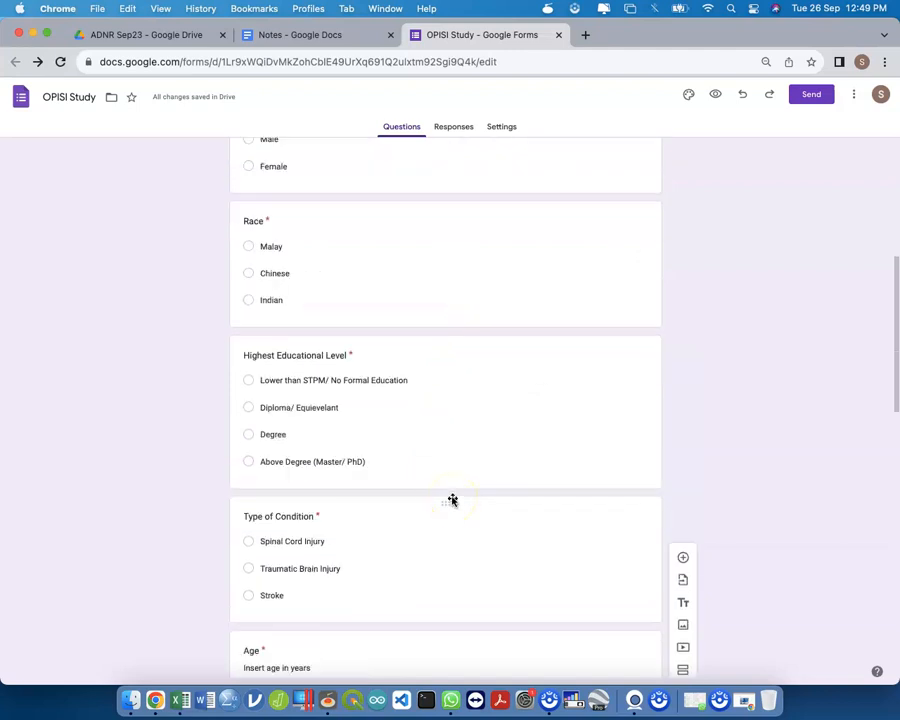
pyautogui.scroll(-5, 452, 500)
pyautogui.scroll(-12, 452, 499)
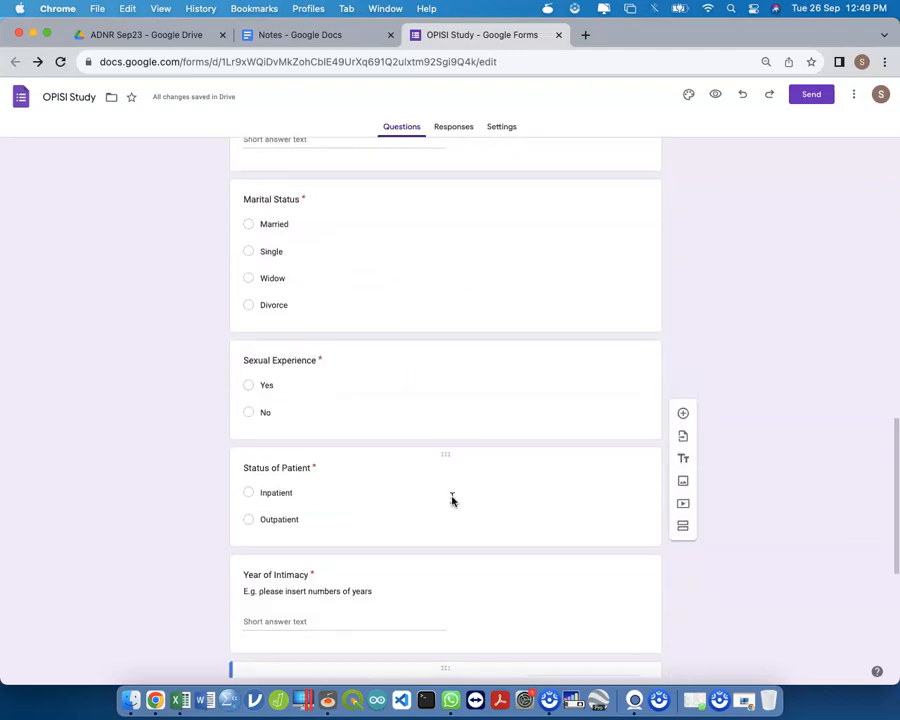
pyautogui.click(449, 405)
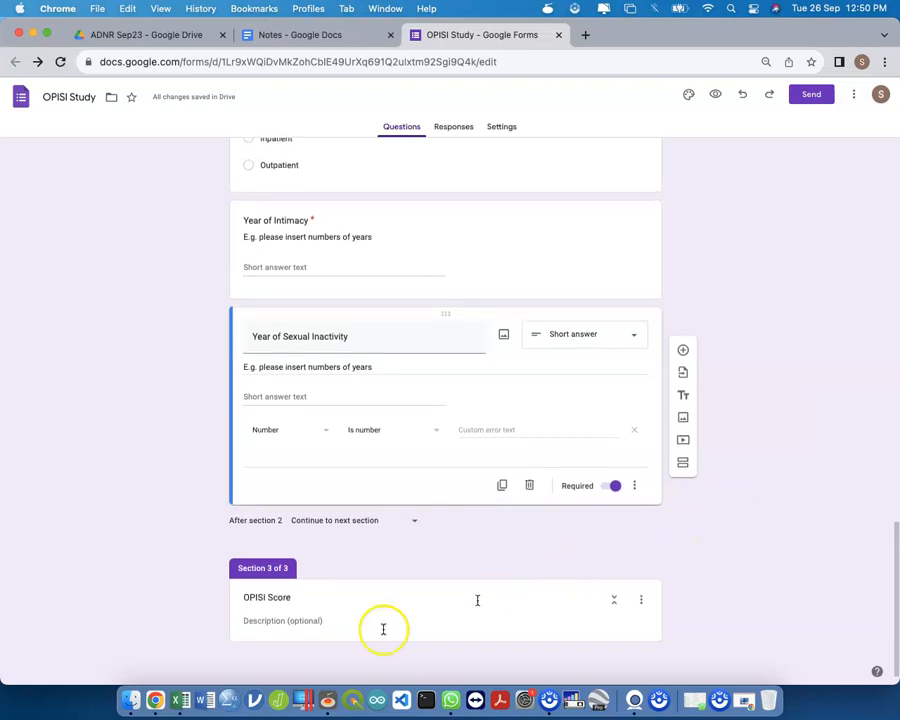
# Step: Set the OPISI Score section's description to "Please answer using following item (YES/NO)"
pyautogui.click(325, 602)
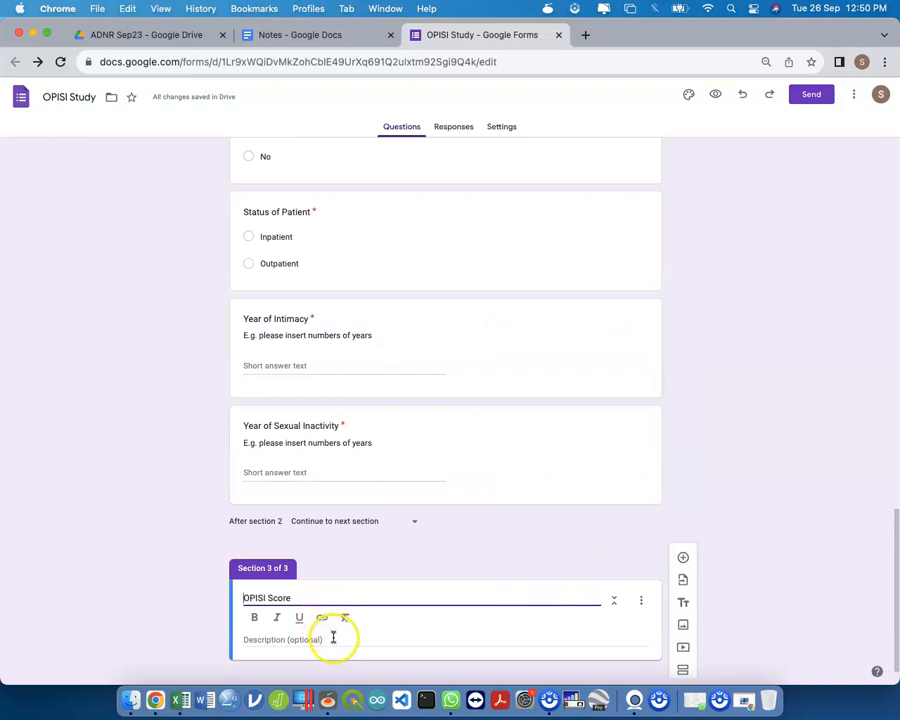
pyautogui.click(333, 638)
pyautogui.click(380, 632)
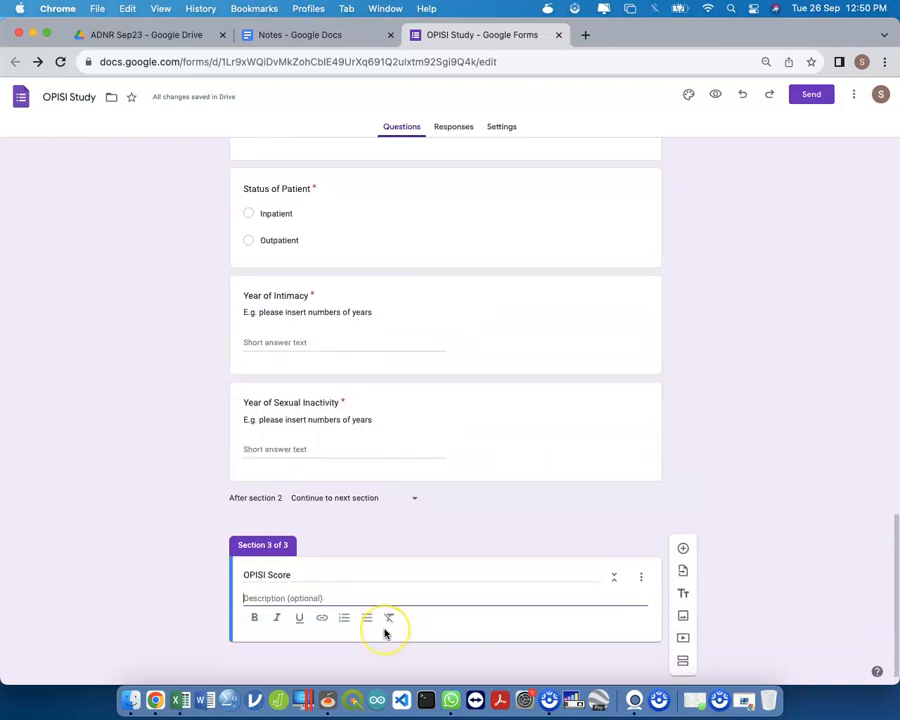
pyautogui.write('Pela')
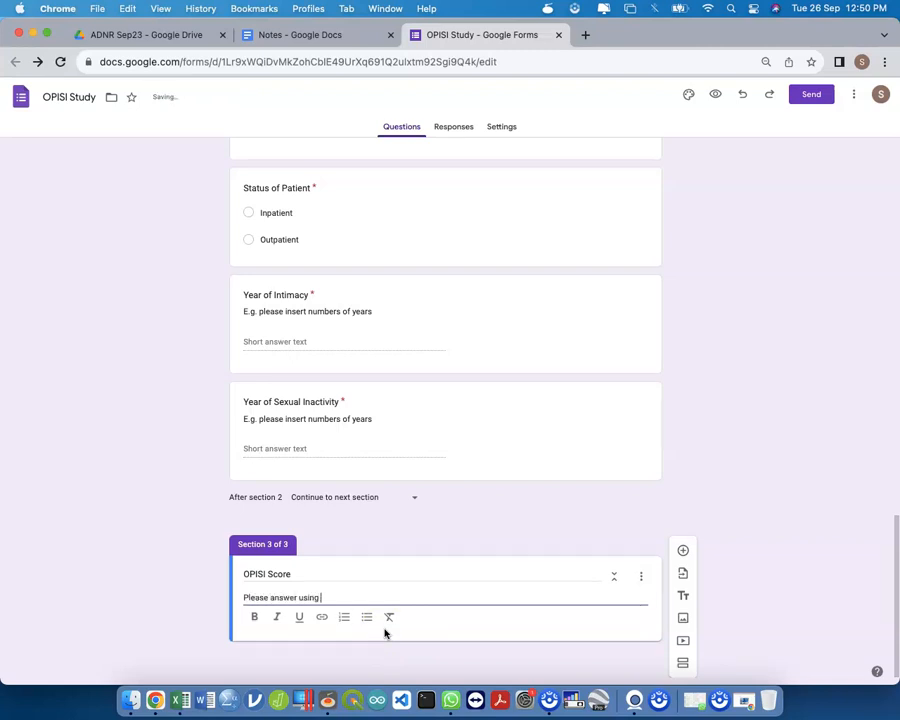
pyautogui.write('owing')
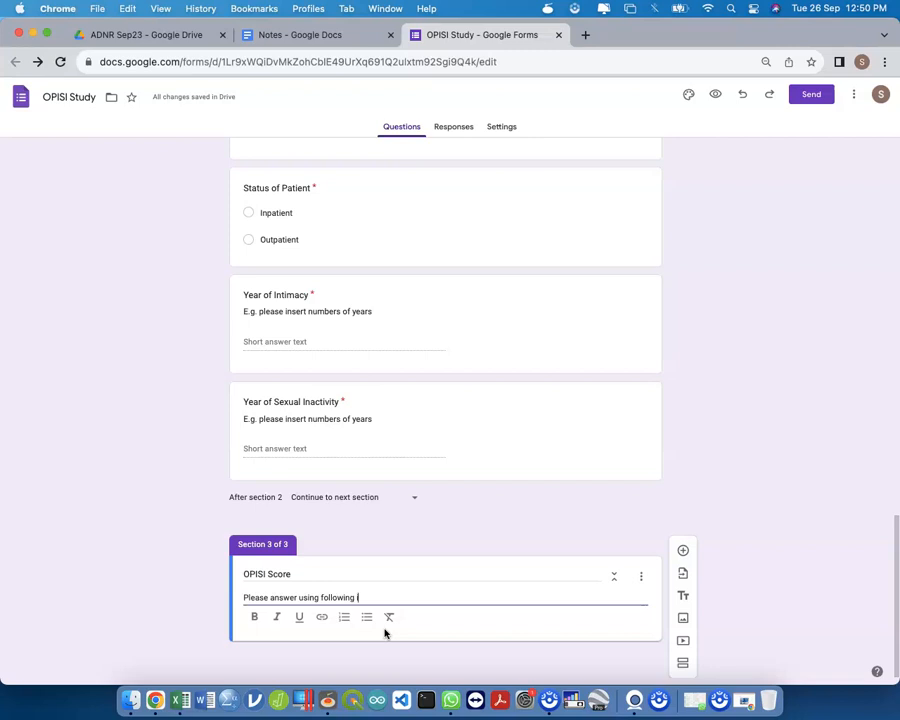
pyautogui.press('BackSpace')
pyautogui.write('ES/NO')
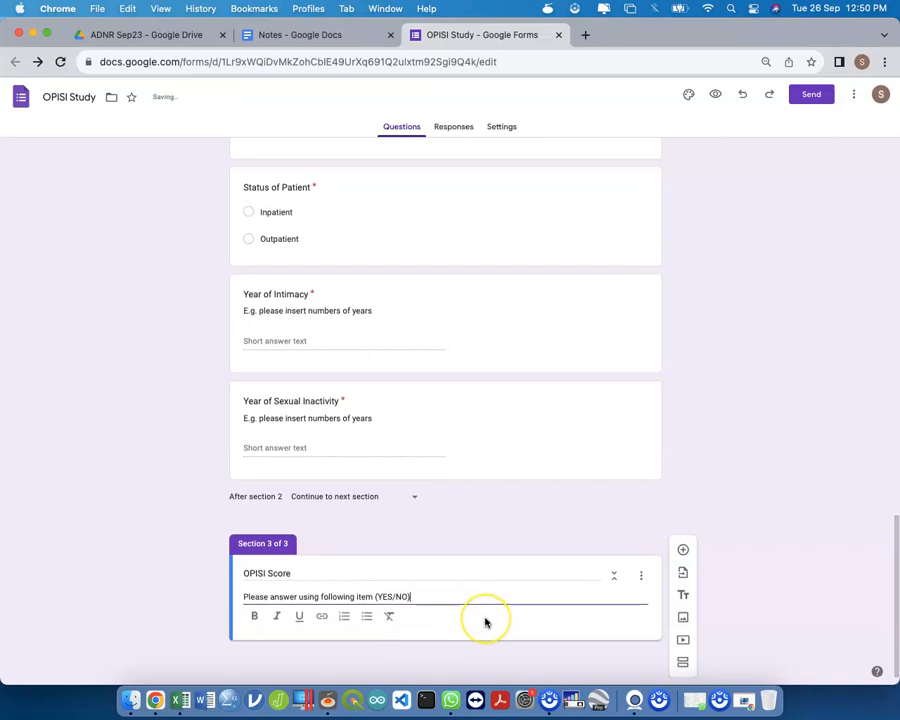
# Step: Add a question to the OPISI Score section and change its type to Multiple choice grid
pyautogui.click(683, 551)
pyautogui.click(555, 490)
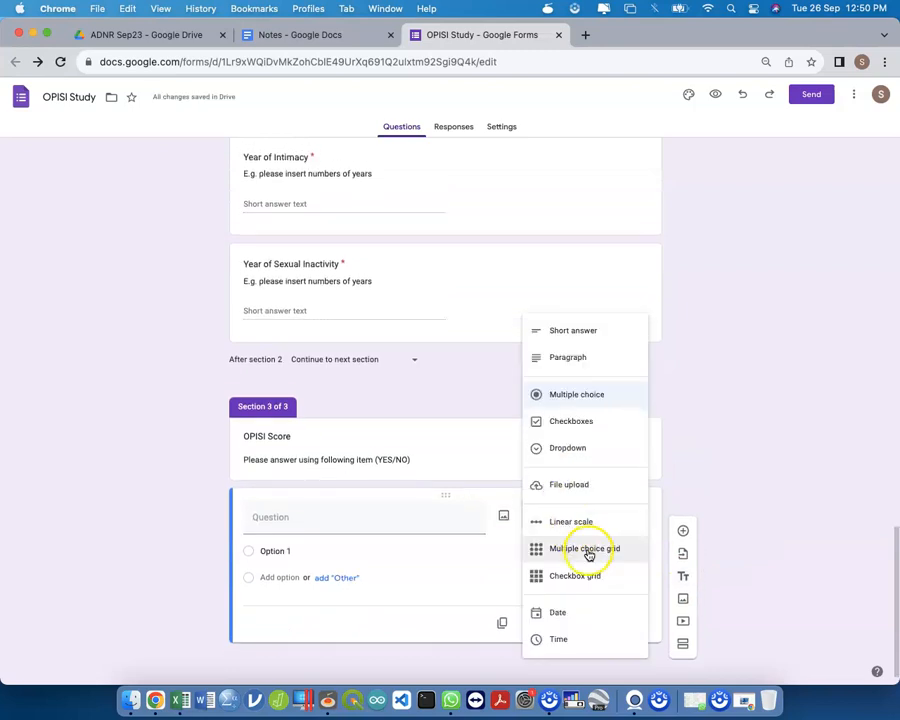
pyautogui.click(589, 551)
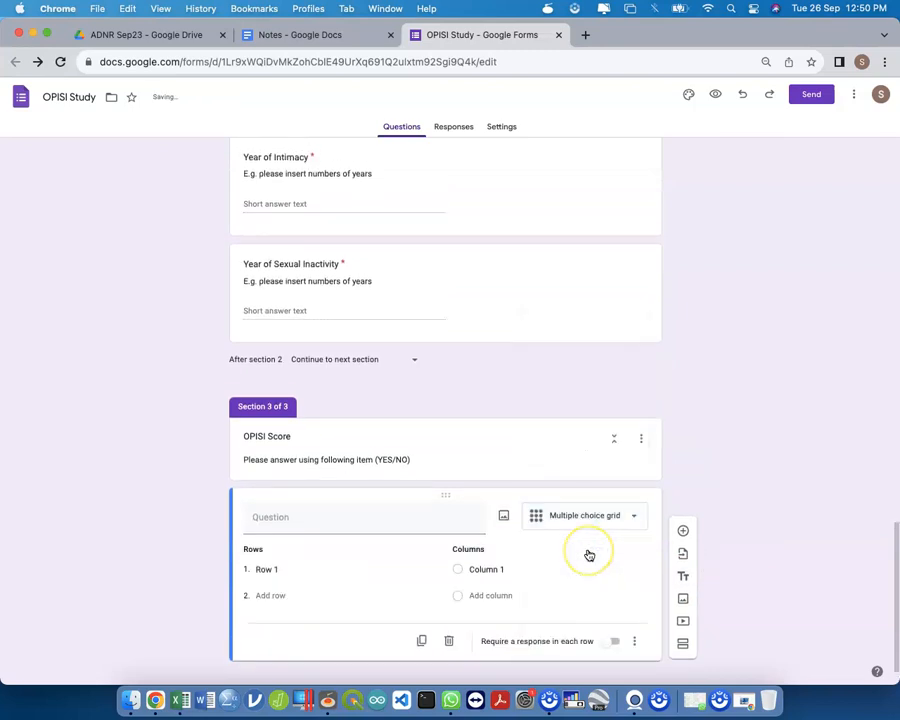
# Step: Name the grid's columns 0 and 1, and require a response in each row
pyautogui.click(531, 568)
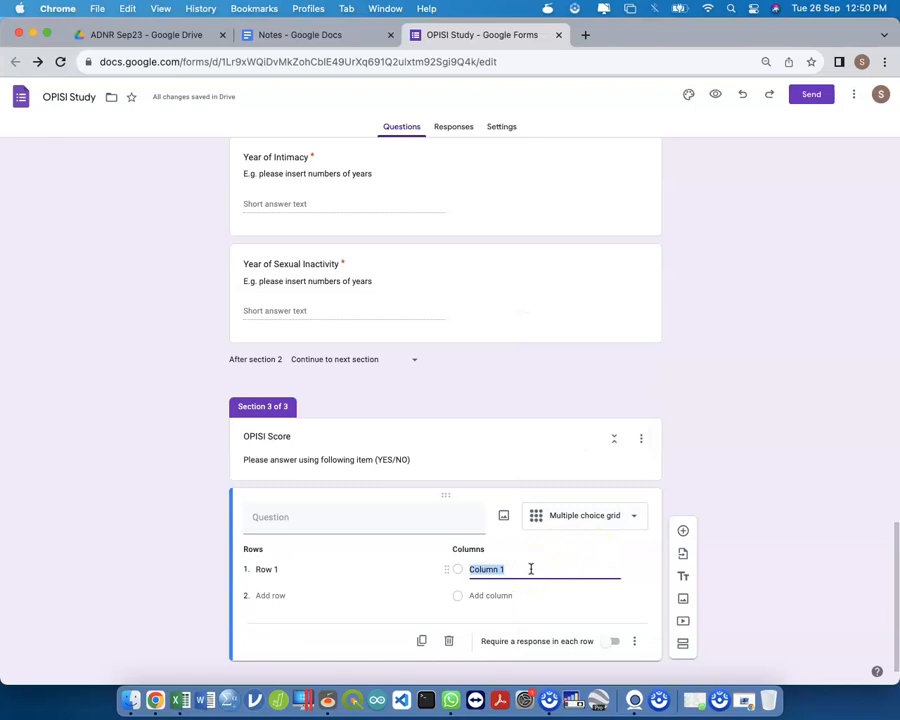
pyautogui.write('0')
pyautogui.press('Return')
pyautogui.write('1')
pyautogui.click(612, 668)
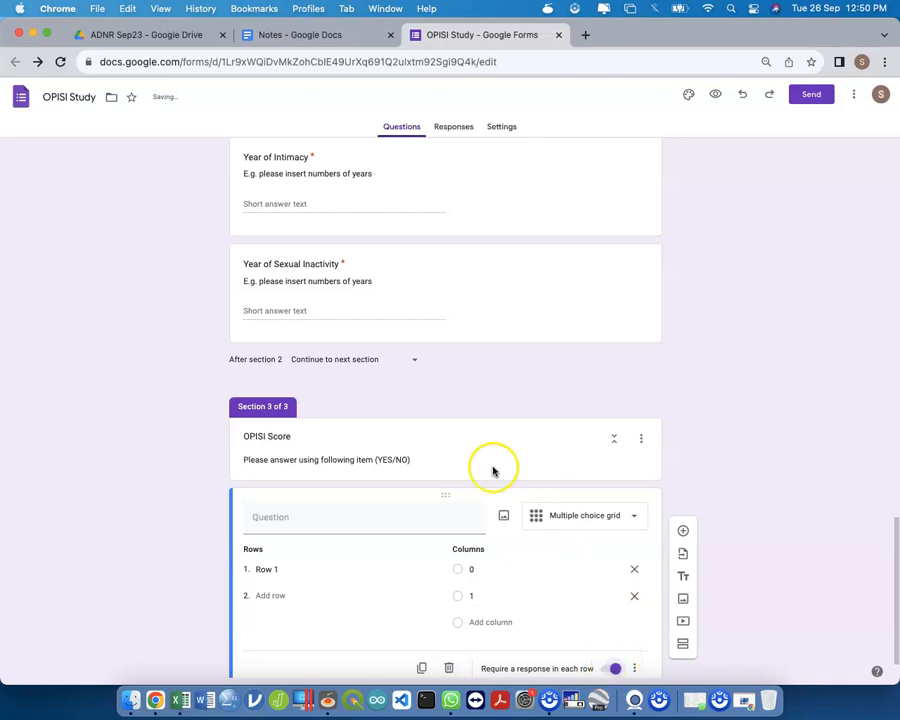
# Step: Title the grid question "Read and tick appropriately based on following statement"
pyautogui.click(426, 526)
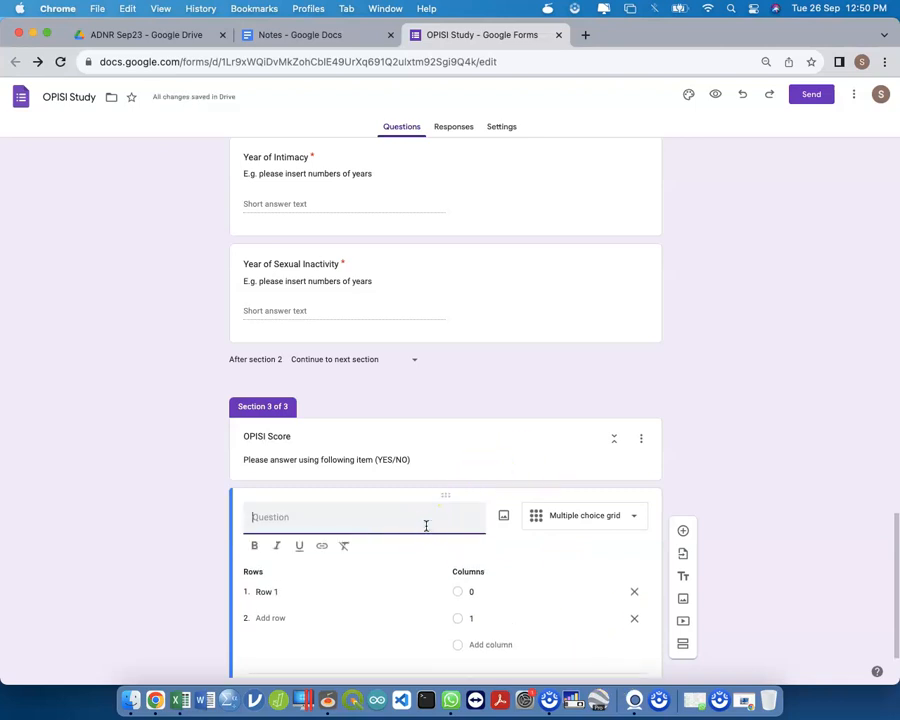
pyautogui.write('OP')
pyautogui.write('Read')
pyautogui.write(' and tick appropriately')
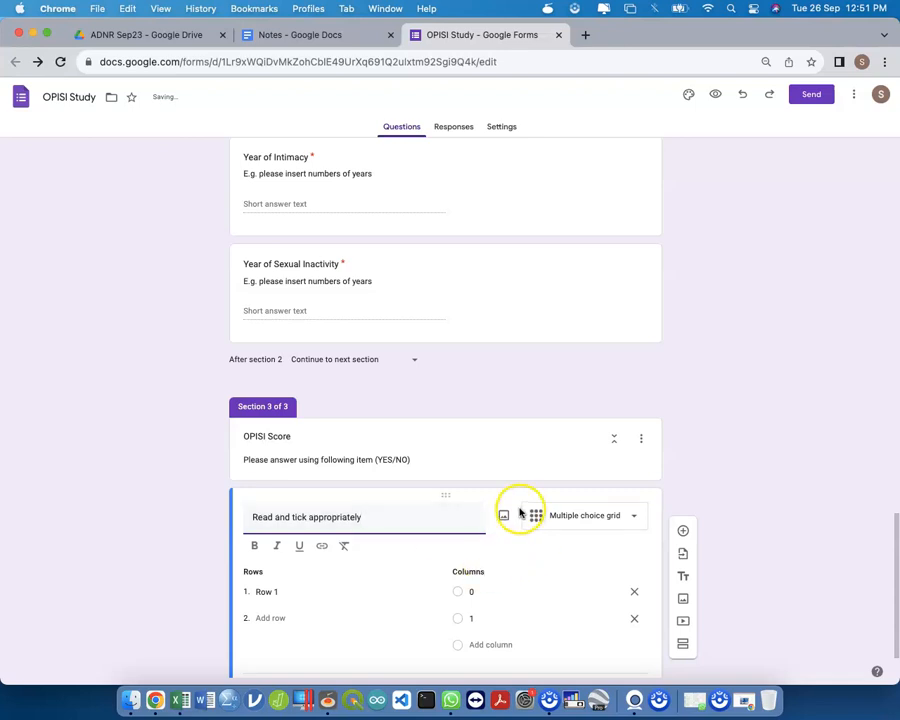
pyautogui.hotkey('ctrl', 'Up')
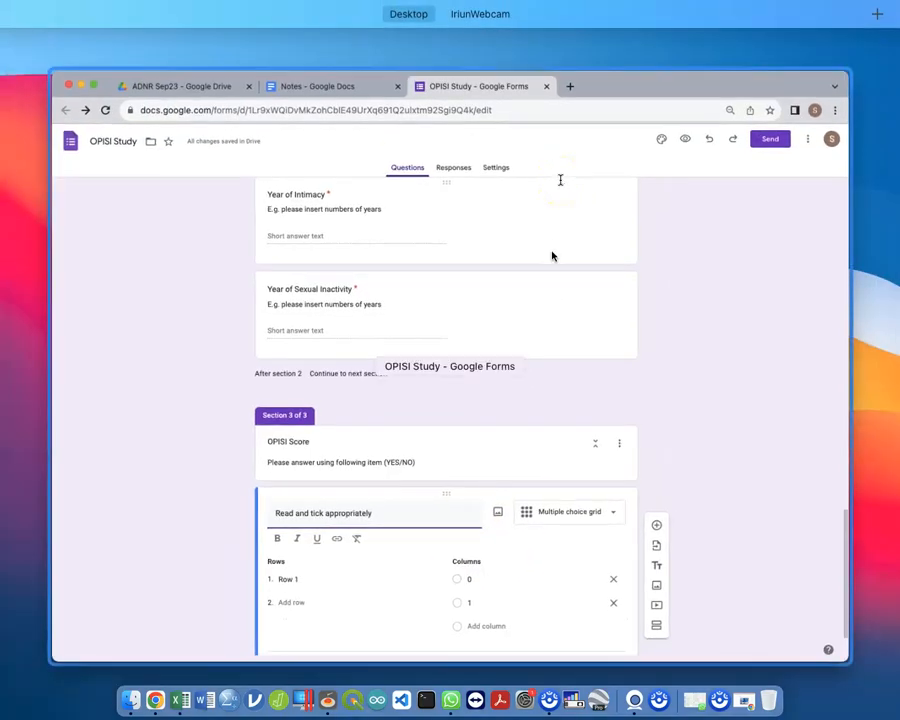
pyautogui.click(426, 440)
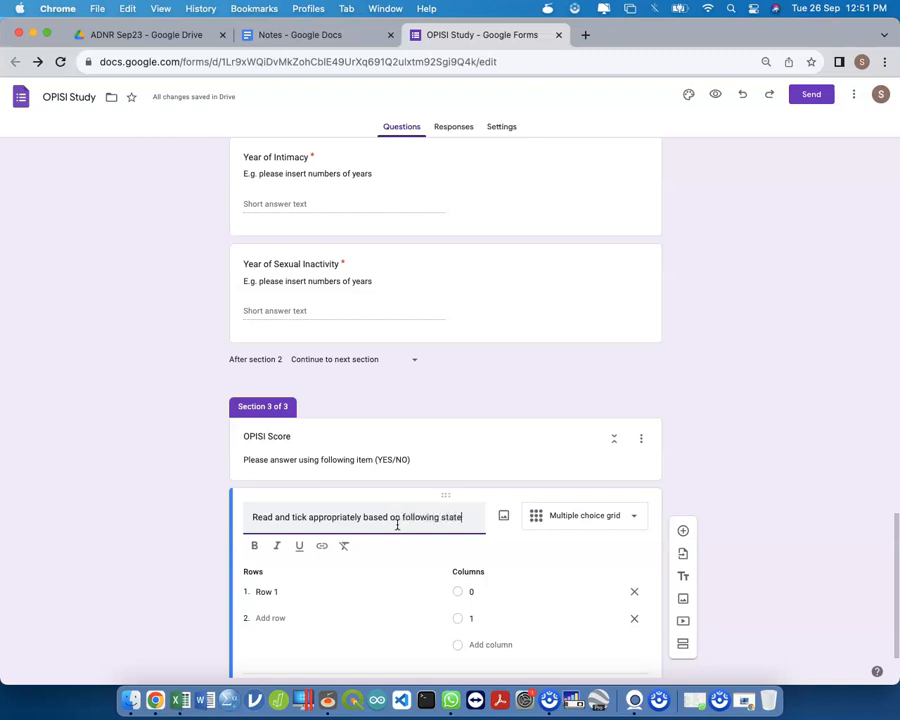
pyautogui.write('men')
pyautogui.click(282, 604)
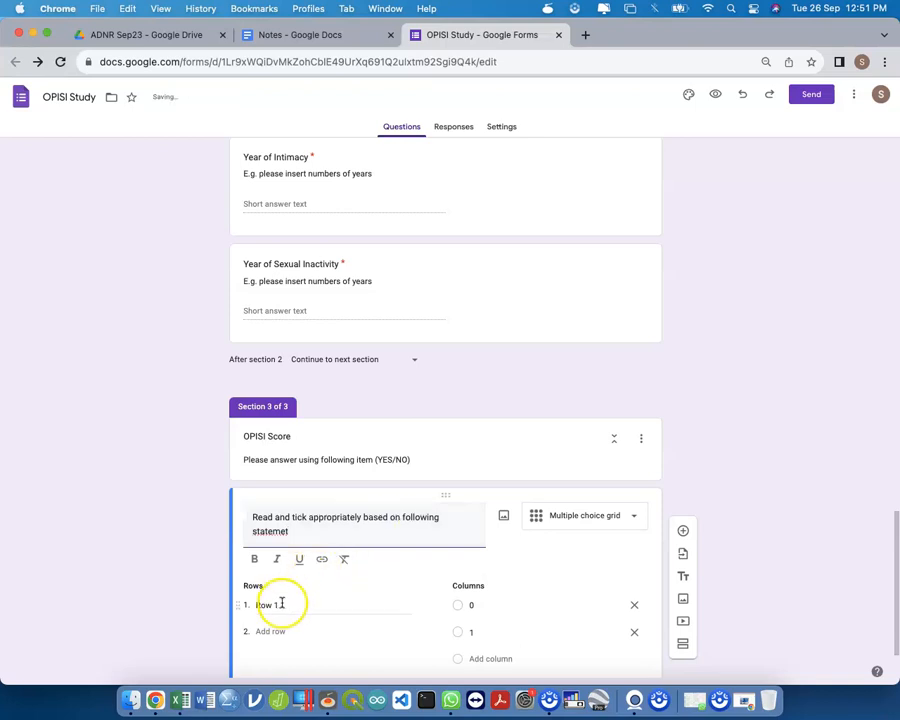
pyautogui.write('t')
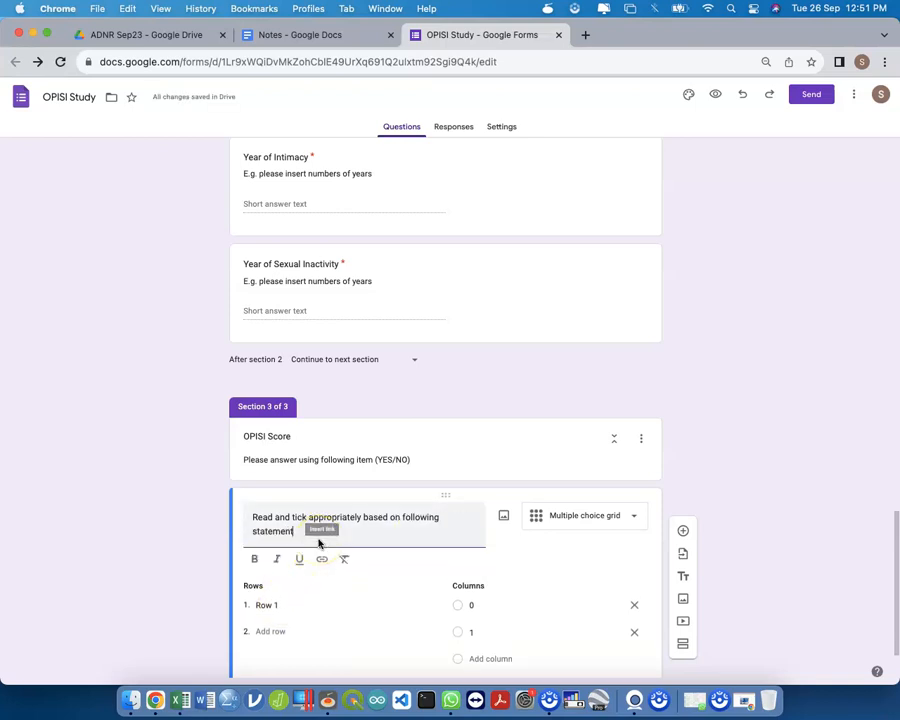
# Step: Switch to Microsoft Word and create a blank document
pyautogui.hotkey('ctrl', 'Up')
pyautogui.click(472, 463)
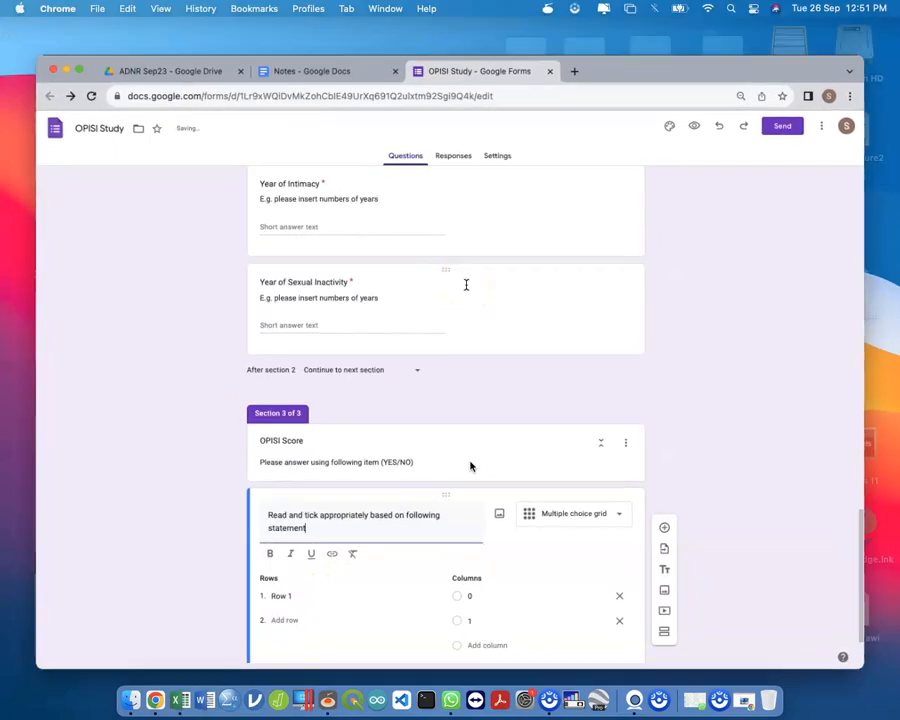
pyautogui.click(201, 700)
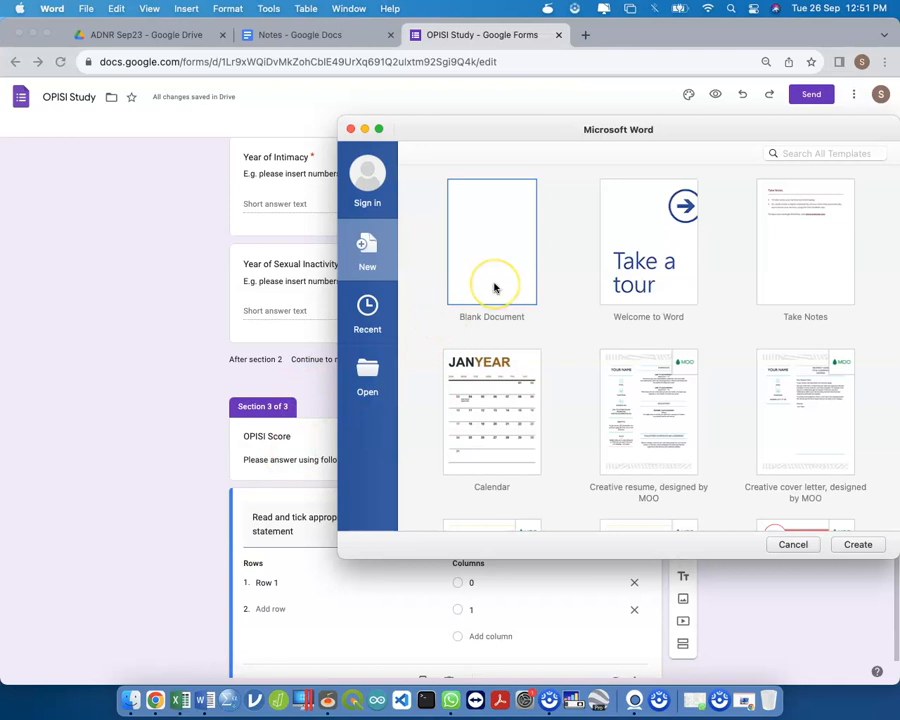
pyautogui.click(494, 288)
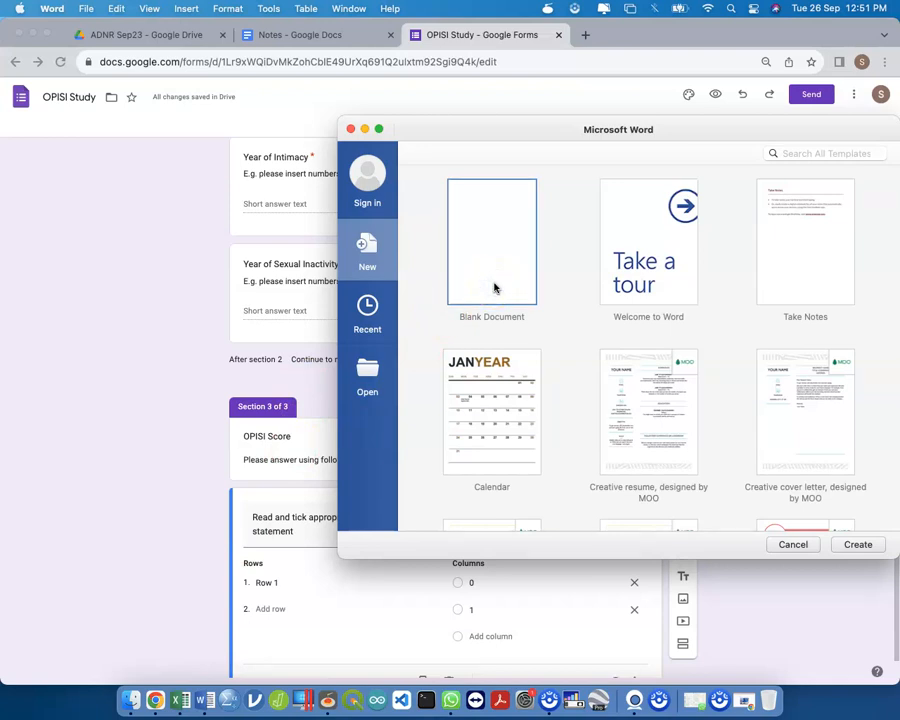
pyautogui.doubleClick(494, 288)
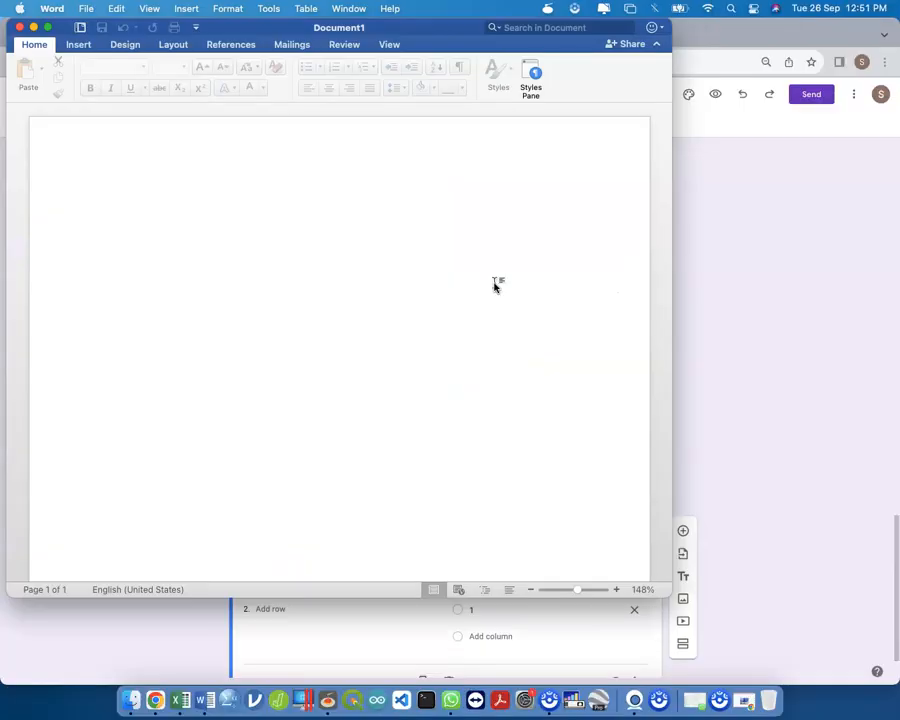
# Step: Insert a table with two columns and two rows into the blank document
pyautogui.click(315, 229)
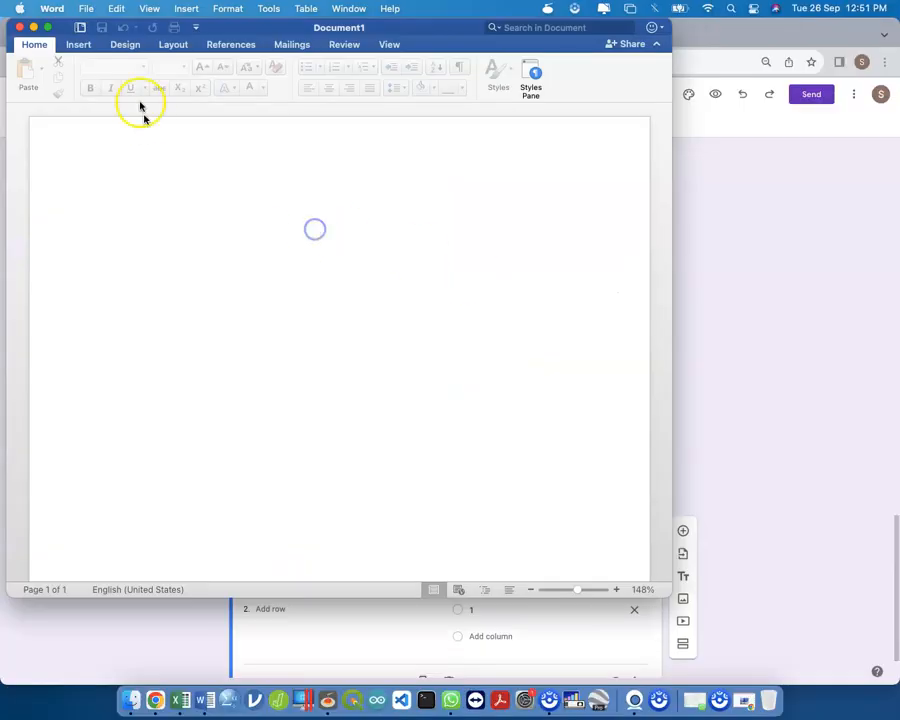
pyautogui.click(85, 48)
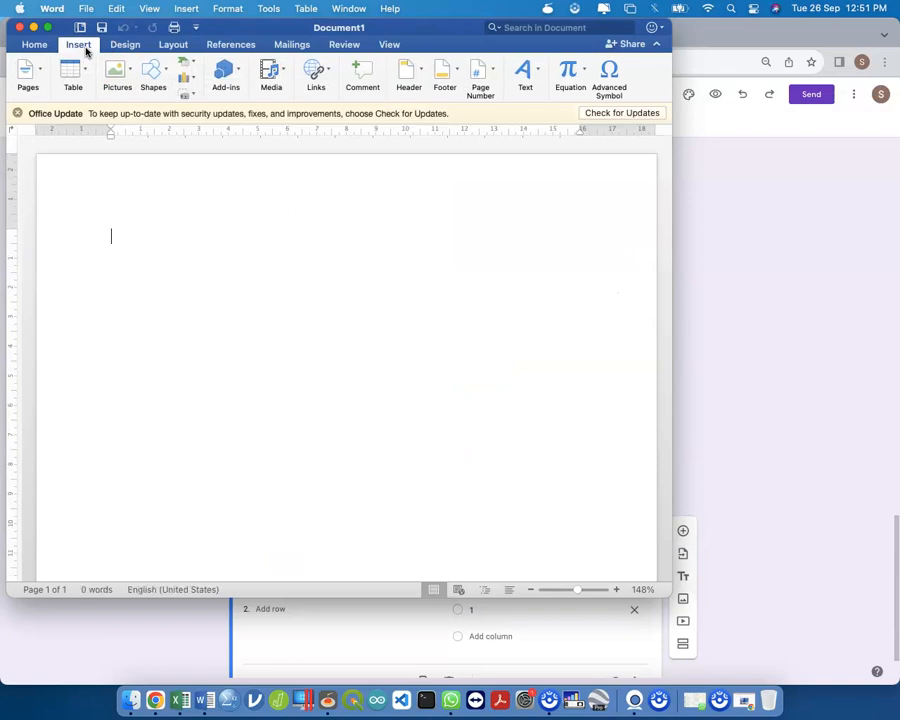
pyautogui.click(85, 73)
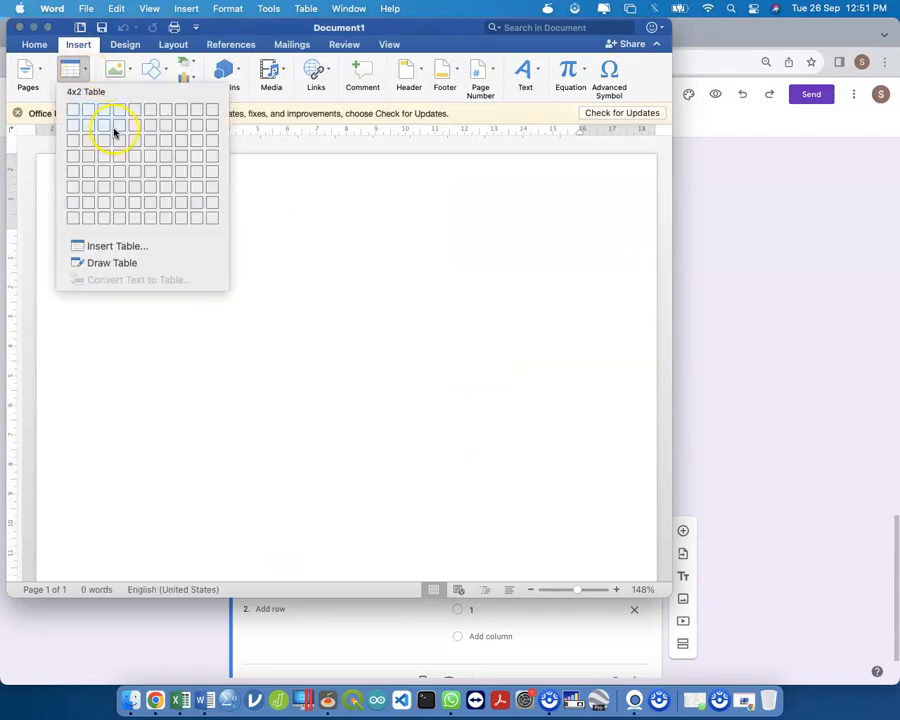
pyautogui.click(90, 126)
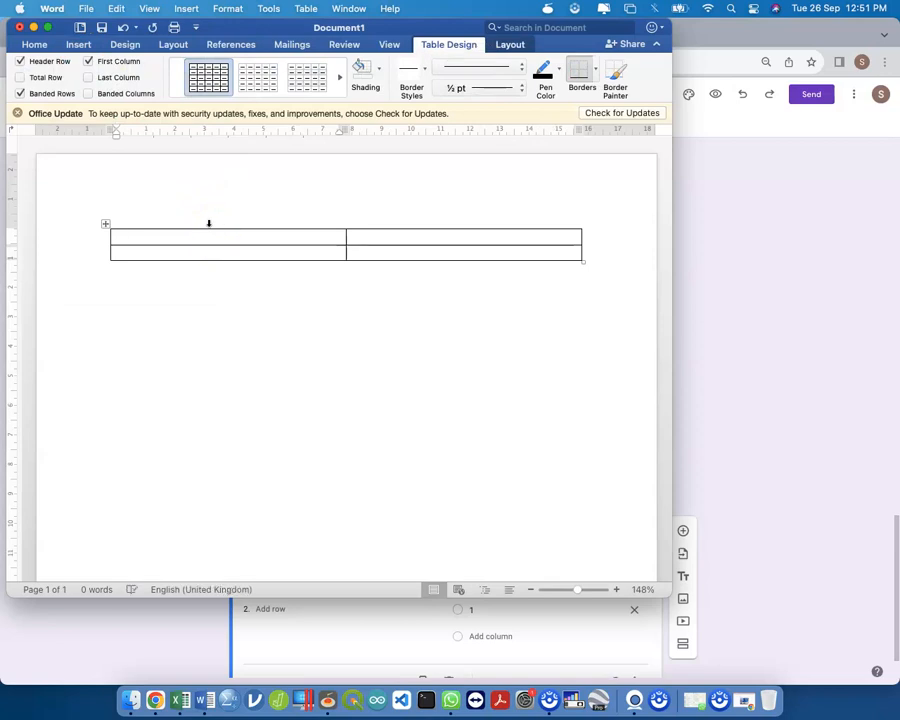
# Step: Fill the table with NO and YES in the first row and 0 and 1 in the second
pyautogui.write('NO')
pyautogui.press('Tab')
pyautogui.write('YES')
pyautogui.write('0')
pyautogui.press('Tab')
pyautogui.write('1')
# Step: Shade the table cell containing 0 in a light gold theme color
pyautogui.click(189, 252)
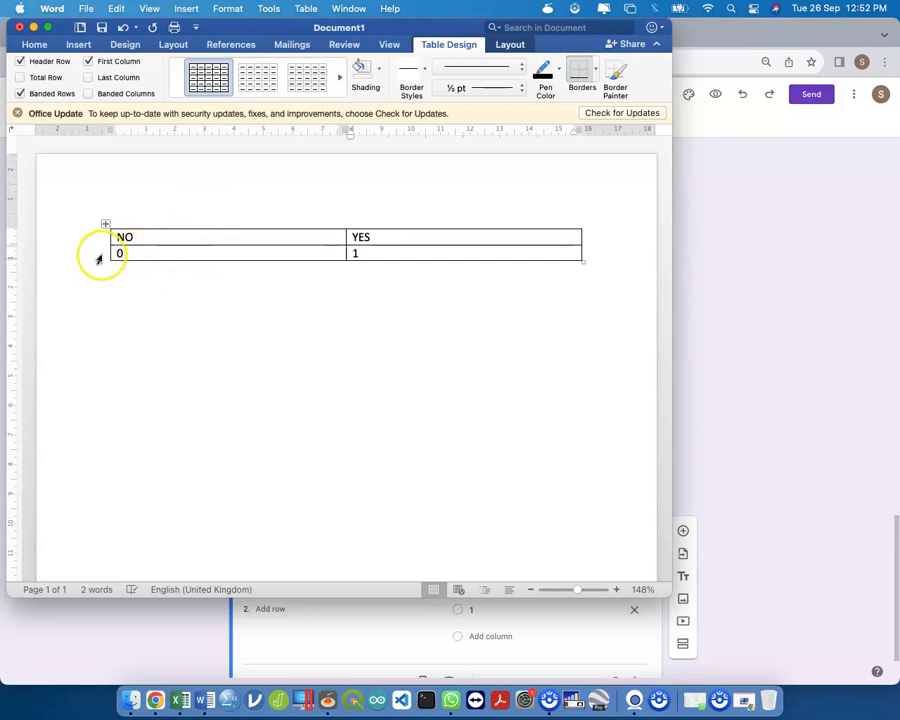
pyautogui.click(105, 253)
pyautogui.click(119, 254)
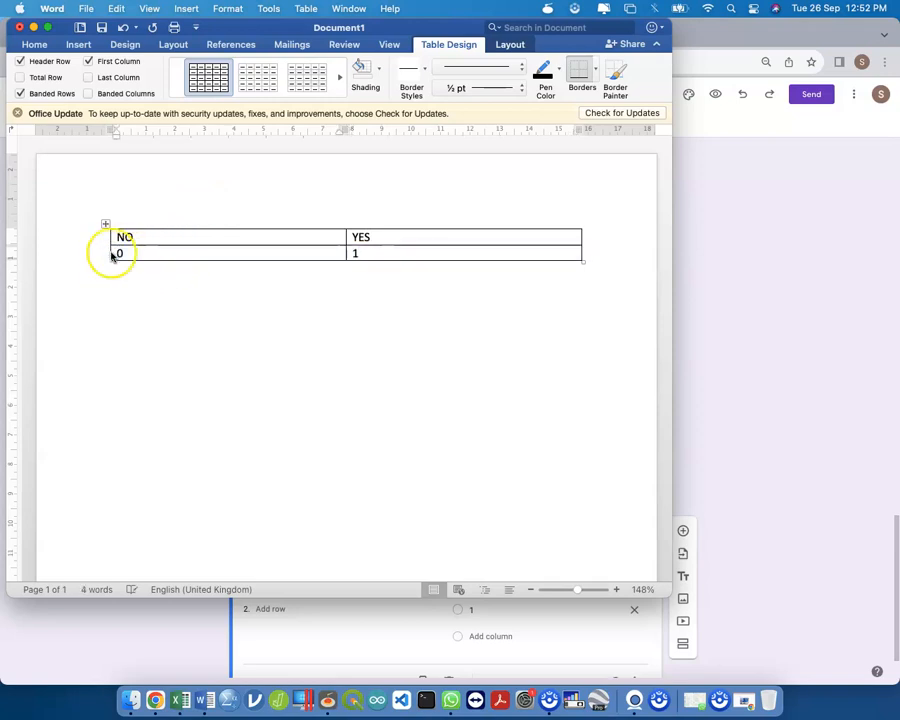
pyautogui.click(114, 251)
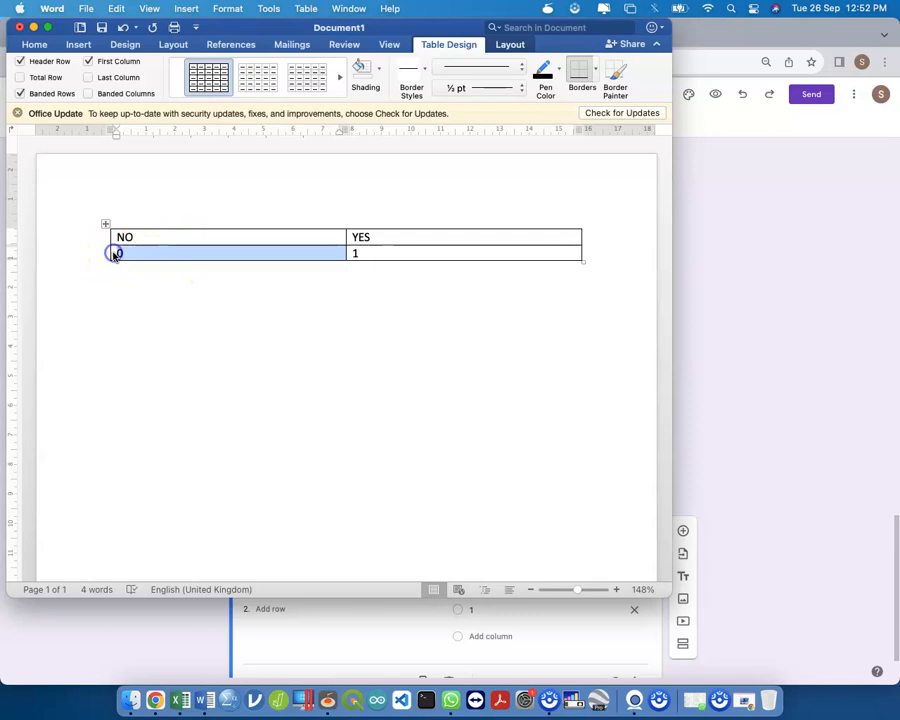
pyautogui.click(36, 44)
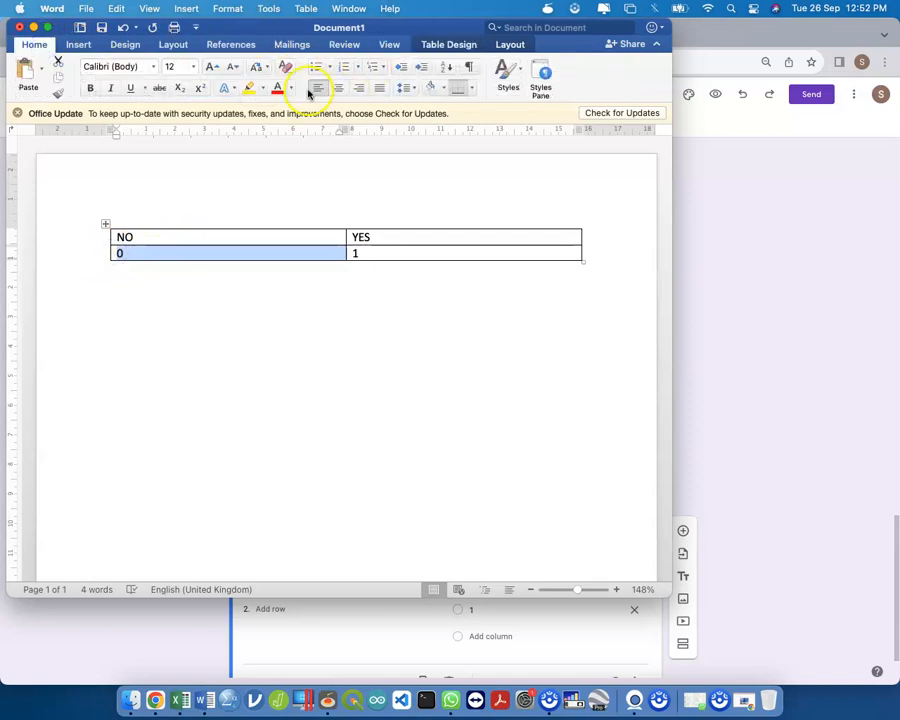
pyautogui.click(443, 46)
pyautogui.click(377, 69)
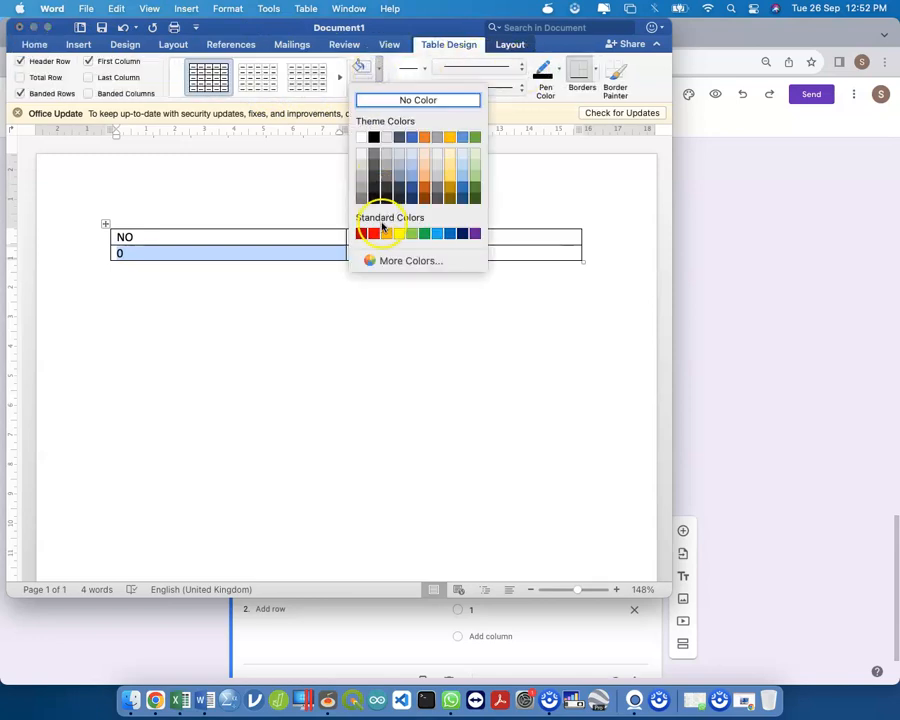
pyautogui.click(450, 174)
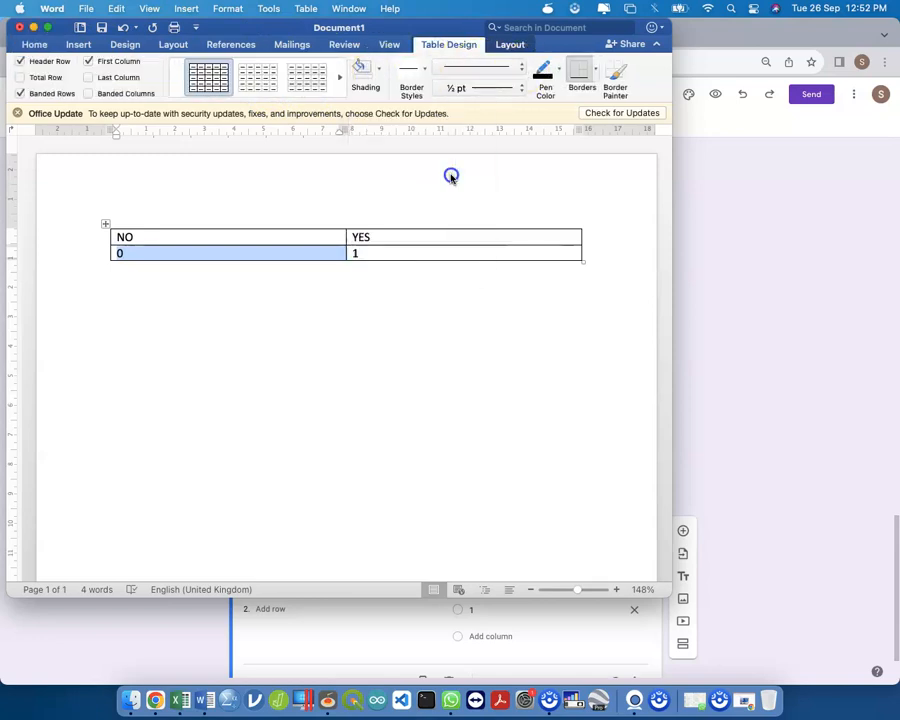
# Step: Shade the table cell containing 1 in a light green theme color
pyautogui.click(350, 257)
pyautogui.click(377, 75)
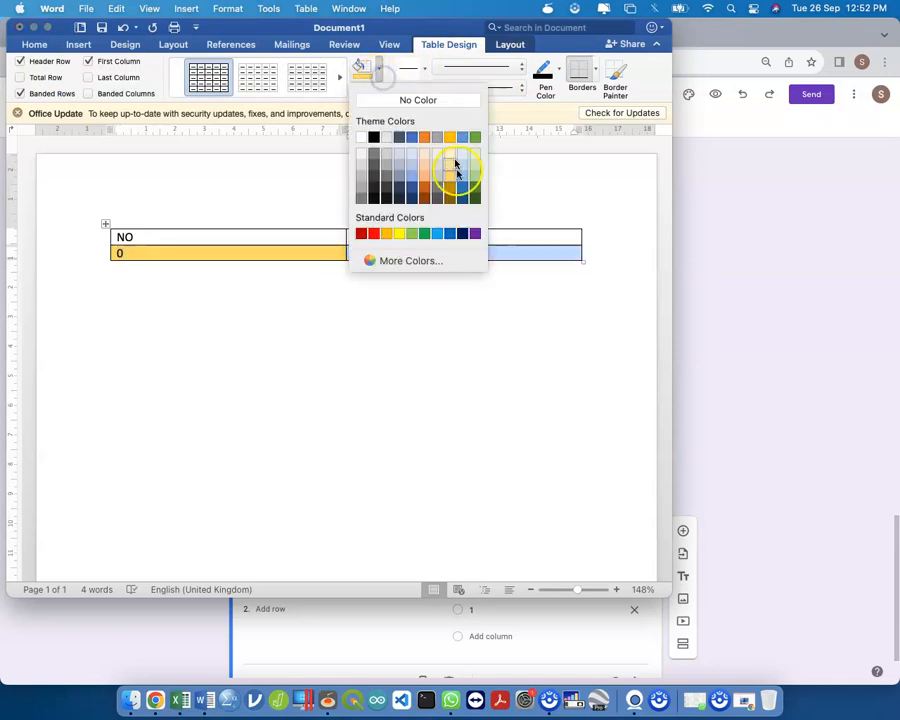
pyautogui.click(477, 179)
pyautogui.click(346, 337)
# Step: Center the text in all cells of the NO/YES table
pyautogui.moveTo(296, 235); pyautogui.dragTo(364, 250)
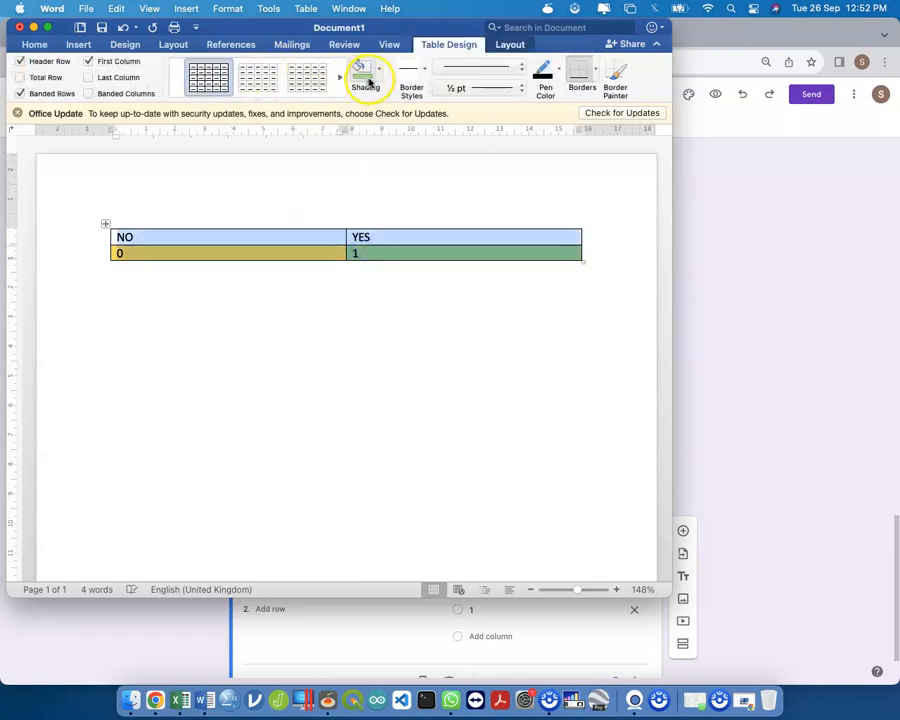
pyautogui.click(40, 45)
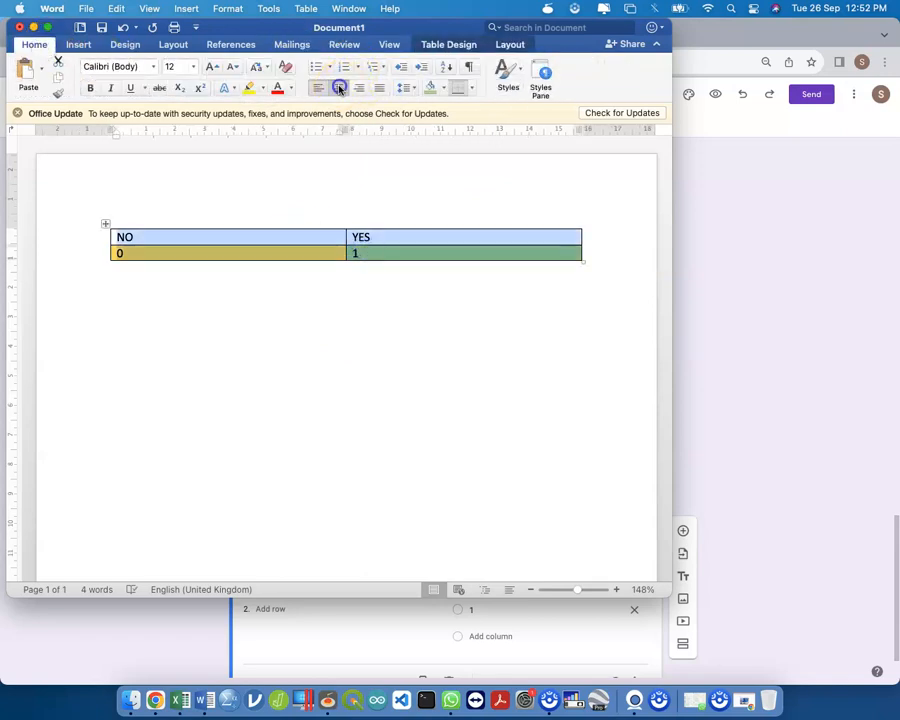
pyautogui.click(339, 87)
pyautogui.click(407, 379)
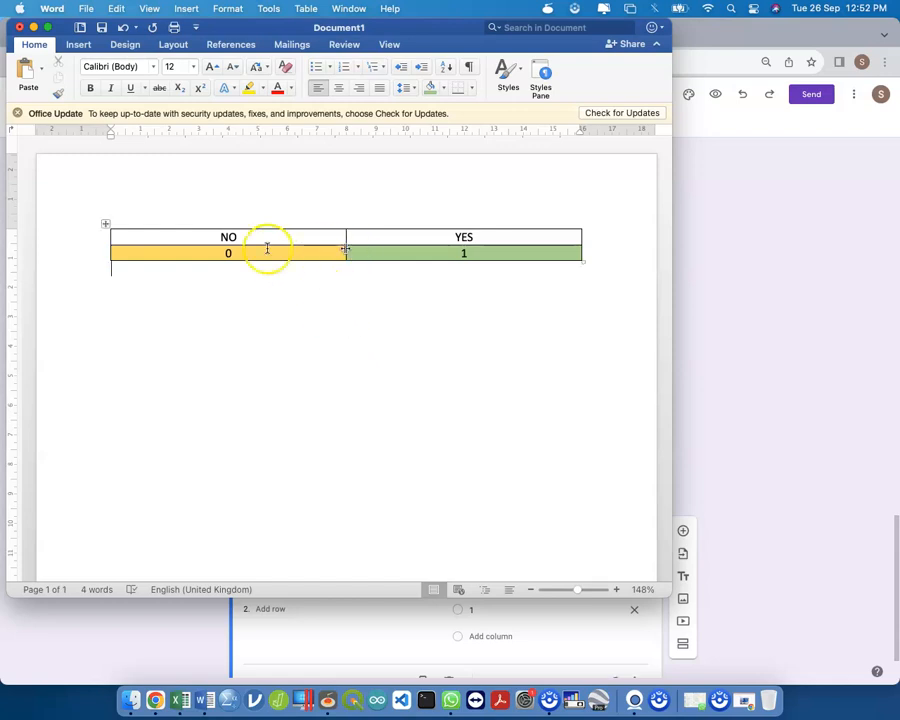
# Step: Capture a screenshot of just the NO/YES table and switch back to Google Forms
pyautogui.press('super+shift+4')
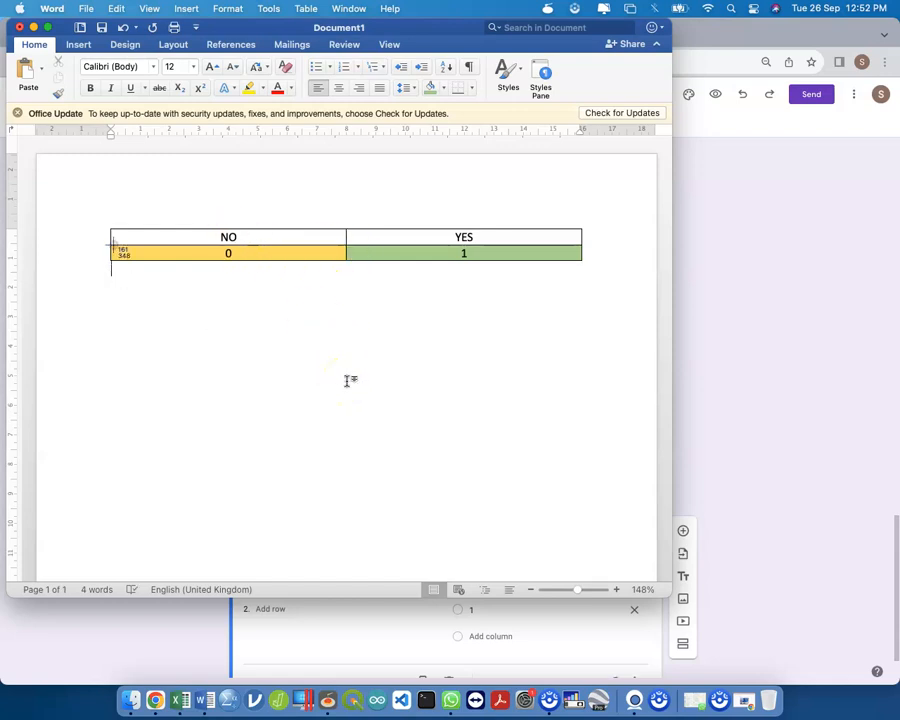
pyautogui.moveTo(108, 225)
pyautogui.mouseDown()
pyautogui.moveTo(354, 252)
pyautogui.moveTo(585, 263)
pyautogui.mouseUp()
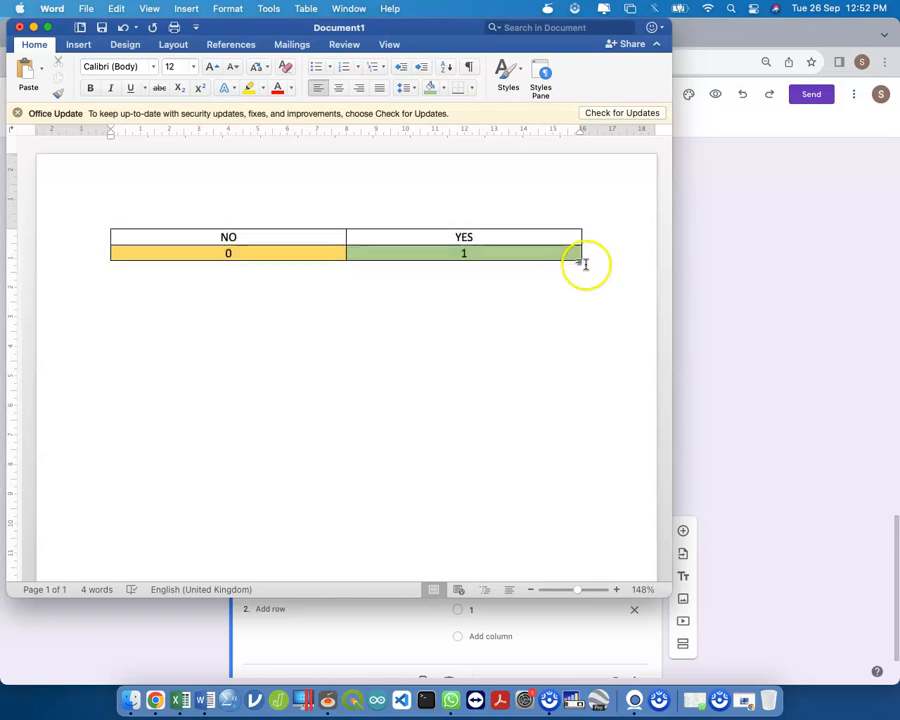
pyautogui.click(741, 360)
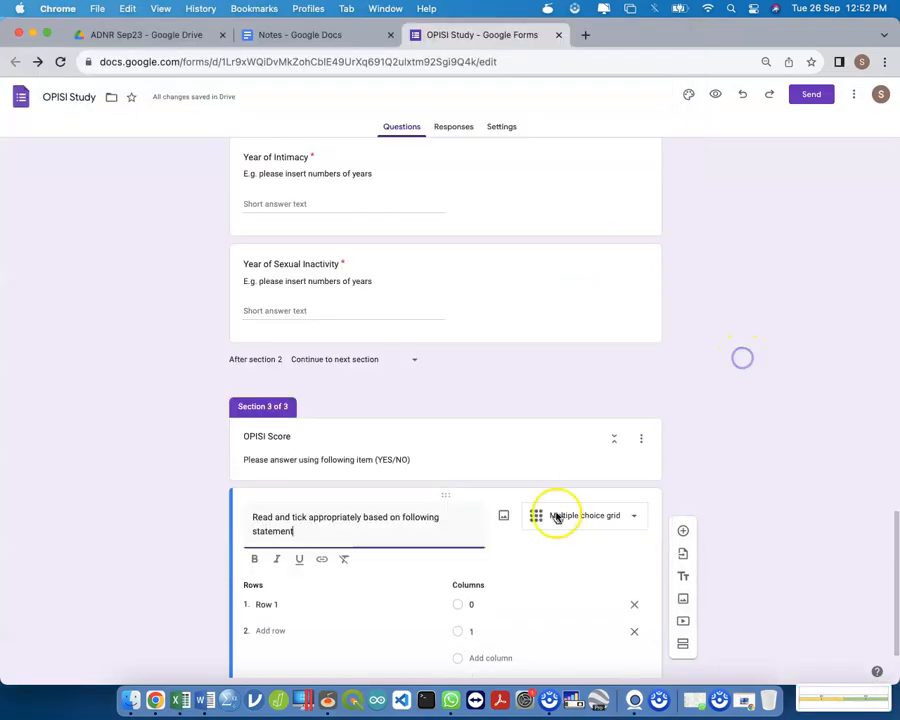
# Step: Insert the screenshot file "Screenshot 2023-09-26 at 12.52.34 PM" from Finder's recent files as the grid question's image, and close the Finder window
pyautogui.click(501, 514)
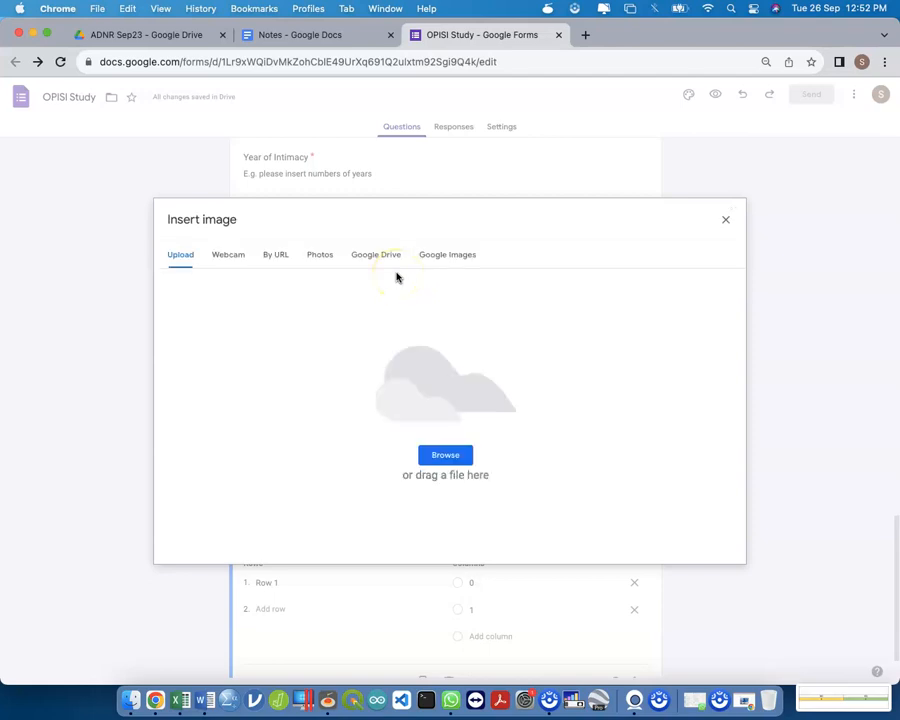
pyautogui.hotkey('ctrl', 'Up')
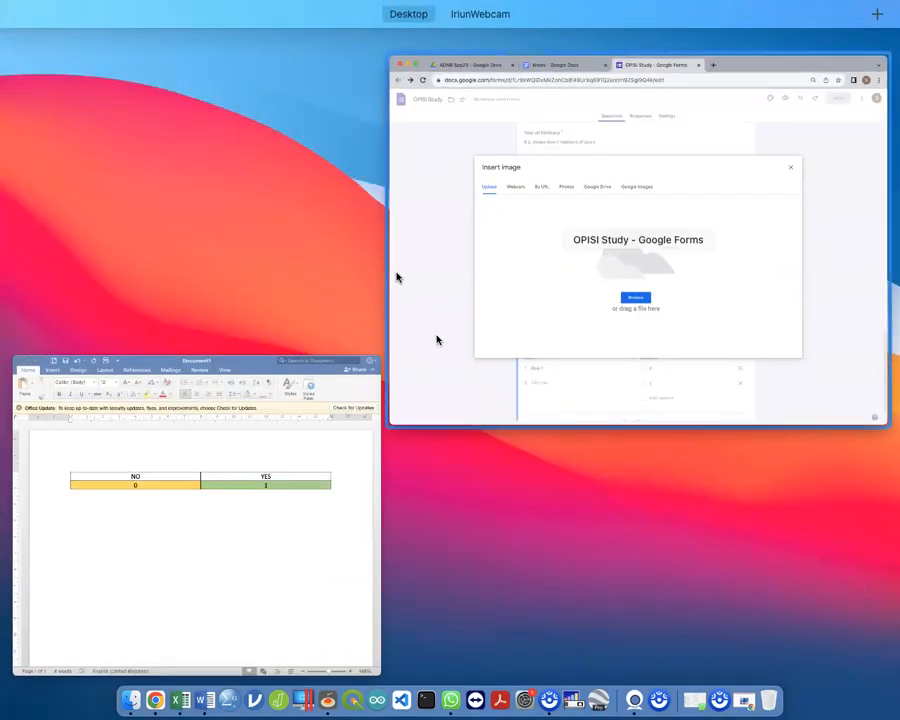
pyautogui.click(438, 340)
pyautogui.click(128, 700)
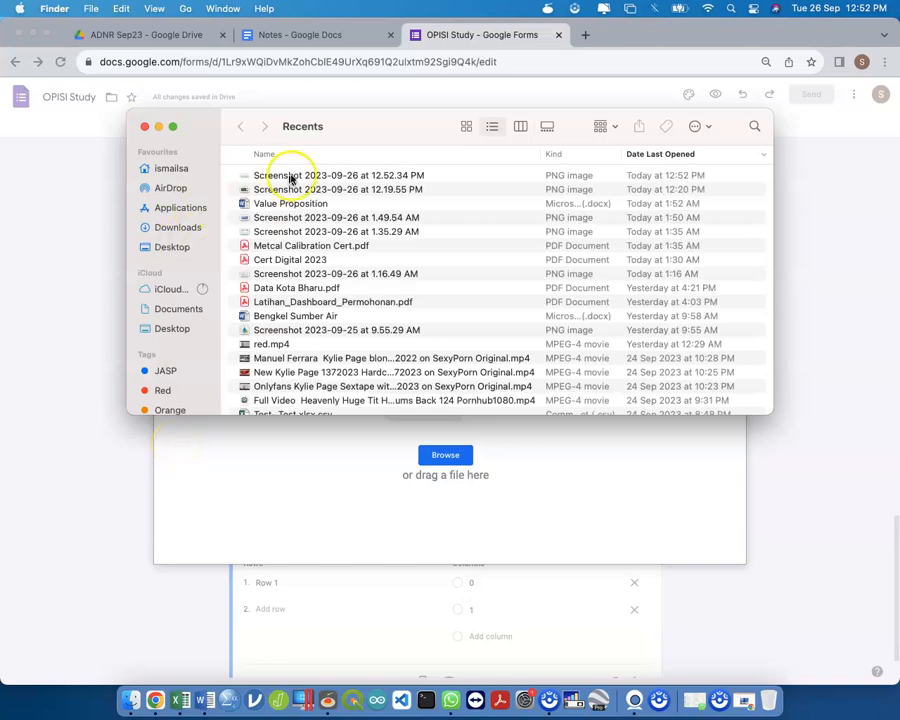
pyautogui.click(272, 176)
pyautogui.moveTo(392, 132); pyautogui.dragTo(822, 645)
pyautogui.moveTo(766, 684); pyautogui.dragTo(580, 460)
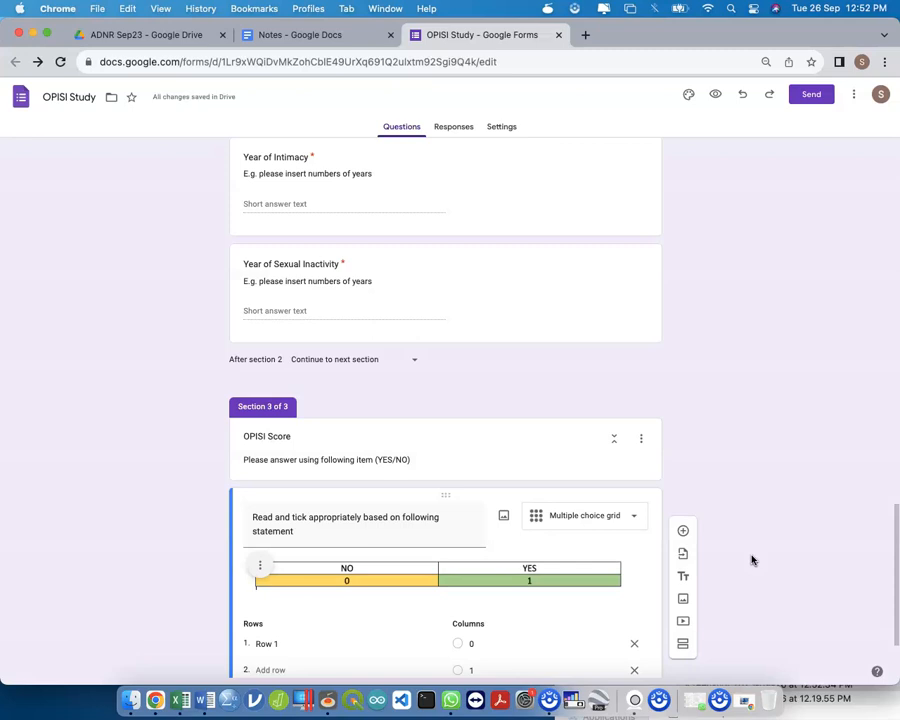
pyautogui.click(738, 512)
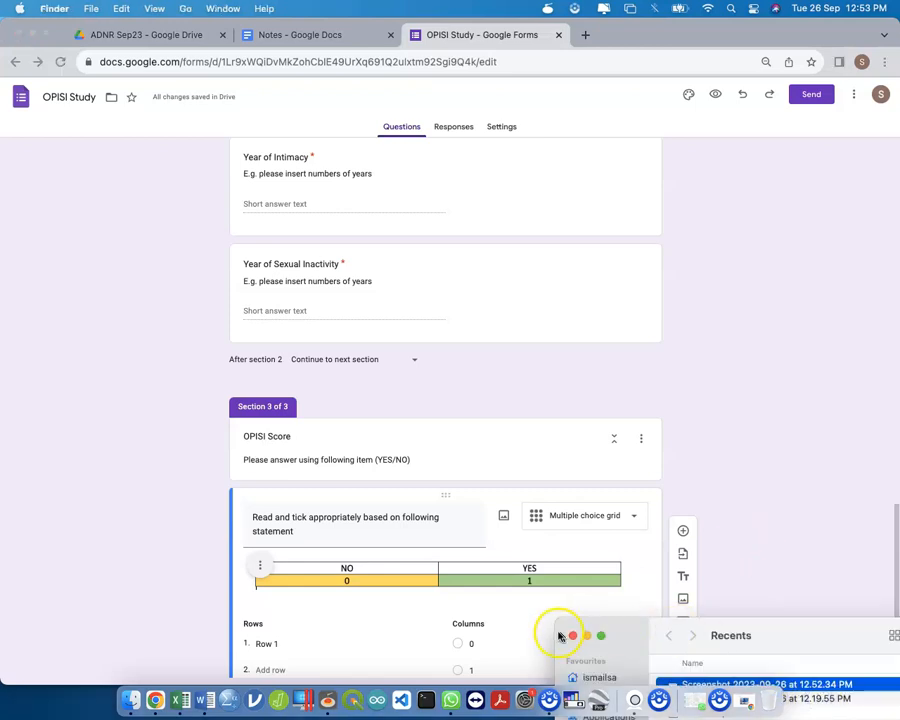
pyautogui.click(572, 633)
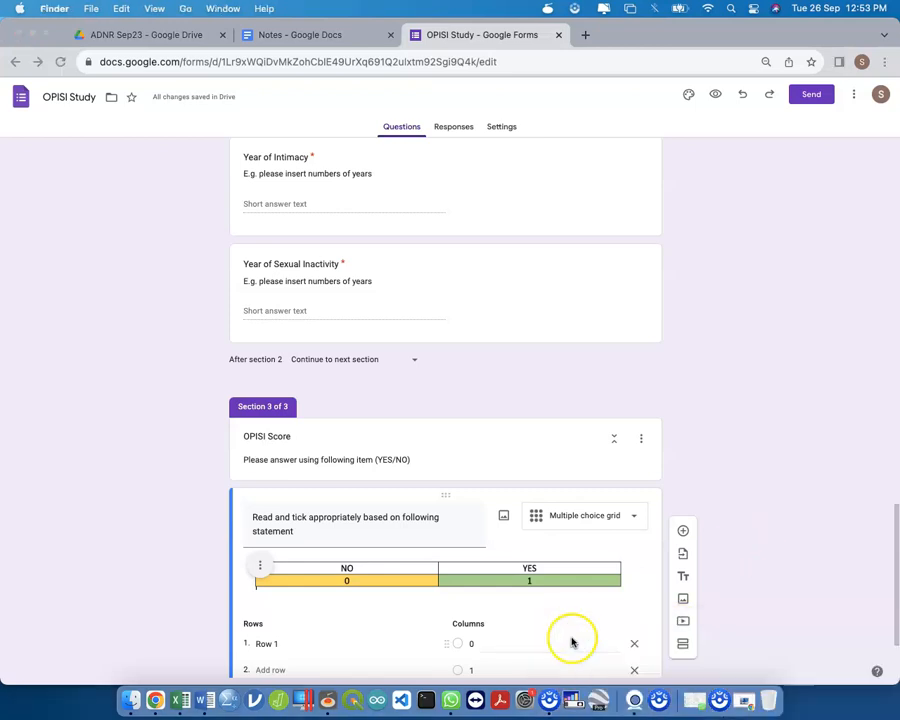
pyautogui.click(779, 519)
pyautogui.click(505, 517)
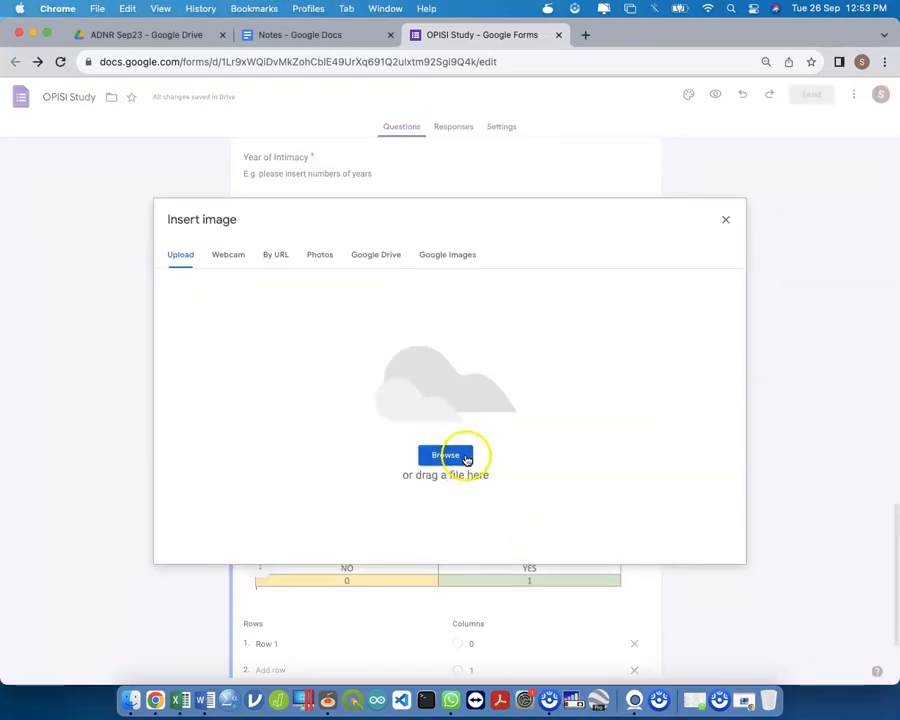
pyautogui.click(727, 221)
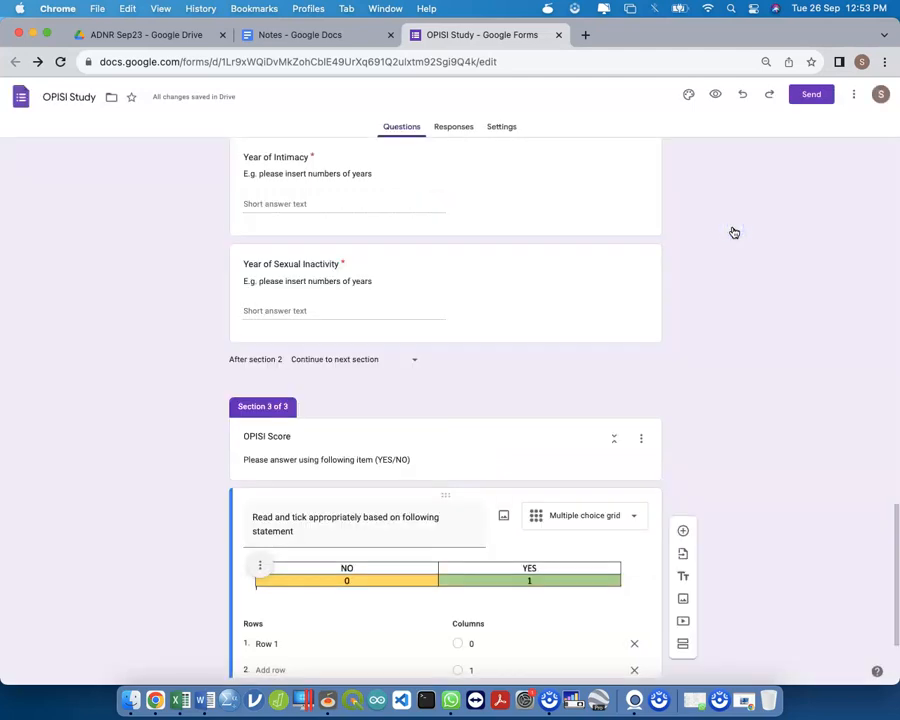
# Step: Name the first row of the OPISI Score grid "Statement1"
pyautogui.scroll(-3, 762, 352)
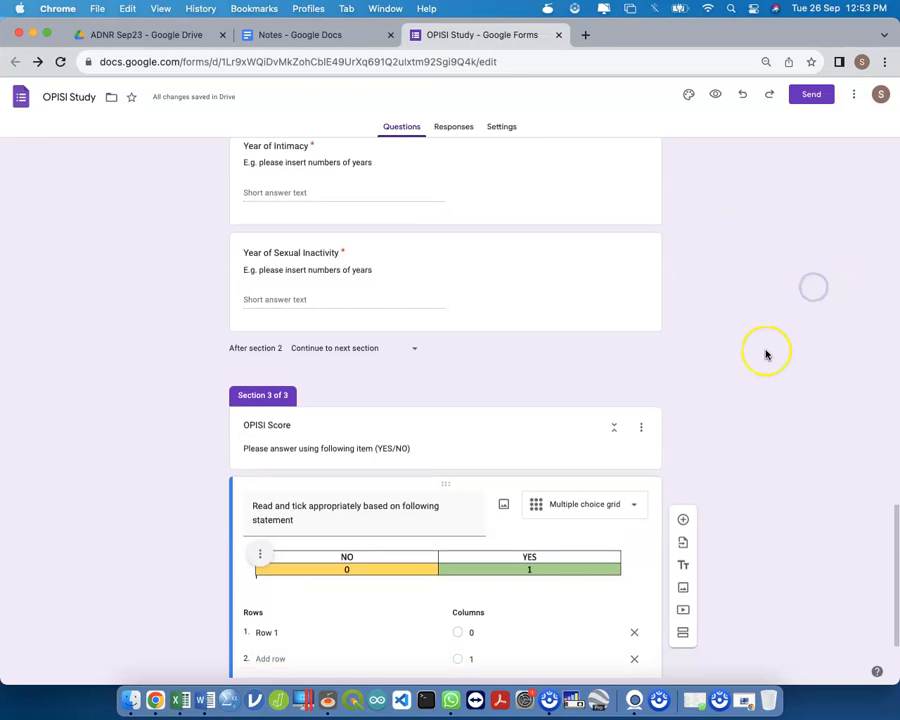
pyautogui.click(331, 524)
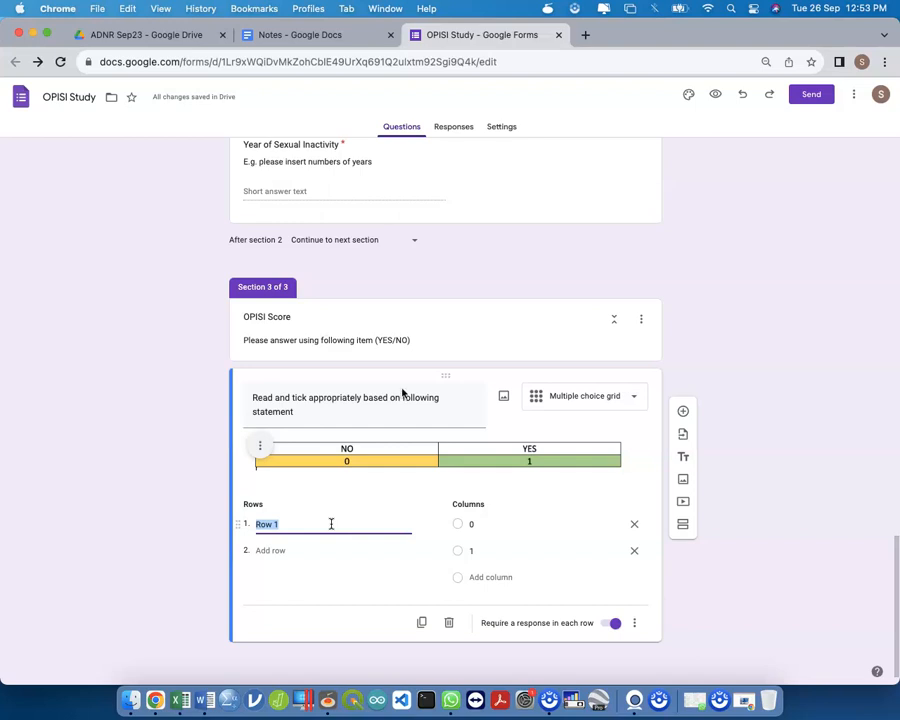
pyautogui.write('Statement1')
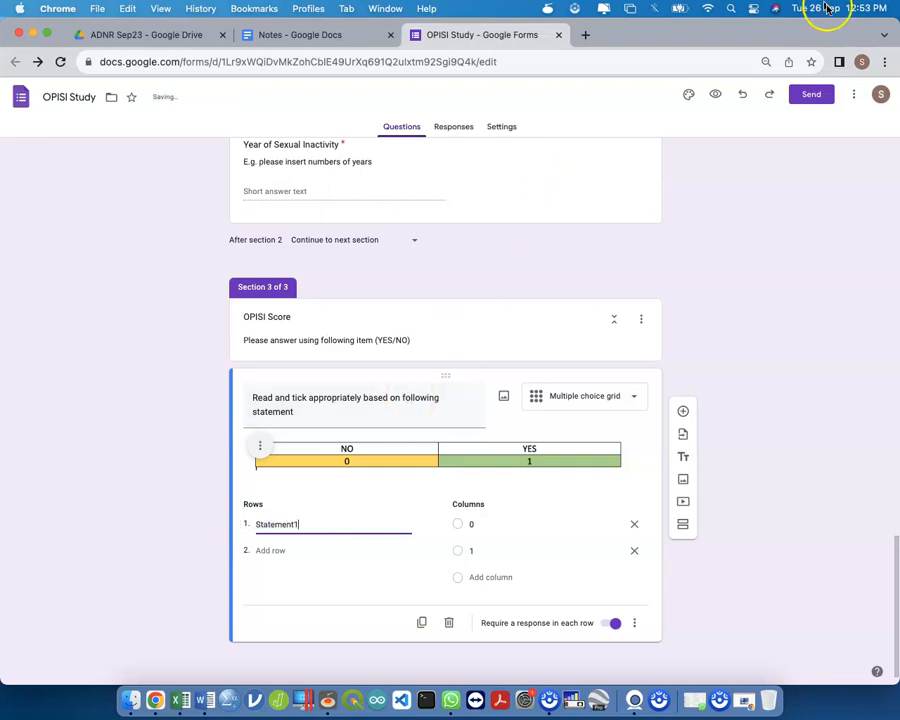
# Step: Preview the form, advance past the consent section, and answer Female, Chinese, Diploma/ Equievelant and Traumatic Brain Injury
pyautogui.click(713, 93)
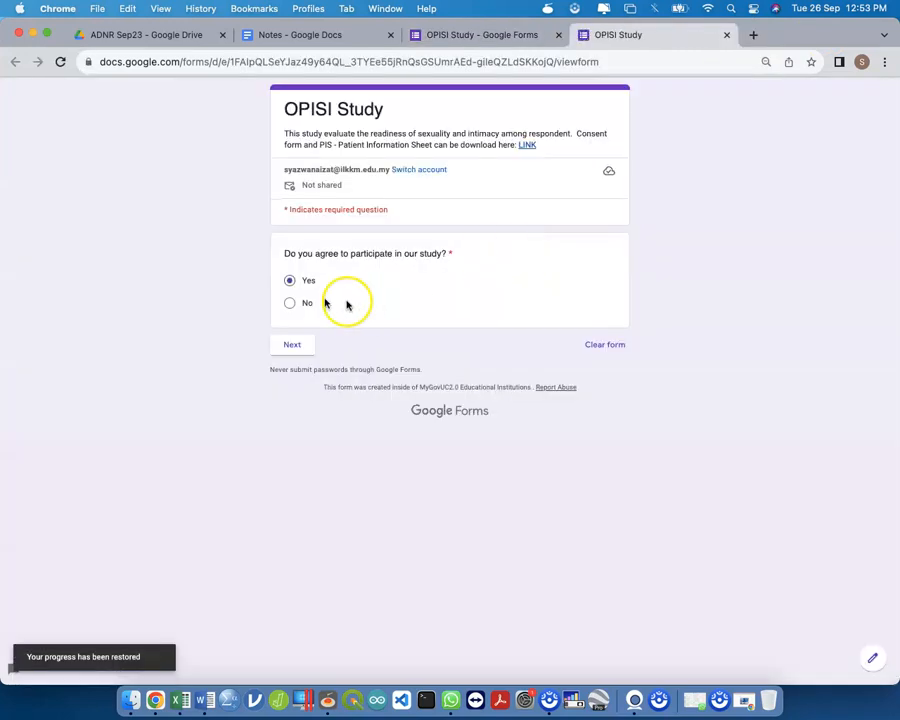
pyautogui.click(296, 344)
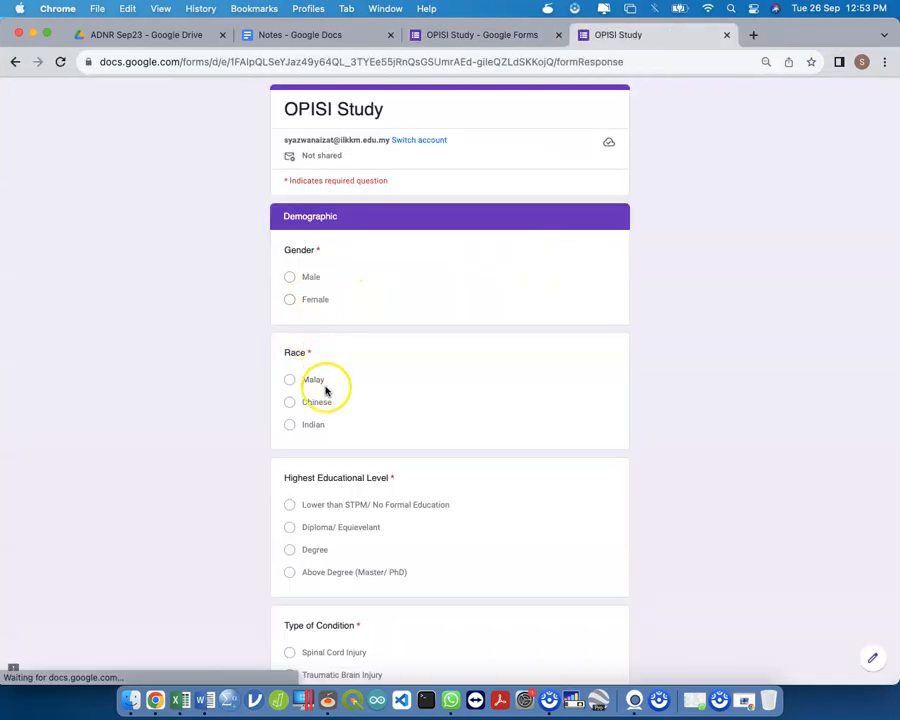
pyautogui.scroll(-2, 325, 389)
pyautogui.click(315, 229)
pyautogui.click(316, 330)
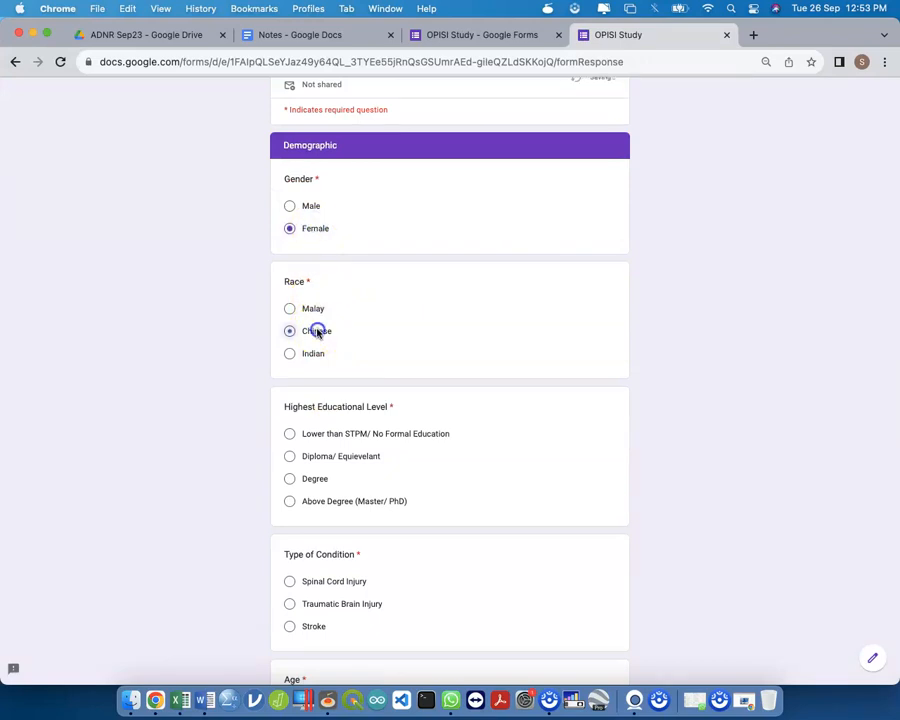
pyautogui.click(314, 605)
# Step: Answer the previewed form's Marital Status with Single, Sexual Experience with Yes and Status of Patient with Inpatient
pyautogui.scroll(-4, 315, 560)
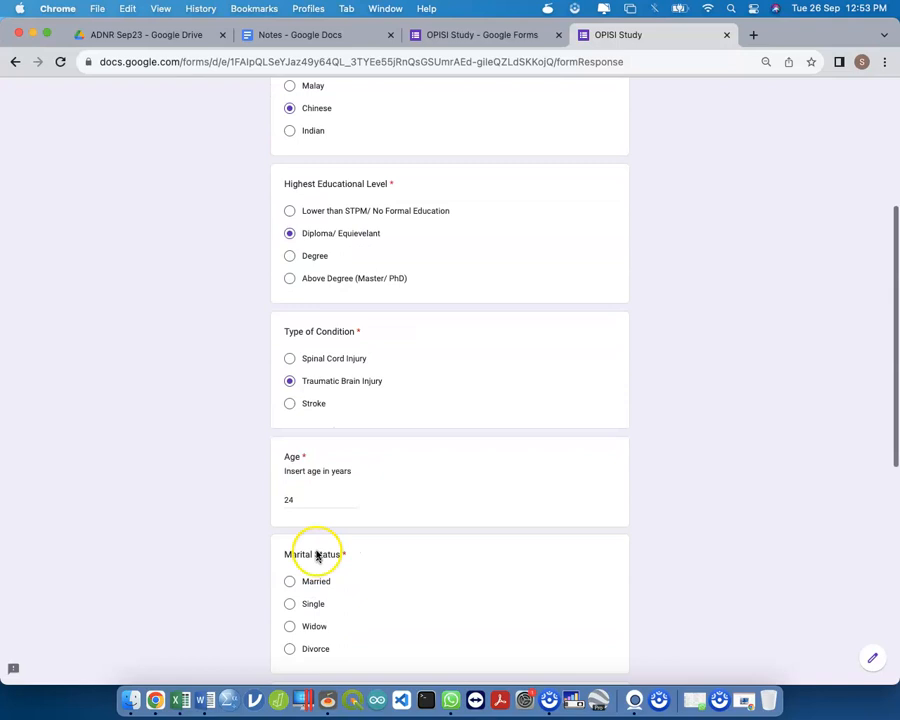
pyautogui.click(311, 603)
pyautogui.scroll(-2, 316, 607)
pyautogui.scroll(-3, 316, 607)
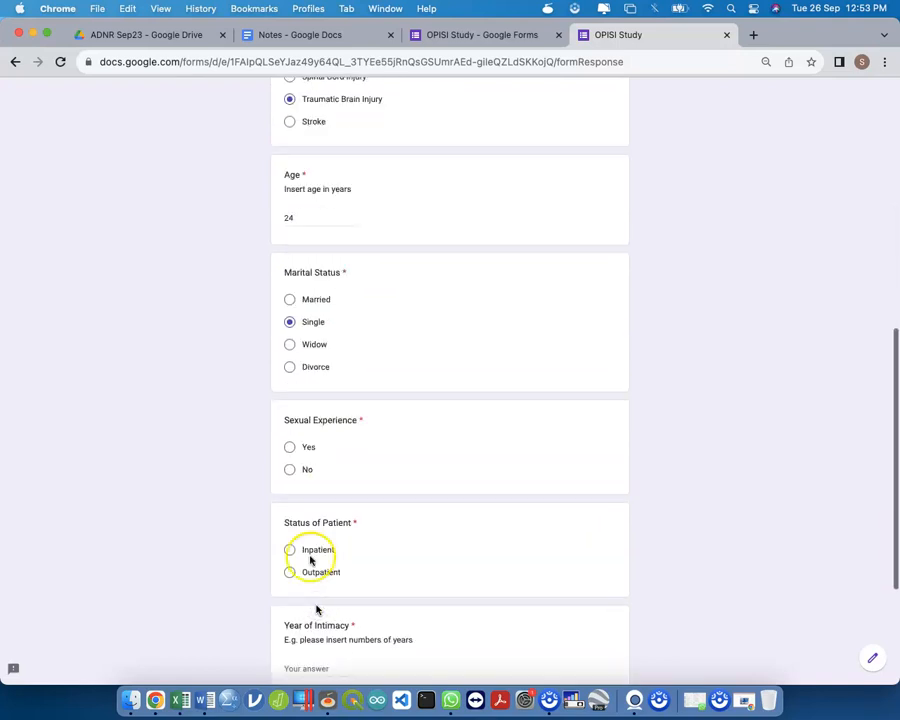
pyautogui.click(303, 449)
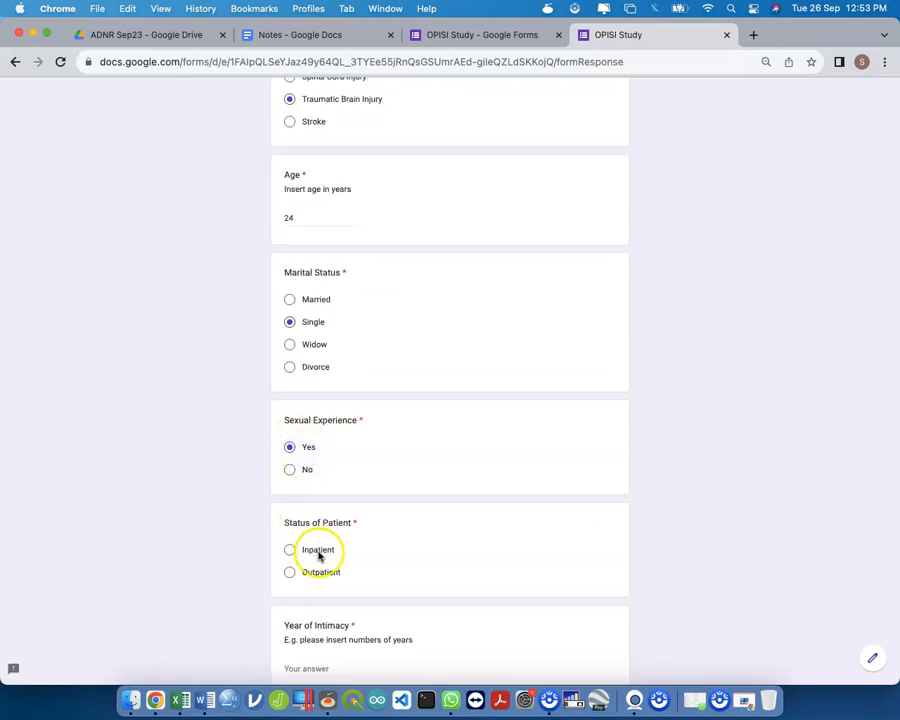
pyautogui.scroll(-2, 316, 636)
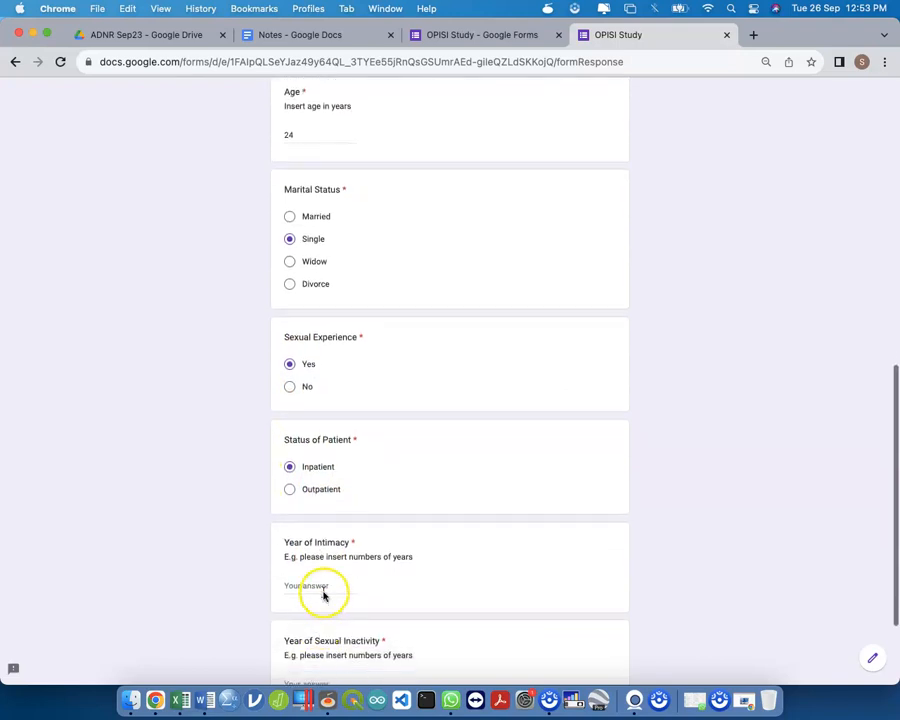
# Step: Enter 25 for Year of Intimacy and 2 for Year of Sexual Inactivity, and continue to the OPISI Score section
pyautogui.click(323, 591)
pyautogui.write('2')
pyautogui.scroll(-2, 323, 591)
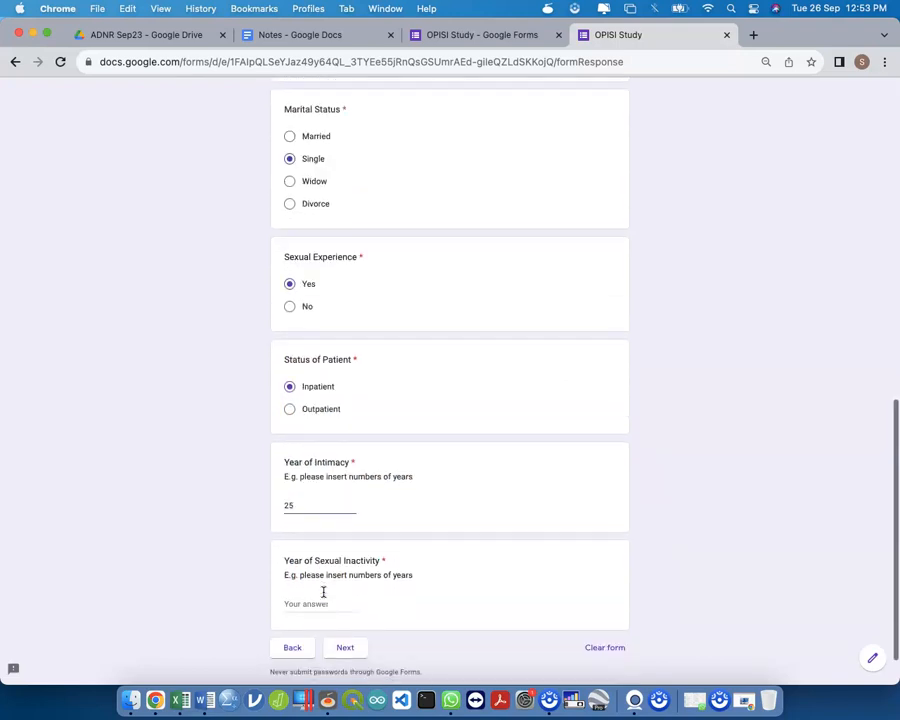
pyautogui.click(319, 600)
pyautogui.write('2')
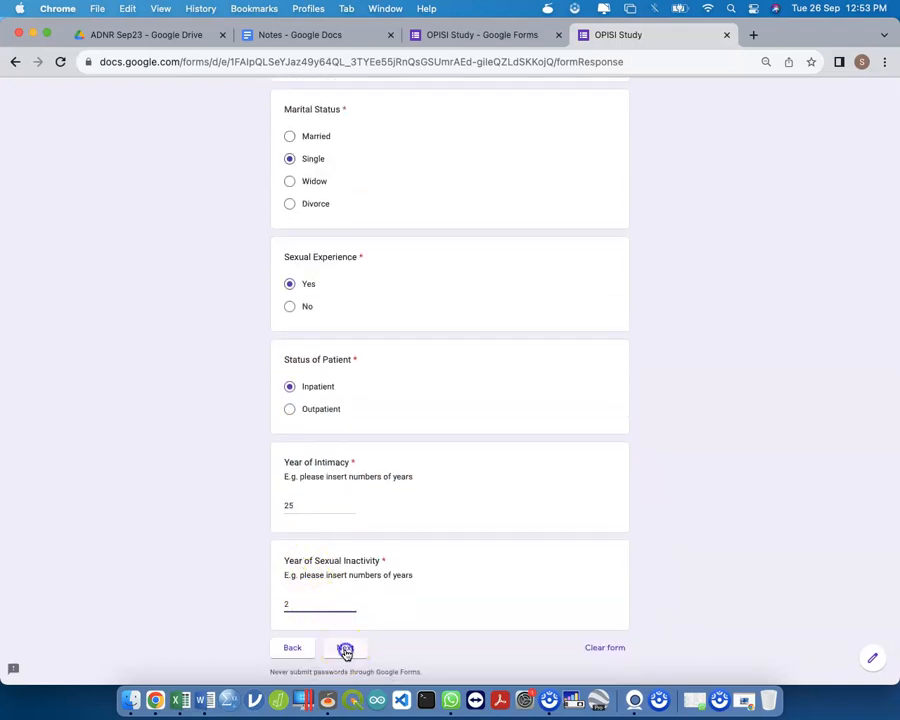
pyautogui.click(345, 648)
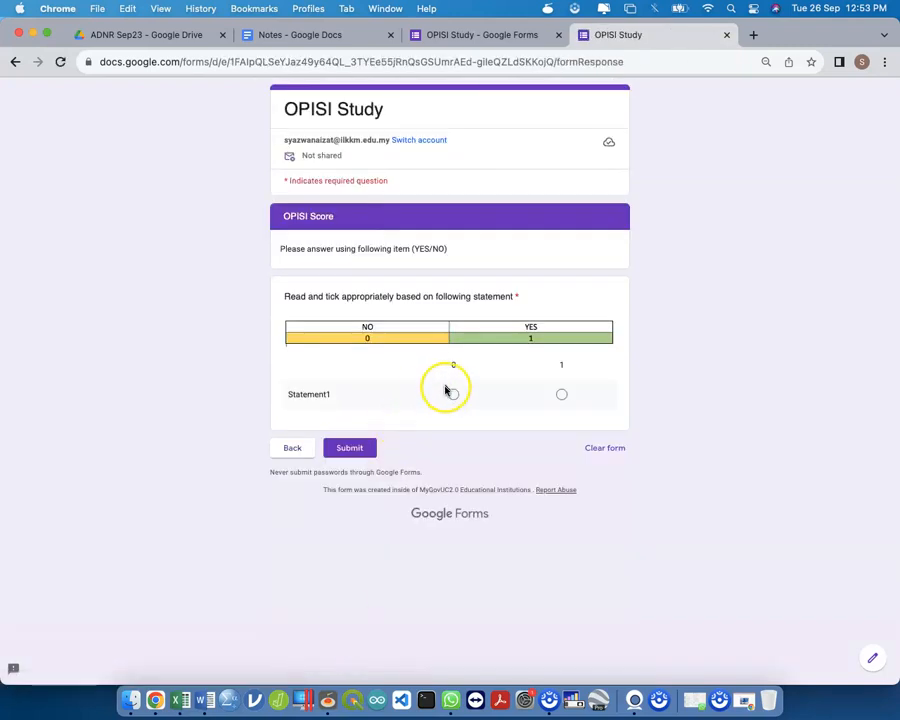
# Step: Test the Statement1 grid row by alternating between the 0 and 1 answers, ending on 0
pyautogui.click(453, 395)
pyautogui.click(562, 397)
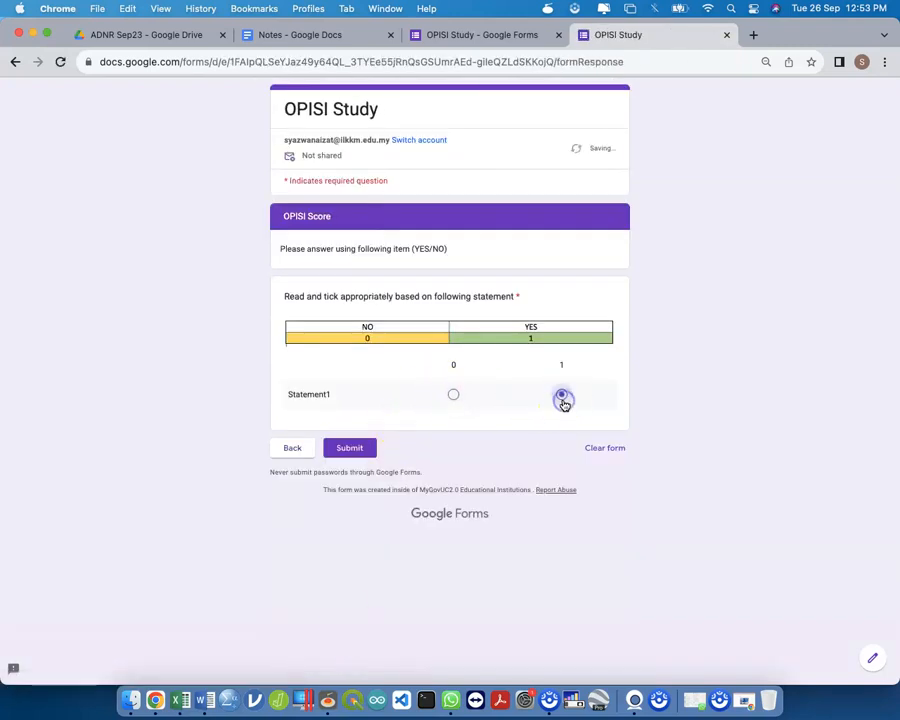
pyautogui.click(455, 396)
pyautogui.click(559, 396)
pyautogui.click(456, 395)
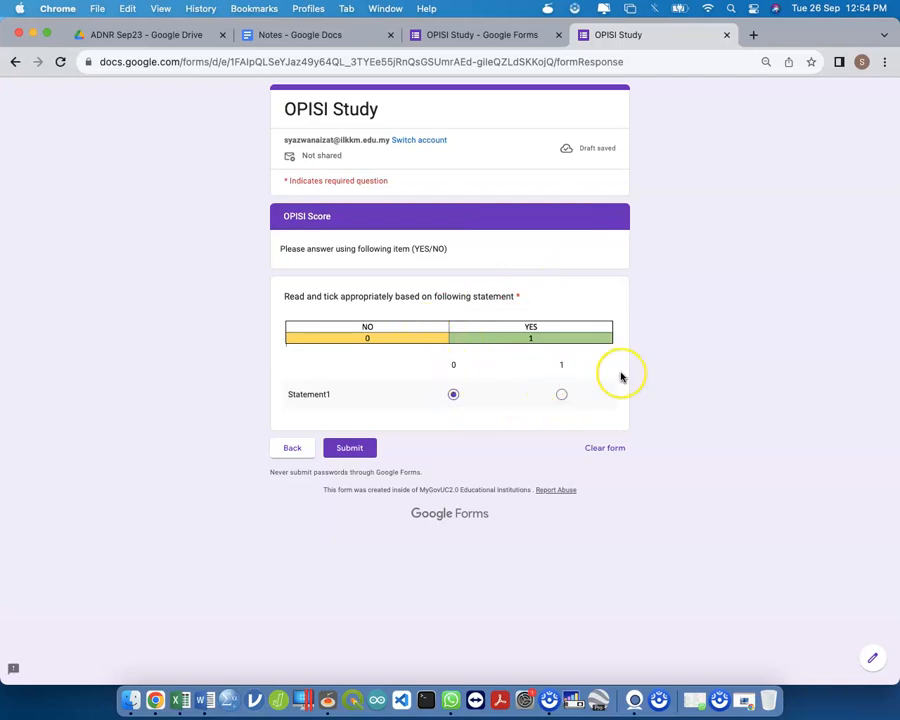
# Step: Close the form preview and rename the grid's first row as S1
pyautogui.click(726, 35)
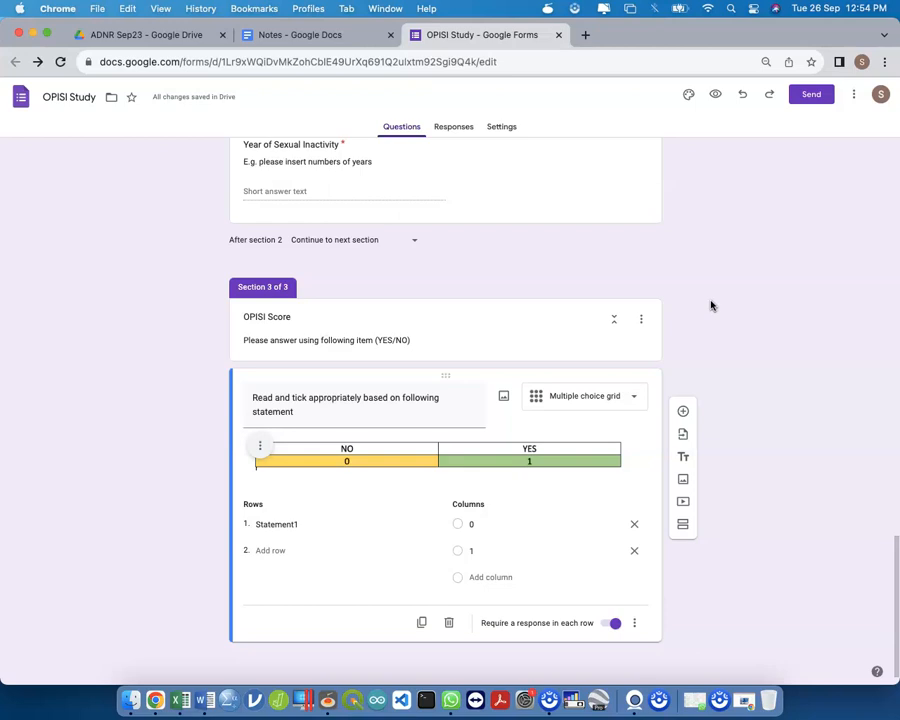
pyautogui.click(333, 522)
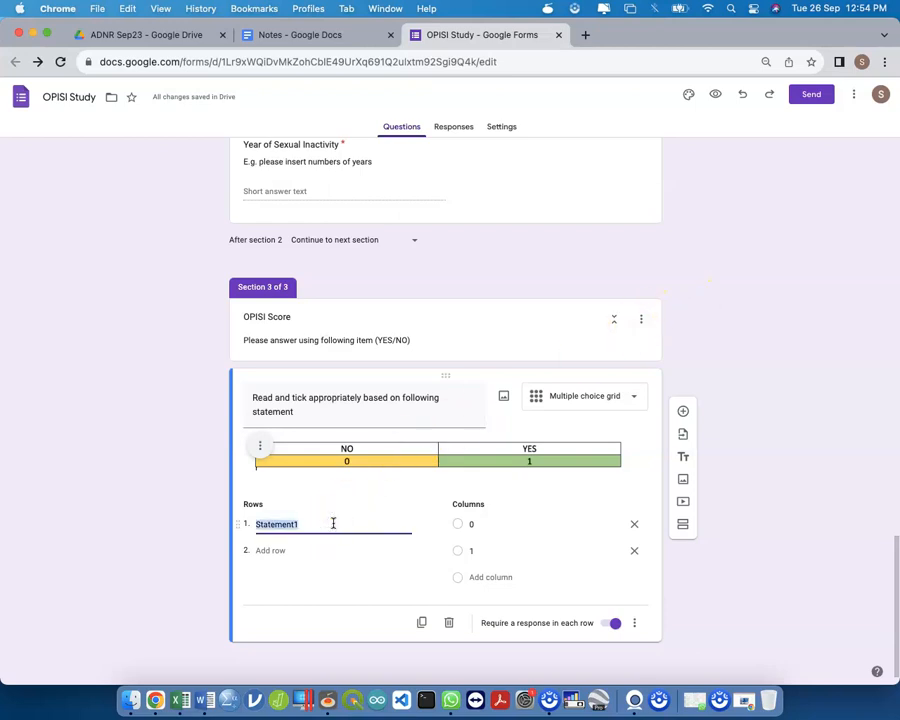
pyautogui.write('Se')
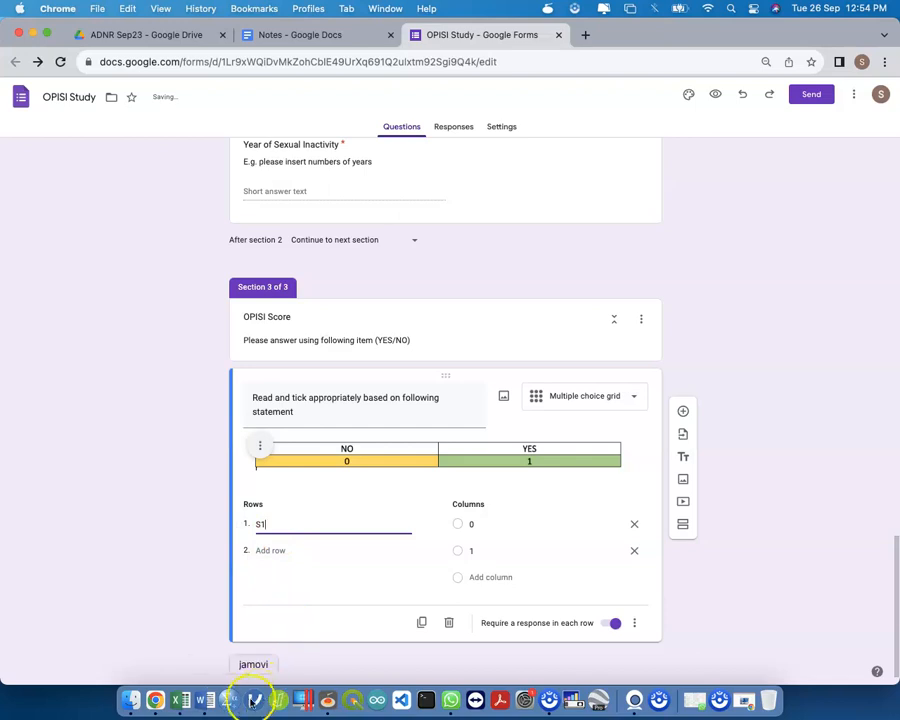
# Step: Switch to Microsoft Excel and create a blank workbook
pyautogui.click(180, 700)
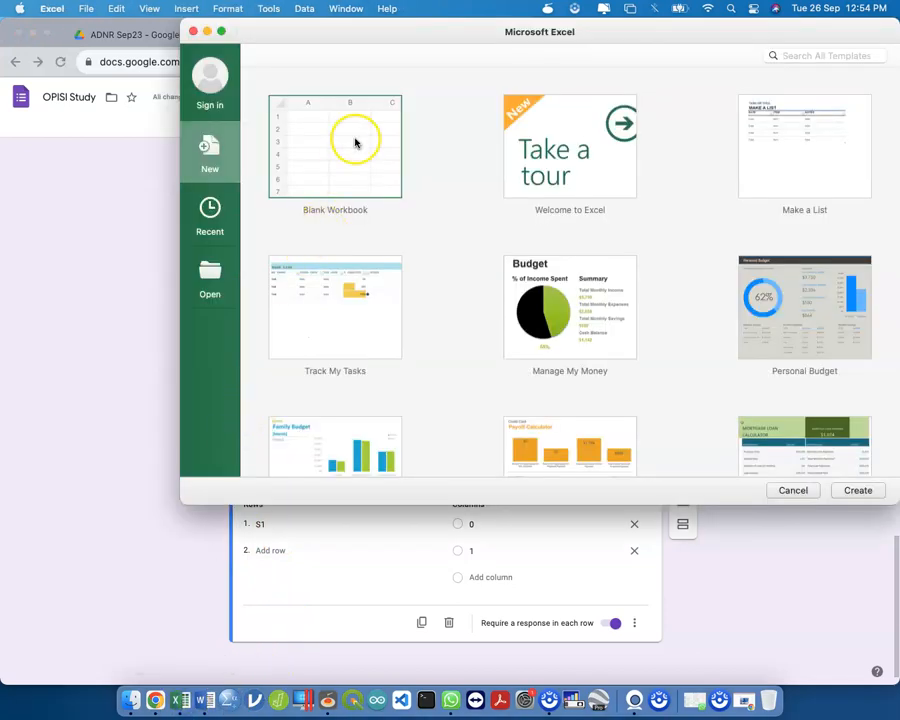
pyautogui.doubleClick(355, 143)
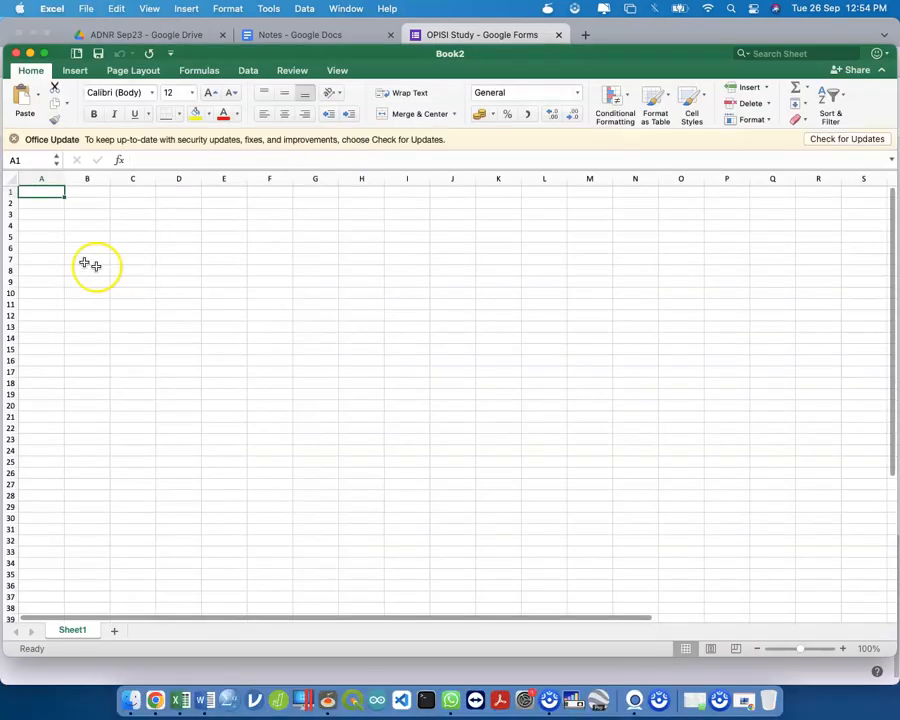
# Step: Enter statement1 in cell B2 of the blank sheet, replacing the S1 label first tried there
pyautogui.click(88, 205)
pyautogui.write('s1')
pyautogui.press('Return')
pyautogui.click(88, 205)
pyautogui.write('statm')
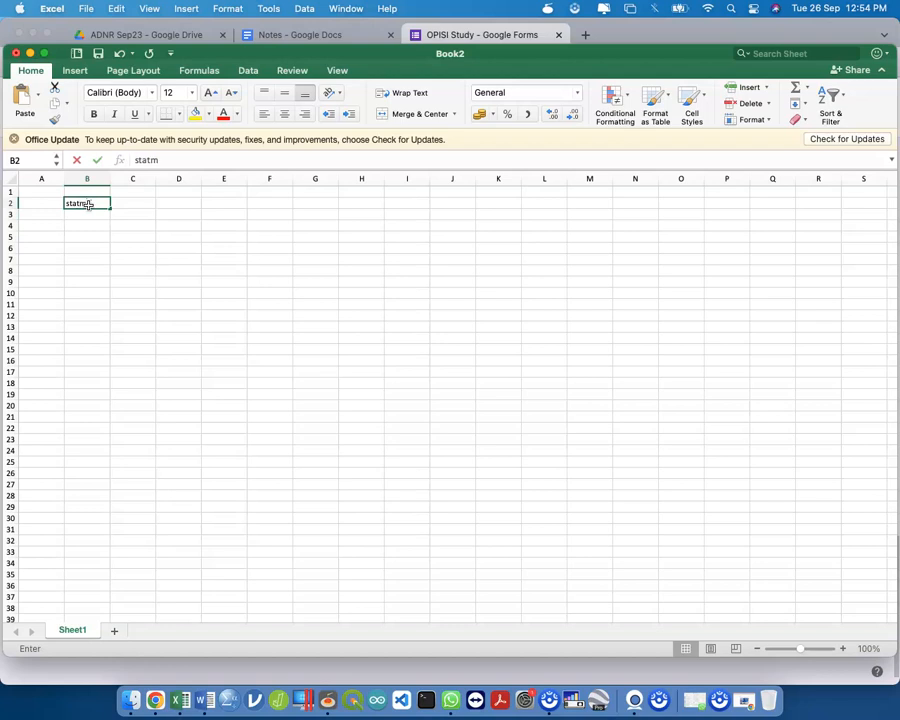
pyautogui.write('e')
pyautogui.press('BackSpace')
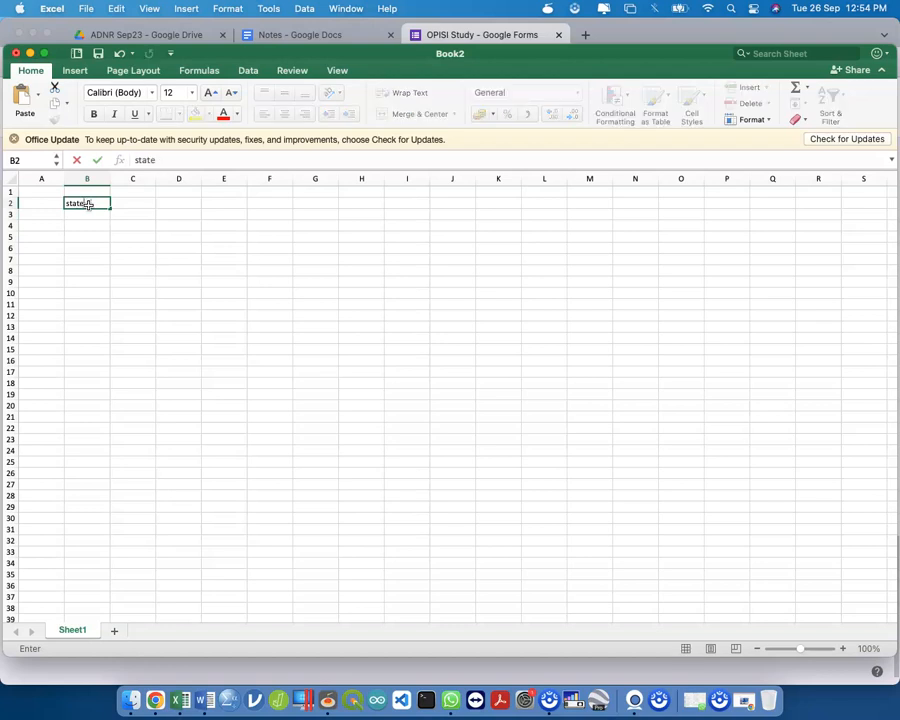
pyautogui.write('1')
pyautogui.press('Return')
# Step: Enter statement2 in cell B3, below the first statement label
pyautogui.write('stat')
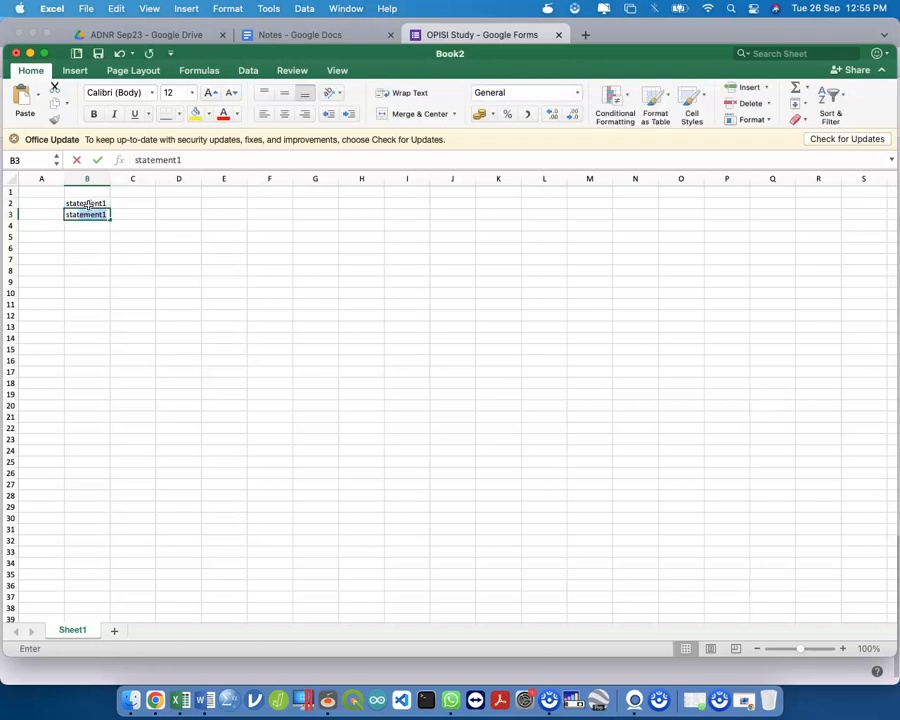
pyautogui.click(120, 222)
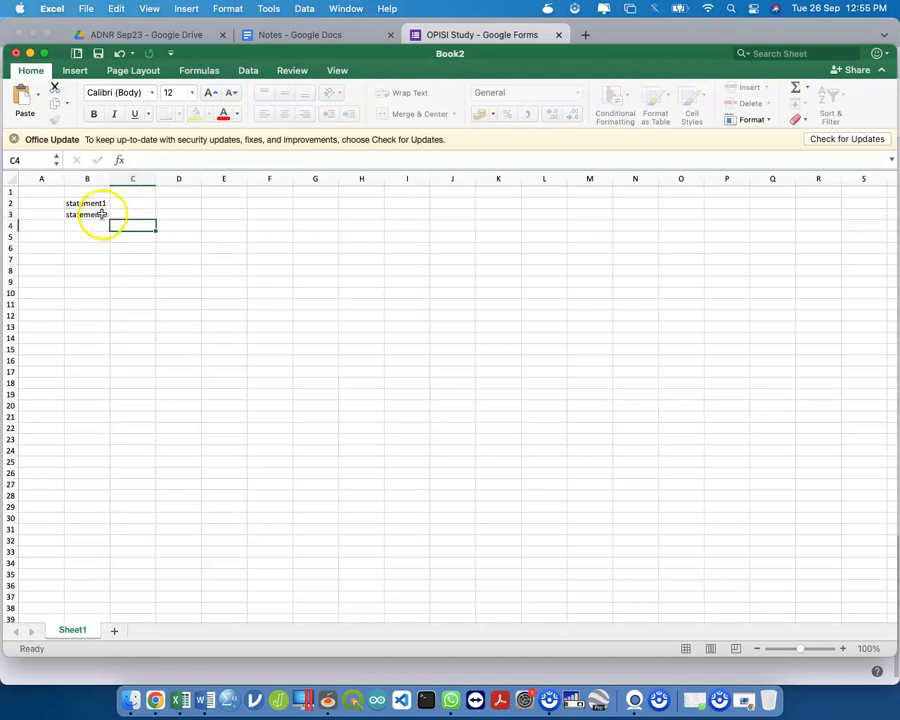
pyautogui.click(103, 214)
pyautogui.click(201, 161)
pyautogui.press('BackSpace')
pyautogui.write('2')
pyautogui.press('Return')
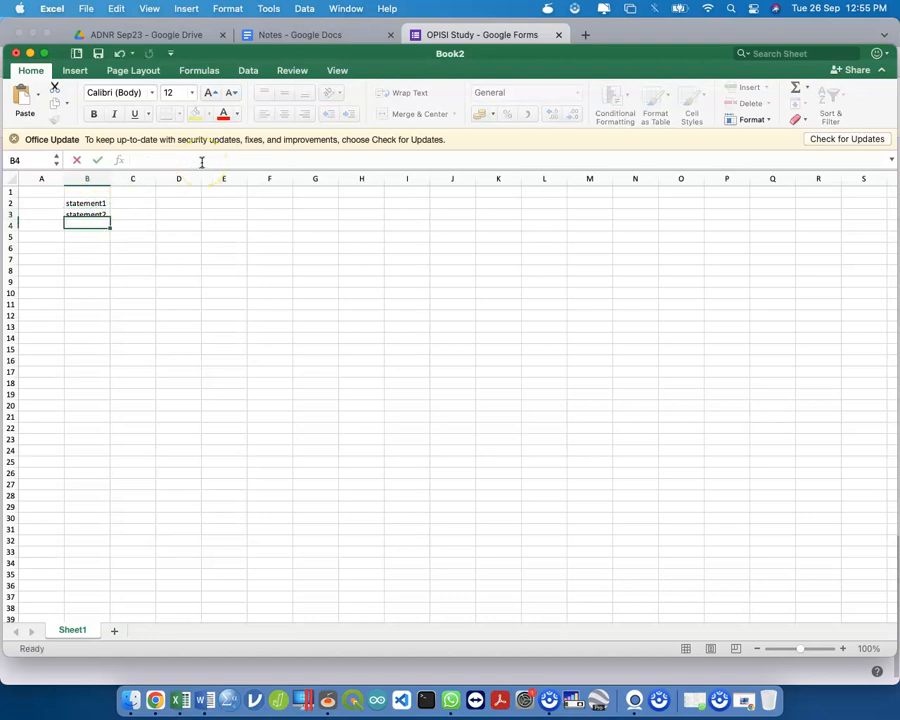
# Step: Fill the series down to statement13, then copy the list into the OPISI Score grid's rows in Google Forms
pyautogui.moveTo(86, 203); pyautogui.dragTo(114, 346)
pyautogui.press('super+c')
pyautogui.hotkey('ctrl', 'Up')
pyautogui.click(501, 580)
pyautogui.click(290, 521)
pyautogui.press('super+v')
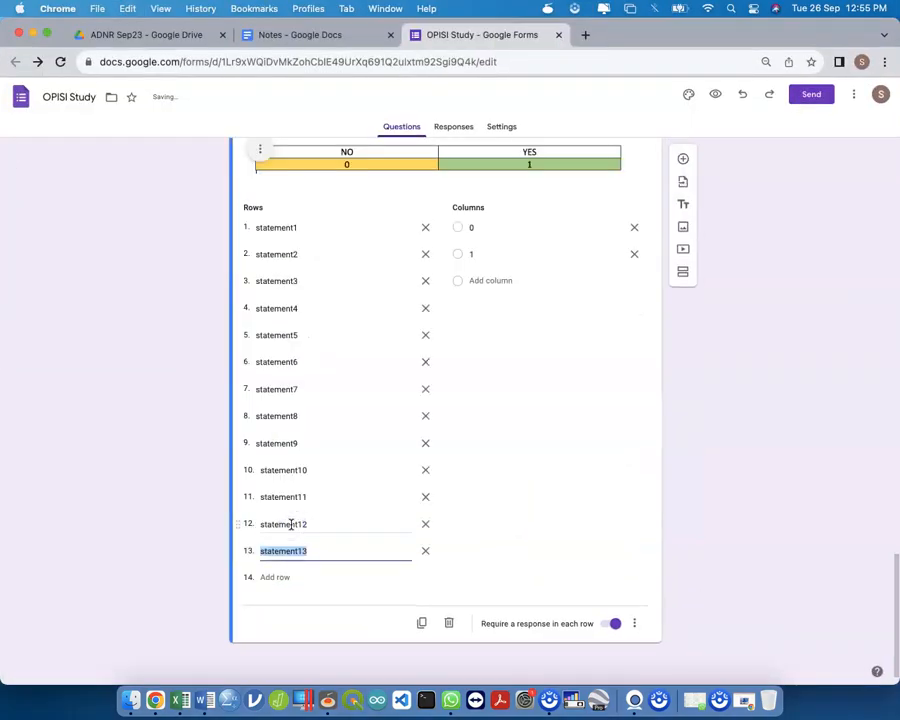
pyautogui.click(825, 460)
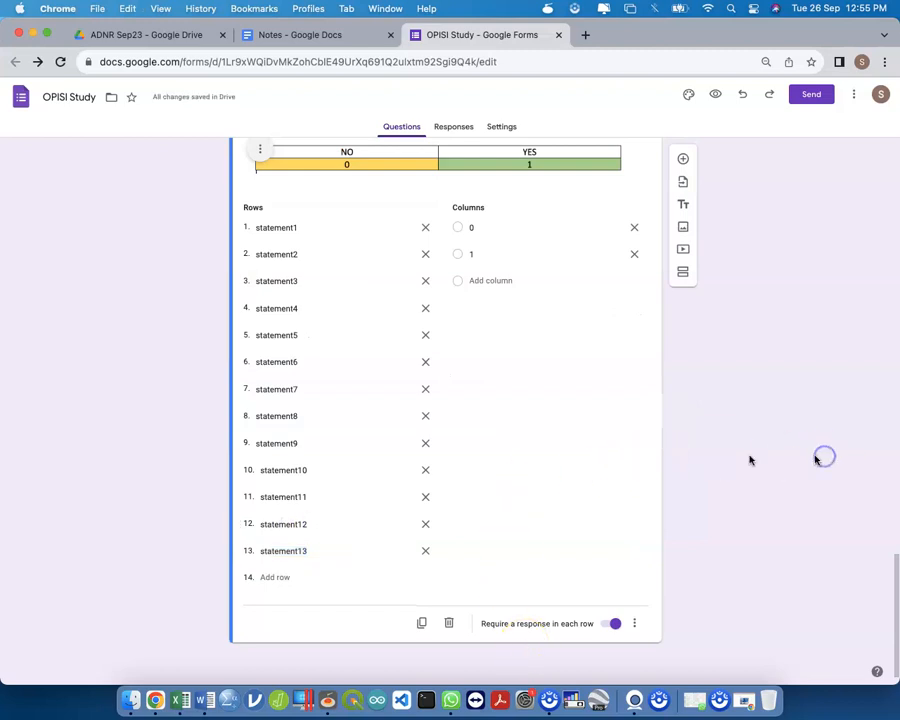
# Step: Add a required short-answer question after the grid titled "Please insert comment if any. Otherwise write NA"
pyautogui.click(692, 160)
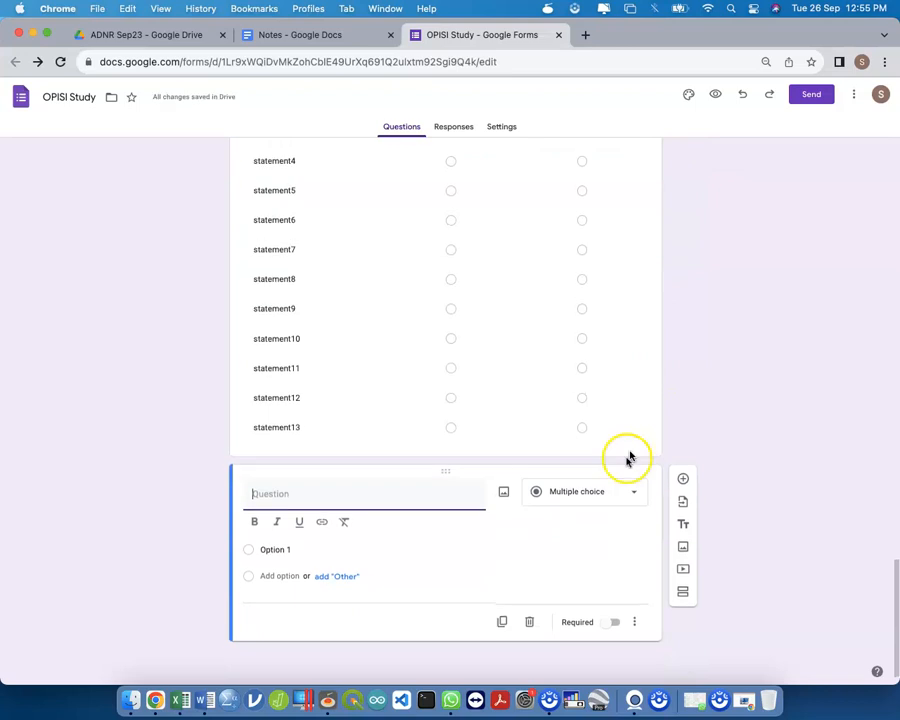
pyautogui.click(596, 493)
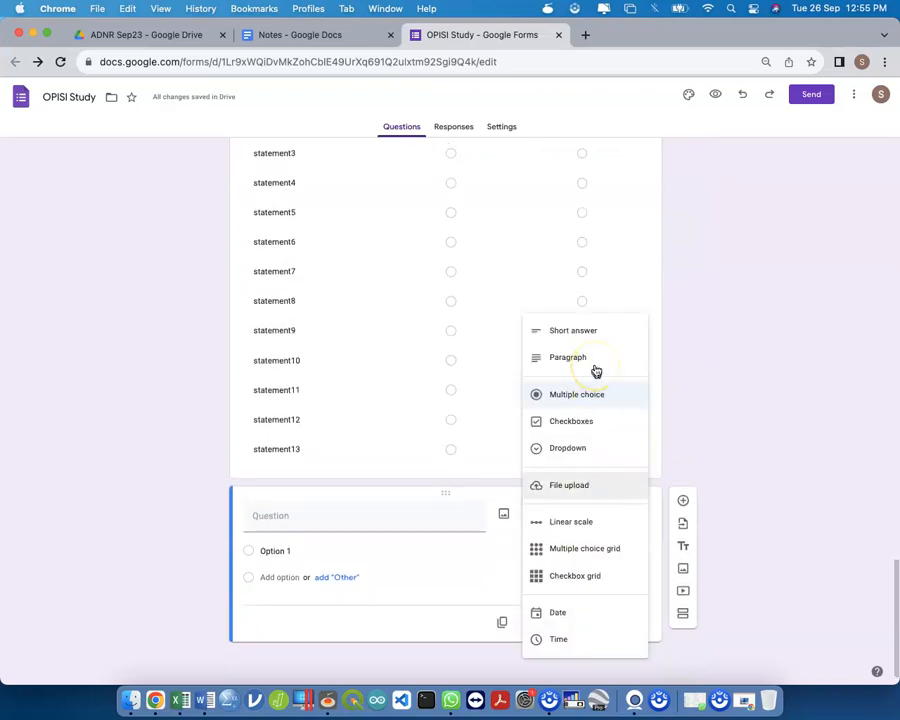
pyautogui.click(592, 333)
pyautogui.click(619, 622)
pyautogui.click(434, 551)
pyautogui.write('Please insert comment if')
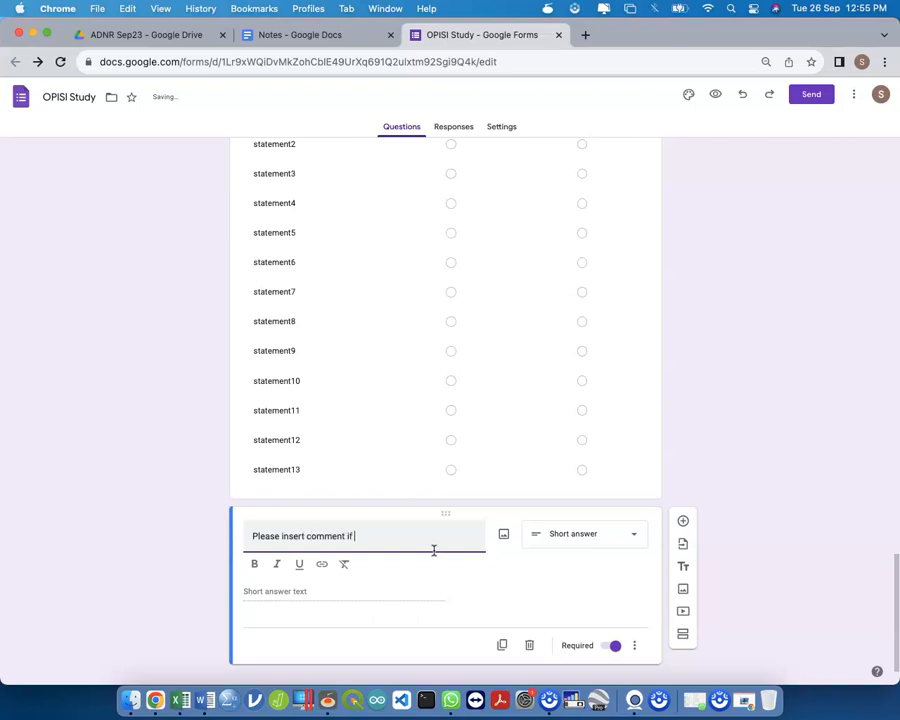
pyautogui.write('Otherwise write')
pyautogui.click(792, 541)
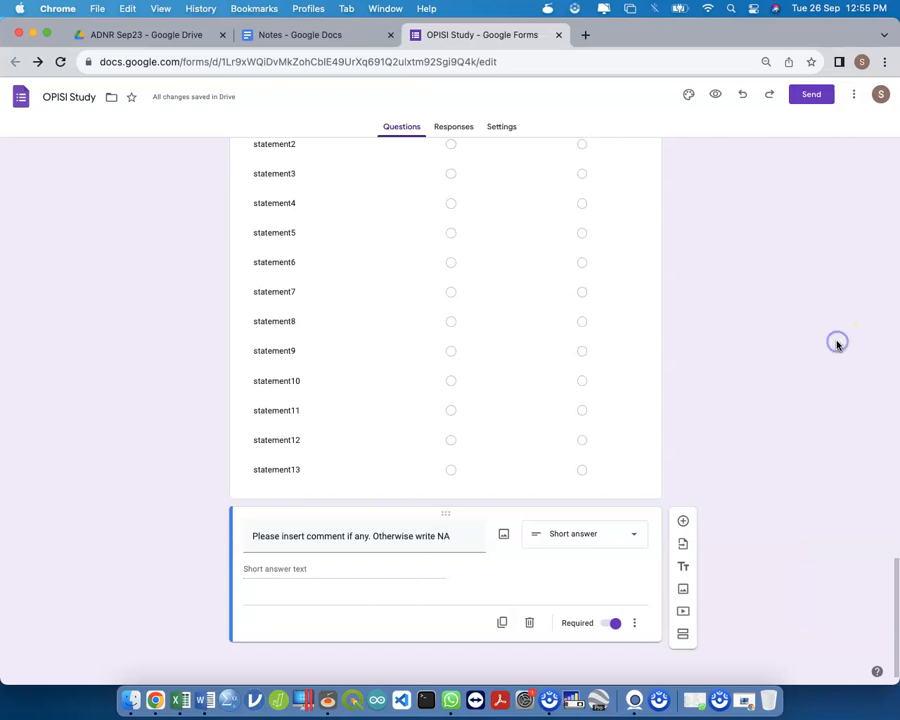
# Step: Go back to the start of the OPISI Study form, open its preview and return to the editor
pyautogui.scroll(15, 836, 342)
pyautogui.scroll(5, 838, 345)
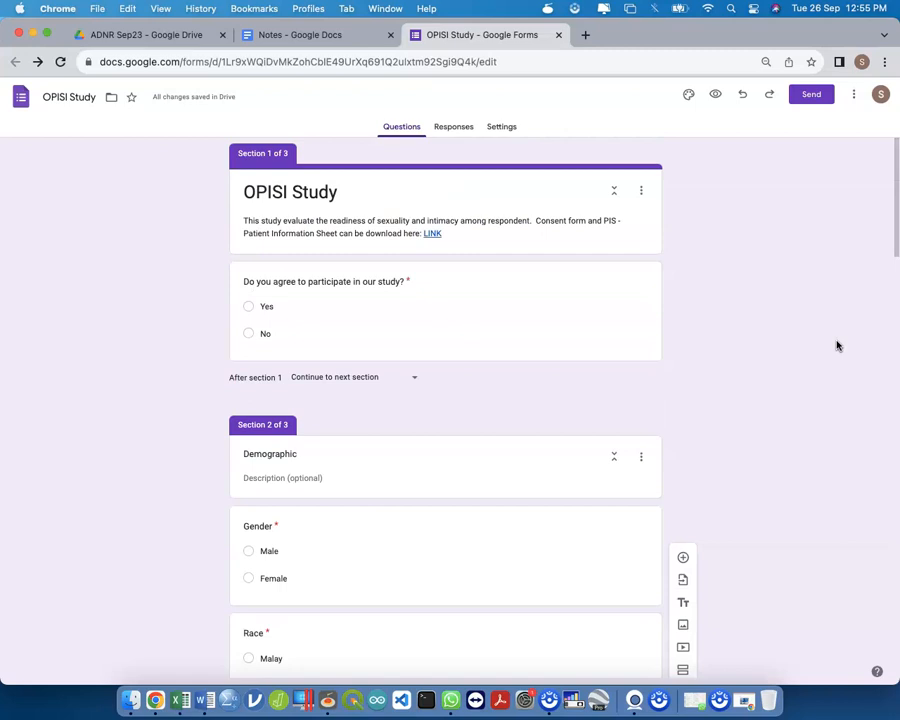
pyautogui.click(788, 245)
pyautogui.click(811, 235)
pyautogui.click(718, 95)
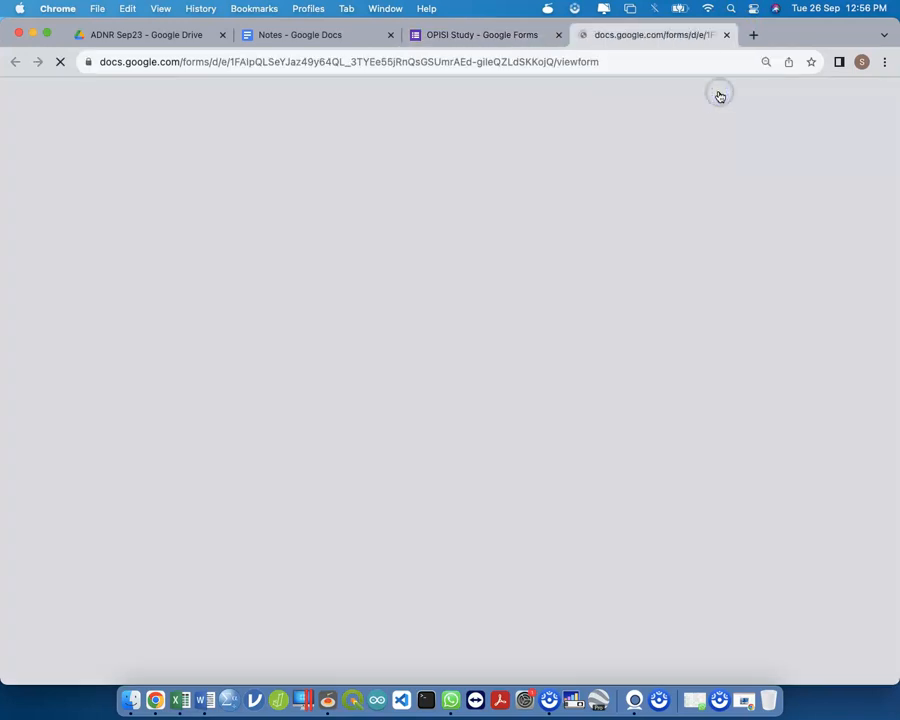
pyautogui.click(480, 32)
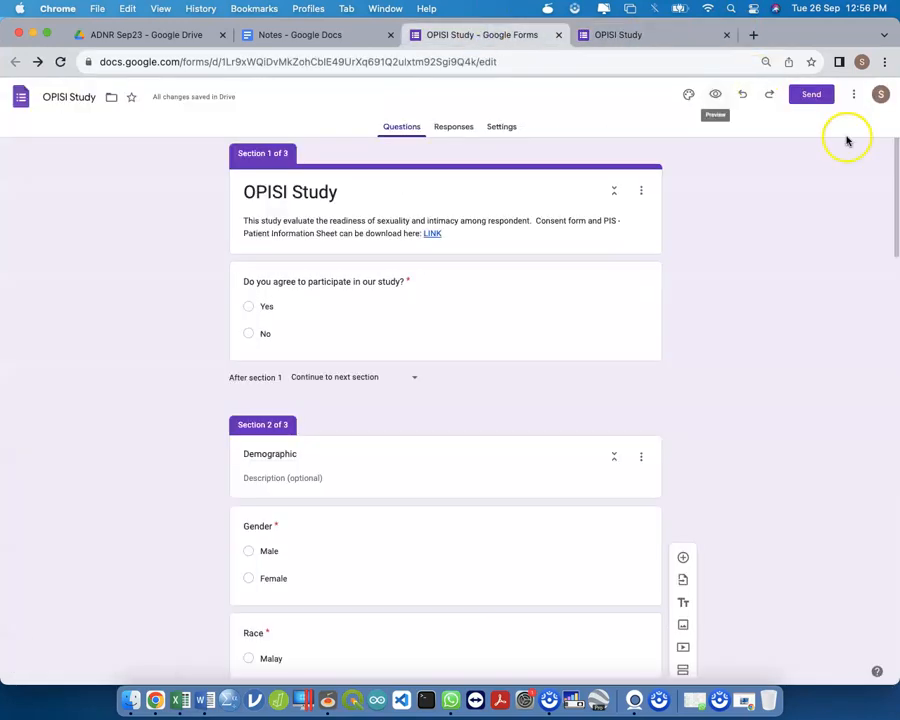
# Step: Copy the form's sharing link with the Shorten URL option enabled and close the Send form dialog
pyautogui.click(825, 95)
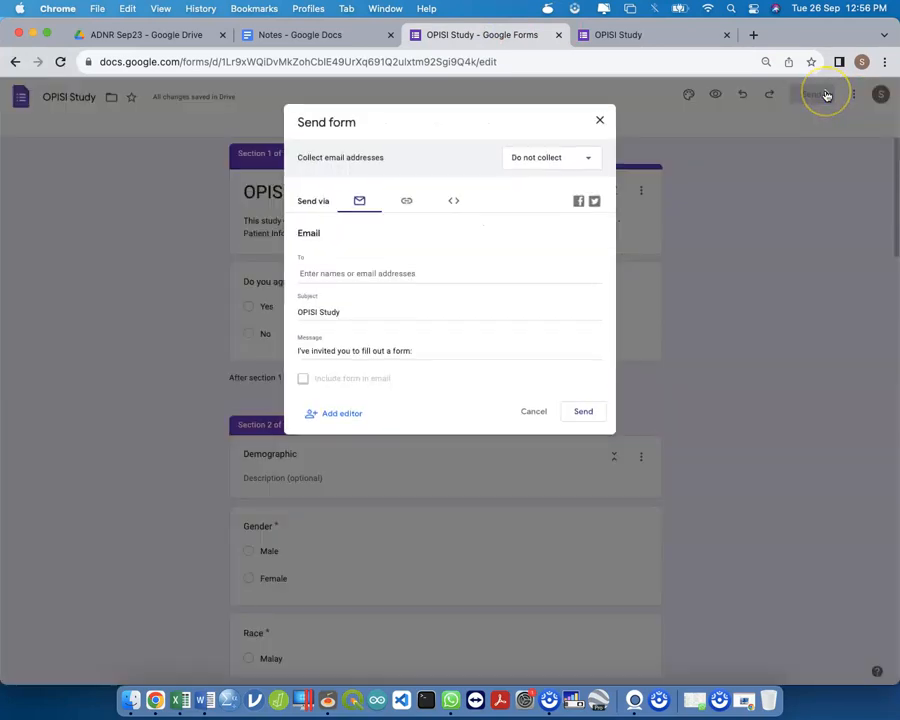
pyautogui.click(416, 204)
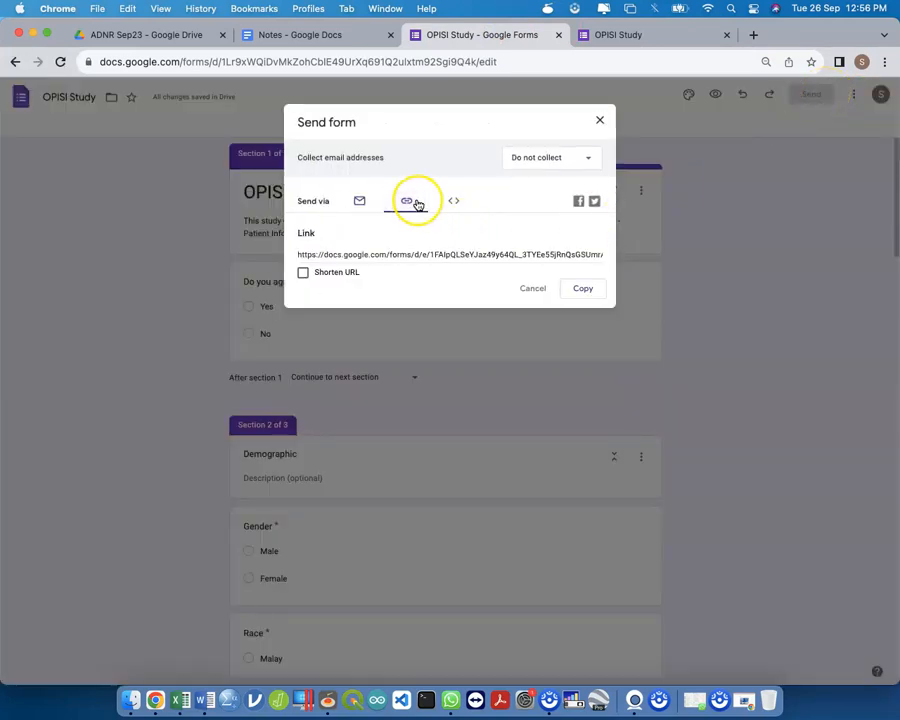
pyautogui.click(349, 278)
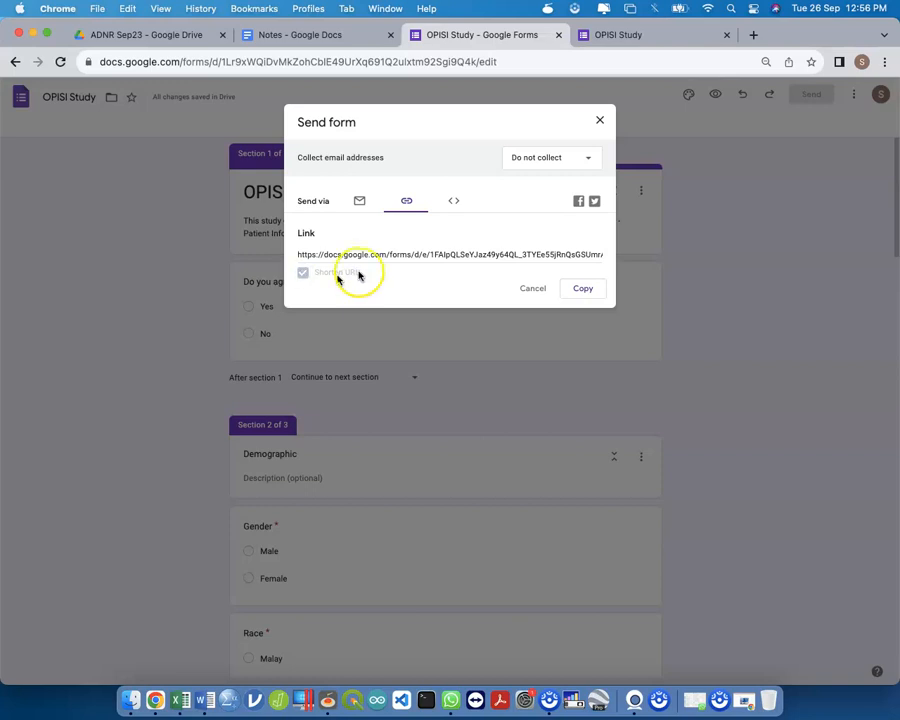
pyautogui.click(578, 289)
pyautogui.click(594, 124)
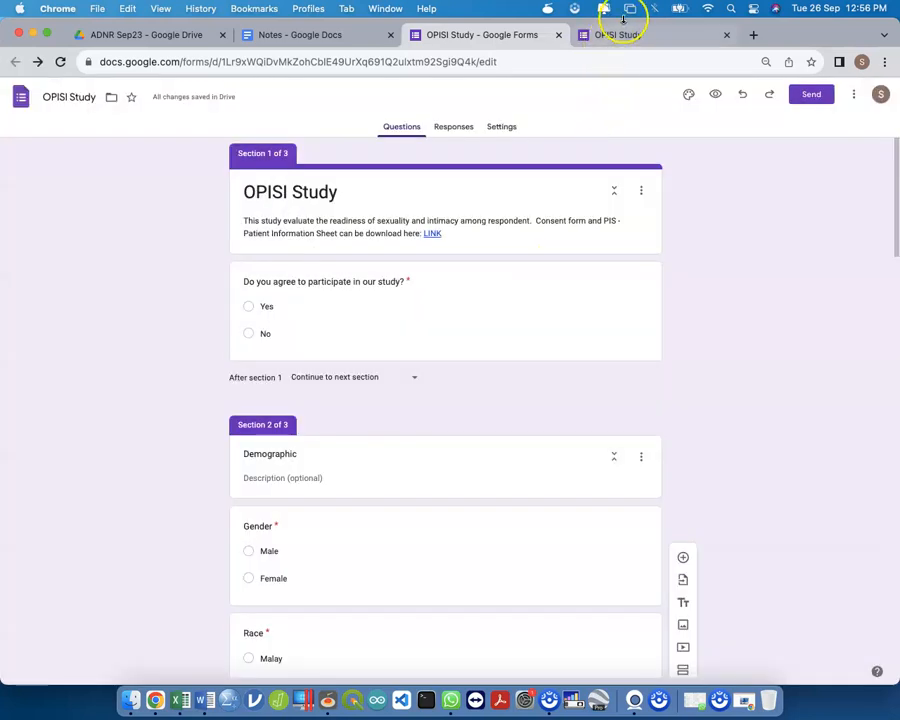
# Step: Reopen the form preview to check its public web address, and close the preview
pyautogui.click(731, 36)
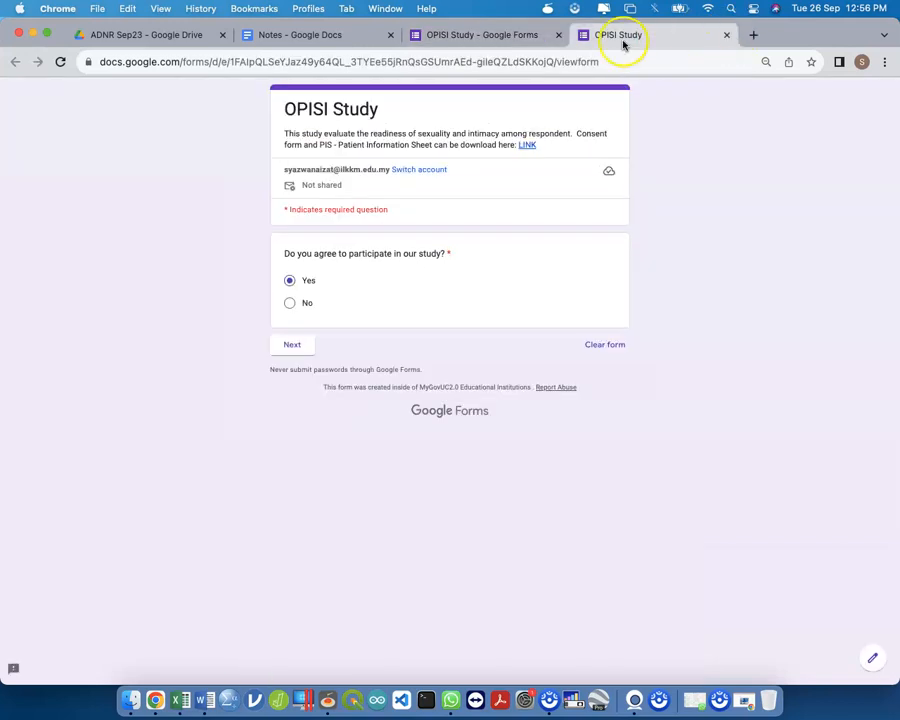
pyautogui.click(727, 35)
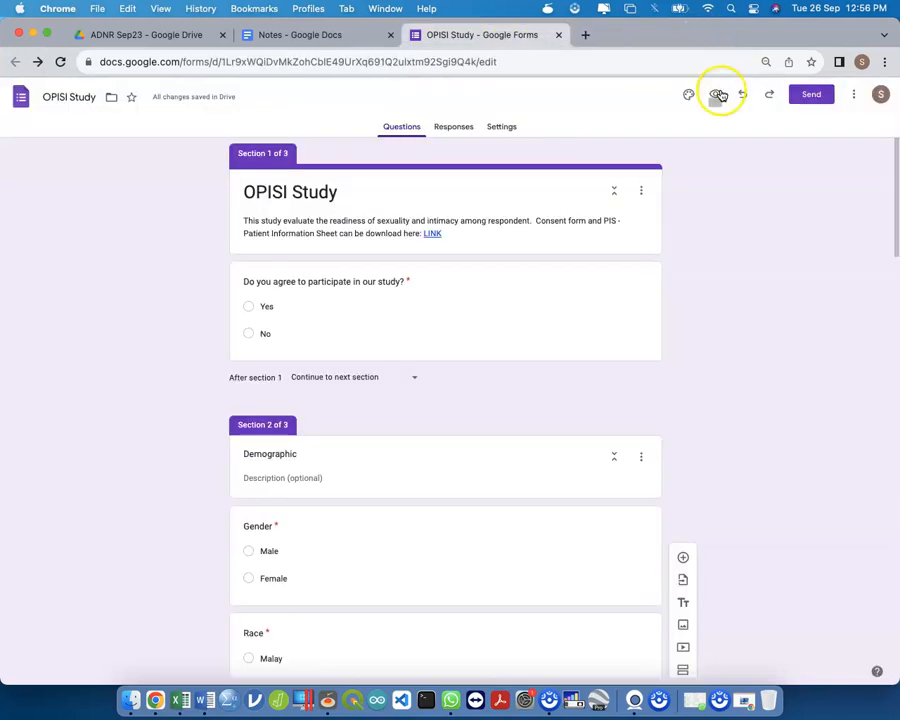
pyautogui.click(716, 94)
pyautogui.click(673, 56)
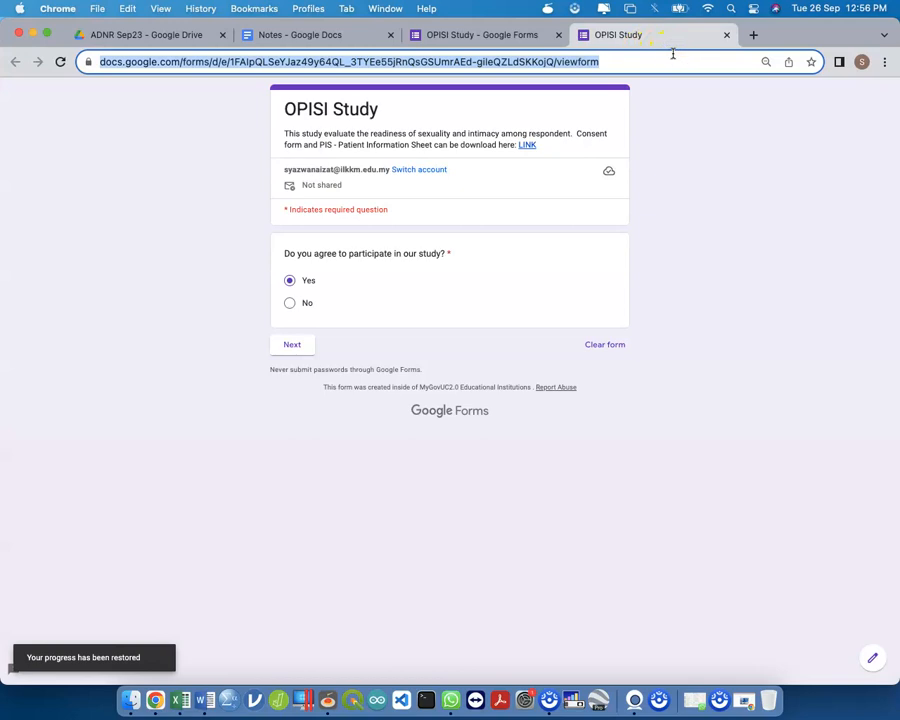
pyautogui.click(727, 35)
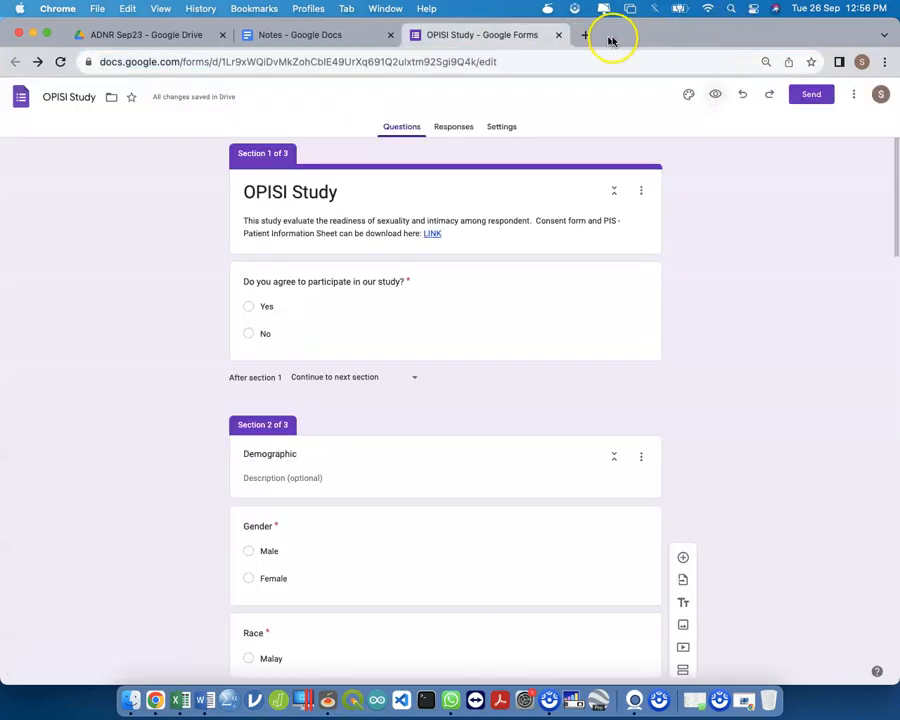
# Step: Search for bit.ly in a new browser tab and open nak.la in another tab
pyautogui.click(587, 35)
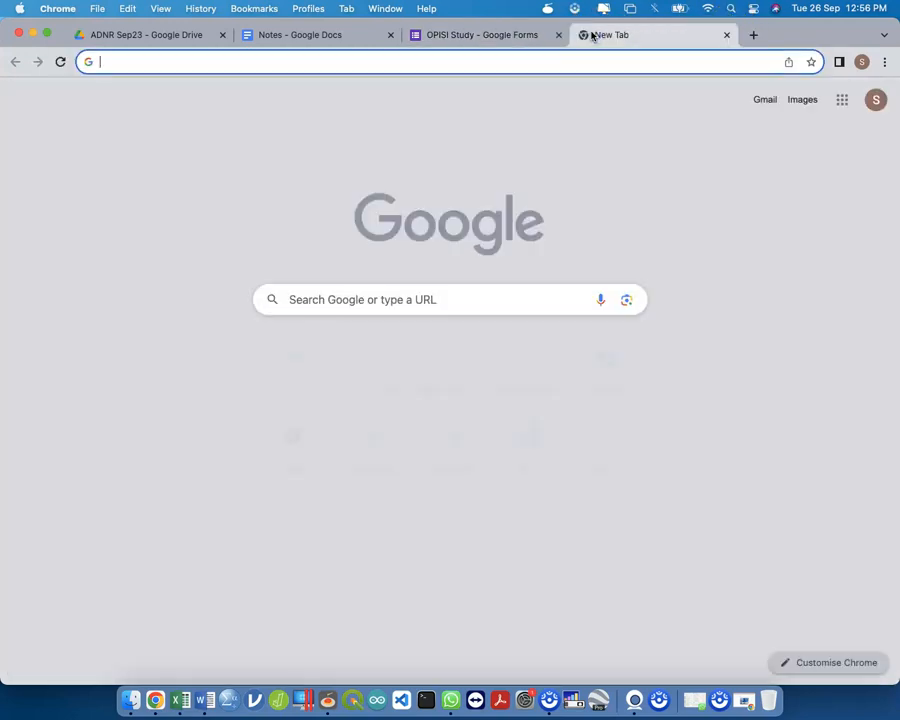
pyautogui.write('bit.ly')
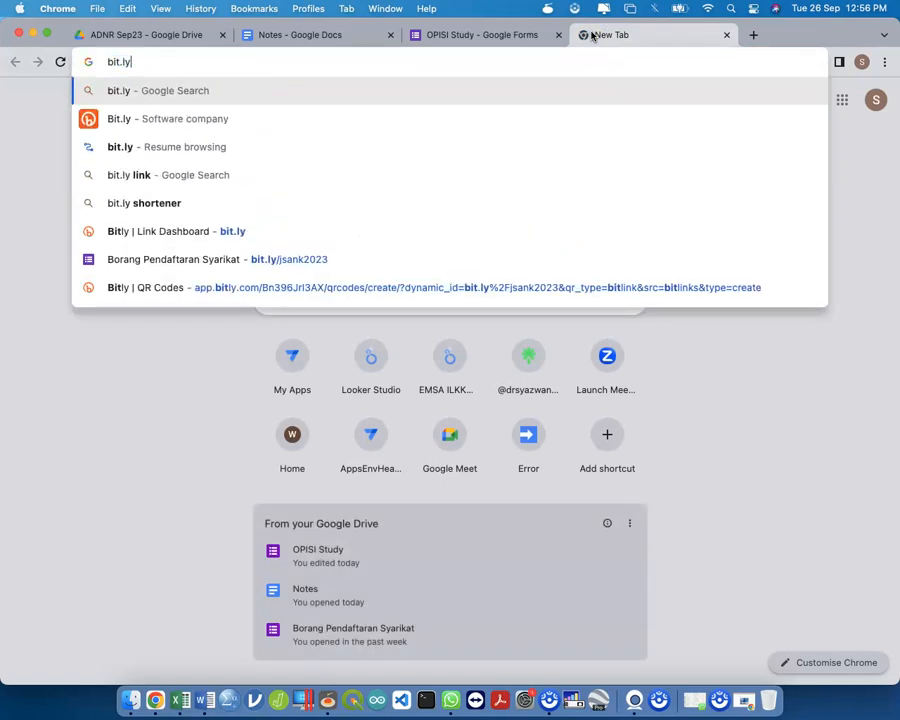
pyautogui.press('Return')
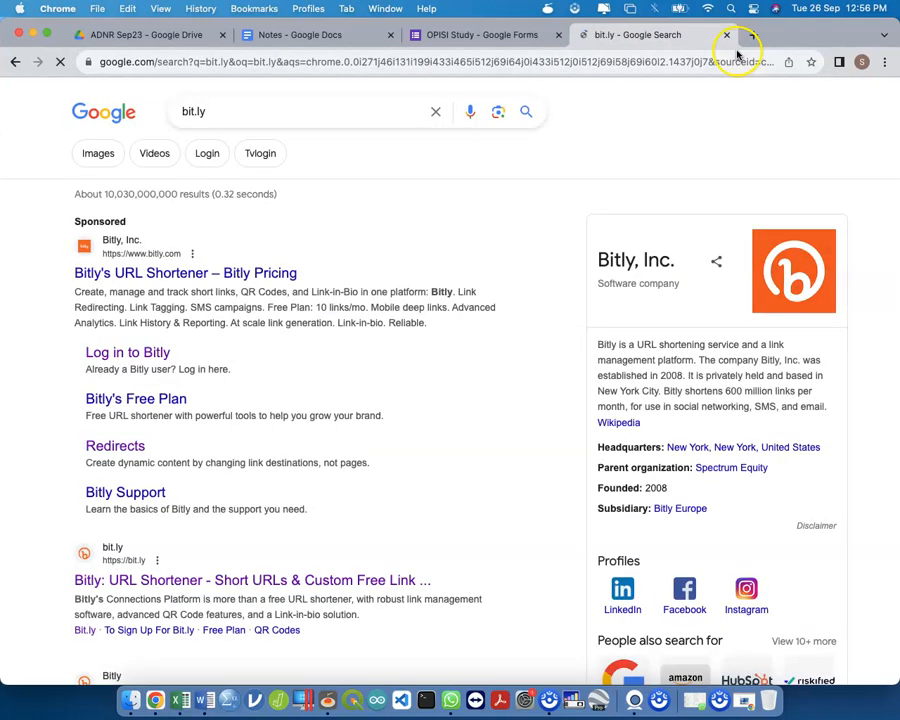
pyautogui.click(752, 35)
pyautogui.write('nak.la')
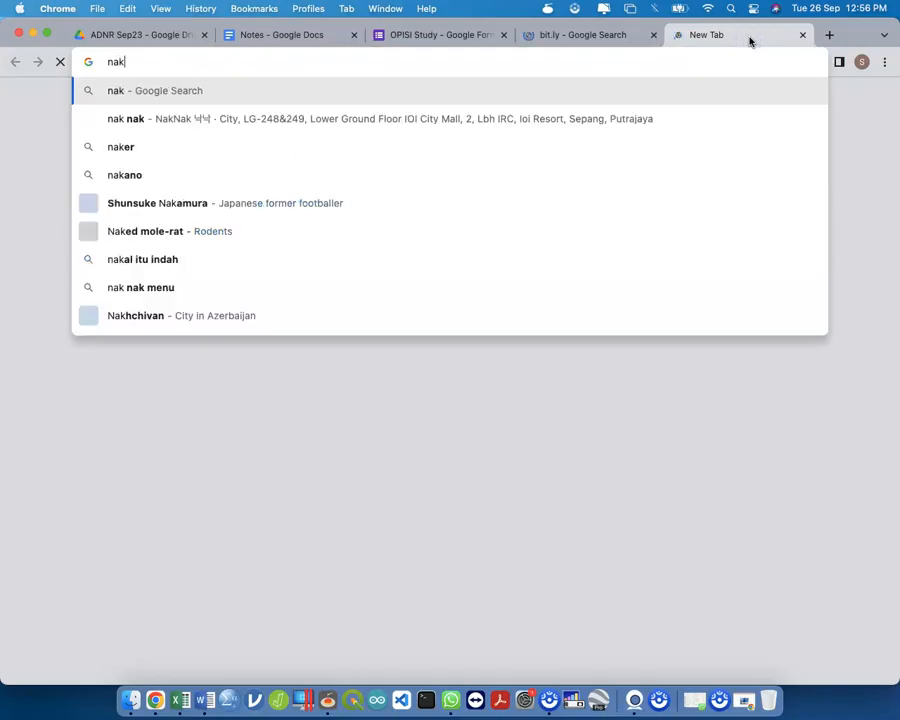
pyautogui.press('Return')
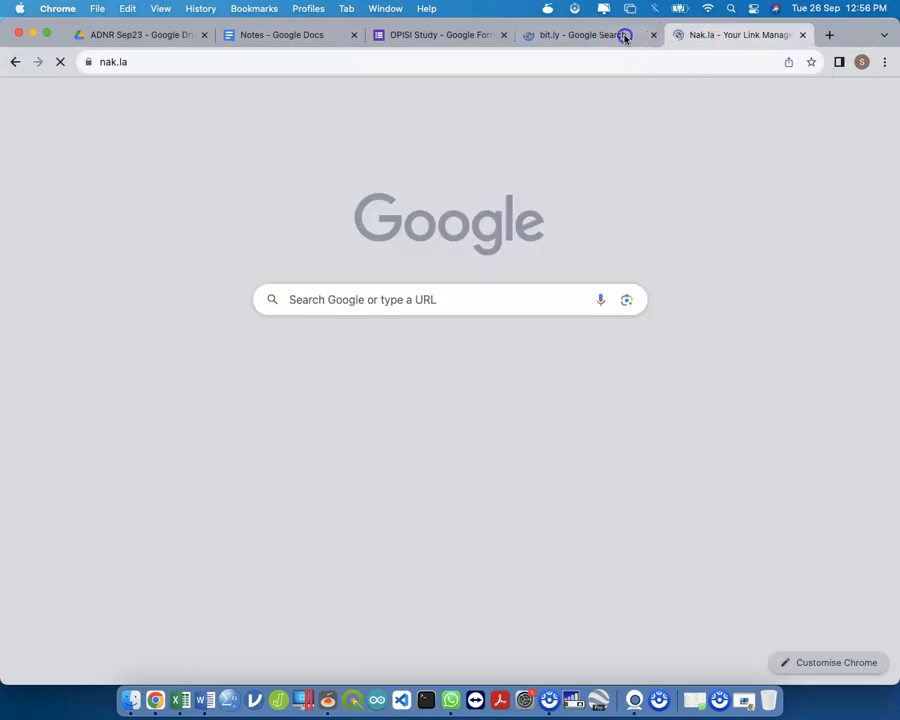
# Step: Open the Bitly login page from the search results and log in with the Google account
pyautogui.click(620, 34)
pyautogui.click(150, 353)
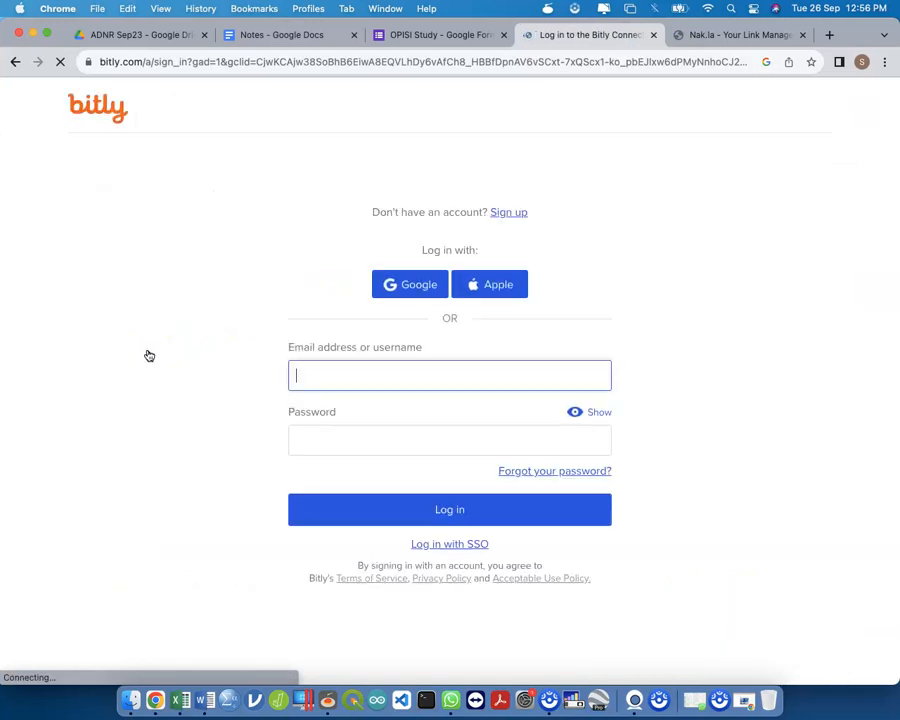
pyautogui.click(402, 388)
pyautogui.click(407, 282)
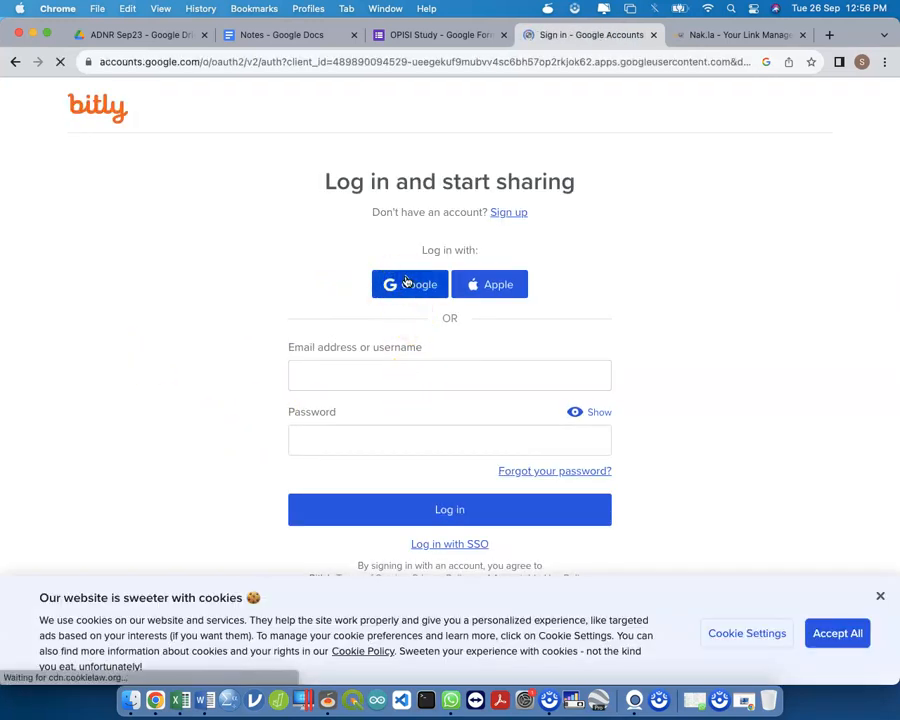
pyautogui.click(450, 382)
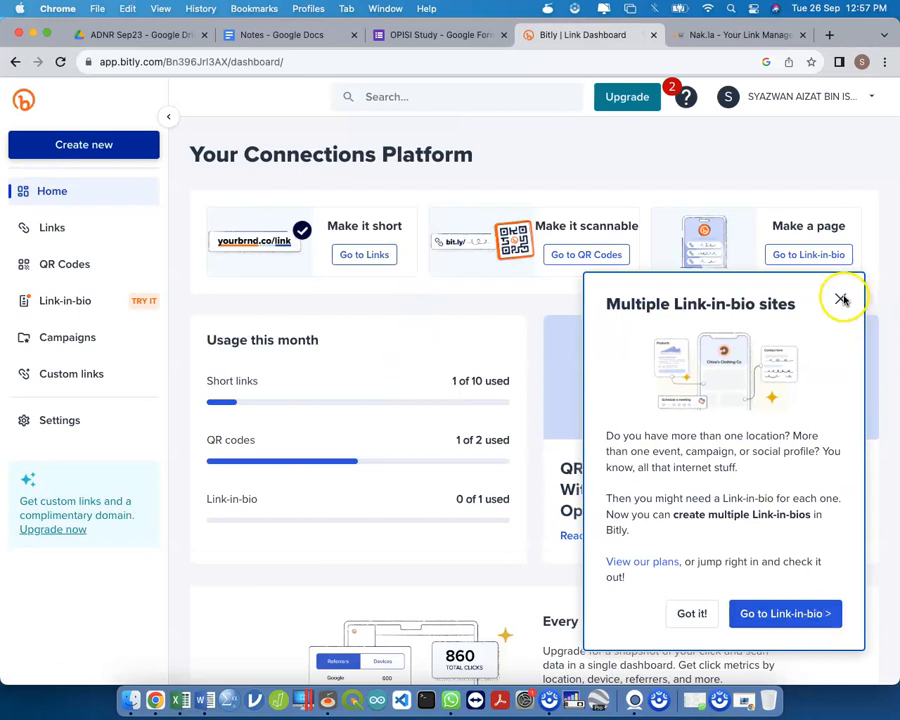
# Step: Dismiss the Link-in-bio notice and start a new Bitly link to the copied form address, titled OPISI Study
pyautogui.click(842, 299)
pyautogui.click(142, 152)
pyautogui.click(186, 158)
pyautogui.click(337, 250)
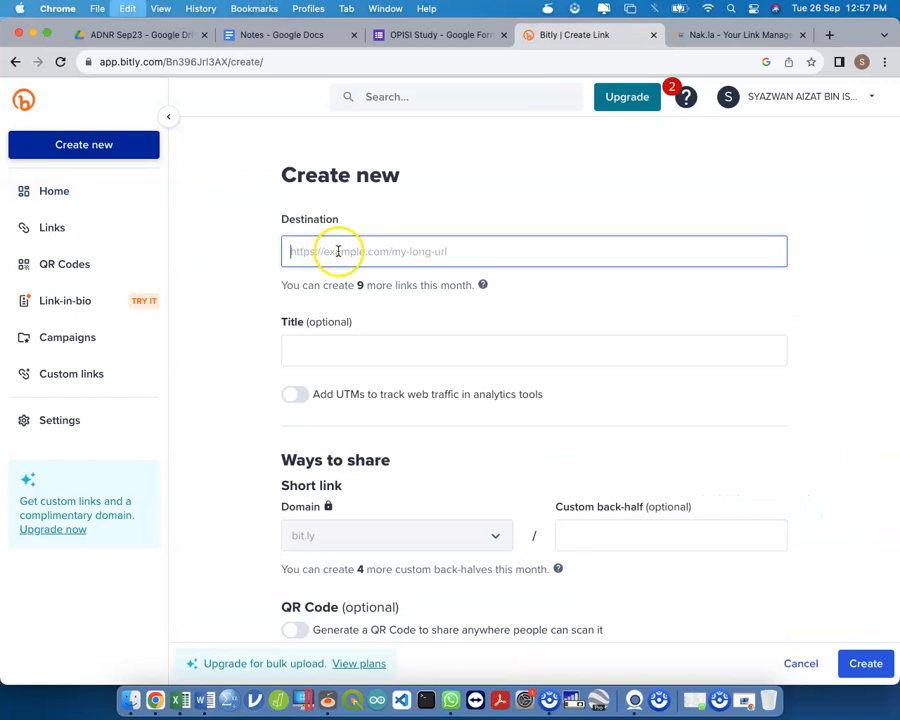
pyautogui.write('https://docs.google.com/forms/d/e/1FAIpQLSeYJaz49y64QL_3TYEe55jRnQsGSUmrAEd-gileQZLdSKkjQ/viewform')
pyautogui.click(364, 357)
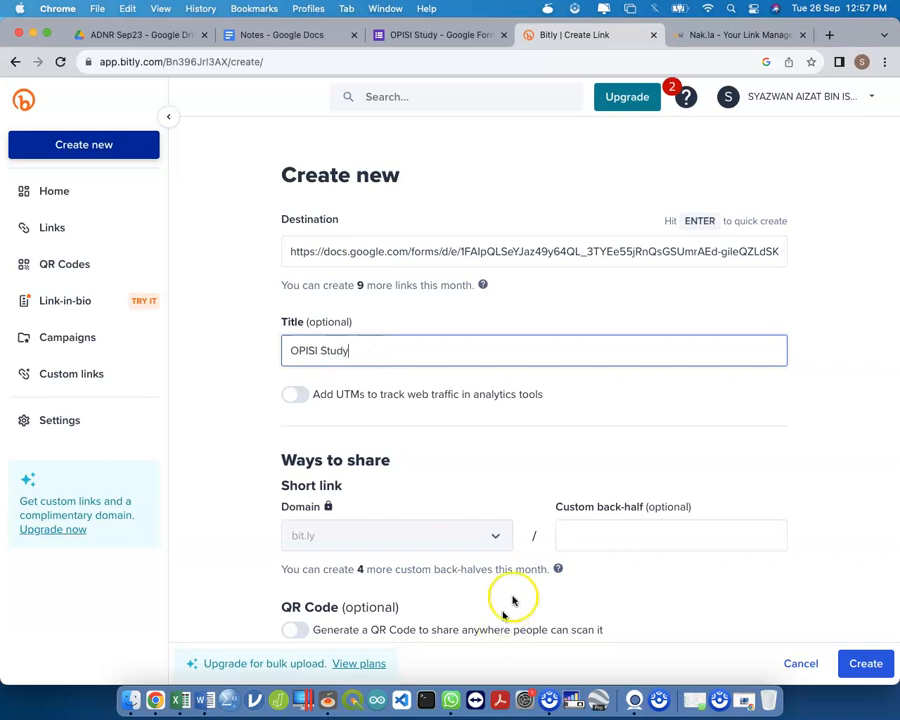
# Step: Try creating the link with a first name plus 23 as the custom back-half, then change its number to 2023
pyautogui.click(615, 539)
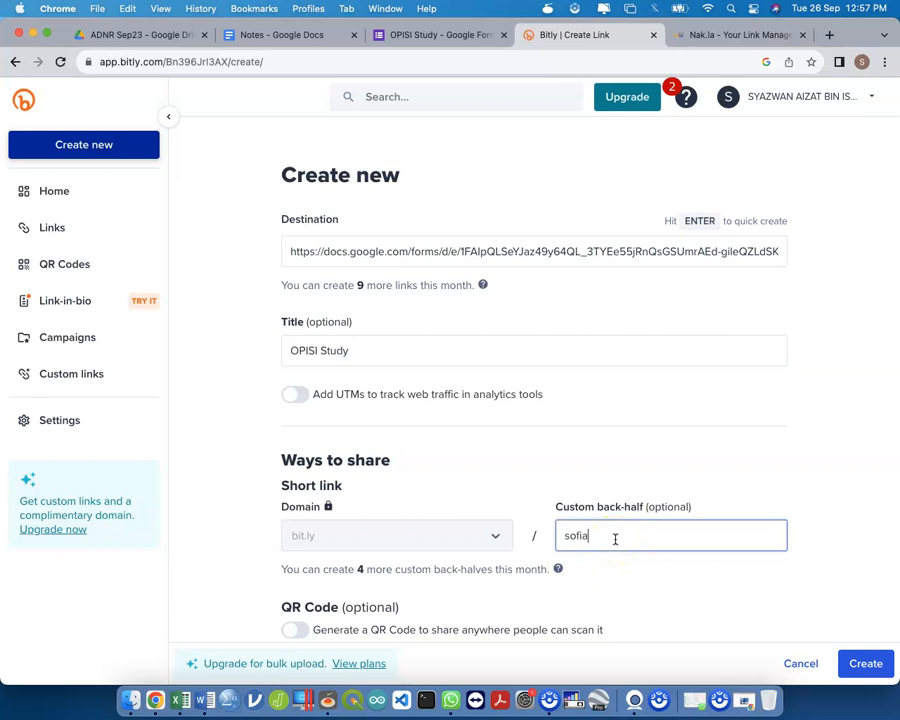
pyautogui.click(860, 663)
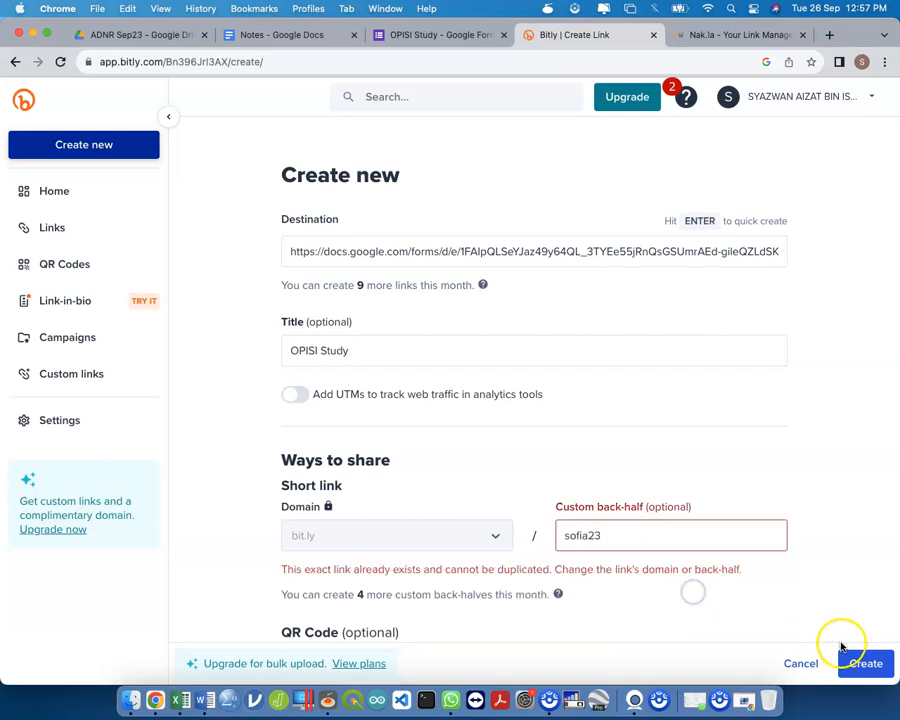
pyautogui.click(694, 531)
pyautogui.press('BackSpace')
pyautogui.press('BackSpace')
pyautogui.click(733, 563)
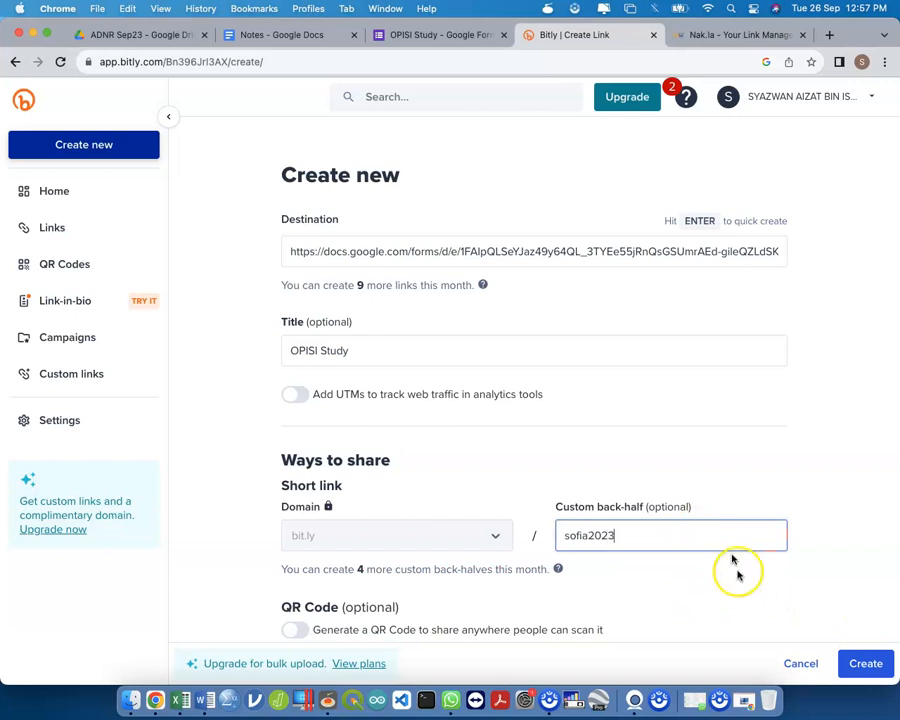
# Step: Try two other name-based custom back-halves for the short link, first a double name plus 23, then a single first name
pyautogui.click(715, 558)
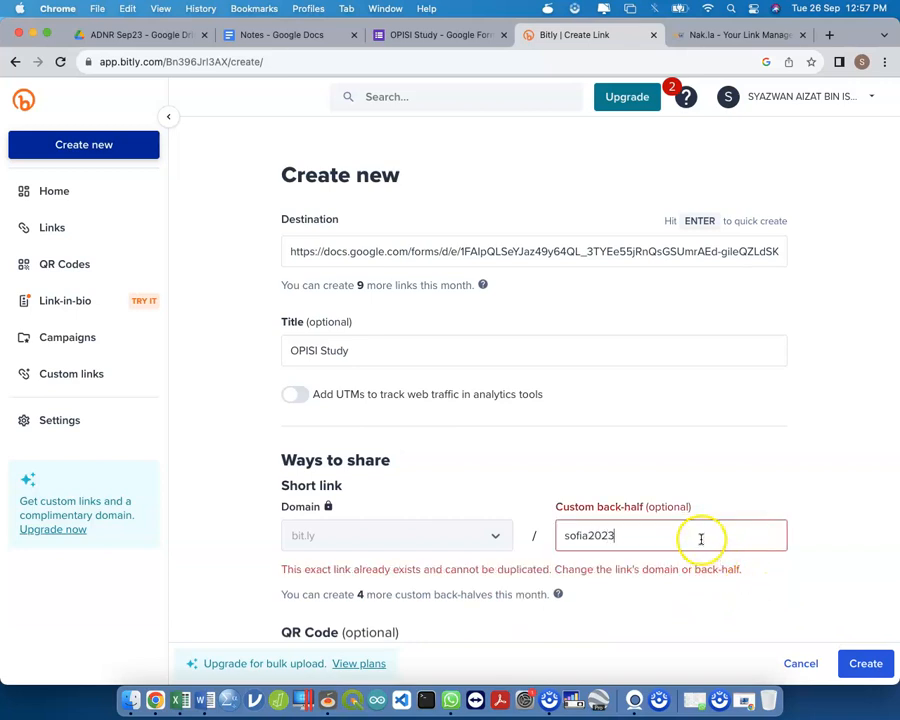
pyautogui.doubleClick(701, 536)
pyautogui.press('Right')
pyautogui.press('BackSpace')
pyautogui.press('BackSpace')
pyautogui.press('BackSpace')
pyautogui.press('BackSpace')
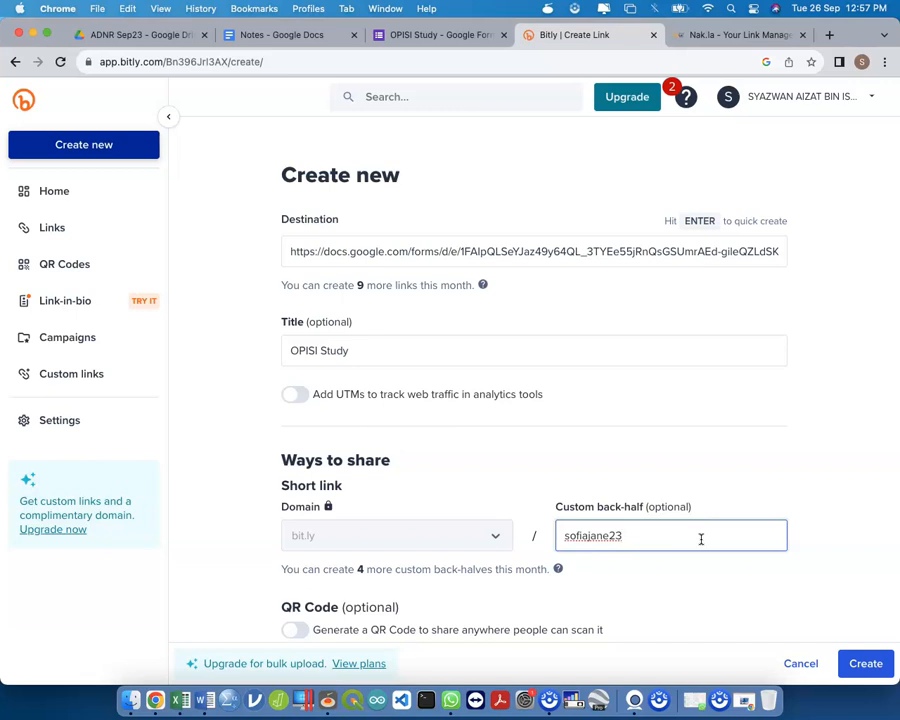
pyautogui.doubleClick(701, 538)
pyautogui.write('aisyah')
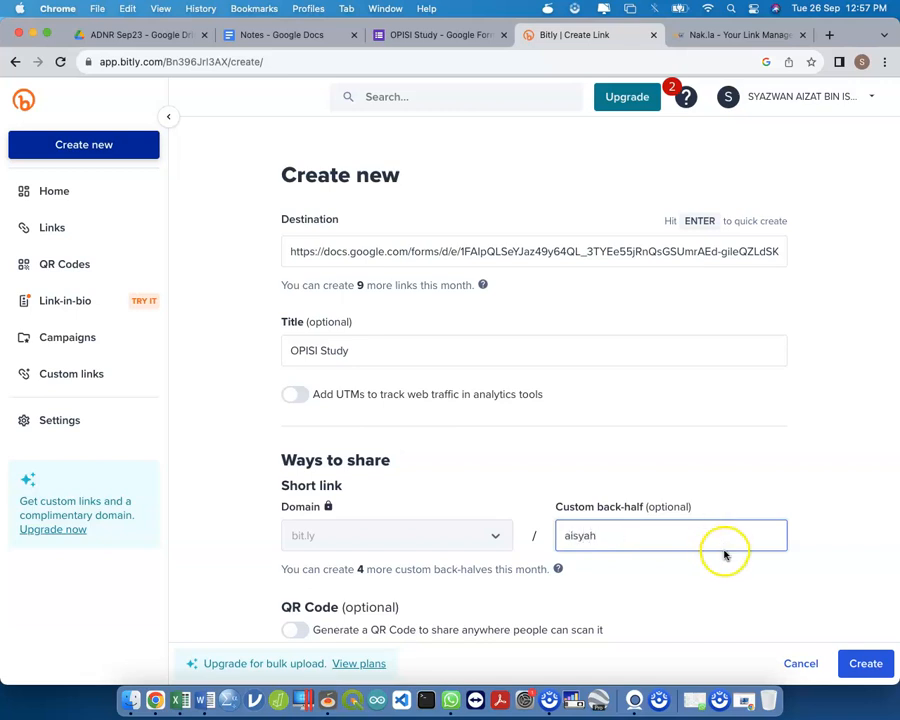
pyautogui.click(701, 588)
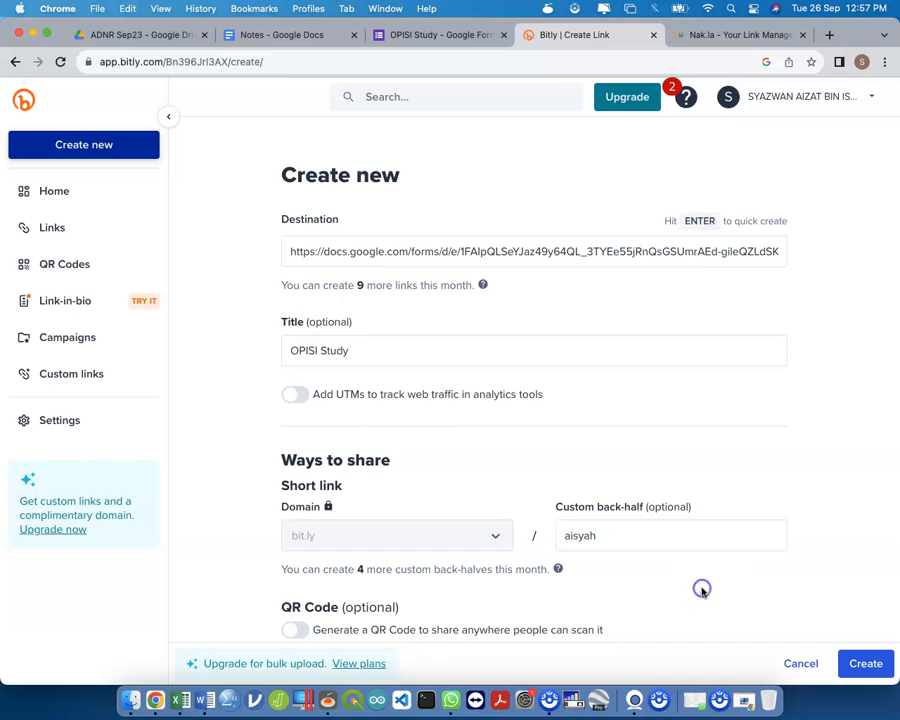
# Step: Set the custom back-half to opisi23 and create the short link
pyautogui.click(681, 535)
pyautogui.write('s')
pyautogui.press('super+a')
pyautogui.write('op')
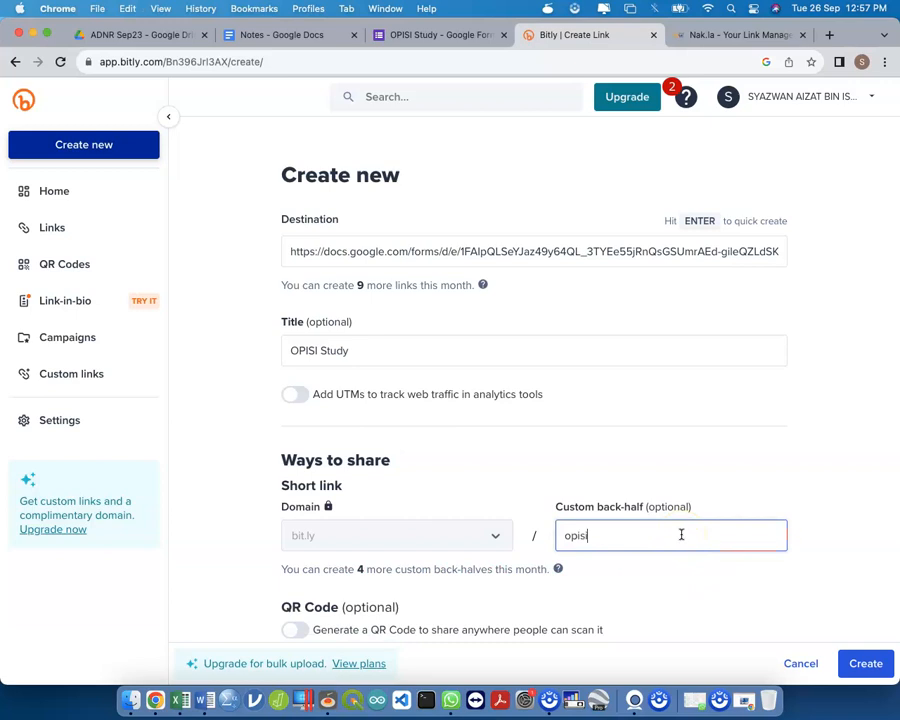
pyautogui.write('isi23')
pyautogui.click(724, 580)
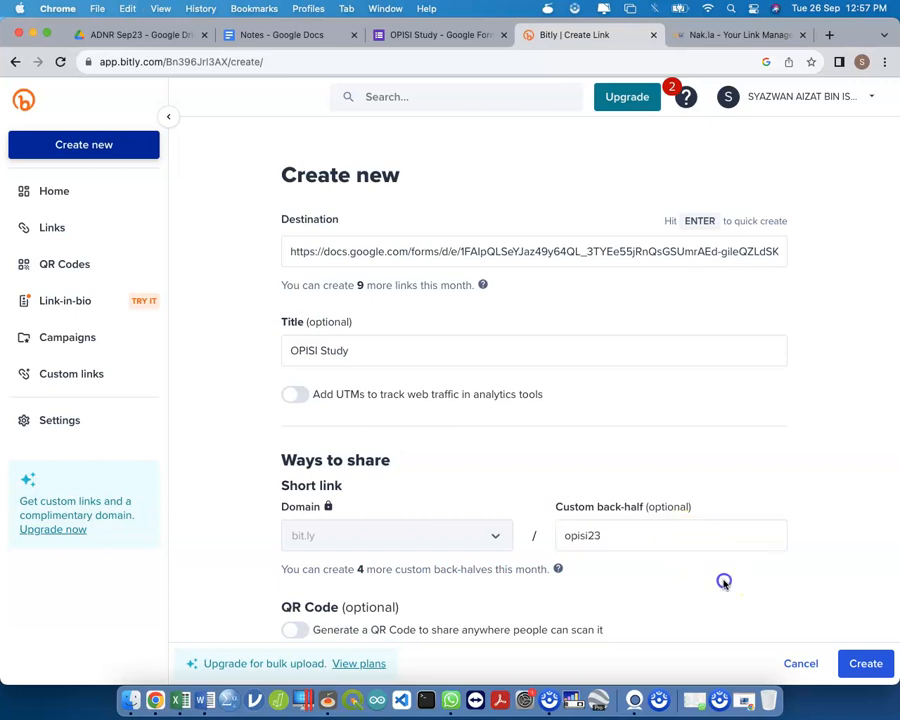
pyautogui.scroll(-2, 790, 580)
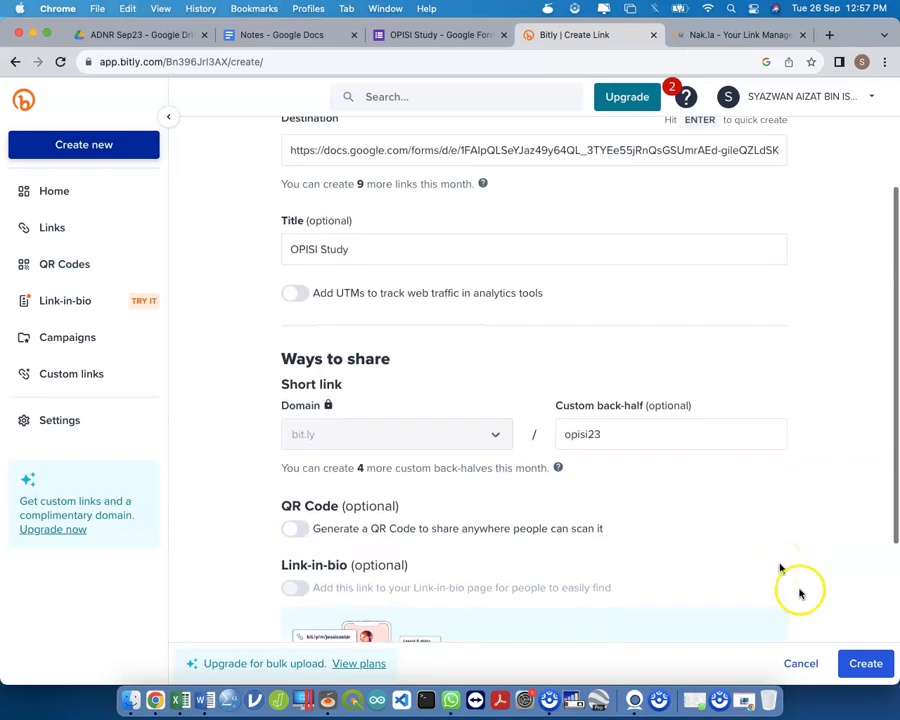
pyautogui.click(862, 663)
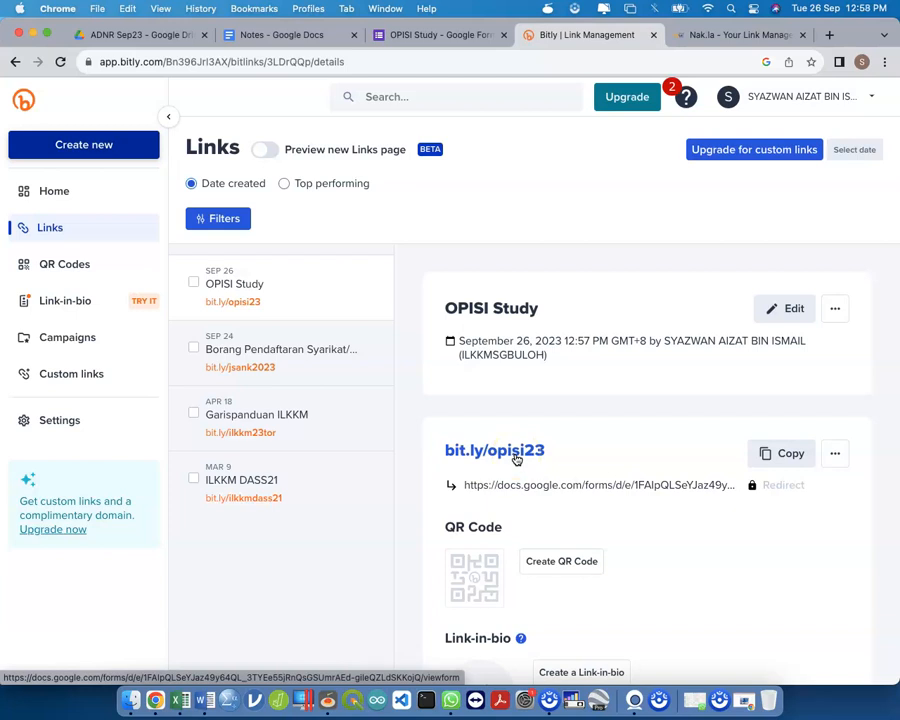
# Step: Preview the OPISI Study form as respondents see it, and close the preview
pyautogui.click(478, 36)
pyautogui.click(715, 94)
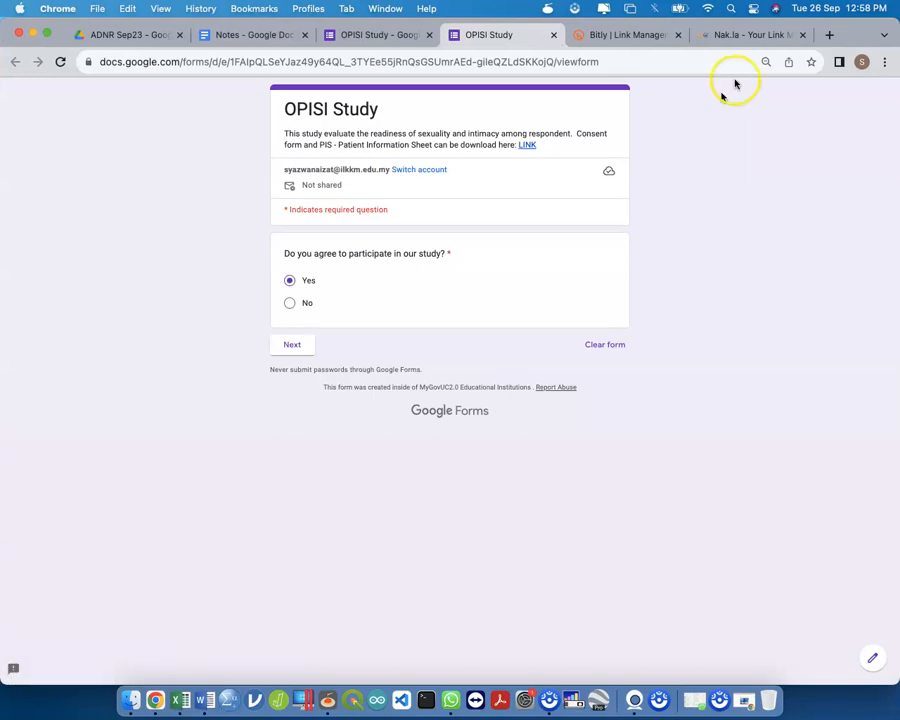
pyautogui.click(619, 65)
pyautogui.click(553, 36)
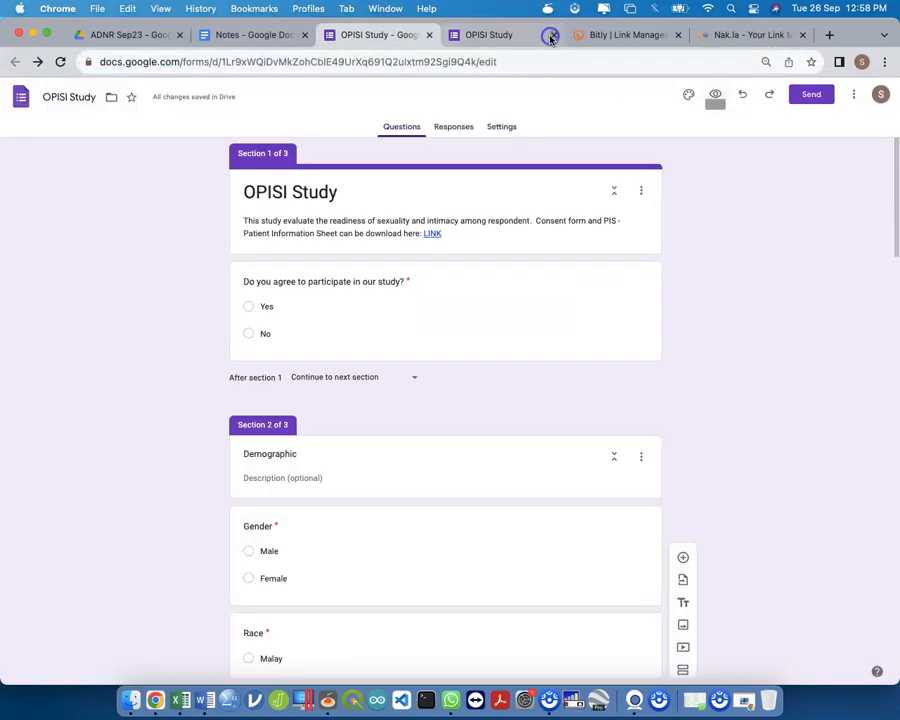
# Step: Return to Bitly, create a QR code for bit.ly/opisi23 with the default style, and dismiss the QR code dialog
pyautogui.click(500, 34)
pyautogui.click(562, 561)
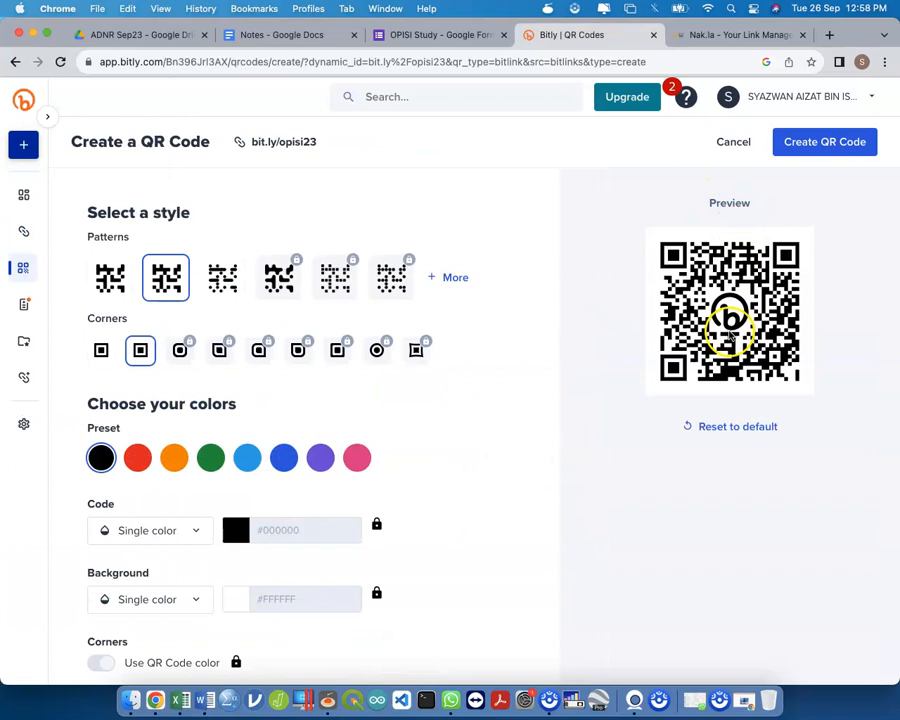
pyautogui.click(800, 143)
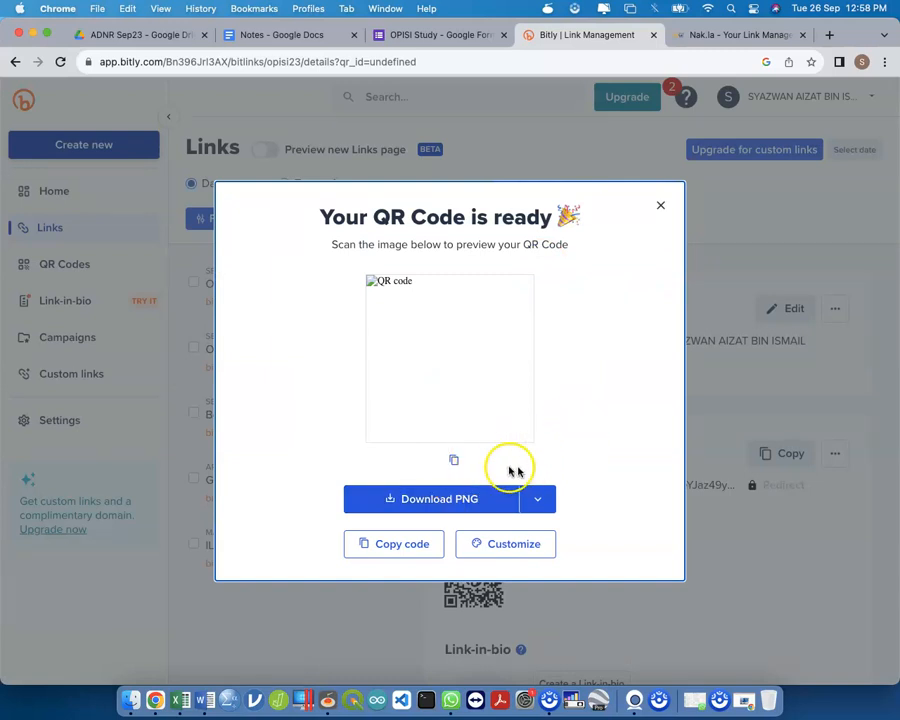
pyautogui.click(661, 205)
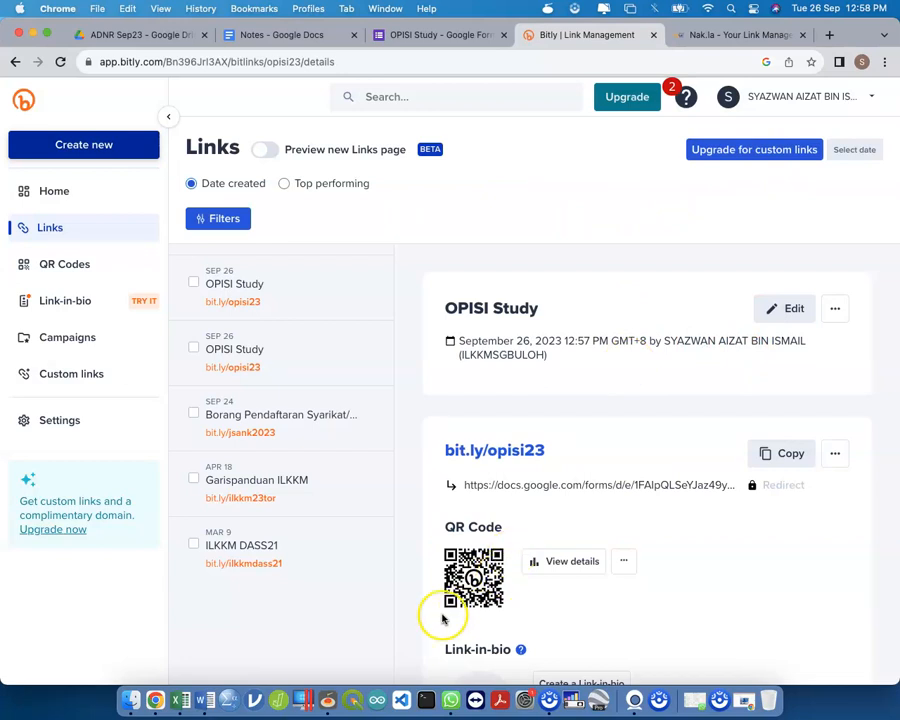
# Step: Download the OPISI Study QR code from Bitly's QR code list and open the downloaded bit.ly_opisi23.png
pyautogui.click(576, 563)
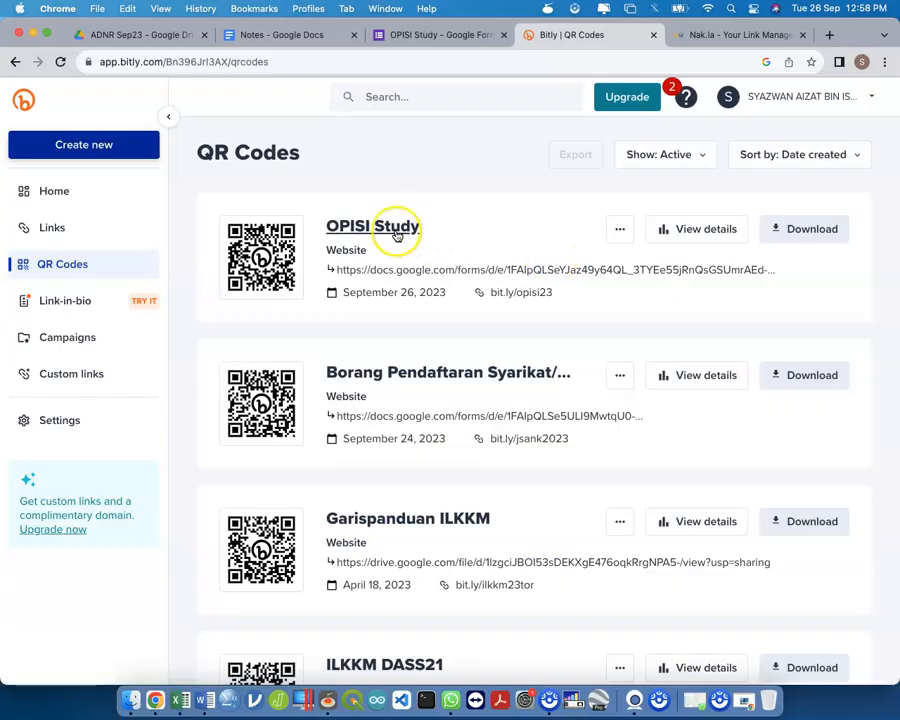
pyautogui.click(397, 230)
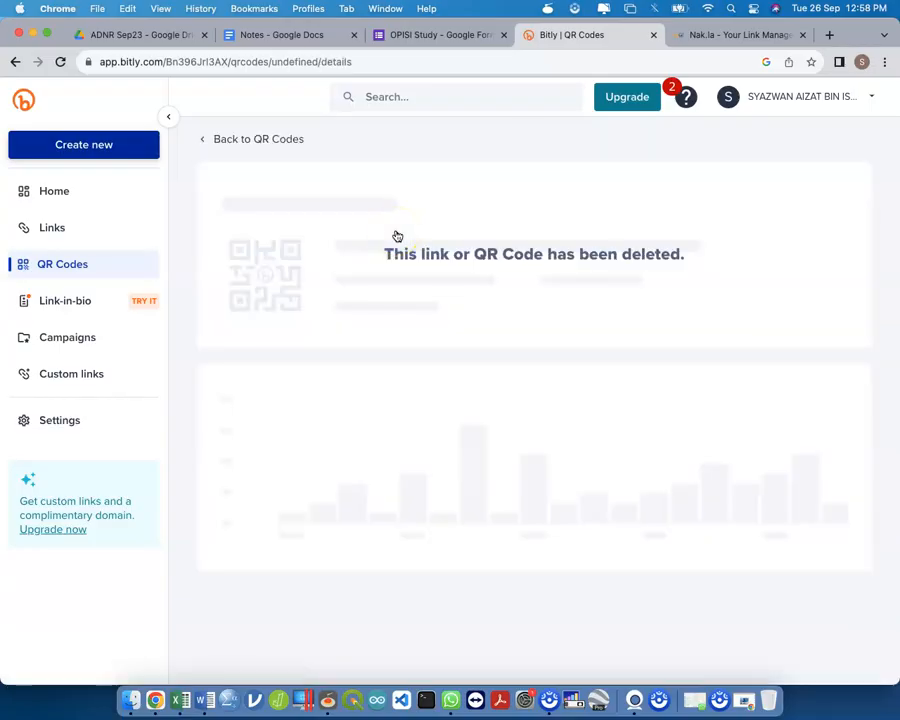
pyautogui.click(216, 140)
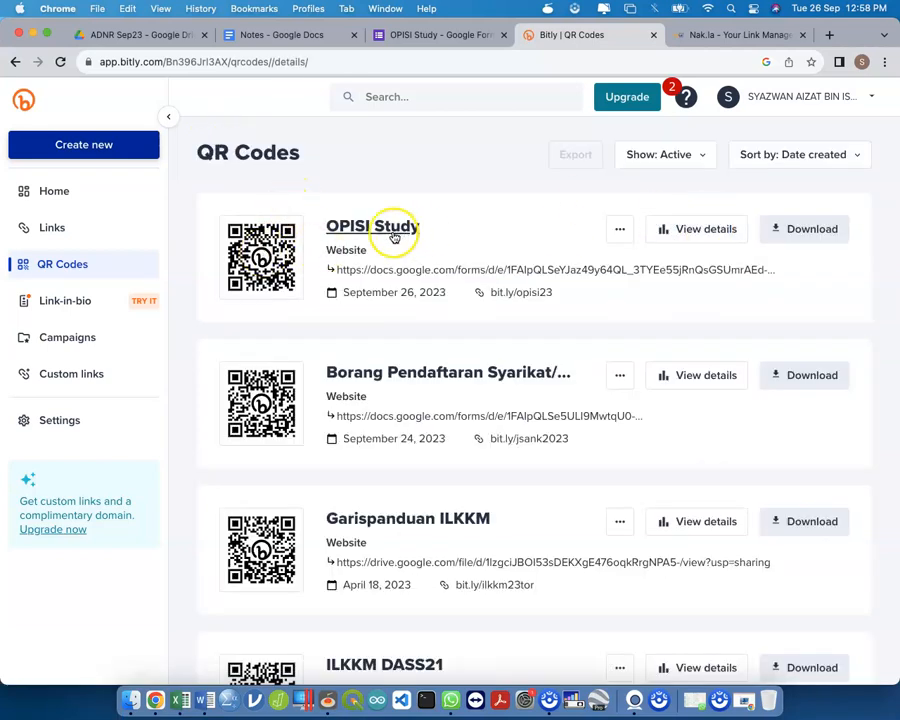
pyautogui.click(805, 234)
pyautogui.click(803, 264)
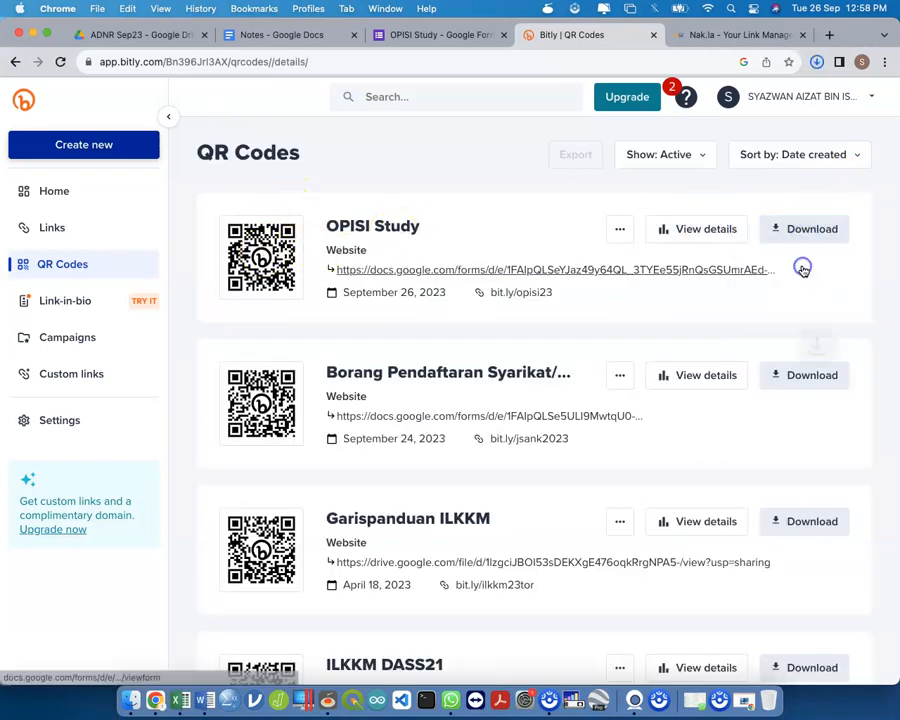
pyautogui.click(817, 62)
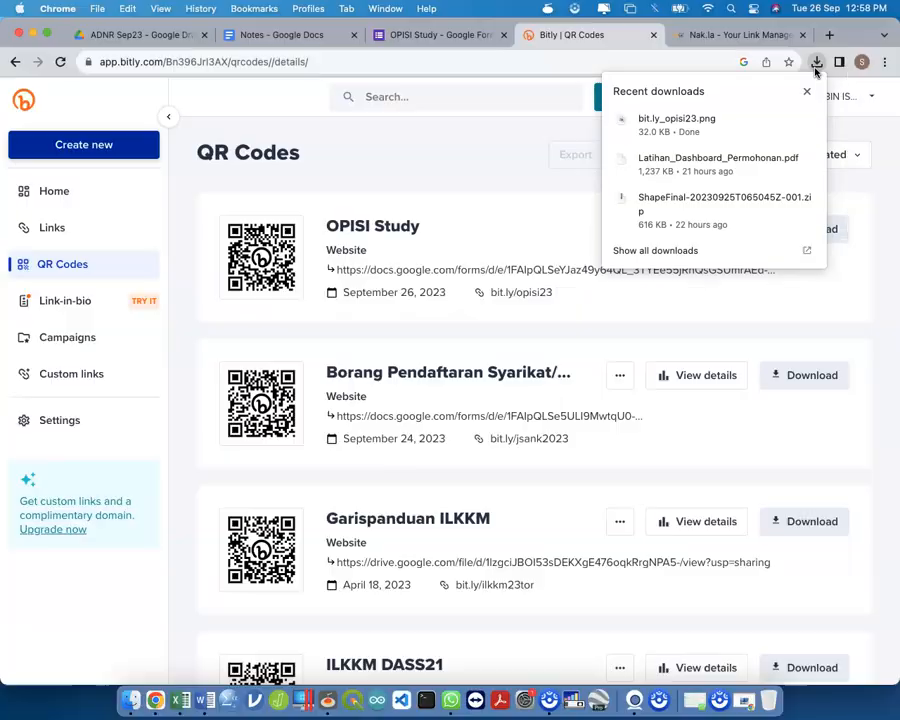
pyautogui.click(698, 135)
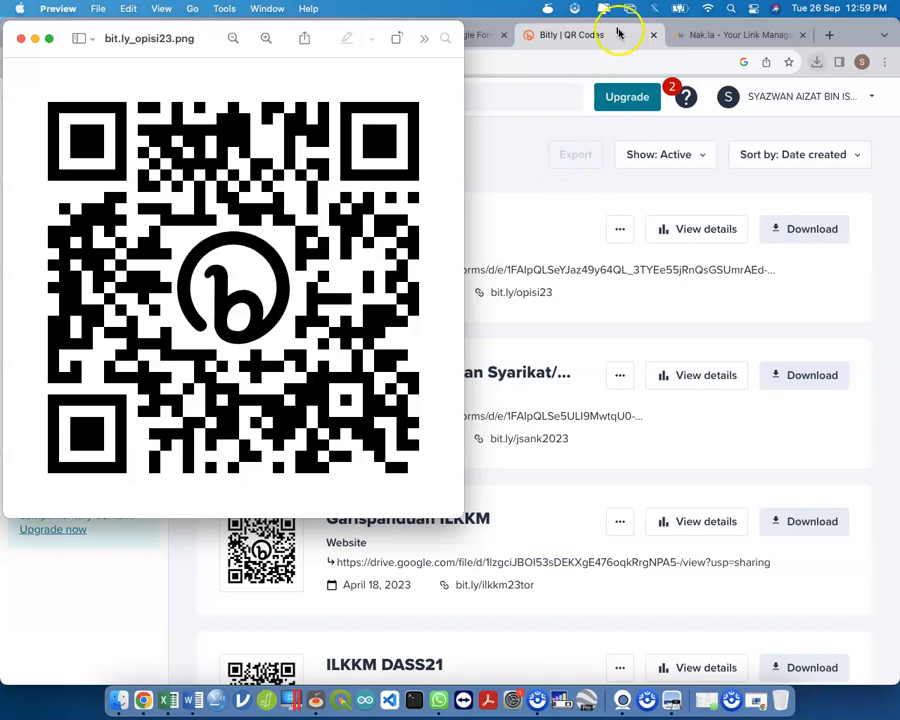
# Step: In the OPISI Study form settings, turn off the restriction to users in MyGovUC2.0 Educational Institutions and its trusted organizations
pyautogui.click(586, 33)
pyautogui.click(496, 35)
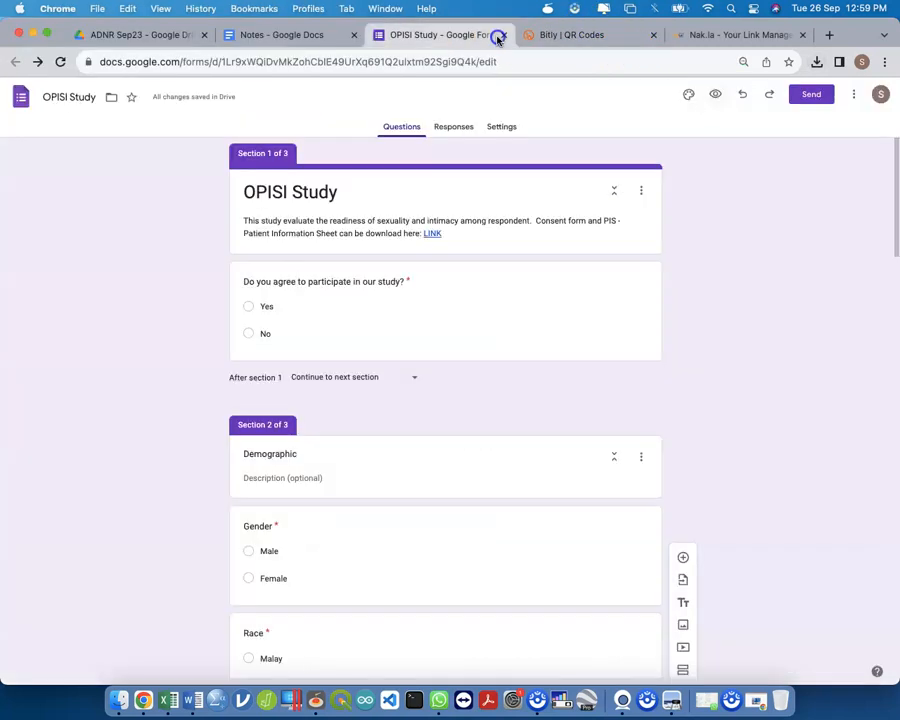
pyautogui.click(462, 134)
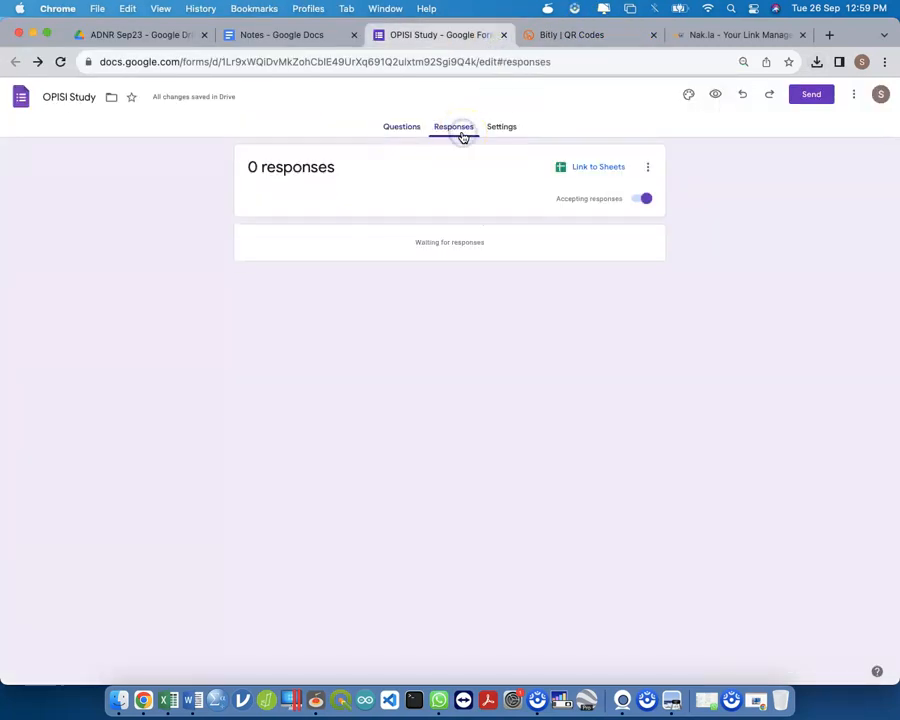
pyautogui.click(494, 130)
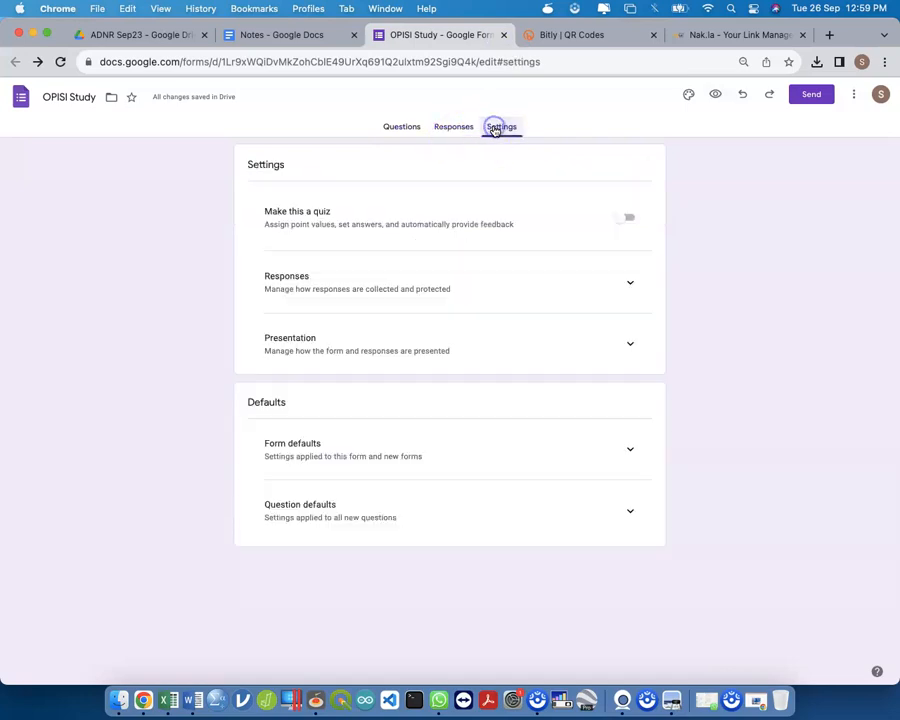
pyautogui.click(625, 346)
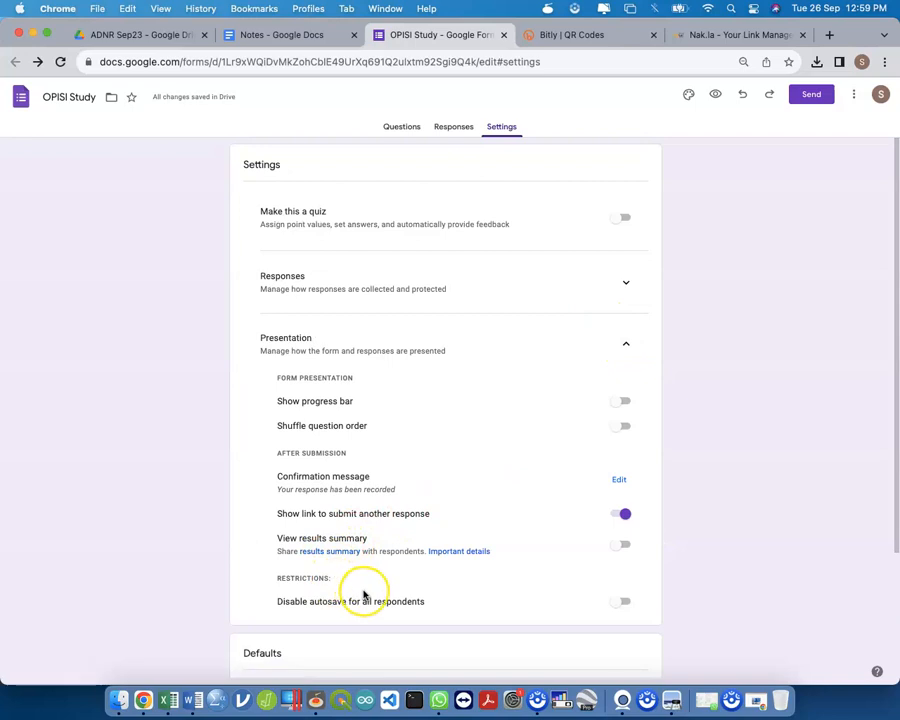
pyautogui.scroll(-3, 363, 595)
pyautogui.scroll(3, 363, 595)
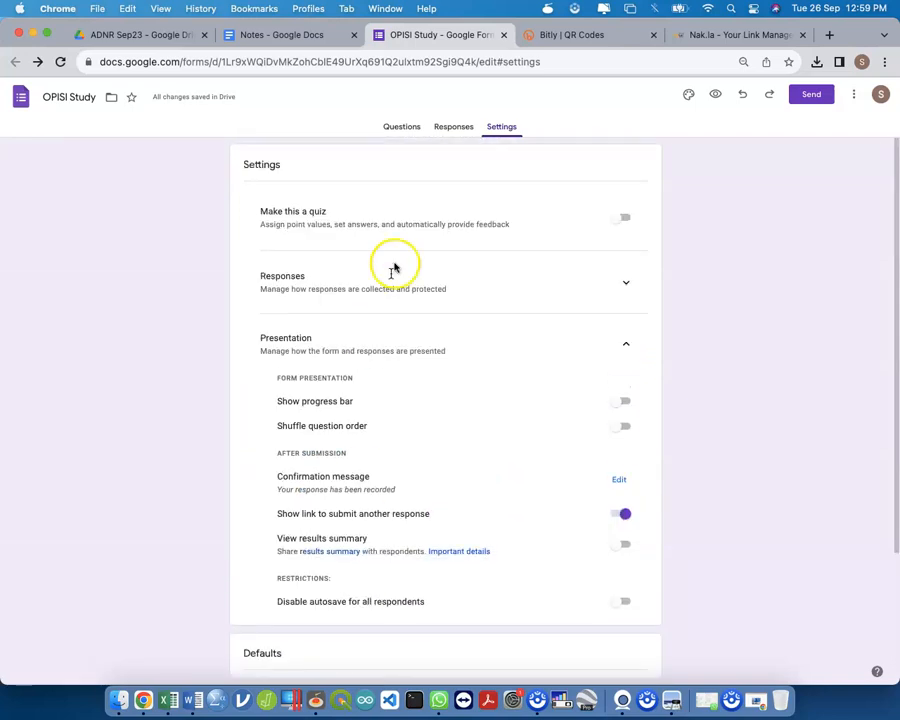
pyautogui.click(582, 281)
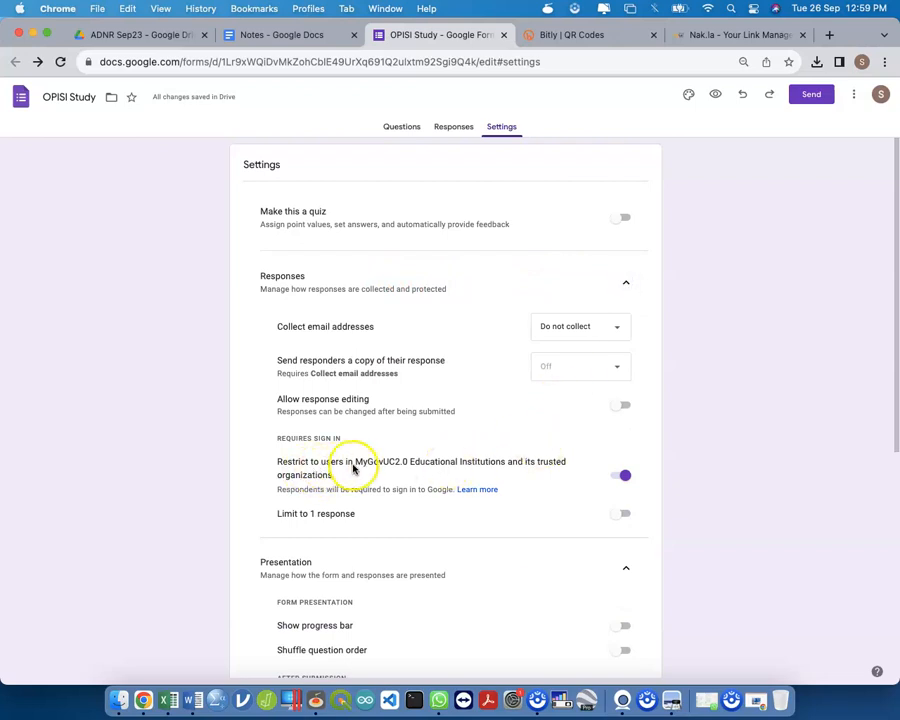
pyautogui.click(624, 476)
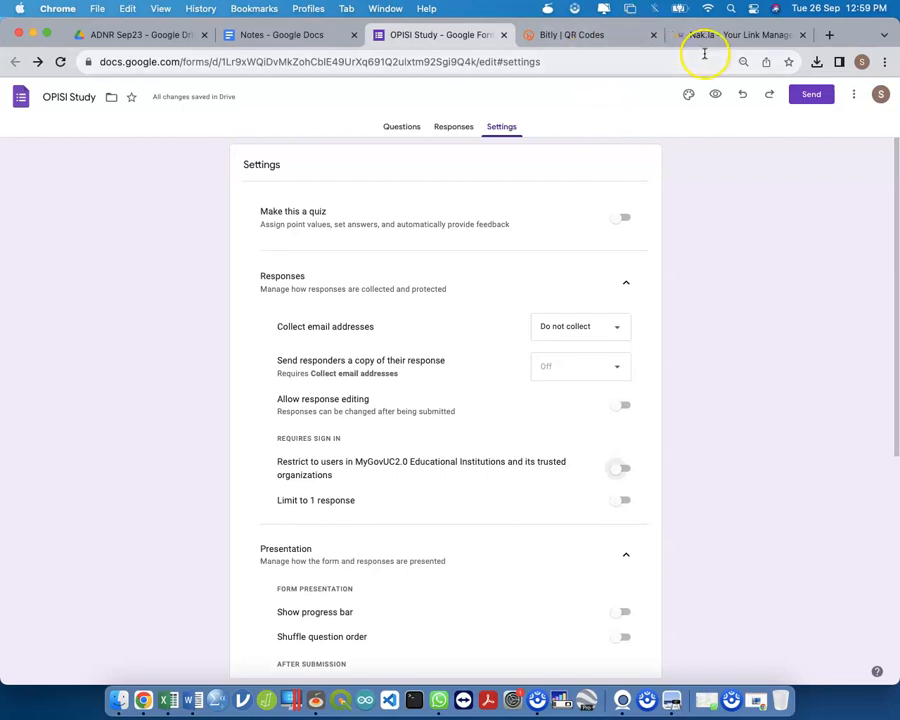
# Step: Switch to the Nak.la page and bring the QR code image bit.ly_opisi23.png in front of it for scanning
pyautogui.click(703, 38)
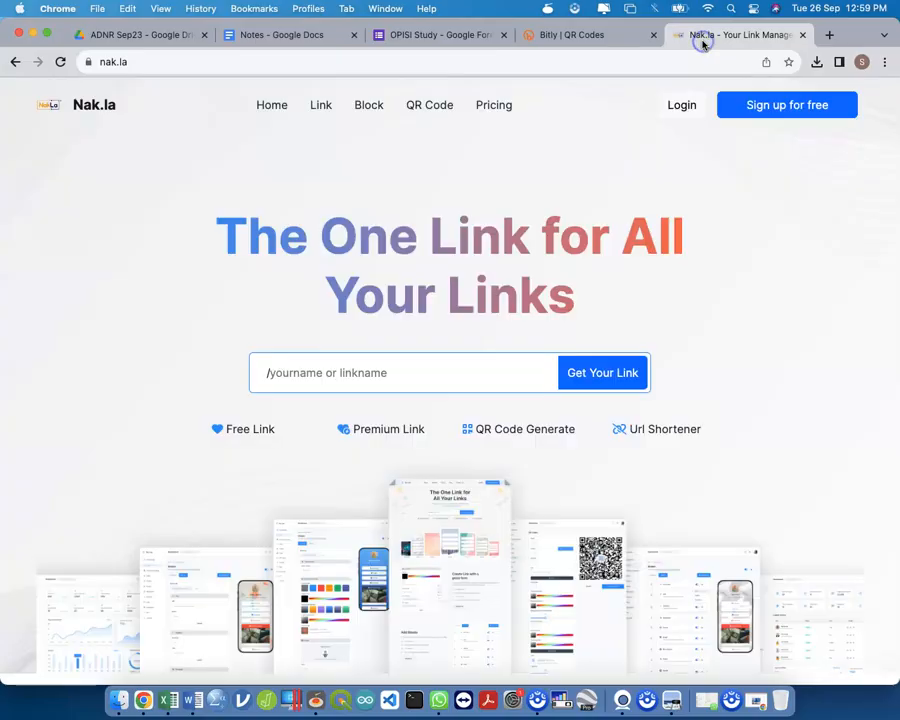
pyautogui.hotkey('ctrl', 'Up')
pyautogui.click(257, 191)
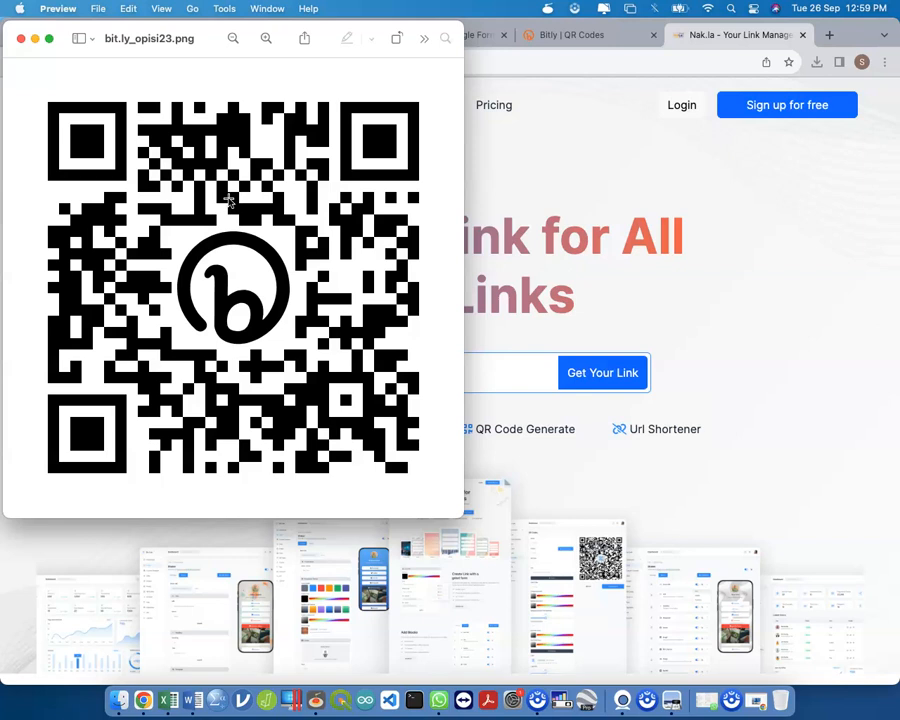
# Step: Test the short link by opening bit.ly/opisi23 in the browser, and bring the QR code image to the front again
pyautogui.click(792, 144)
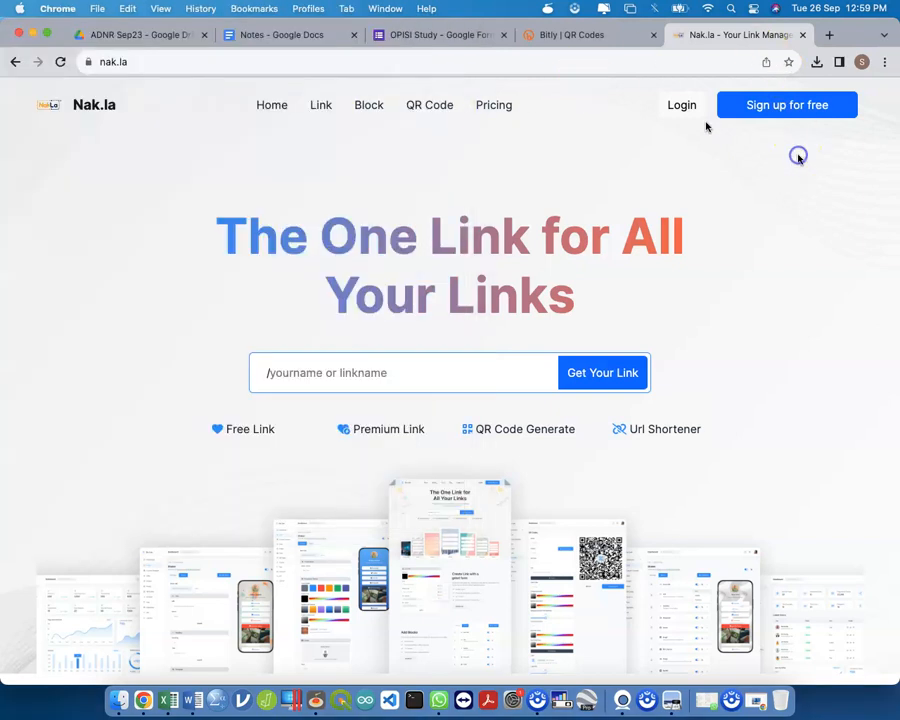
pyautogui.click(633, 62)
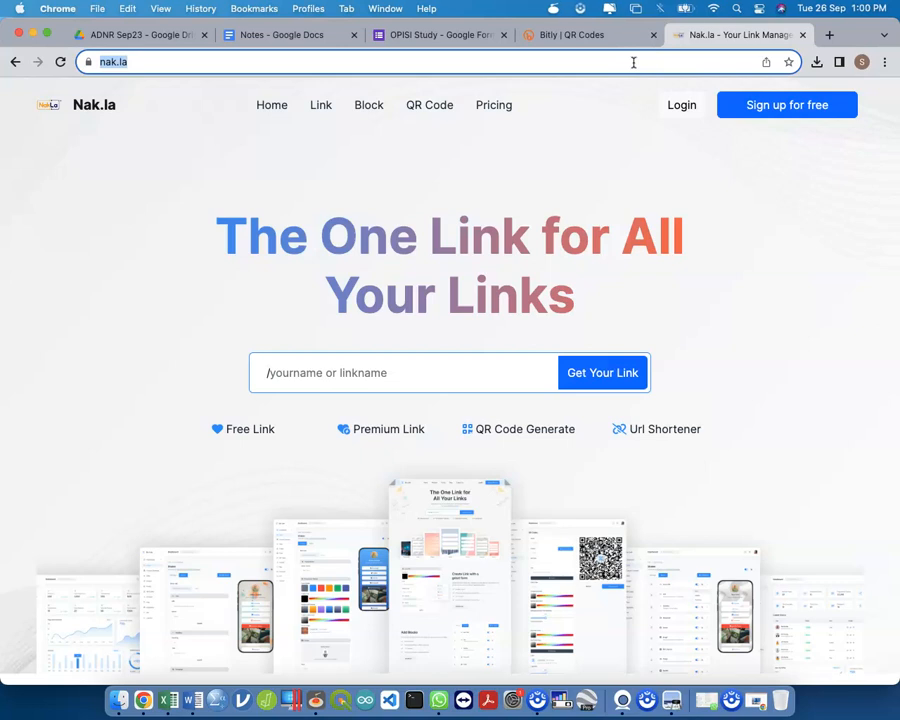
pyautogui.write('bit.ly')
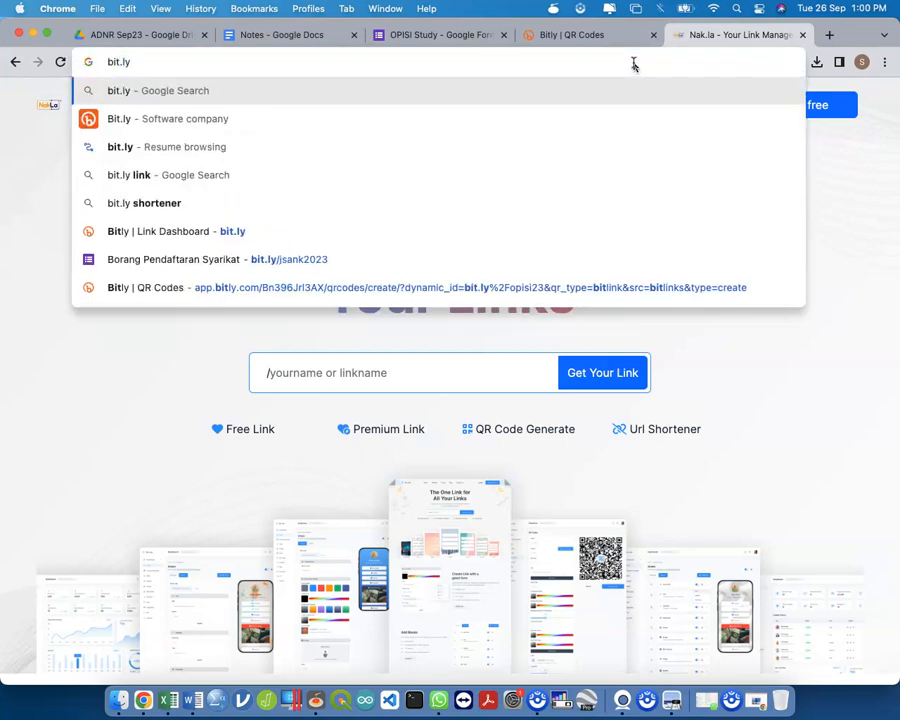
pyautogui.write('/opisi23')
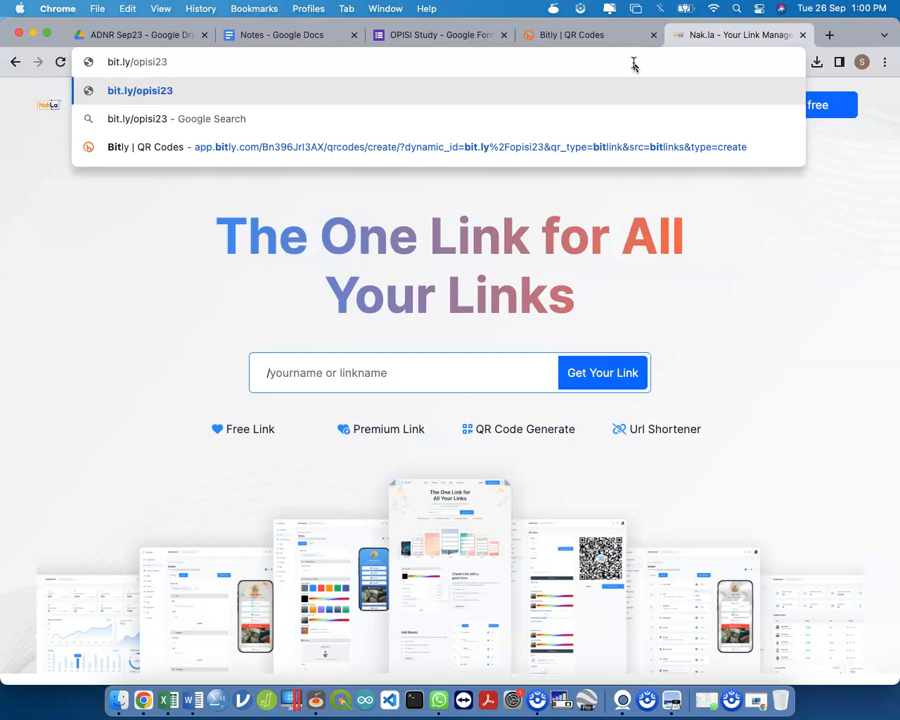
pyautogui.press('Return')
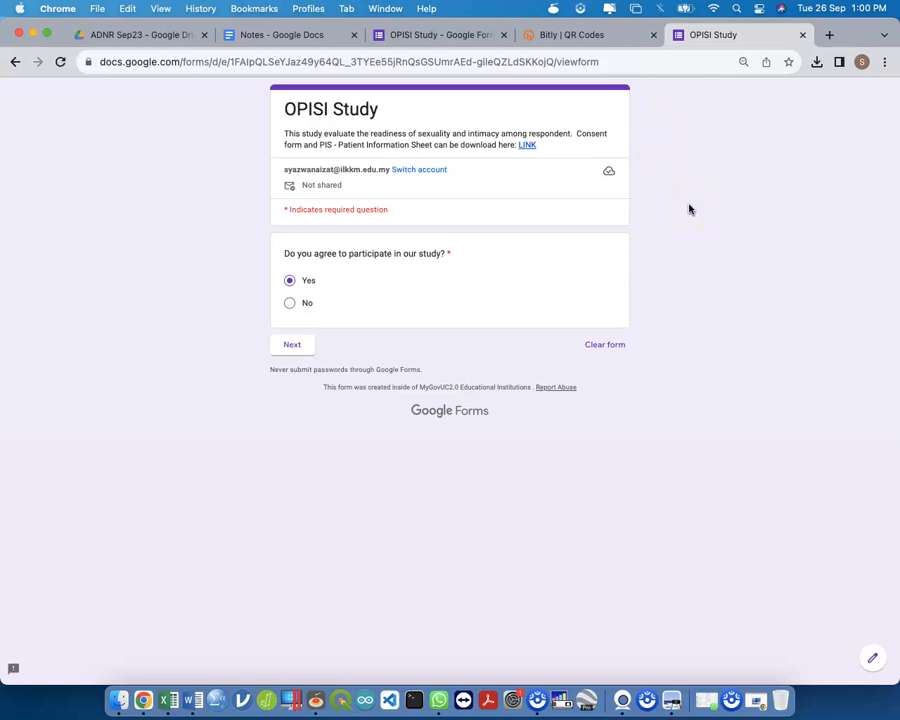
pyautogui.hotkey('ctrl', 'Up')
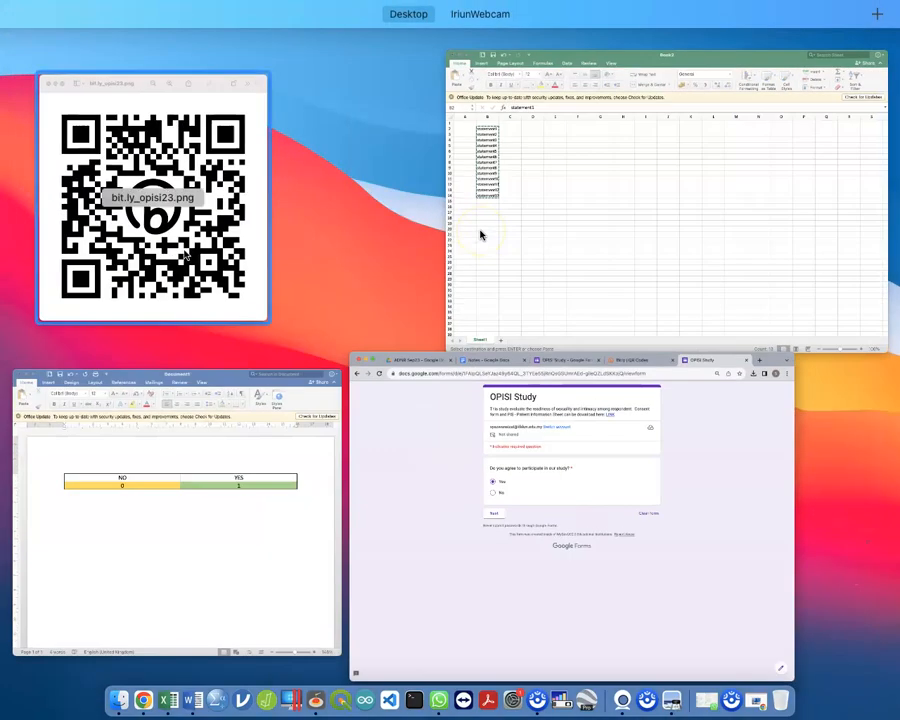
pyautogui.click(170, 259)
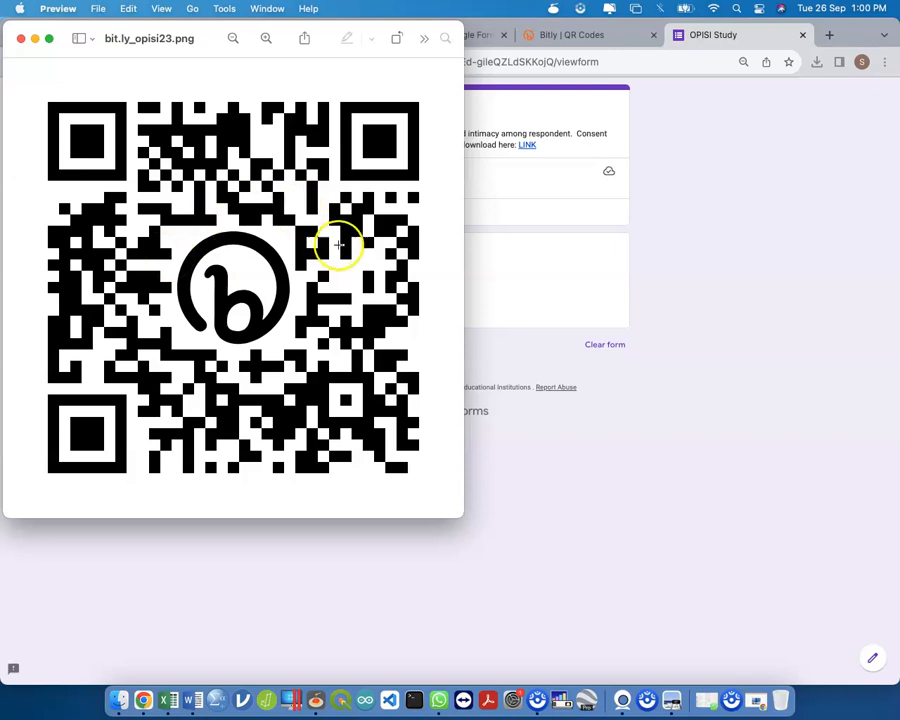
# Step: Return to the OPISI Study form editor and review its response and presentation settings
pyautogui.click(714, 250)
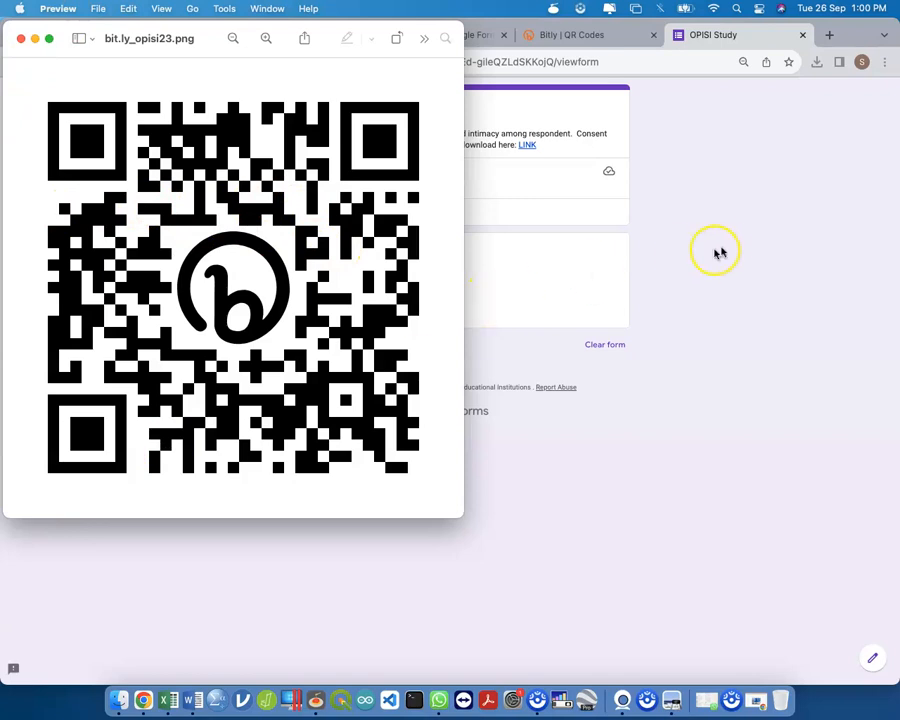
pyautogui.click(444, 30)
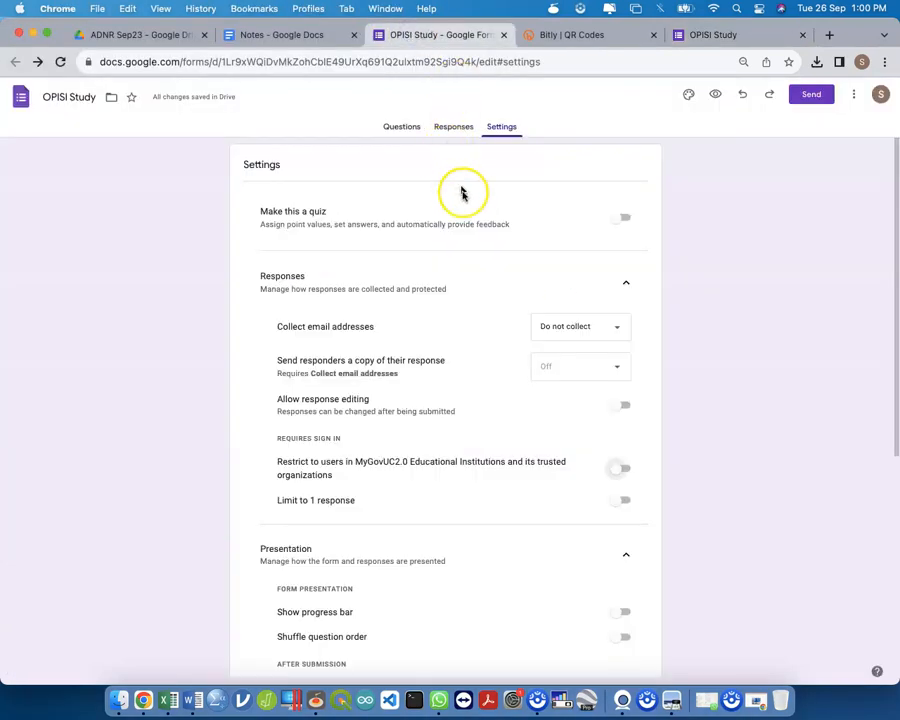
pyautogui.scroll(-1, 505, 275)
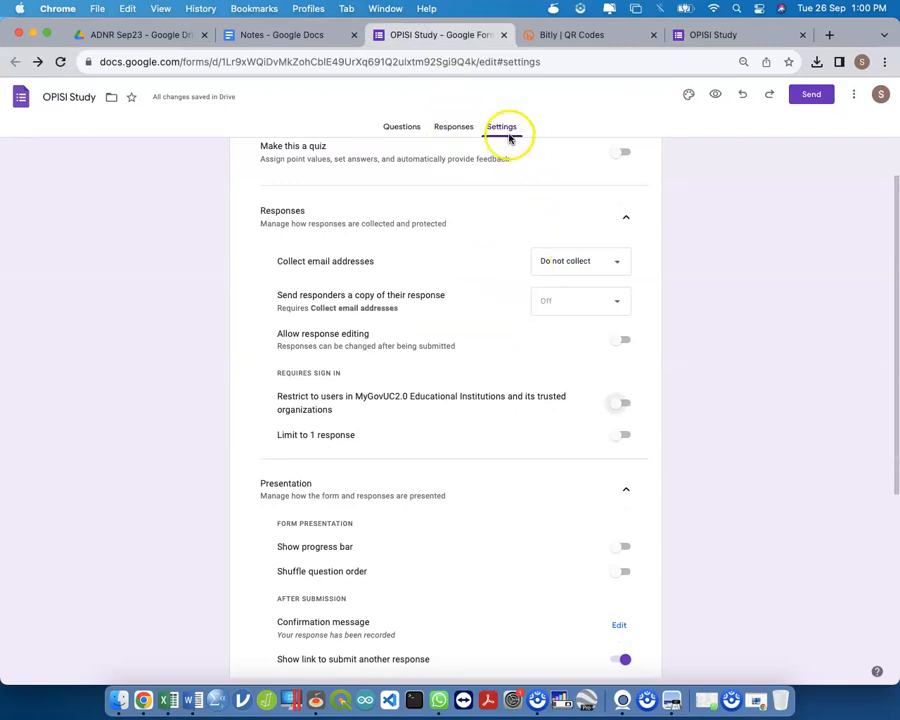
pyautogui.click(562, 273)
pyautogui.click(575, 272)
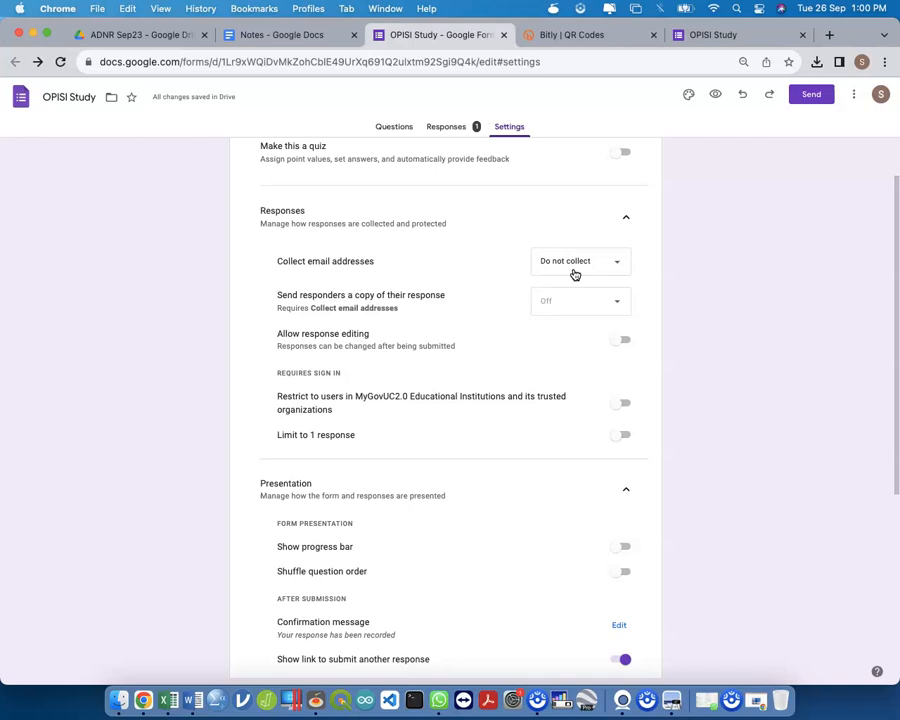
pyautogui.scroll(-6, 575, 273)
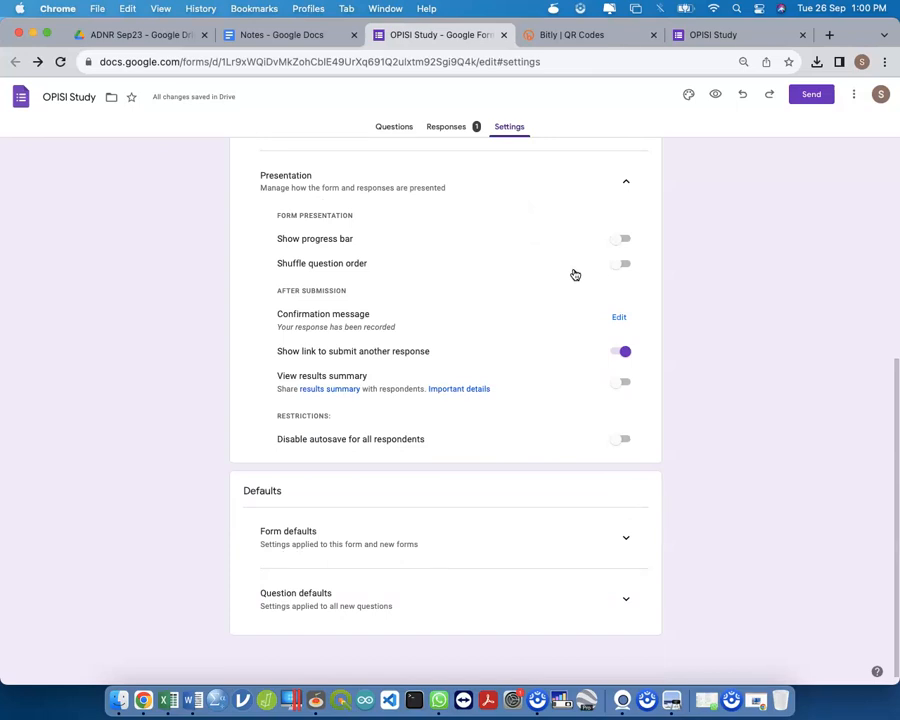
pyautogui.scroll(7, 575, 274)
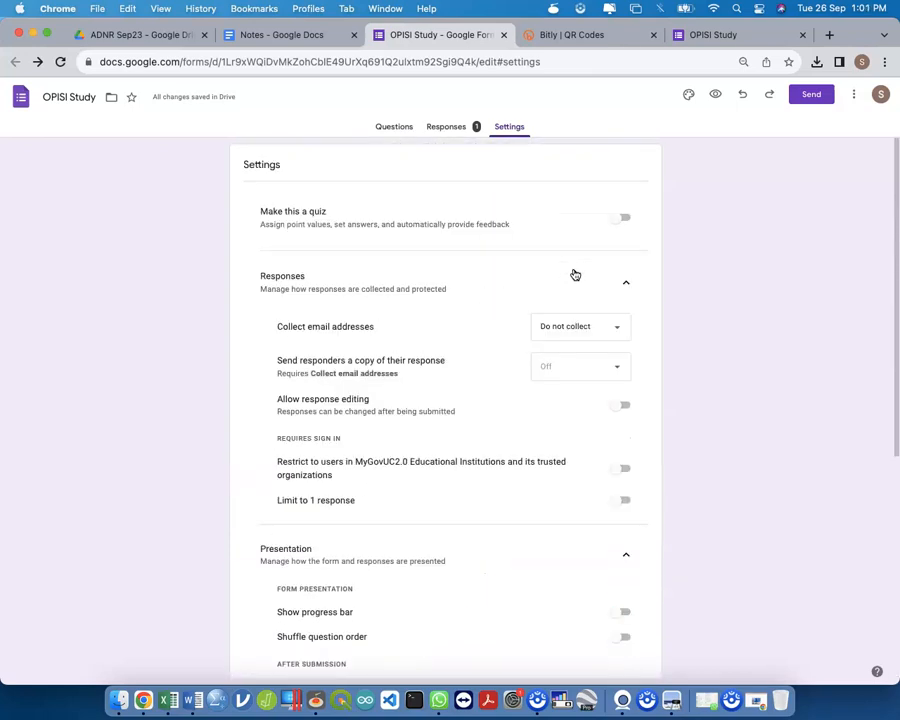
# Step: Examine the summary of the OPISI Study form's responses, from the consent question through the demographics and OPISI Score to the comments
pyautogui.click(461, 126)
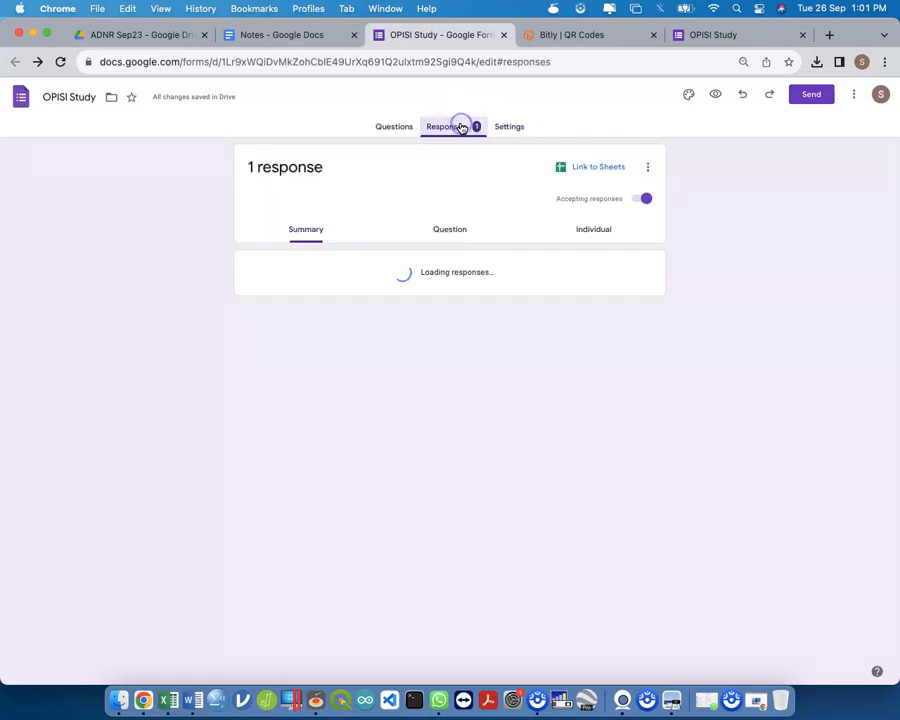
pyautogui.scroll(-5, 470, 350)
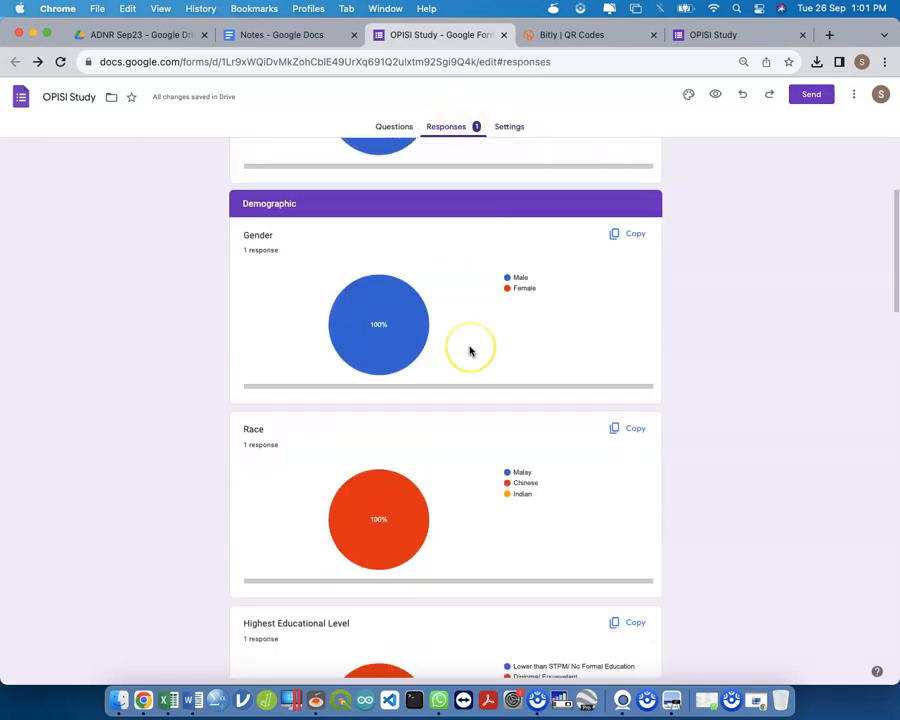
pyautogui.scroll(-5, 470, 350)
pyautogui.scroll(-10, 470, 350)
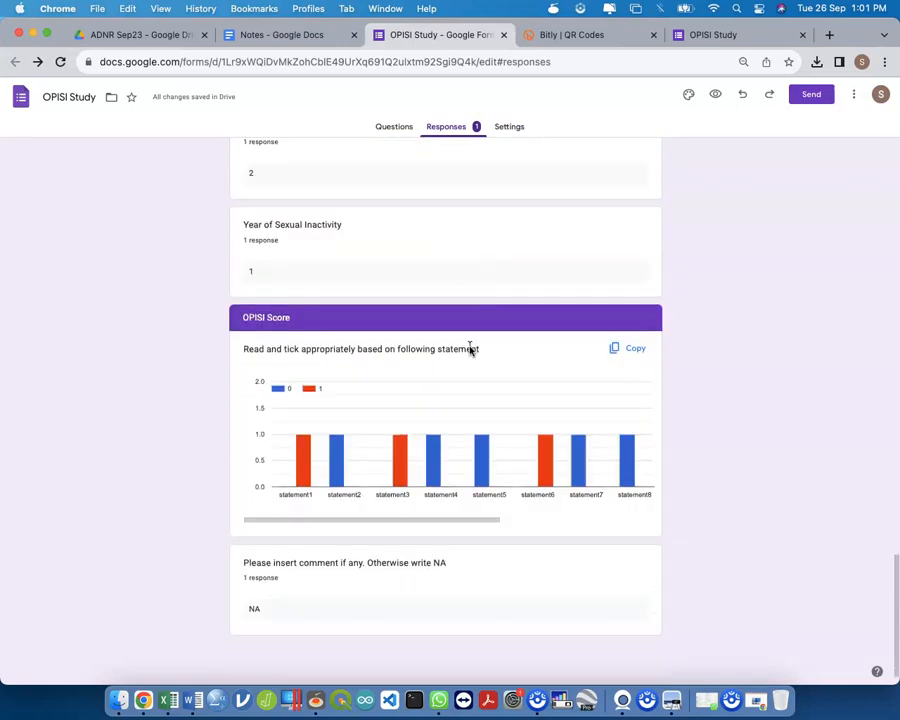
pyautogui.scroll(15, 430, 575)
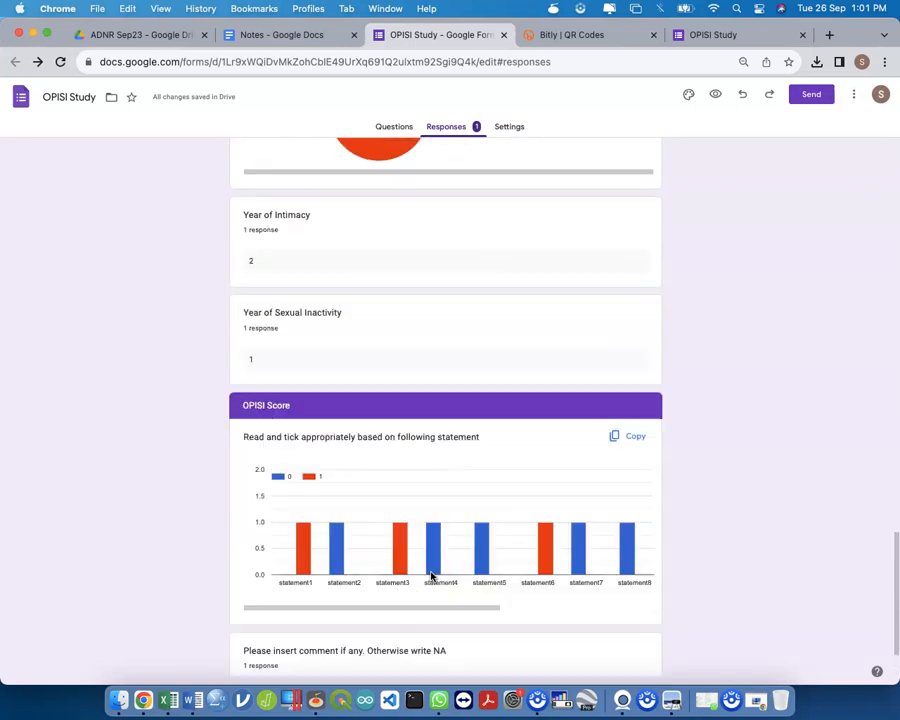
pyautogui.scroll(2, 431, 576)
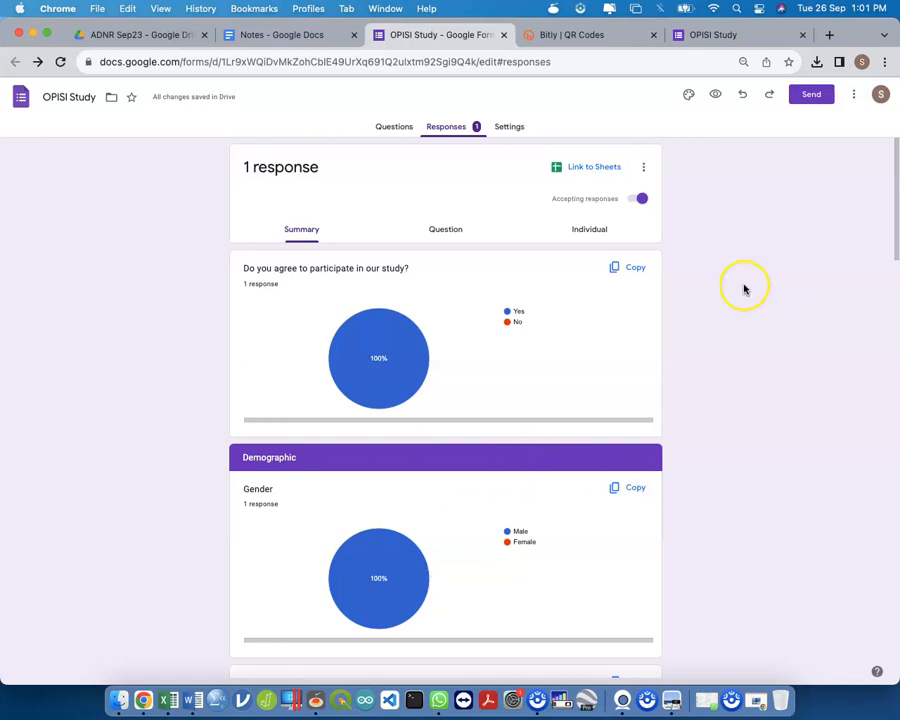
pyautogui.scroll(-10, 743, 289)
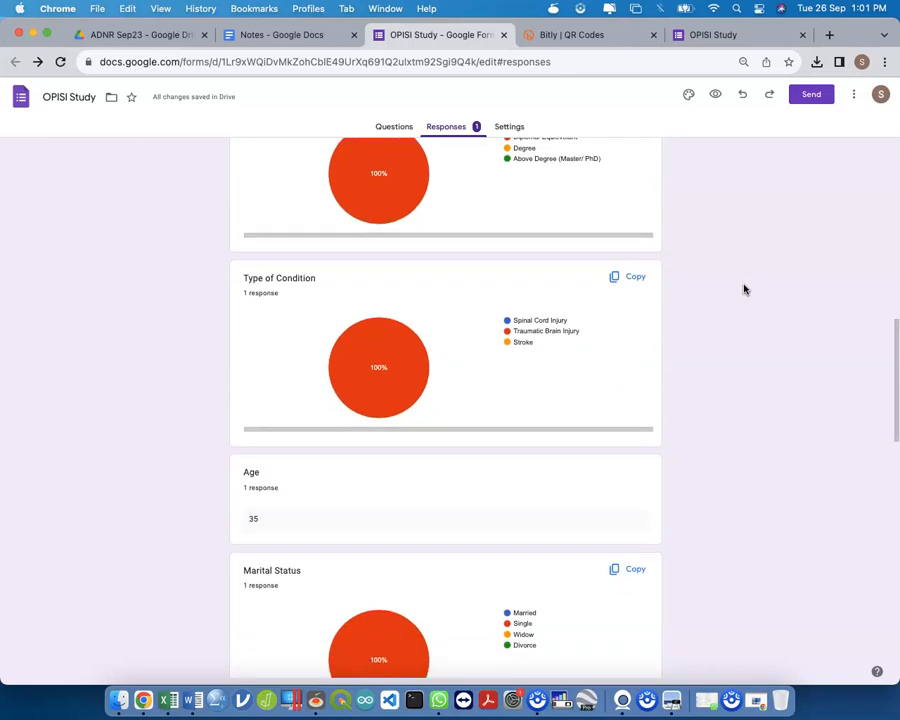
pyautogui.scroll(-15, 743, 289)
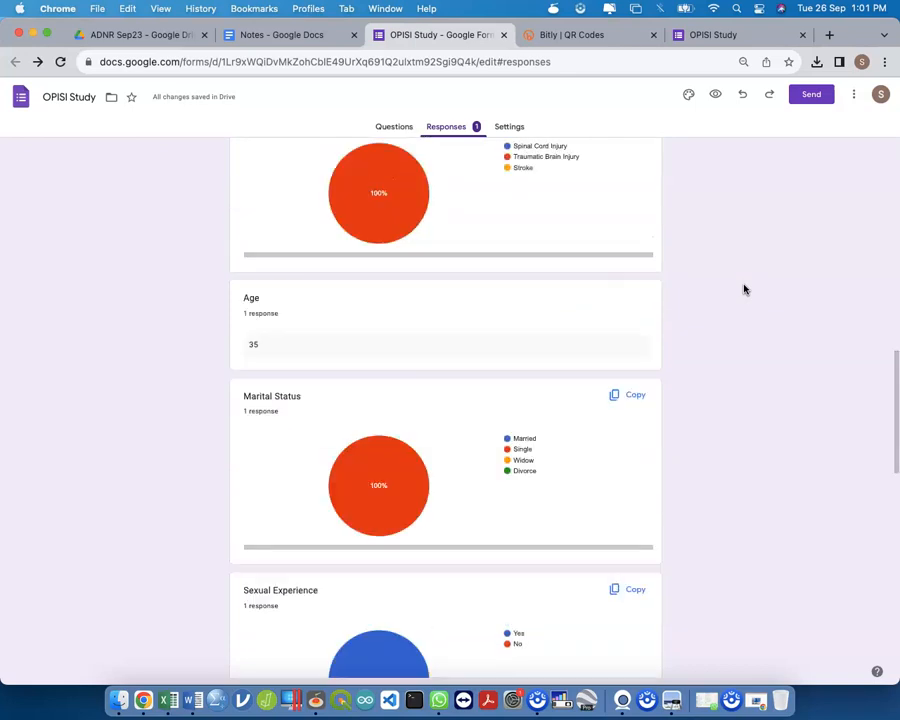
pyautogui.scroll(20, 743, 289)
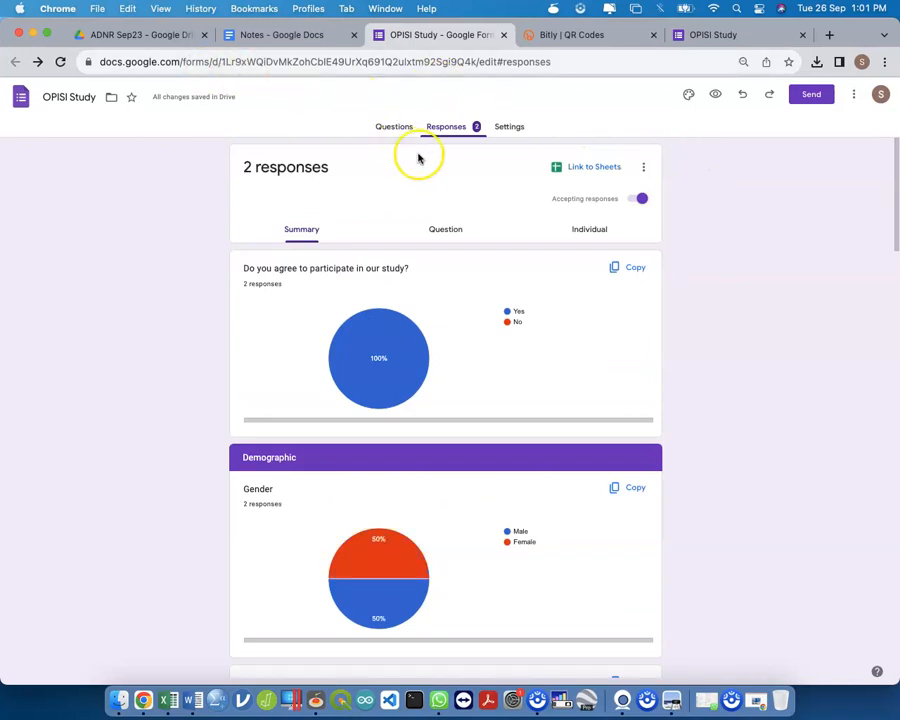
# Step: Close the OPISI Study editor, Bitly QR Codes and OPISI Study response pages, and return to the ADNR Sep23 folder in Google Drive
pyautogui.click(504, 36)
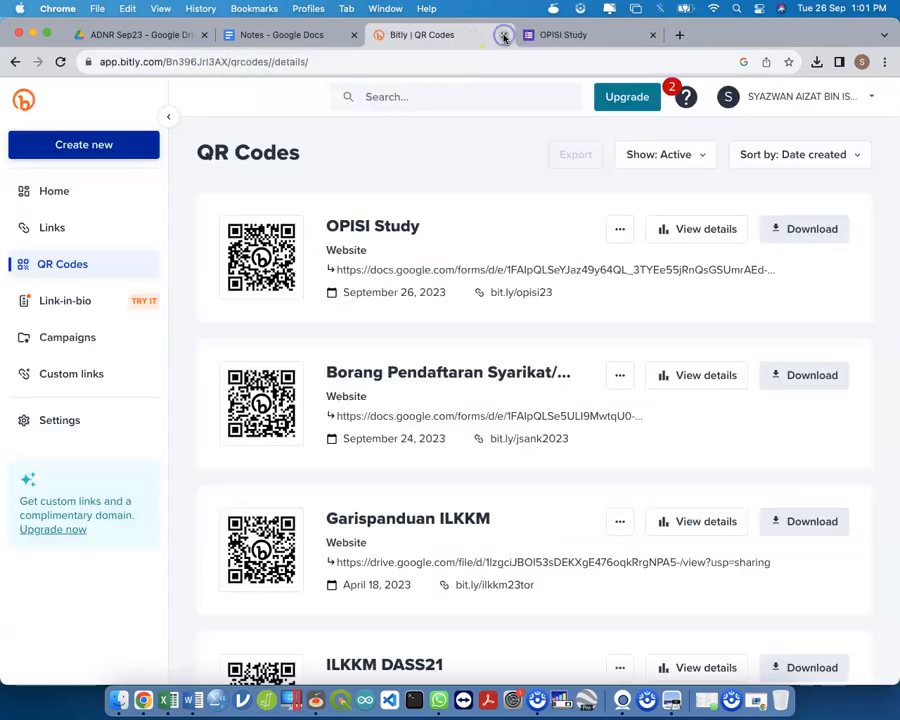
pyautogui.click(504, 36)
pyautogui.click(504, 36)
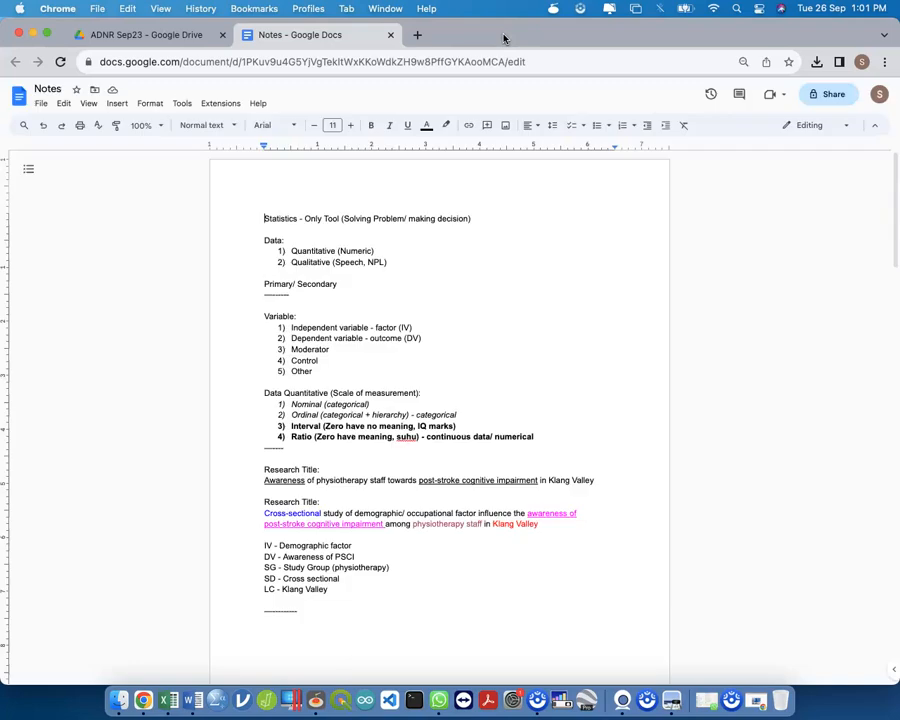
pyautogui.click(167, 37)
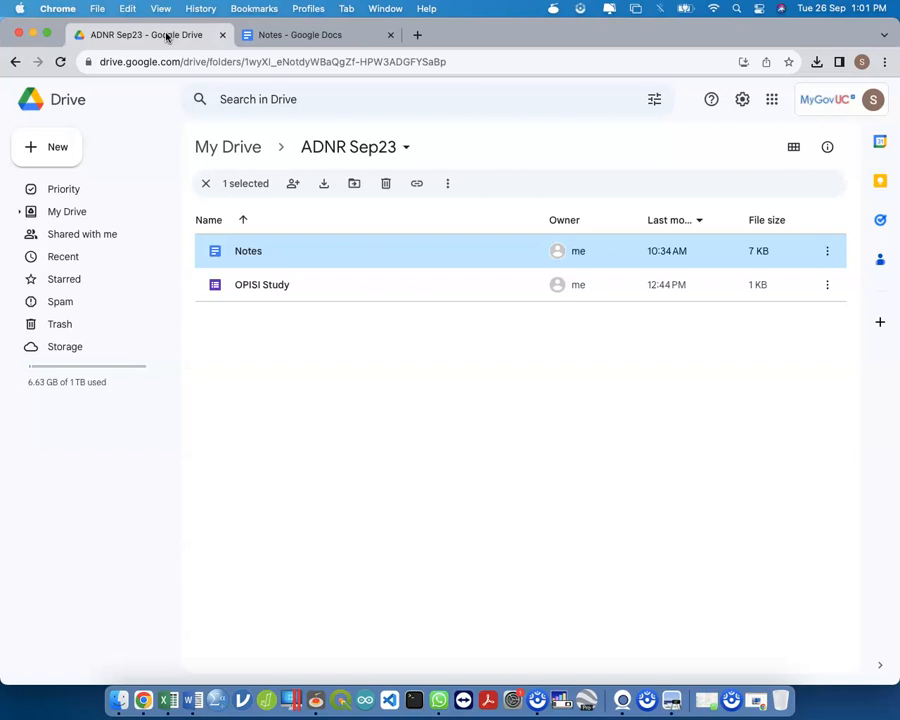
# Step: Bring the QR code image bit.ly_opisi23.png in front of the ADNR Sep23 Drive folder
pyautogui.hotkey('ctrl', 'Up')
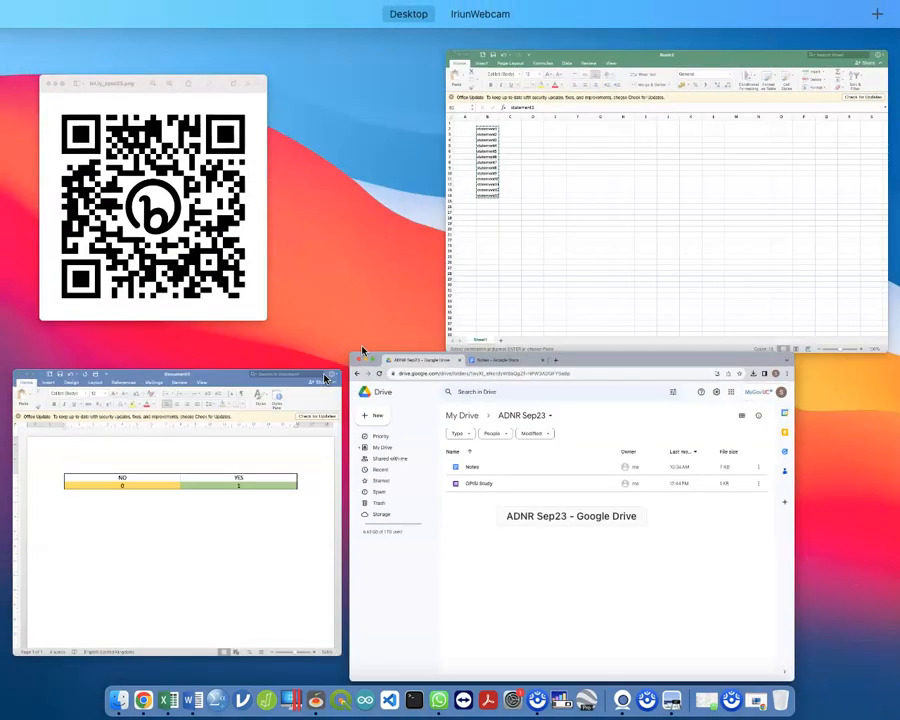
pyautogui.click(450, 414)
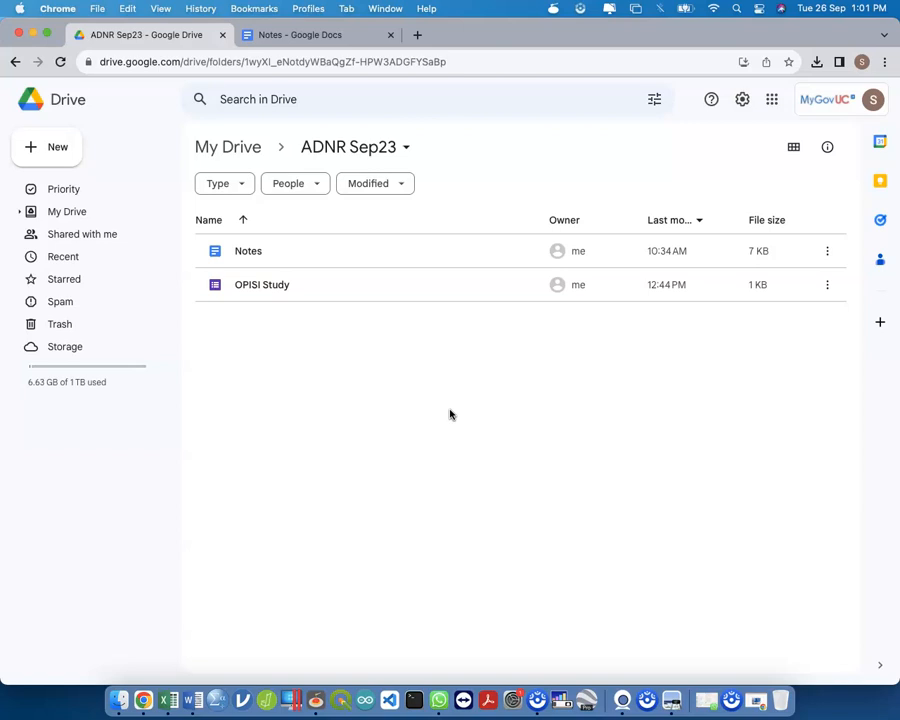
pyautogui.hotkey('ctrl', 'Up')
pyautogui.click(250, 208)
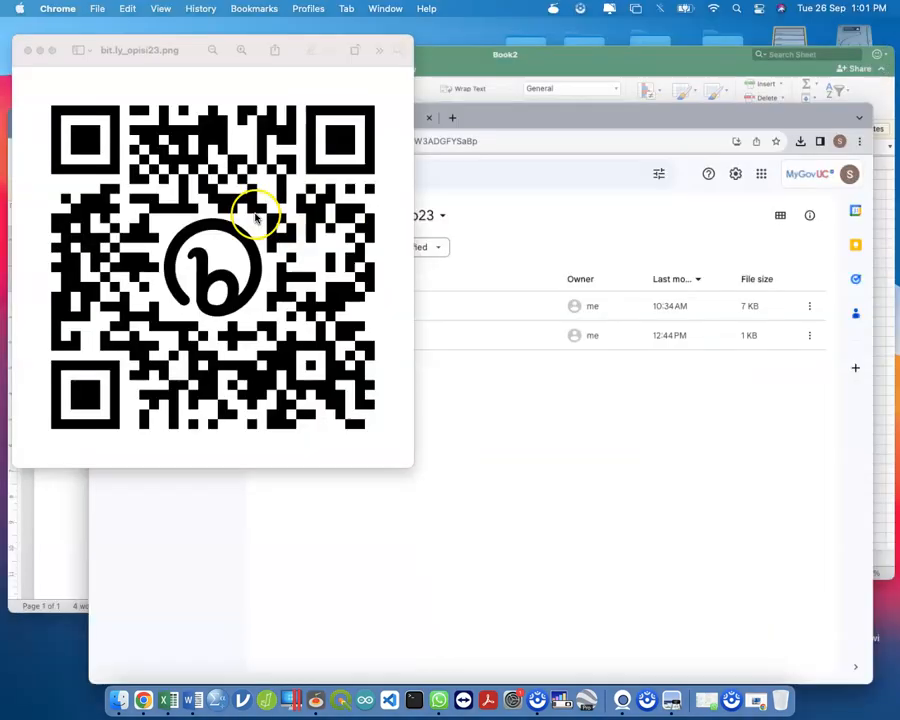